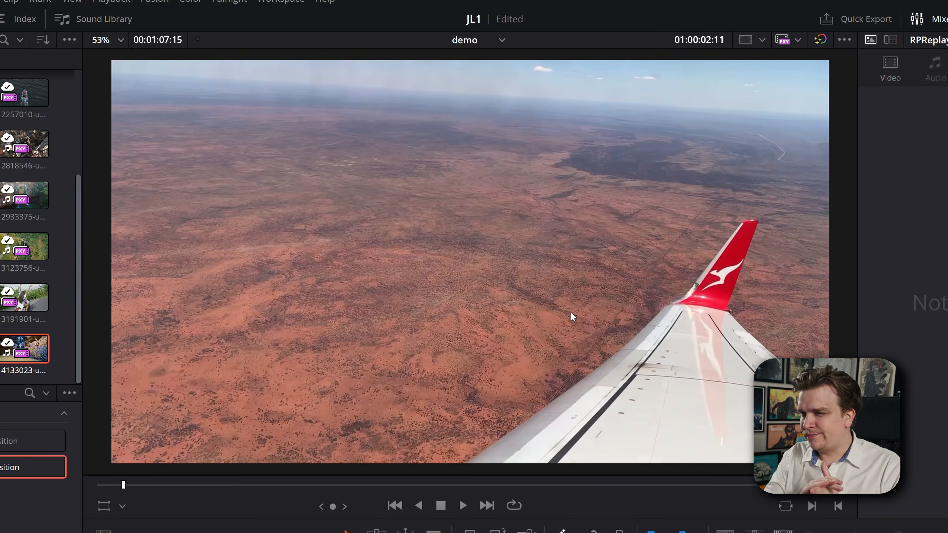
# Play the slots transition repeatedly from the start of the timeline and save the project.
pyautogui.press('Home')
pyautogui.press('space')
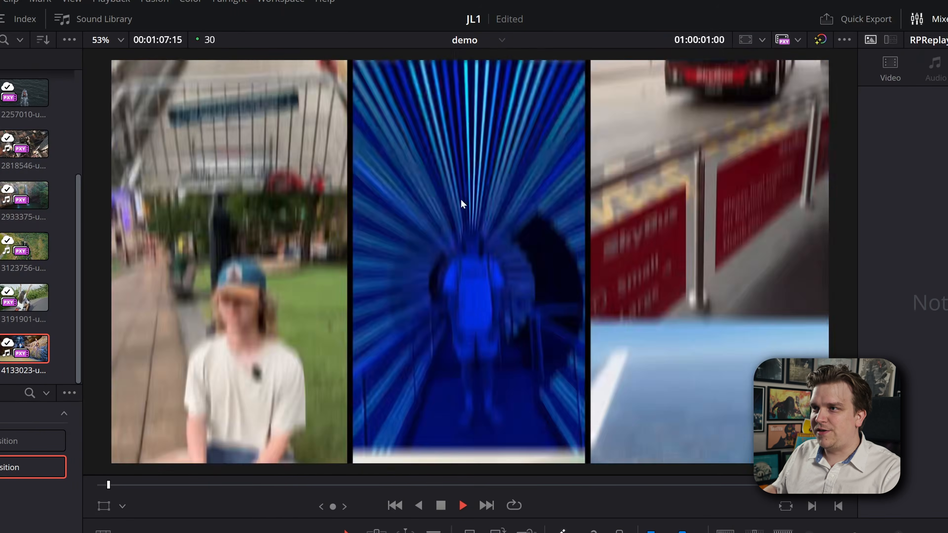
pyautogui.press('space')
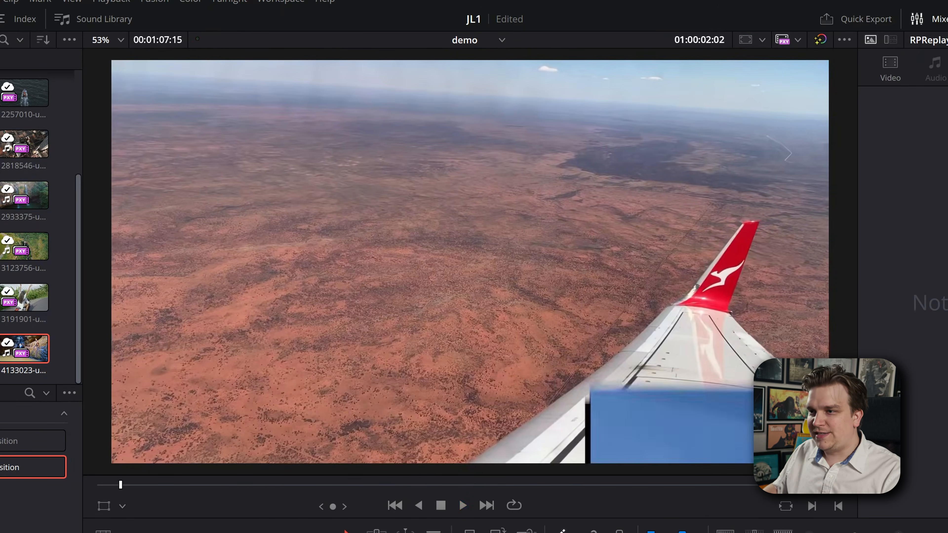
pyautogui.press('Home')
pyautogui.press('space')
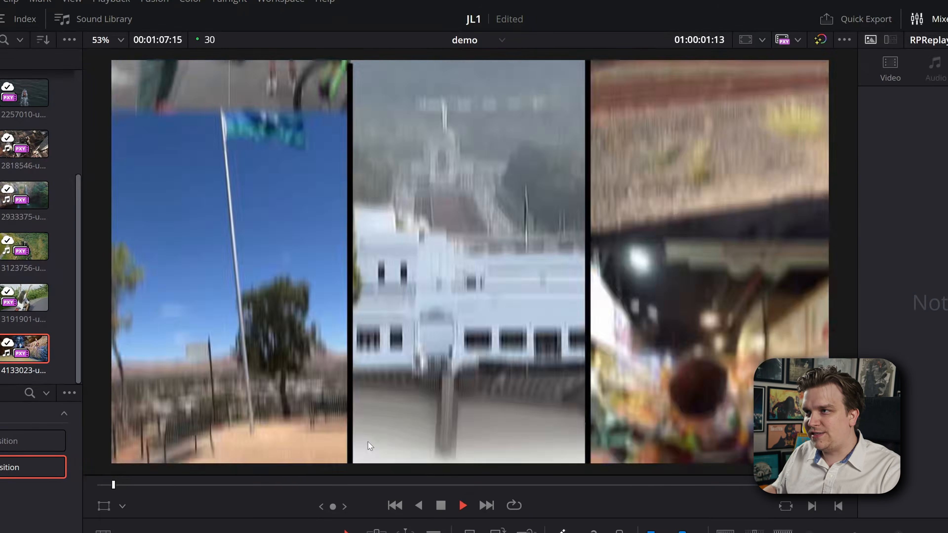
pyautogui.press('space')
pyautogui.hotkey('ctrl', 's')
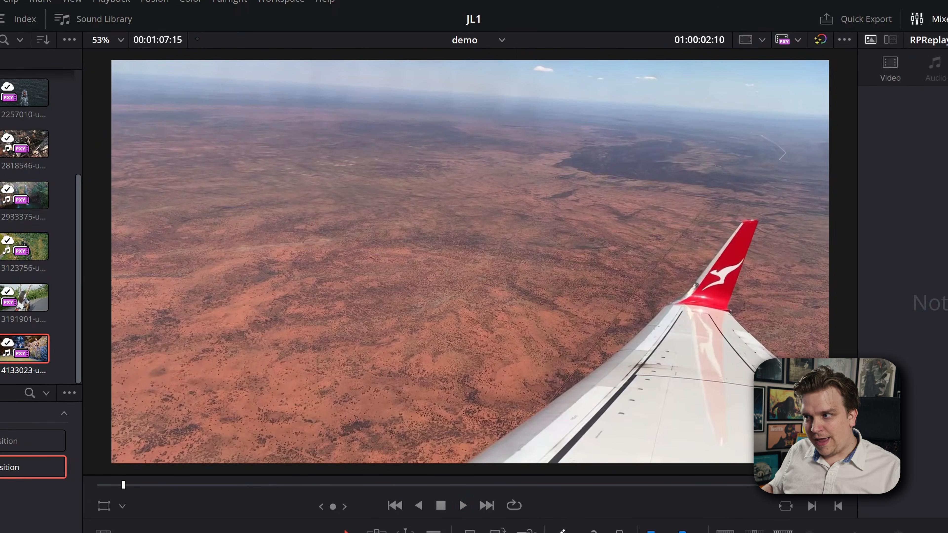
# Apply JL_SlotsTransition to the cut between YT260.mov and the Halo clip, with a 2.0-second duration, and preview its middle.
pyautogui.click(689, 486)
pyautogui.press('space')
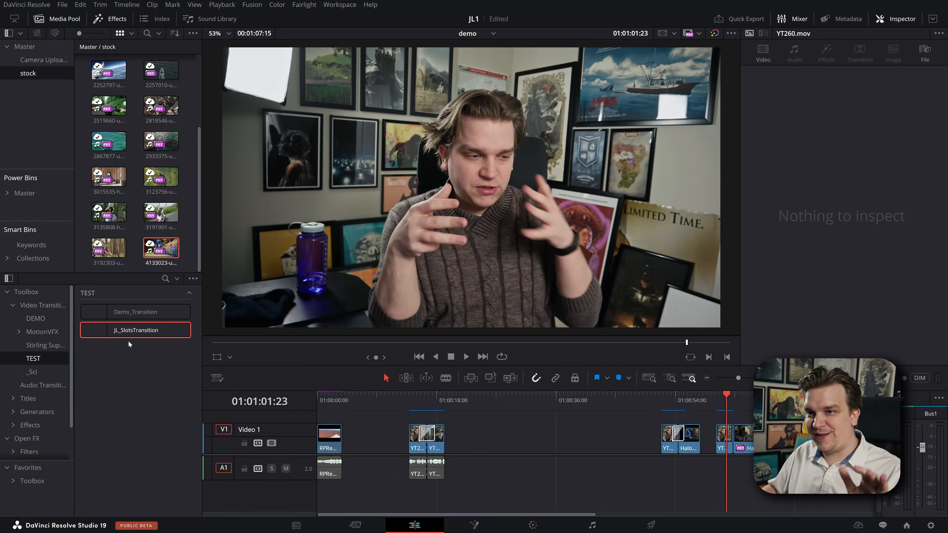
pyautogui.moveTo(130, 333); pyautogui.dragTo(743, 445)
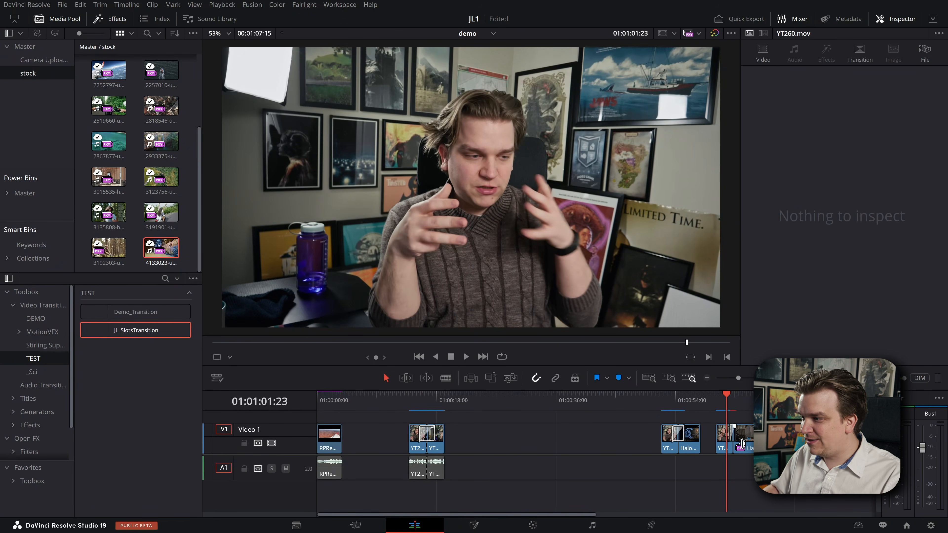
pyautogui.scroll(10, 743, 443)
pyautogui.click(684, 433)
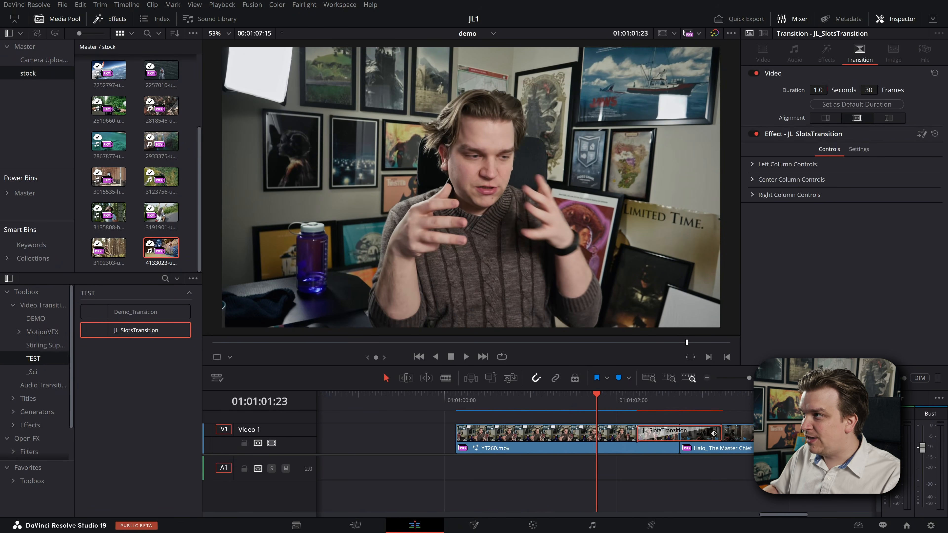
pyautogui.press('Return')
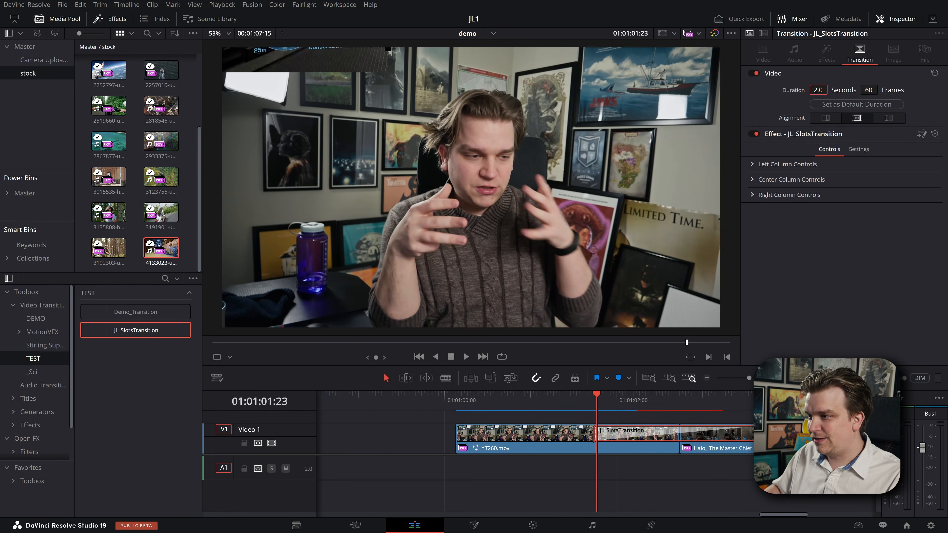
pyautogui.moveTo(558, 400); pyautogui.dragTo(633, 409)
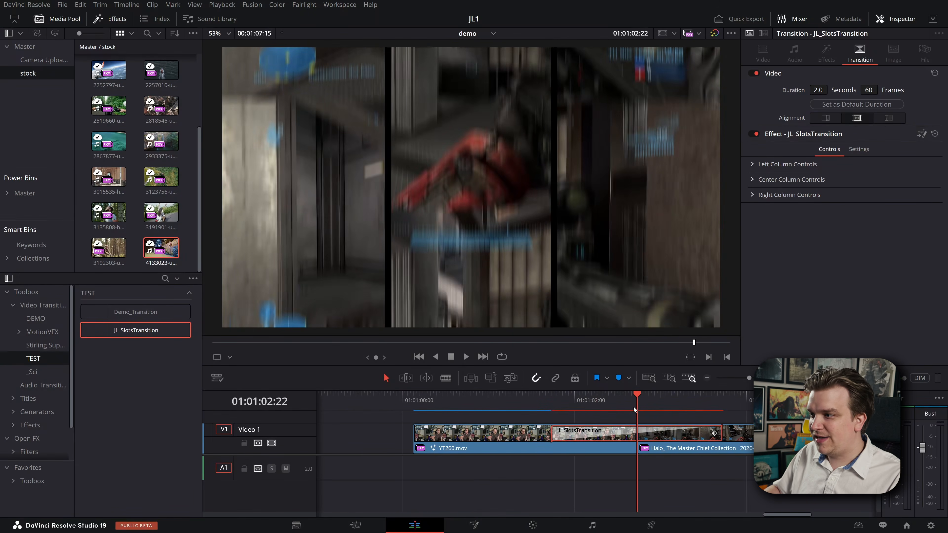
# Assign stock clips 2252797, 2257010 and 2519660 to Clip 1, Clip 2 and Clip 3 of the transition's left column.
pyautogui.click(752, 165)
pyautogui.moveTo(112, 72); pyautogui.dragTo(836, 177)
pyautogui.moveTo(161, 70); pyautogui.dragTo(833, 226)
pyautogui.moveTo(108, 106); pyautogui.dragTo(844, 279)
pyautogui.scroll(-3, 844, 279)
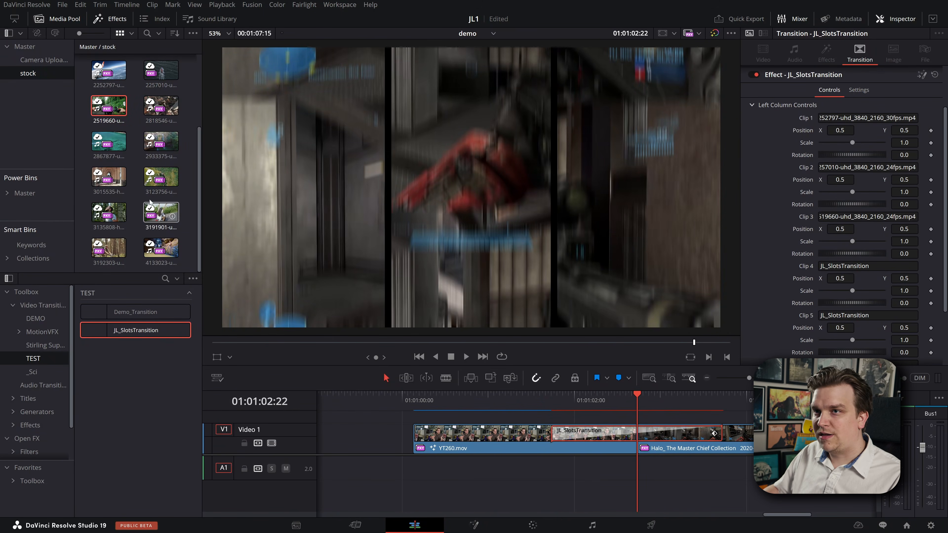
# Assign clips 3015535, 2867877 and 3135808 to left-column Clips 4 to 6, and give Clip 4 scale 2.4 and X position -0.076.
pyautogui.moveTo(109, 141); pyautogui.dragTo(840, 315)
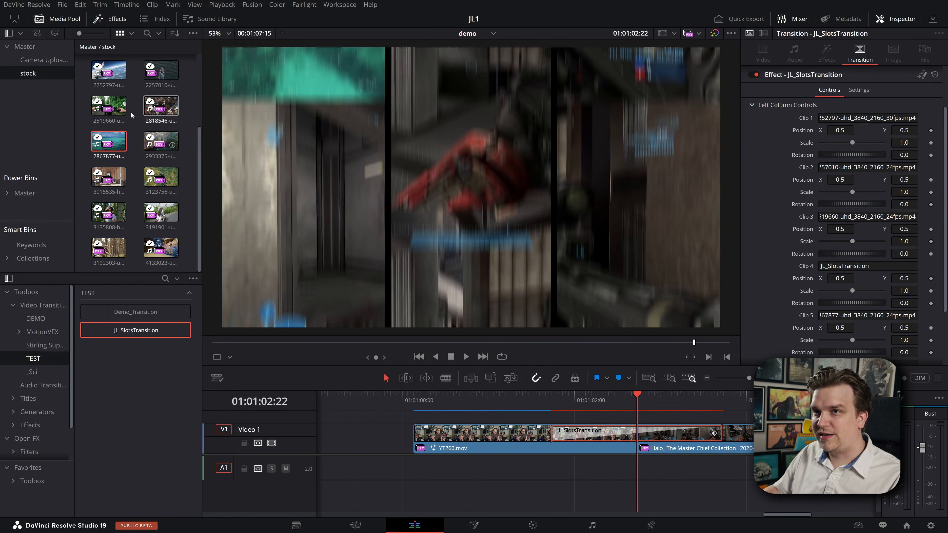
pyautogui.moveTo(109, 176); pyautogui.dragTo(862, 267)
pyautogui.scroll(-1, 862, 268)
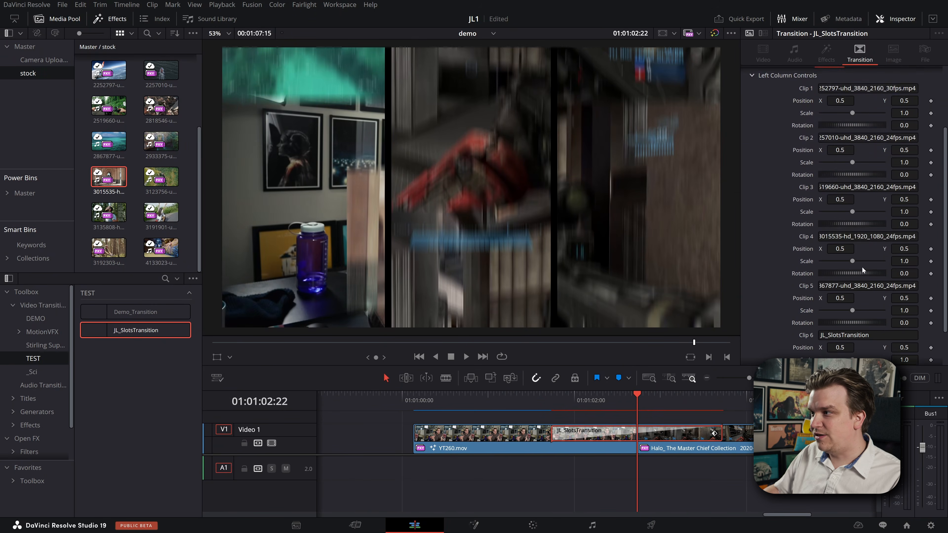
pyautogui.scroll(-2, 863, 267)
pyautogui.moveTo(108, 212); pyautogui.dragTo(852, 288)
pyautogui.click(852, 263)
pyautogui.moveTo(852, 214); pyautogui.dragTo(1, 154)
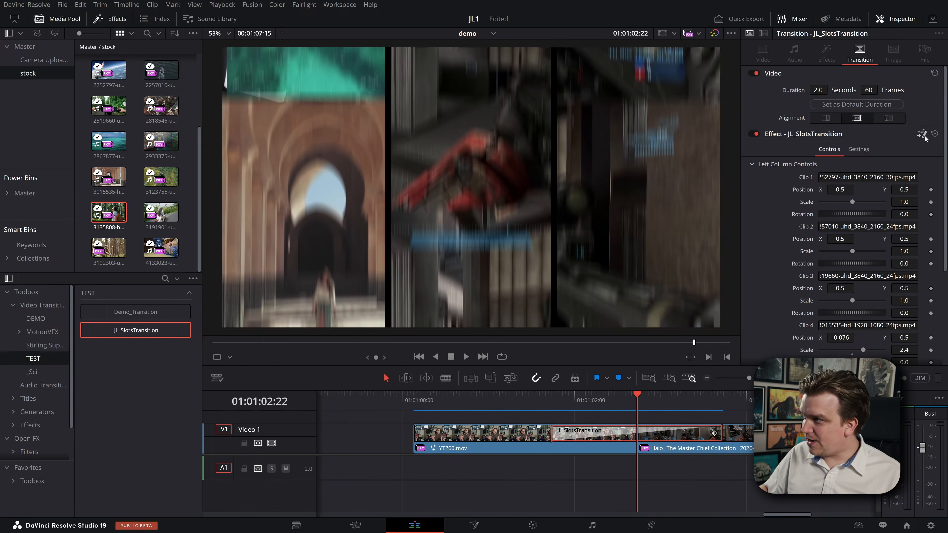
# Examine the JL_SlotsTransition node graph in Fusion, including its three column branches, and return to the Edit page.
pyautogui.click(921, 135)
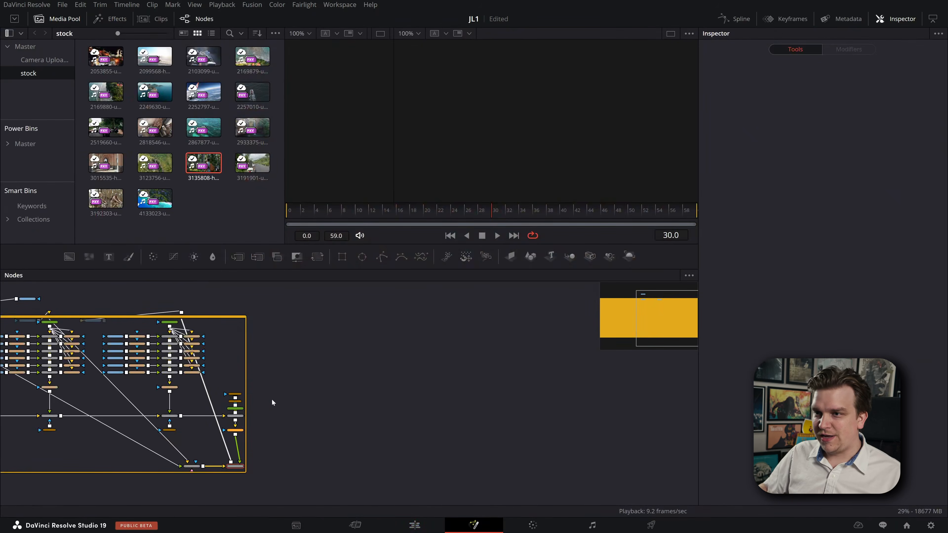
pyautogui.scroll(-4, 287, 388)
pyautogui.moveTo(288, 387); pyautogui.dragTo(563, 362)
pyautogui.scroll(8, 489, 360)
pyautogui.scroll(-2, 563, 362)
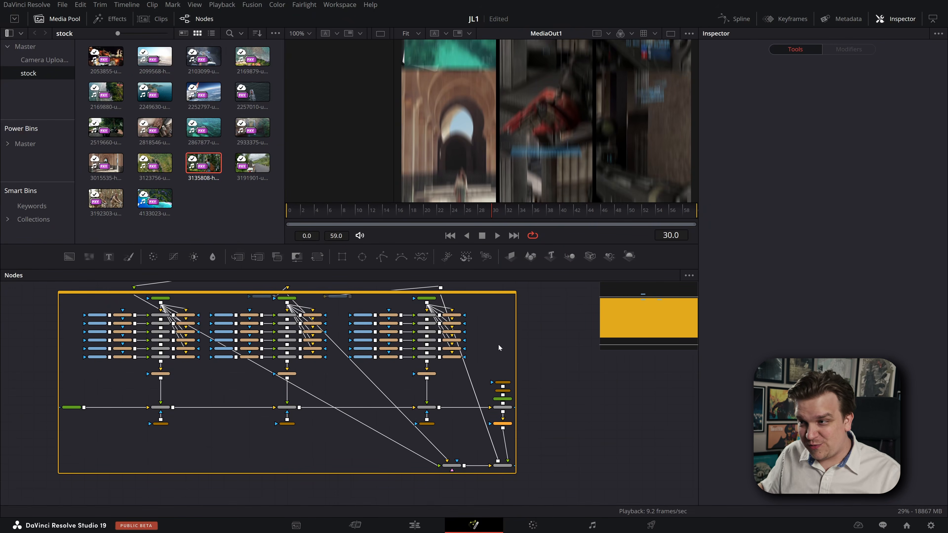
pyautogui.scroll(3, 499, 344)
pyautogui.scroll(-3, 507, 360)
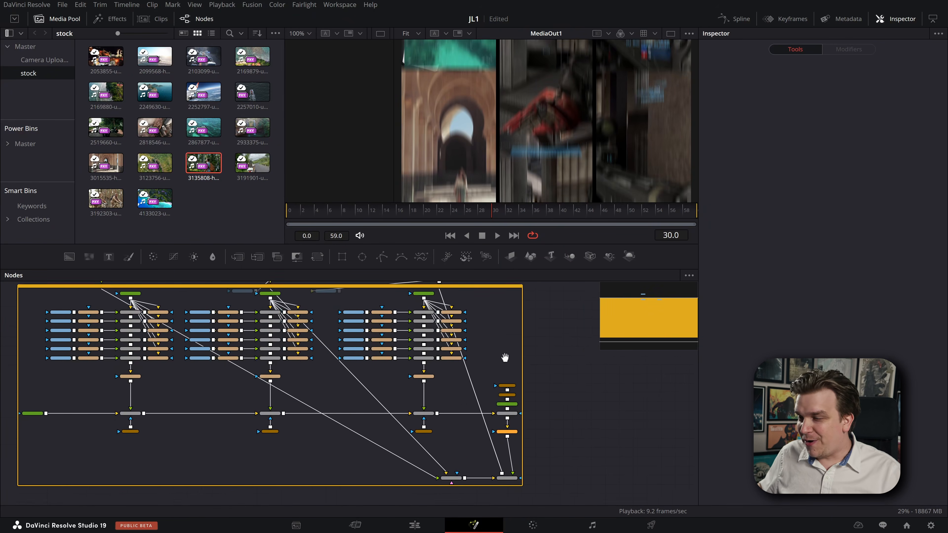
pyautogui.scroll(2, 523, 374)
pyautogui.scroll(5, 527, 360)
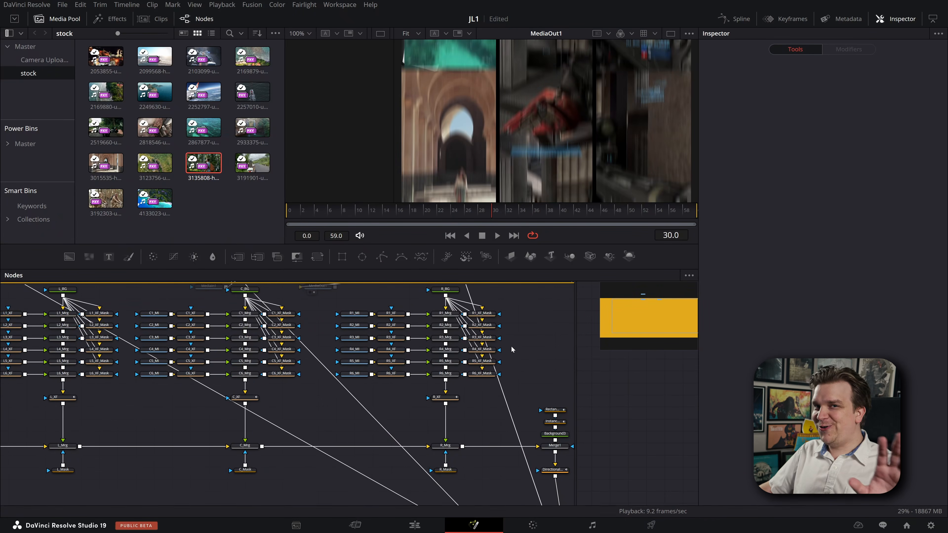
pyautogui.scroll(-2, 525, 349)
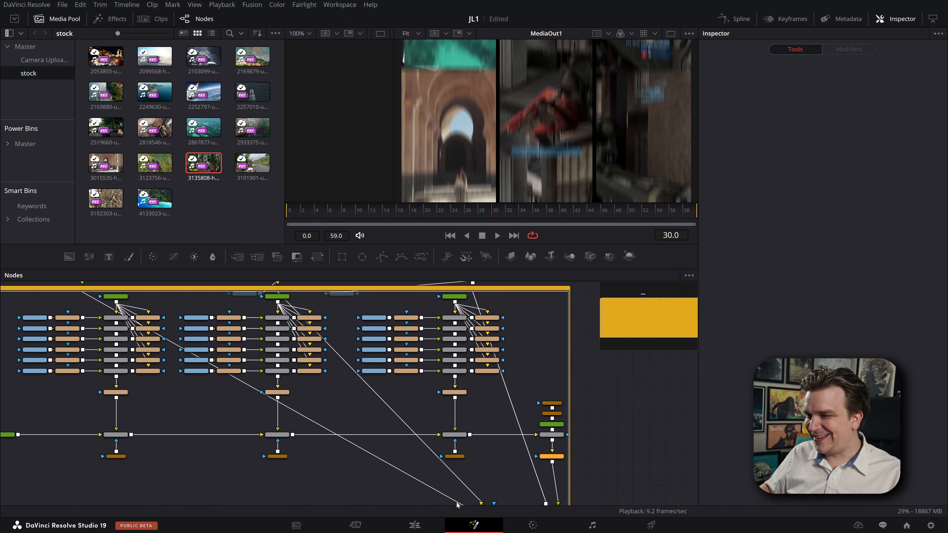
pyautogui.click(430, 531)
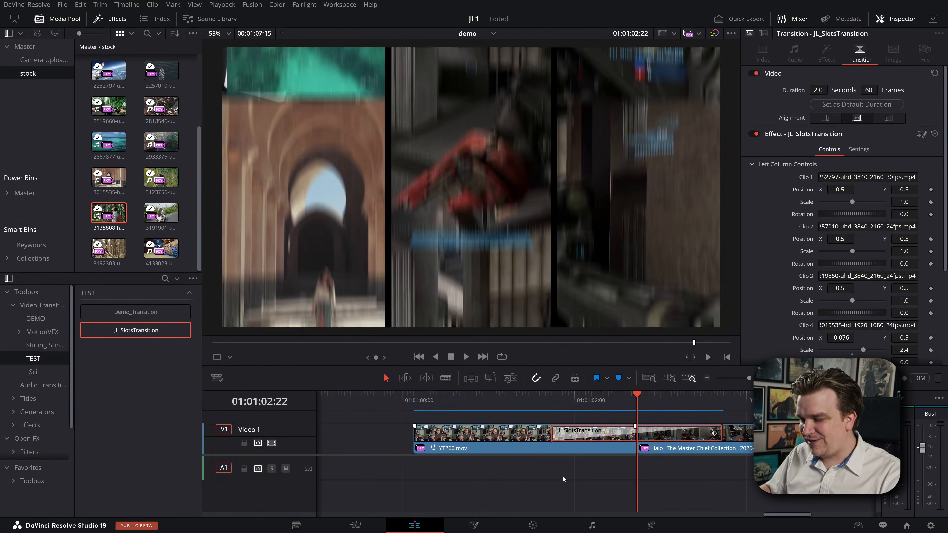
# Delete the JL_SlotsTransition from the cut between YT260.mov and the Halo clip.
pyautogui.click(547, 478)
pyautogui.scroll(-5, 526, 468)
pyautogui.scroll(4, 545, 456)
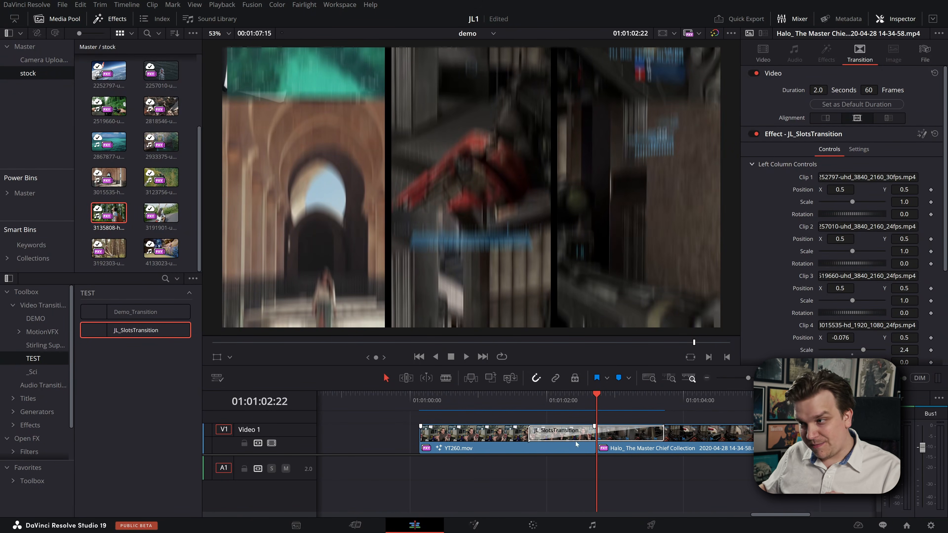
pyautogui.press('Delete')
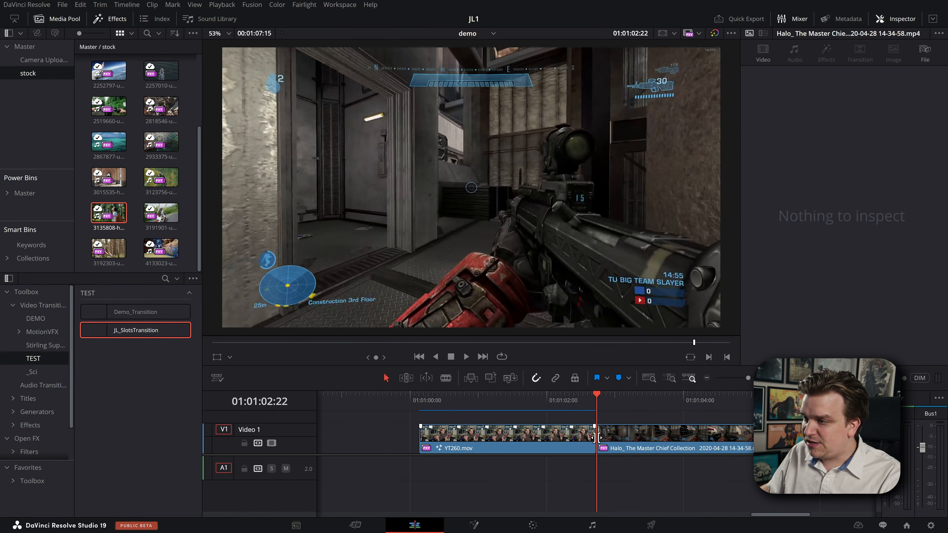
# Hide the Media Pool and Effects, and add a 60-frame cross dissolve between YT260.mov and the Halo clip.
pyautogui.scroll(2, 612, 433)
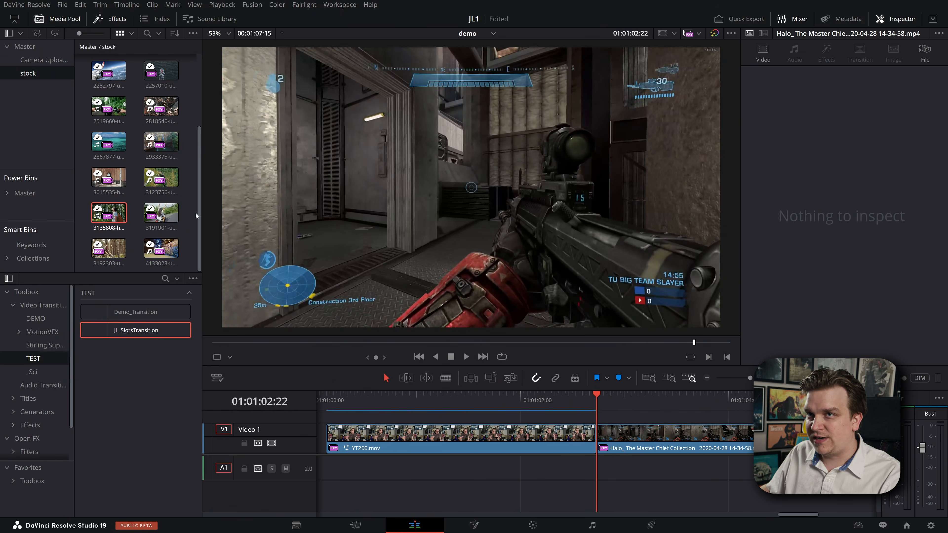
pyautogui.click(64, 19)
pyautogui.click(110, 19)
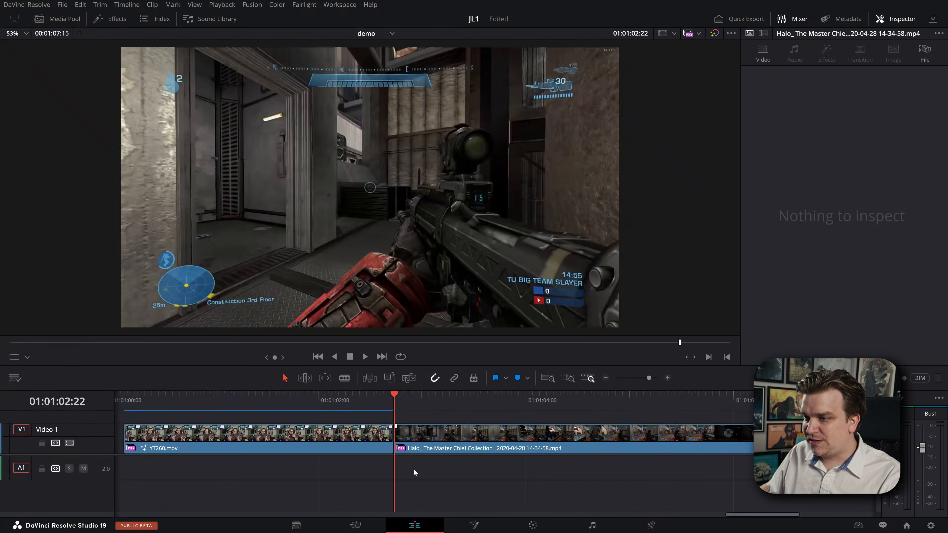
pyautogui.moveTo(453, 482); pyautogui.dragTo(600, 523)
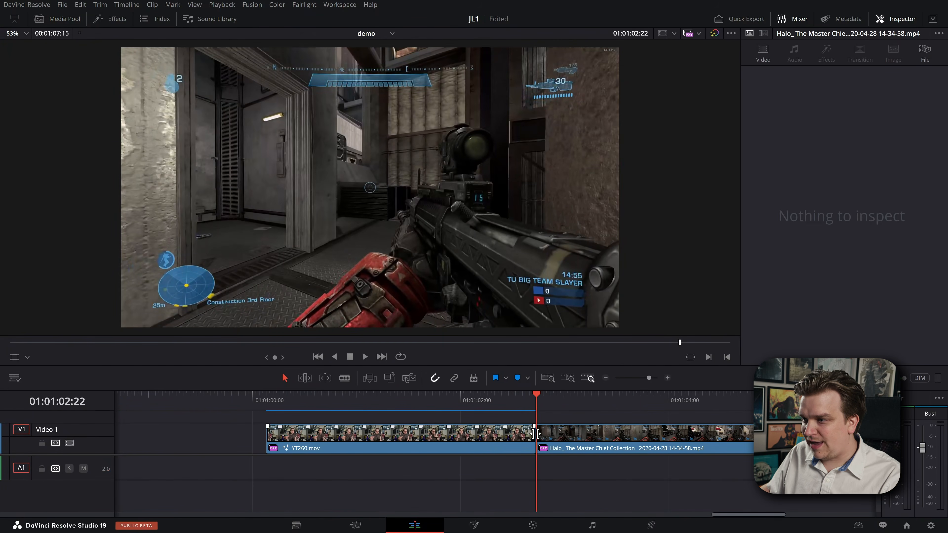
pyautogui.rightClick(537, 435)
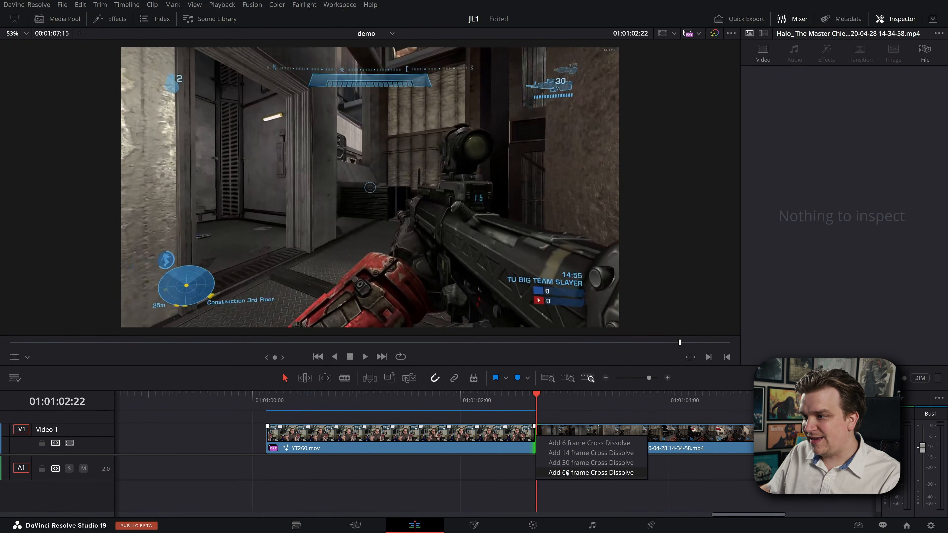
pyautogui.click(562, 473)
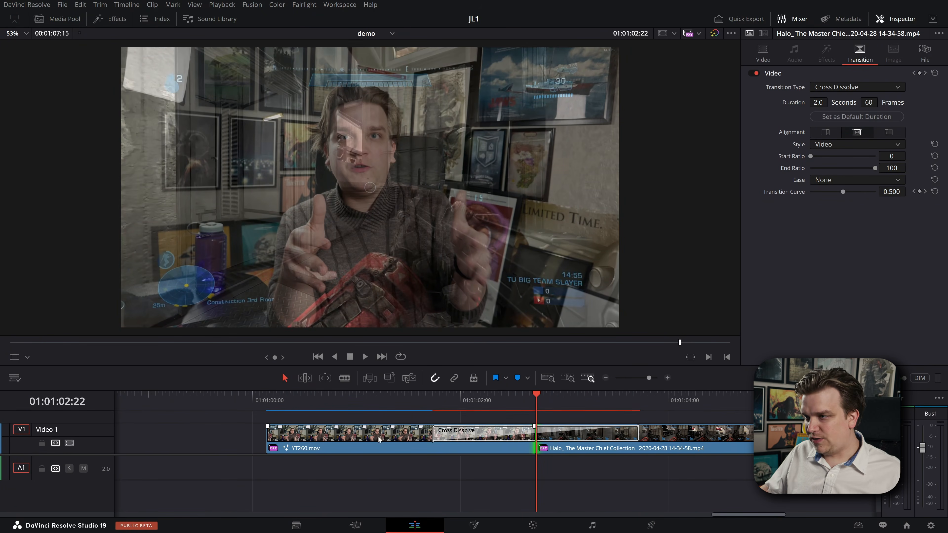
# Convert the cross dissolve on the timeline to a Fusion Cross Dissolve.
pyautogui.click(465, 434)
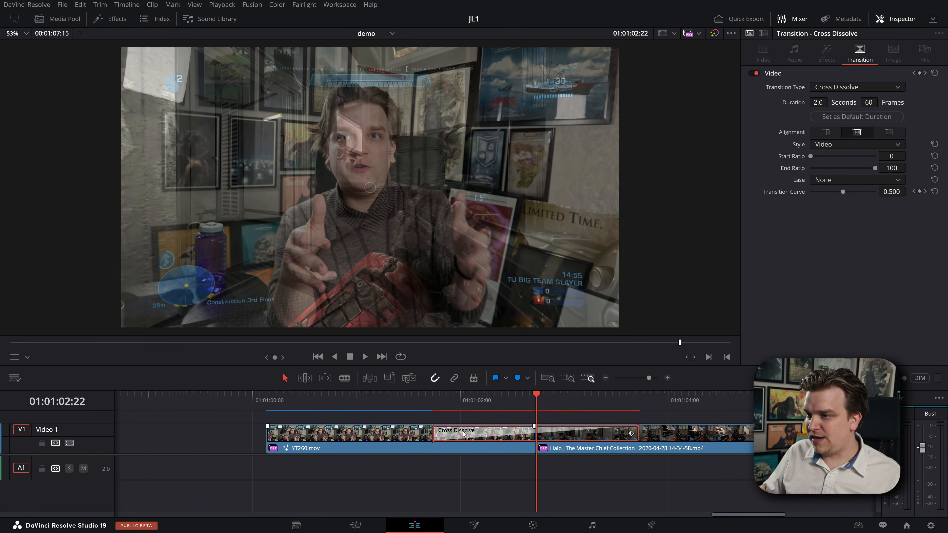
pyautogui.rightClick(464, 434)
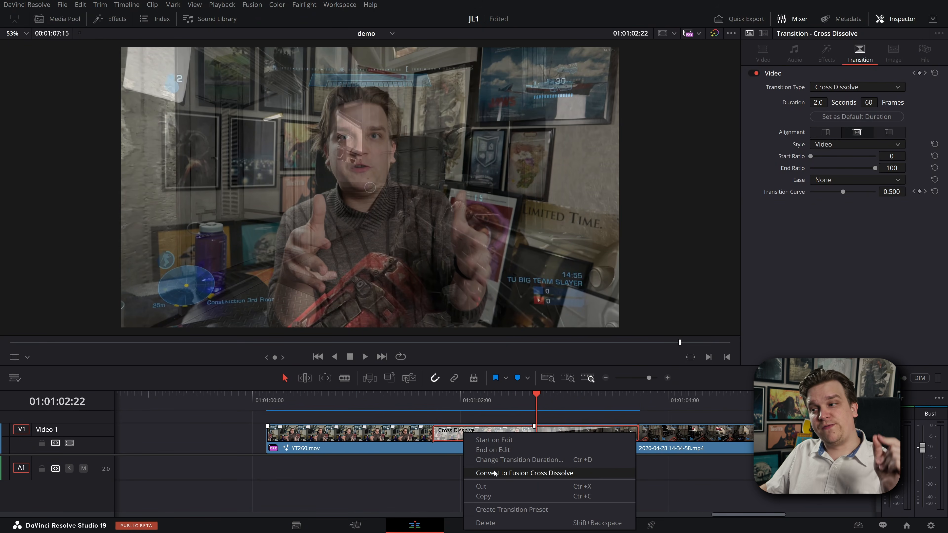
pyautogui.click(494, 472)
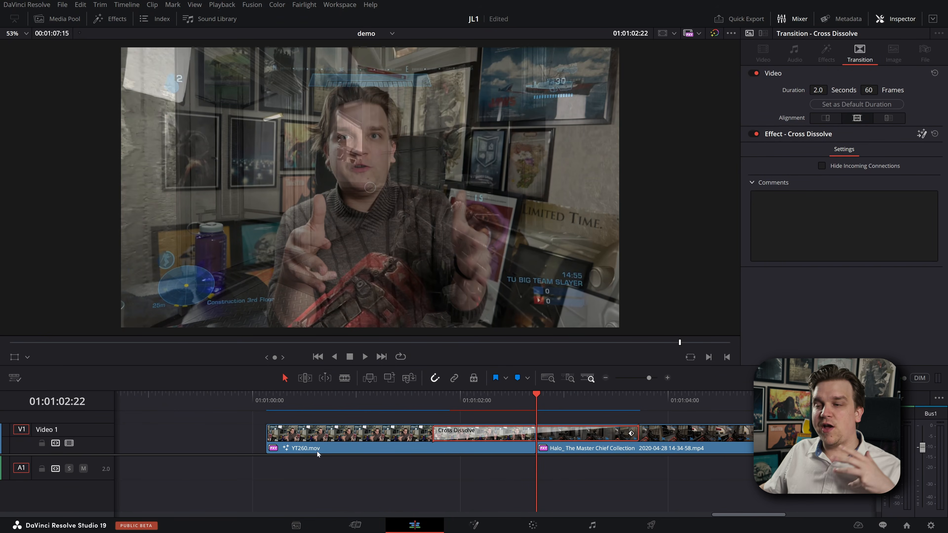
# Open the cross dissolve's composition on the Fusion page and move the MediaIn nodes farther away from CrossDissolve.
pyautogui.hotkey('shift', '5')
pyautogui.moveTo(247, 399); pyautogui.dragTo(559, 404)
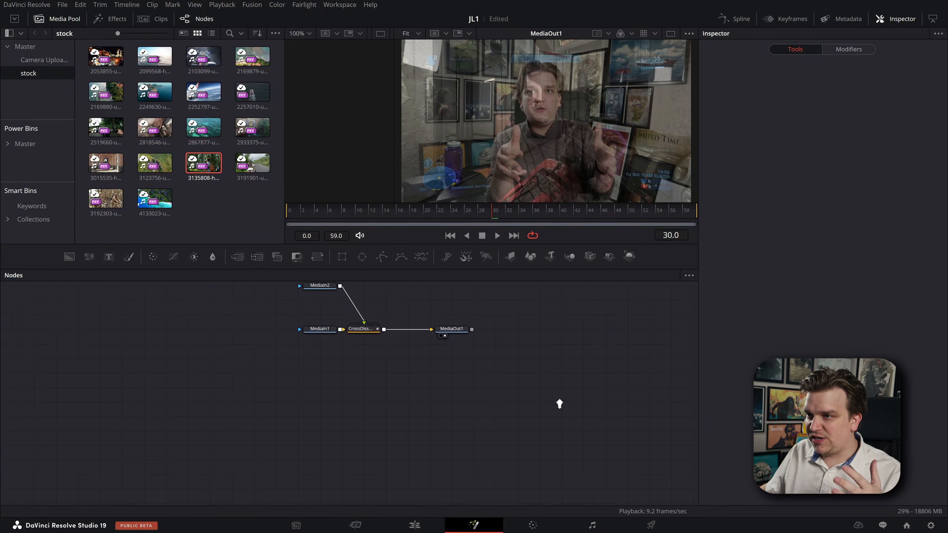
pyautogui.scroll(3, 559, 404)
pyautogui.moveTo(320, 291); pyautogui.dragTo(179, 371)
# Preview the outgoing clip from MediaIn1 and the incoming clip from MediaIn2 in the viewer.
pyautogui.click(180, 369)
pyautogui.press('1')
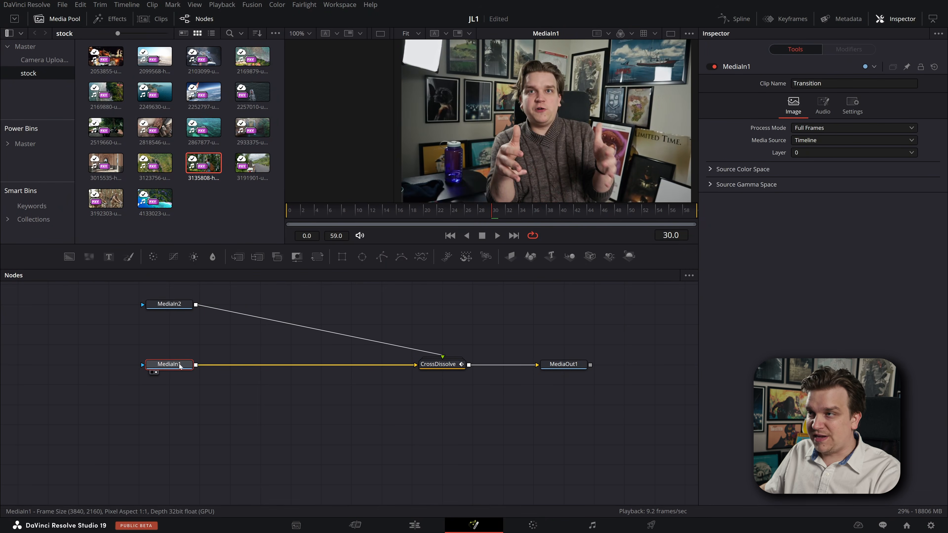
pyautogui.click(171, 304)
pyautogui.press('1')
# Expand the CrossDissolve group to preview its Dissolve1 node across the transition, and move MediaOut1 farther from the group.
pyautogui.doubleClick(441, 365)
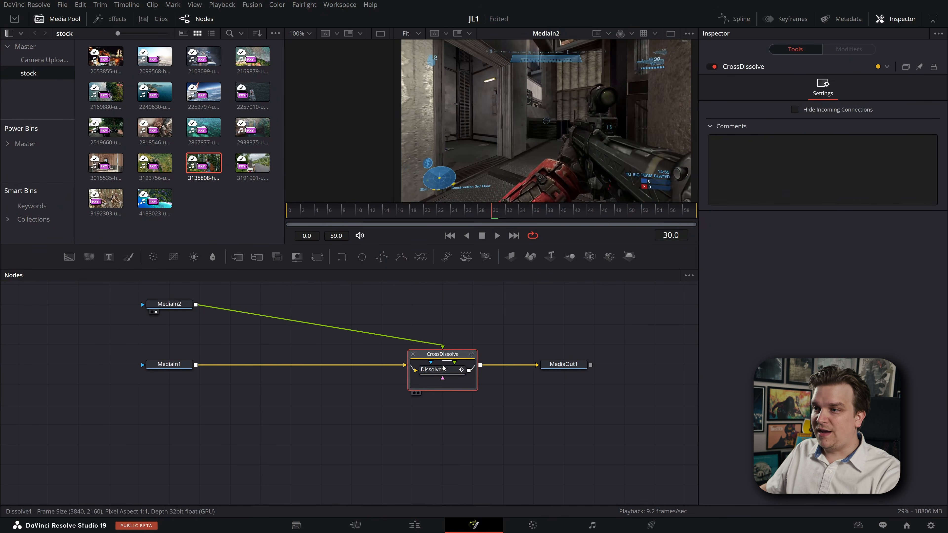
pyautogui.click(441, 367)
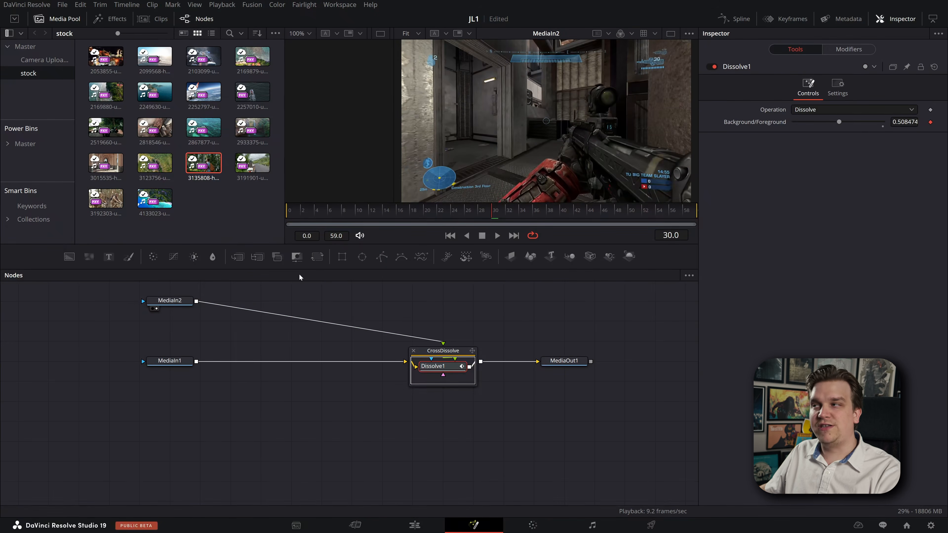
pyautogui.press('1')
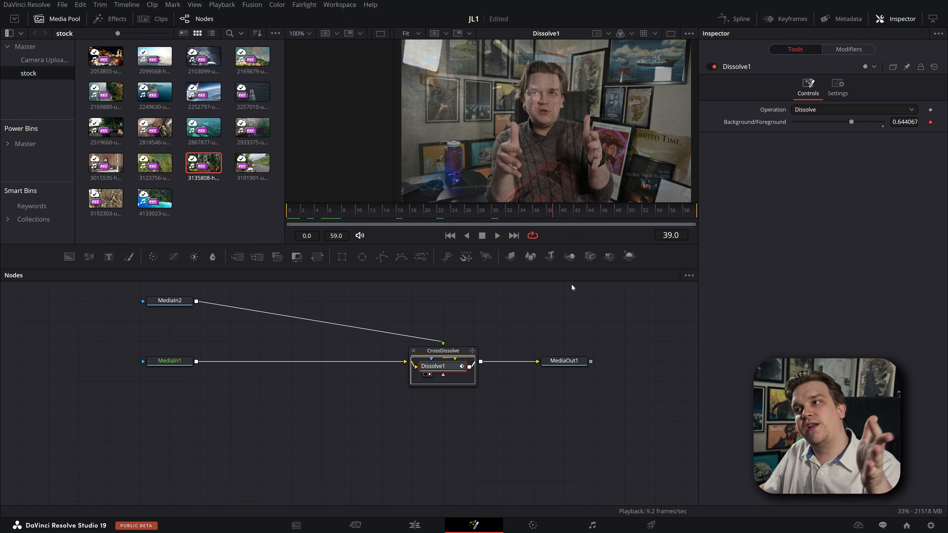
pyautogui.click(564, 361)
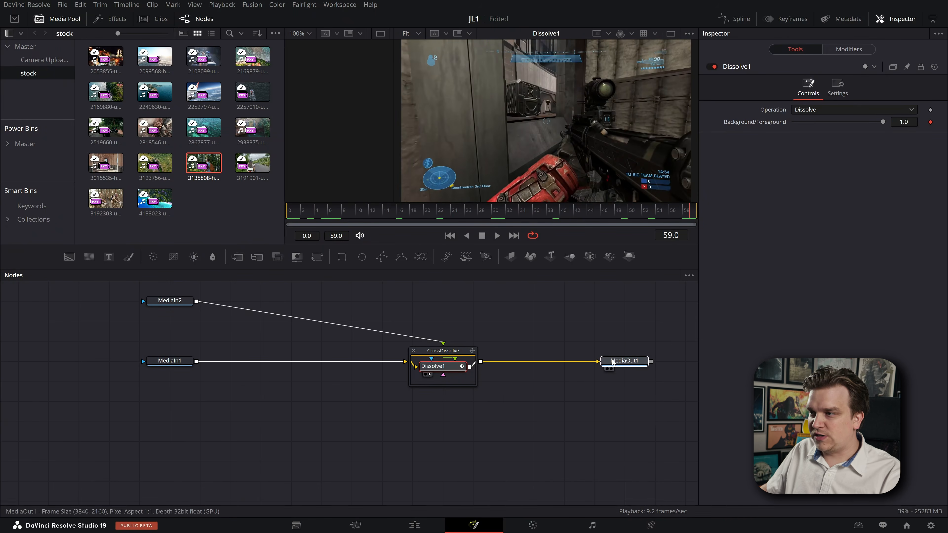
# Save the project with the spread-out cross dissolve node graph.
pyautogui.scroll(-3, 538, 415)
pyautogui.scroll(2, 525, 409)
pyautogui.scroll(-2, 482, 366)
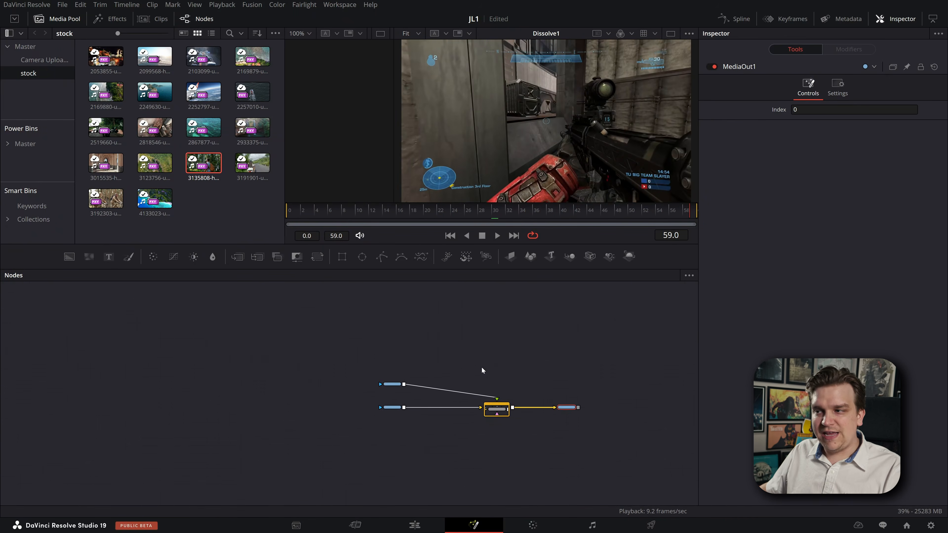
pyautogui.scroll(3, 483, 417)
pyautogui.hotkey('ctrl', 's')
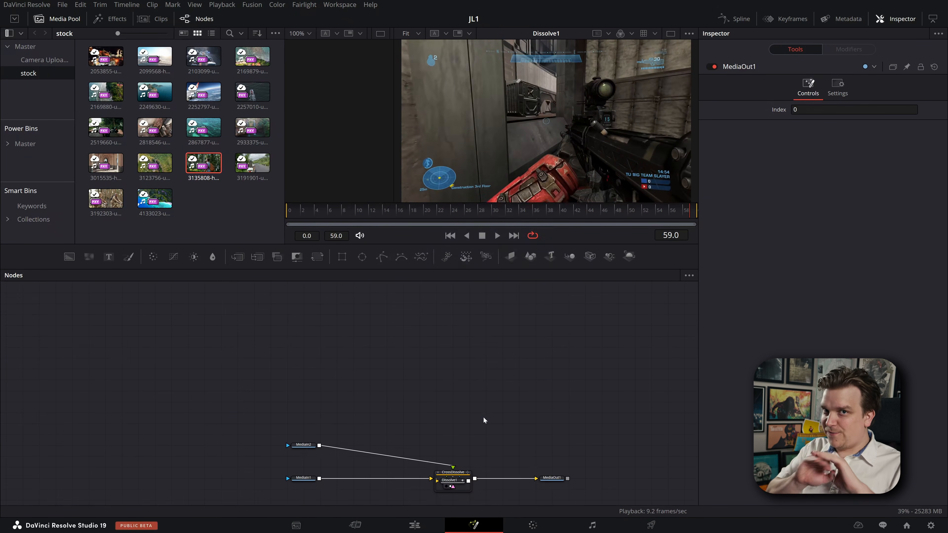
# Add the stock clip 2053855-uhd_3840_2160_30fps.mp4 to empty space in the node graph and preview it in the viewer.
pyautogui.scroll(-3, 399, 379)
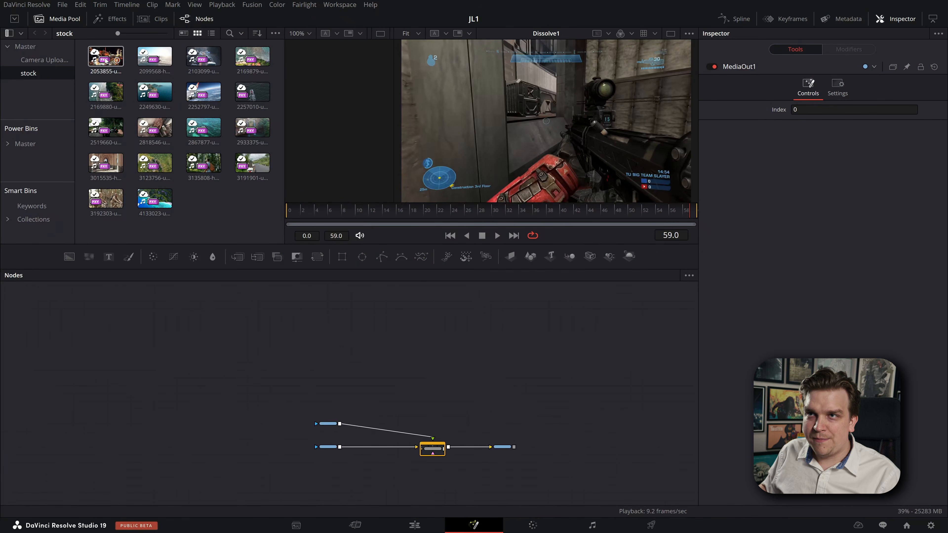
pyautogui.moveTo(112, 74); pyautogui.dragTo(186, 308)
pyautogui.scroll(2, 235, 323)
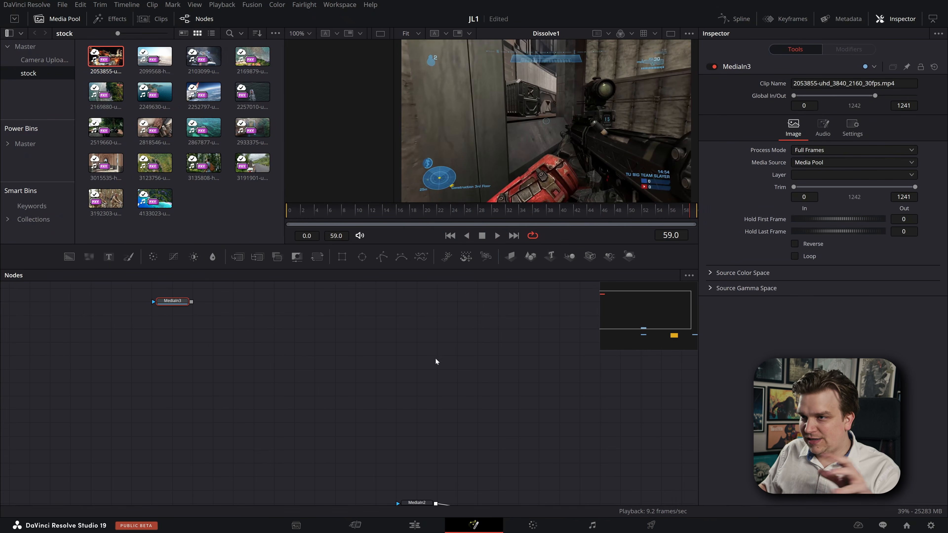
pyautogui.moveTo(129, 296); pyautogui.dragTo(617, 96)
pyautogui.scroll(-1, 597, 131)
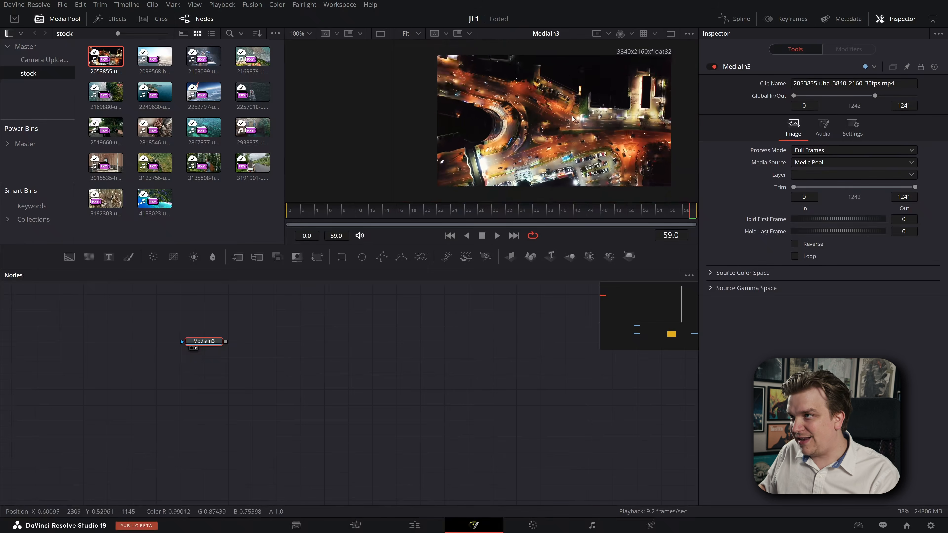
pyautogui.scroll(-2, 330, 329)
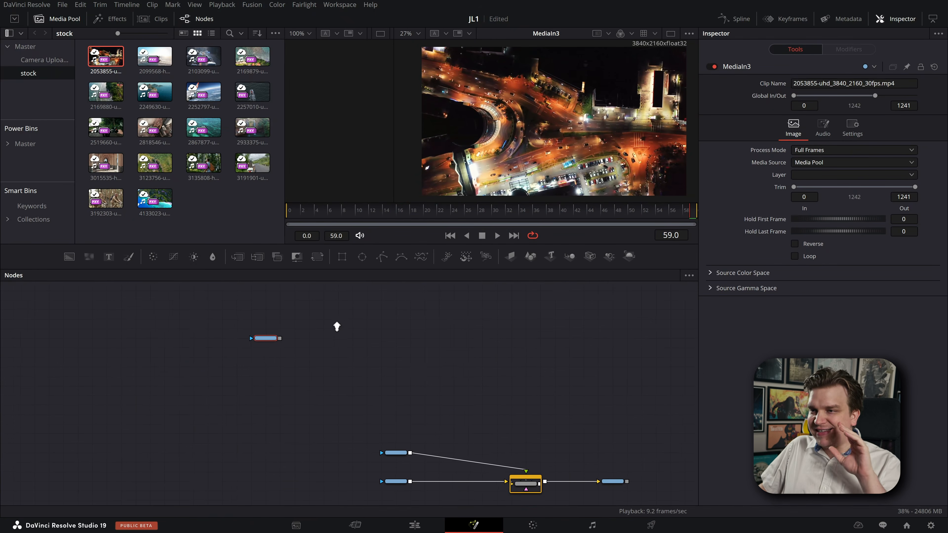
# Add the stock clip 2103099-uhd_3840_2160_30fps.mp4 below MediaIn3 in the node graph and preview it in the viewer.
pyautogui.scroll(3, 347, 325)
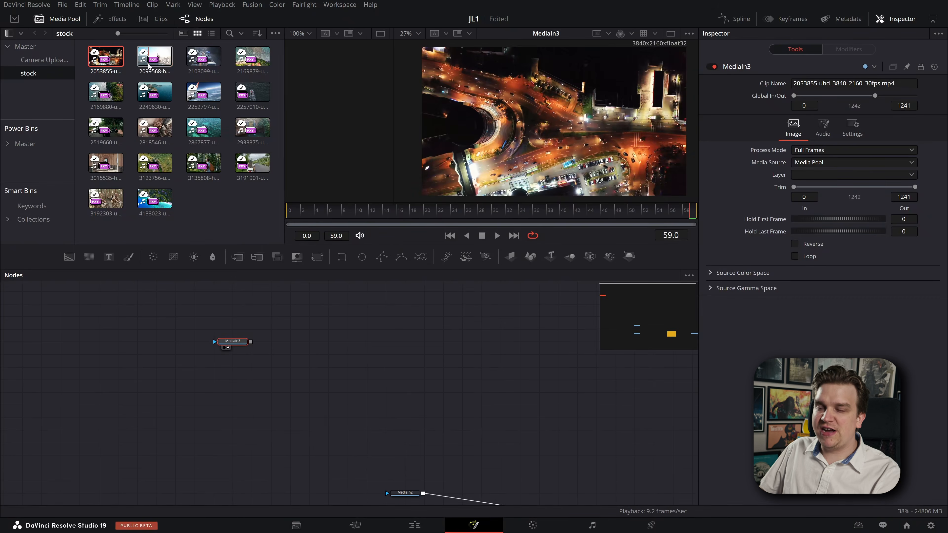
pyautogui.moveTo(203, 56); pyautogui.dragTo(241, 384)
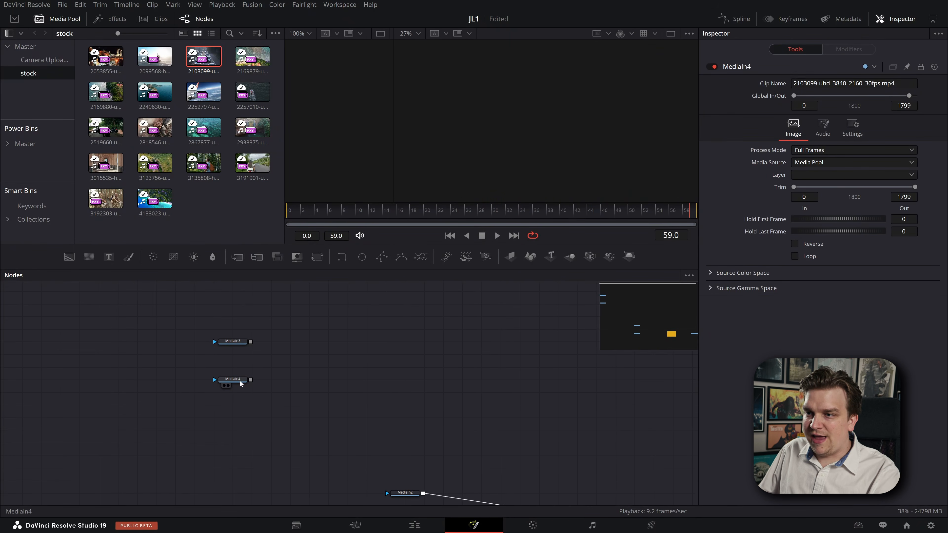
pyautogui.press('2')
pyautogui.scroll(1, 298, 374)
pyautogui.moveTo(277, 361); pyautogui.dragTo(278, 362)
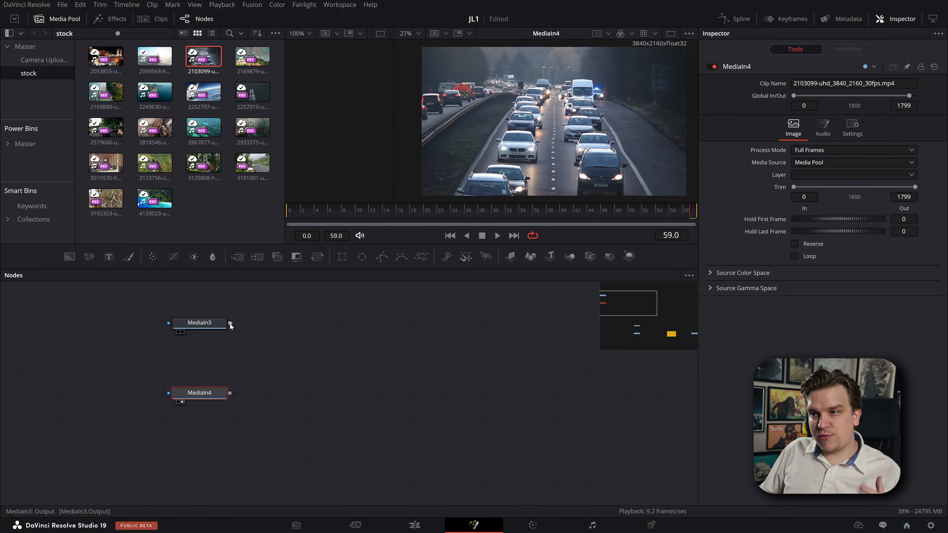
# Merge MediaIn3 as foreground over MediaIn4 as background and preview the merge result in the viewer.
pyautogui.moveTo(230, 325); pyautogui.dragTo(230, 393)
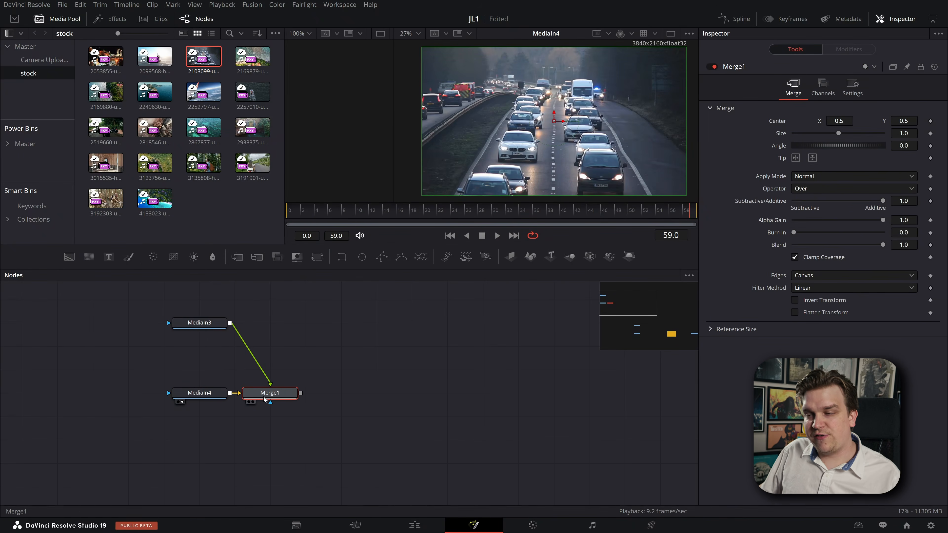
pyautogui.press('2')
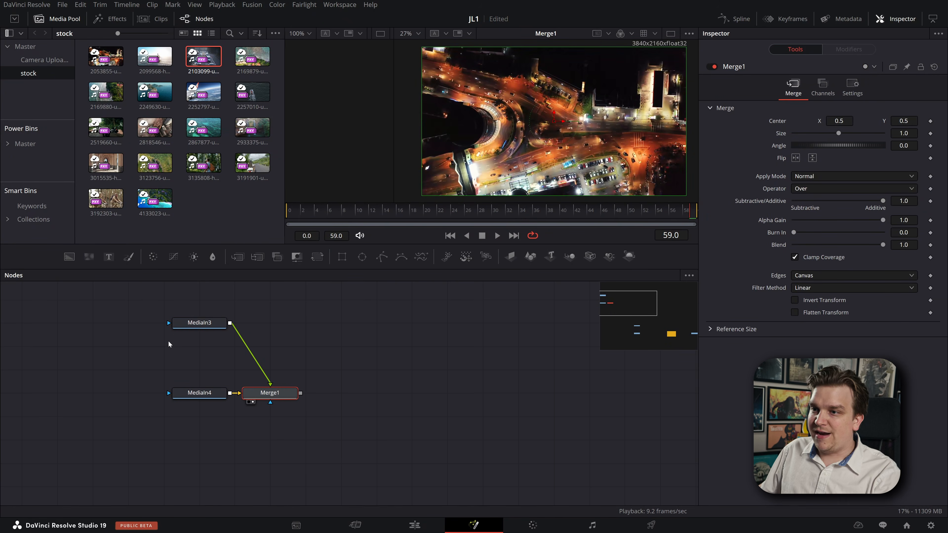
pyautogui.scroll(3, 326, 438)
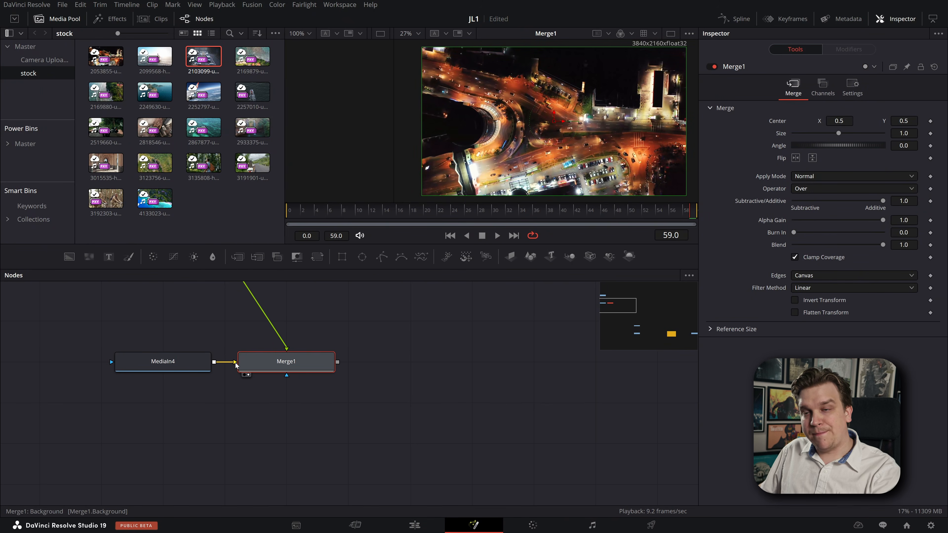
pyautogui.scroll(2, 186, 435)
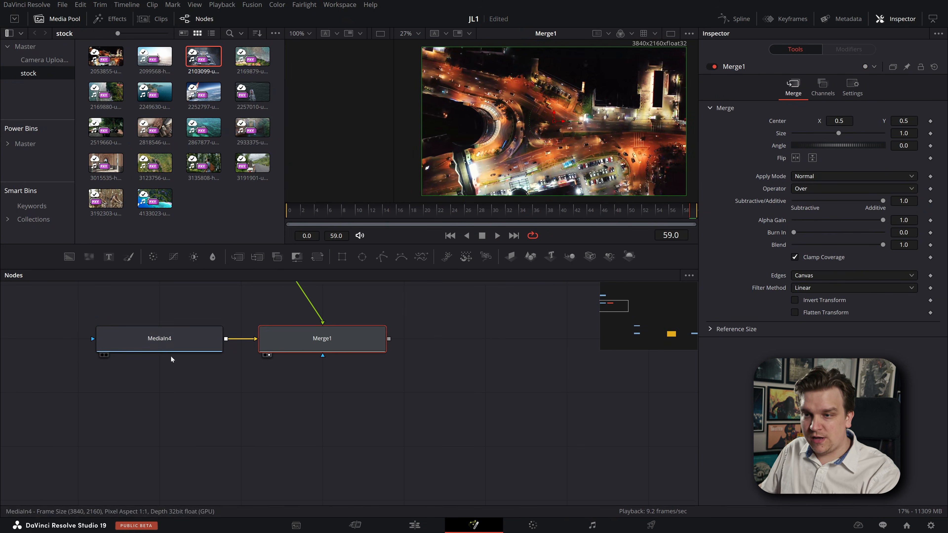
# Preview the background MediaIn4, the foreground MediaIn3 and the combined Merge1 in turn in the viewer.
pyautogui.click(167, 351)
pyautogui.press('2')
pyautogui.moveTo(181, 398); pyautogui.dragTo(210, 463)
pyautogui.scroll(-1, 214, 436)
pyautogui.click(315, 438)
pyautogui.click(215, 297)
pyautogui.press('2')
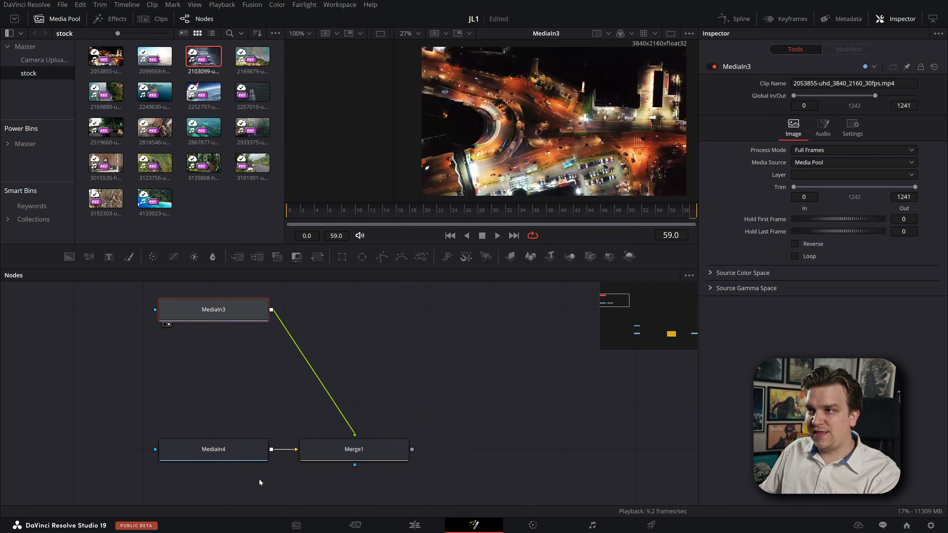
pyautogui.click(338, 449)
pyautogui.press('2')
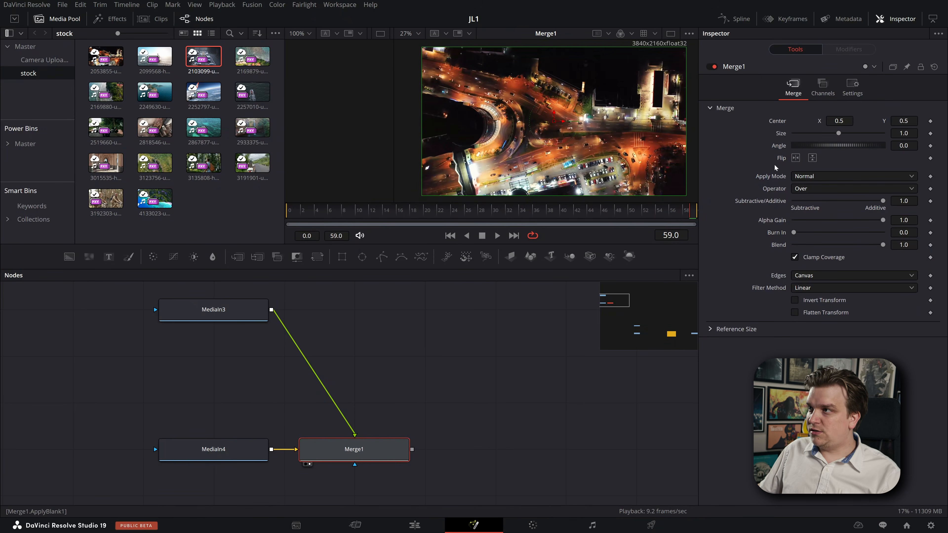
# Set Merge1's Center Y to 1.5 so the foreground clip sits directly above the background clip.
pyautogui.scroll(-2, 599, 169)
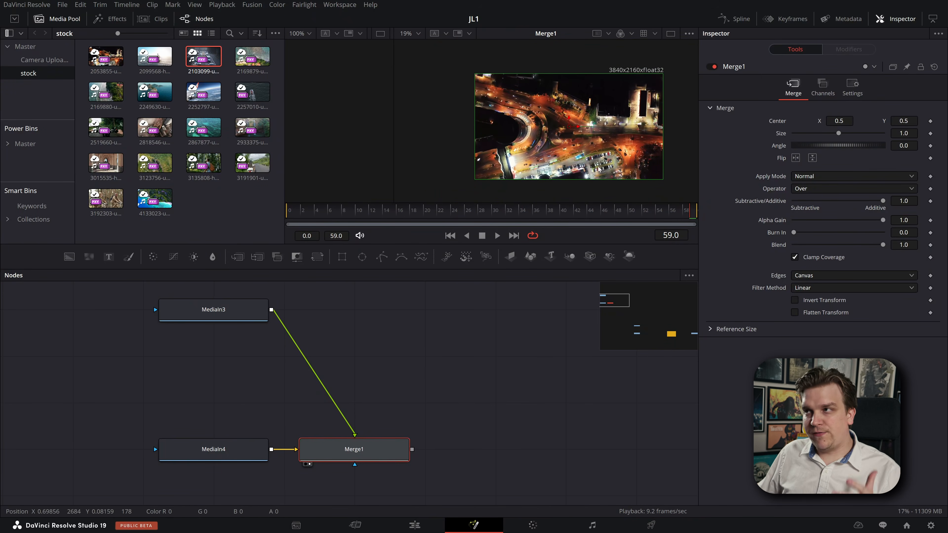
pyautogui.moveTo(903, 121); pyautogui.dragTo(943, 121)
pyautogui.click(2, 2)
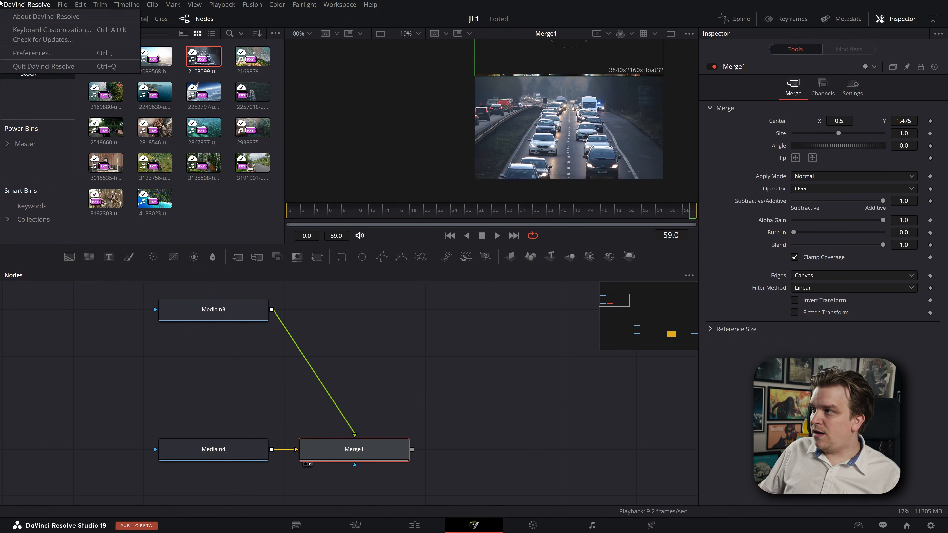
pyautogui.click(1, 2)
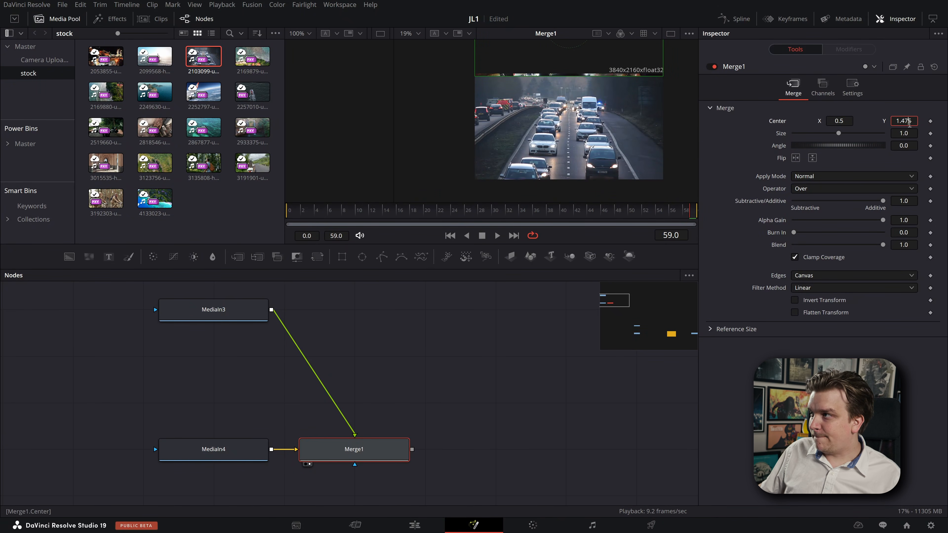
pyautogui.write('1.5')
pyautogui.press('Tab')
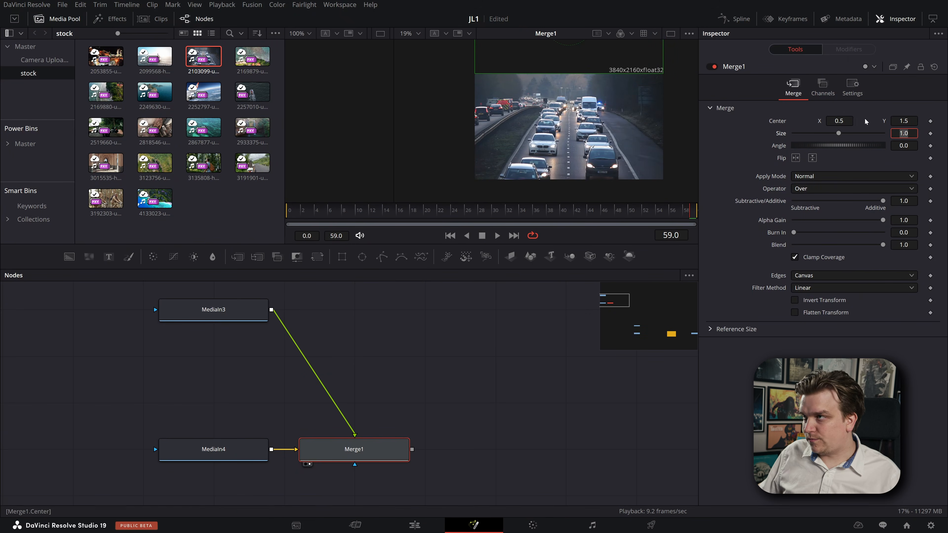
pyautogui.scroll(-3, 574, 117)
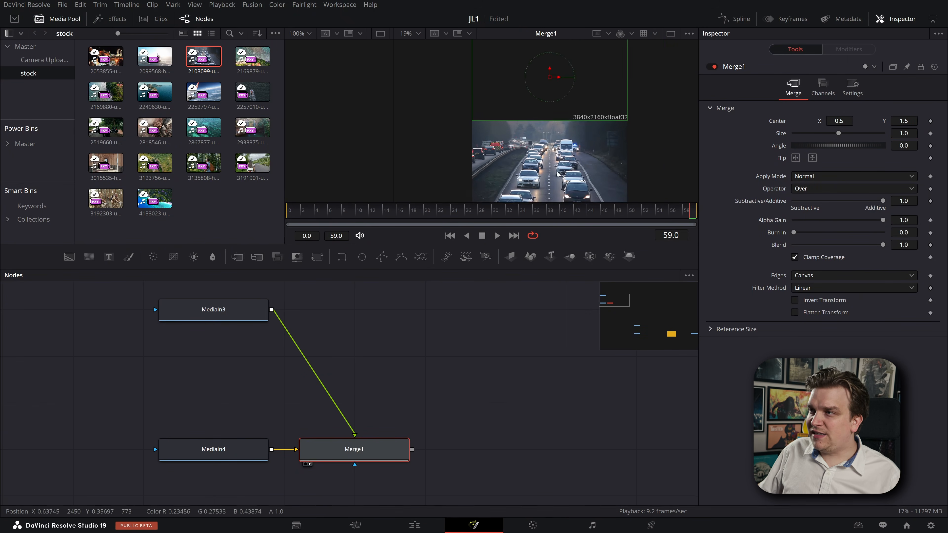
pyautogui.scroll(3, 563, 161)
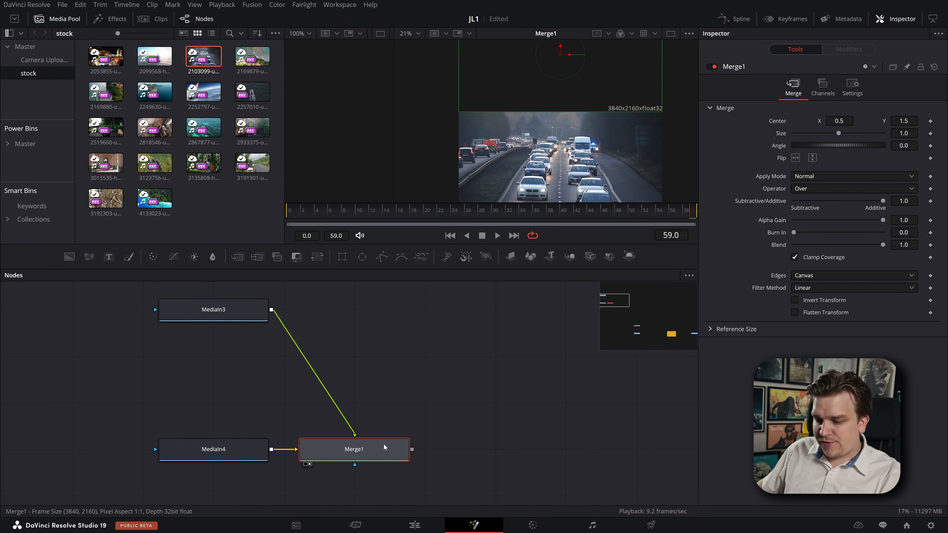
# Add a Transform node after Merge1, preview it, and lower its Center Y to shift the merged image downward.
pyautogui.hotkey('shift', 'space')
pyautogui.write('xf')
pyautogui.press('Return')
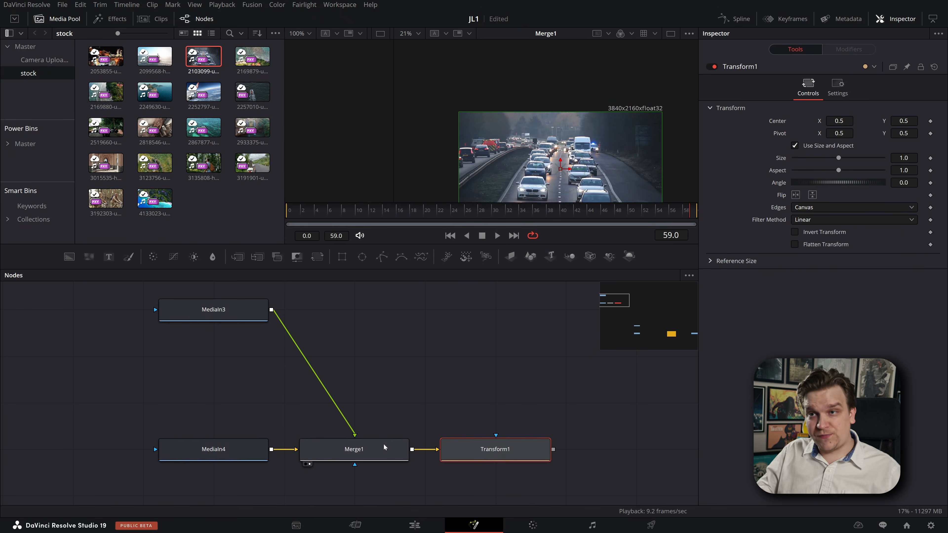
pyautogui.moveTo(472, 438); pyautogui.dragTo(474, 374)
pyautogui.scroll(-3, 474, 375)
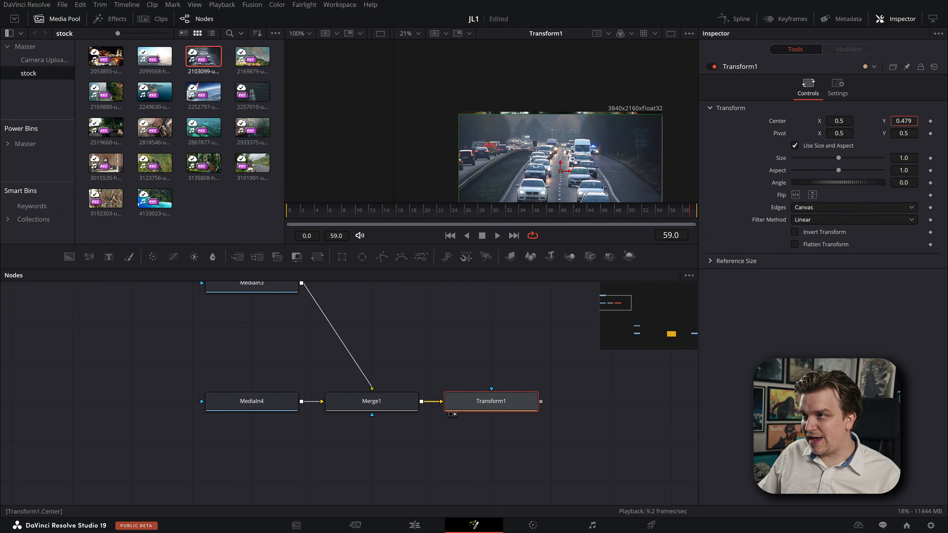
pyautogui.moveTo(835, 123); pyautogui.dragTo(918, 191)
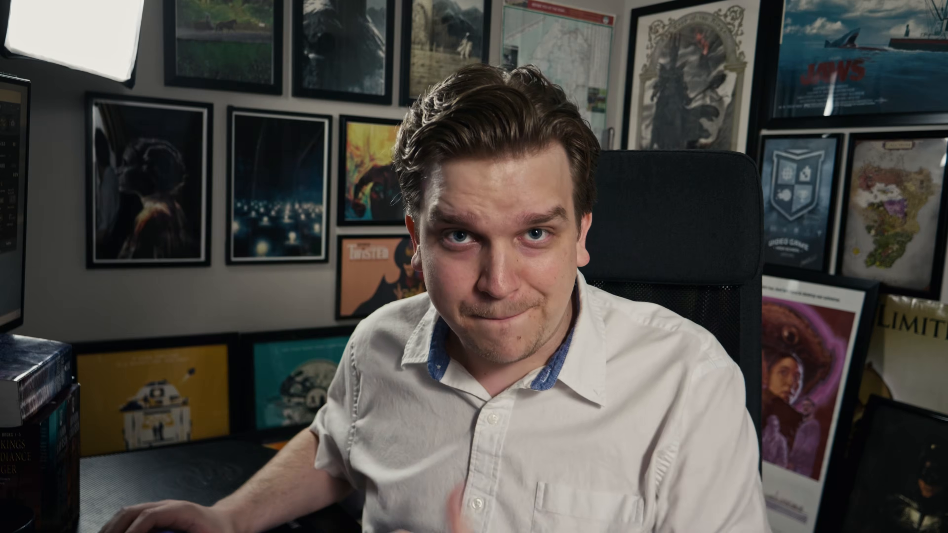
# Delete the demonstration nodes MediaIn3, MediaIn4, Merge1 and Transform1 together.
pyautogui.moveTo(178, 314); pyautogui.dragTo(385, 447)
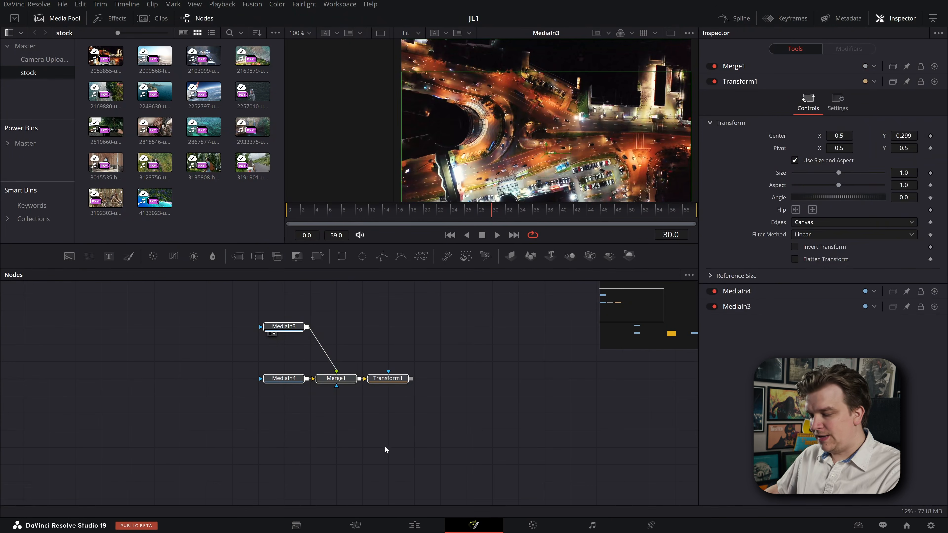
pyautogui.press('Delete')
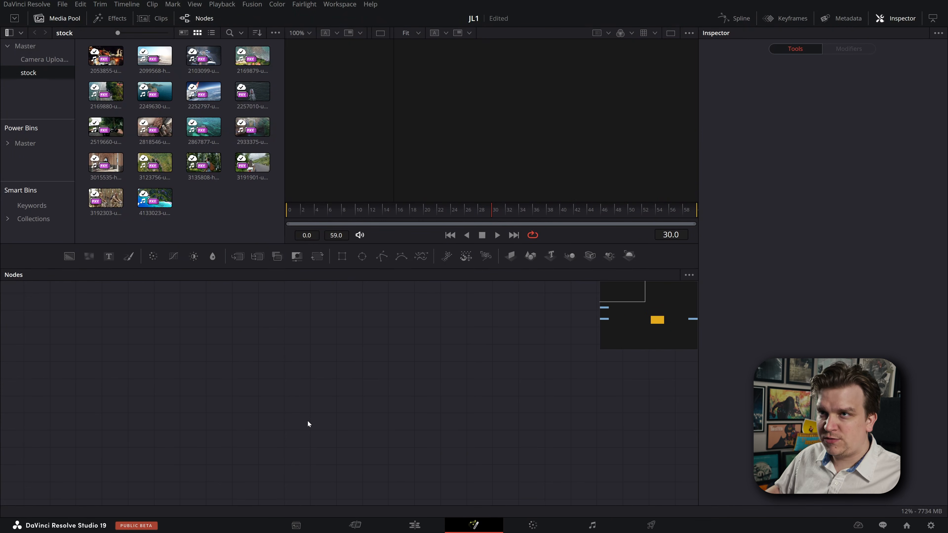
# Add the first six clips of the stock bin to the node graph as MediaIn nodes stacked in a column.
pyautogui.scroll(-2, 258, 329)
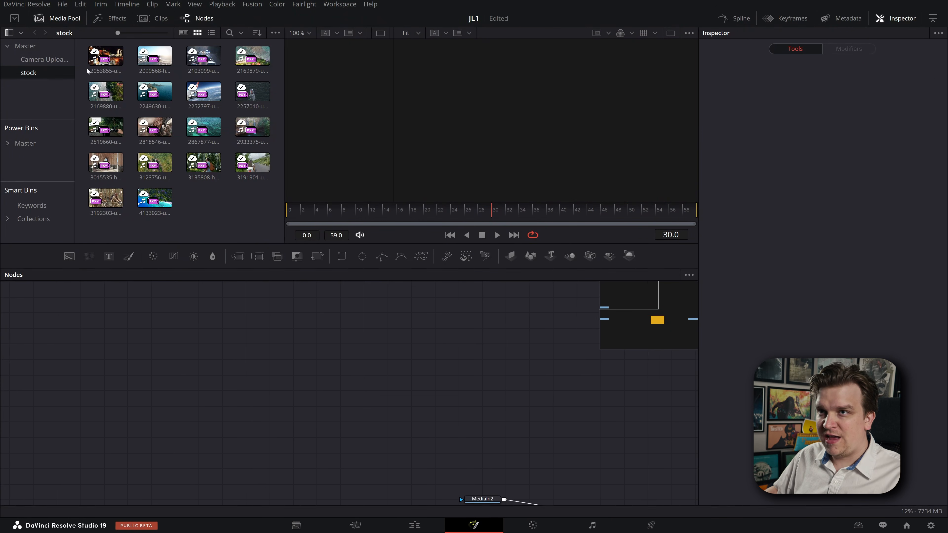
pyautogui.moveTo(106, 56); pyautogui.dragTo(198, 328)
pyautogui.moveTo(155, 56); pyautogui.dragTo(198, 343)
pyautogui.moveTo(204, 60); pyautogui.dragTo(201, 361)
pyautogui.moveTo(252, 56); pyautogui.dragTo(235, 402)
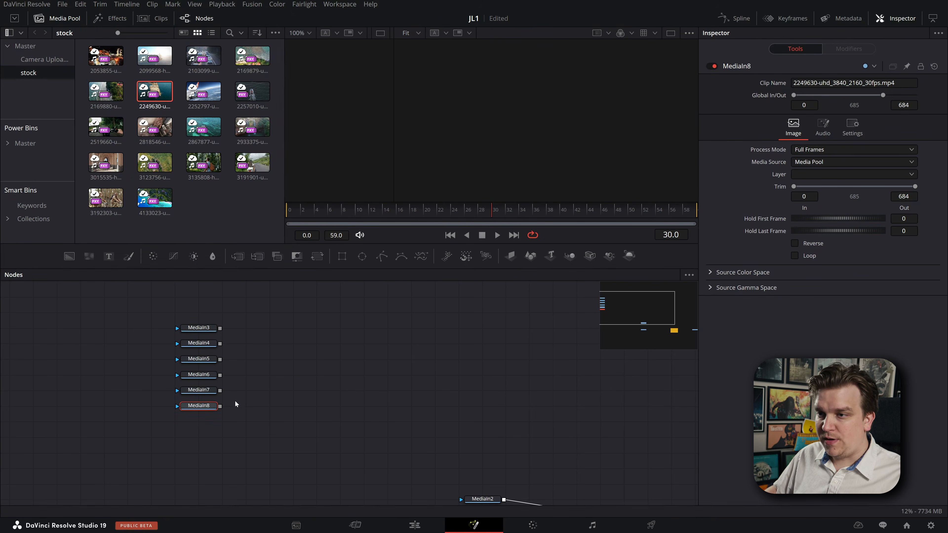
# Preview the newly added clips from MediaIn3 through MediaIn8 in the viewer, checking MediaIn4 a second time.
pyautogui.scroll(3, 320, 370)
pyautogui.scroll(-2, 286, 357)
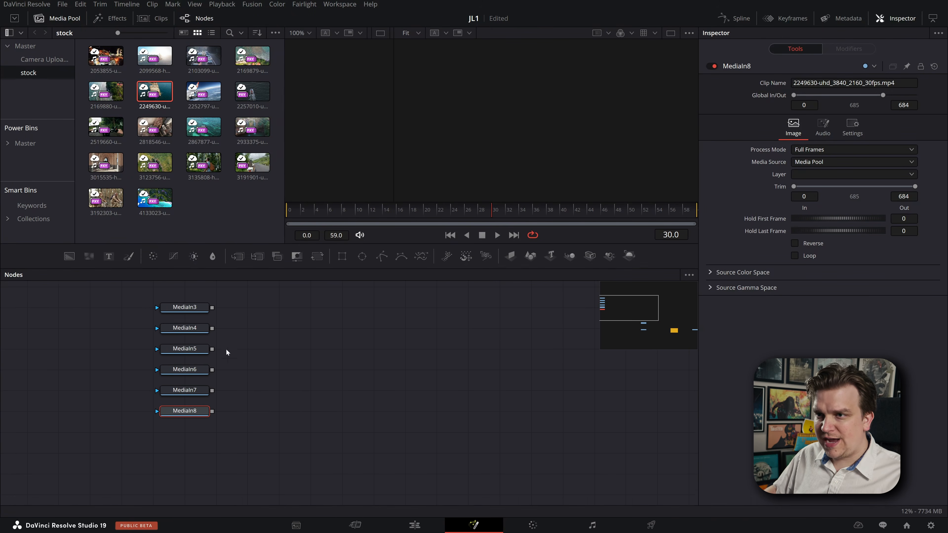
pyautogui.click(183, 310)
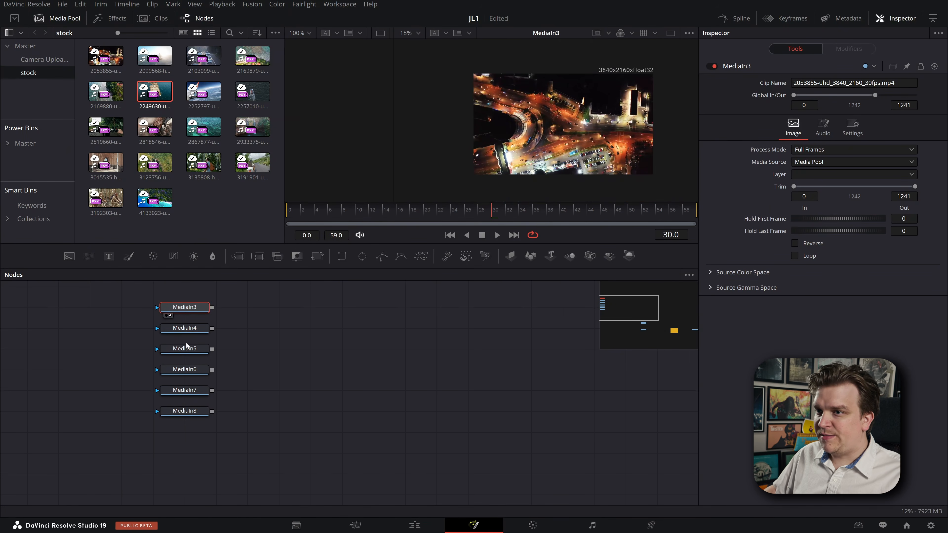
pyautogui.click(178, 330)
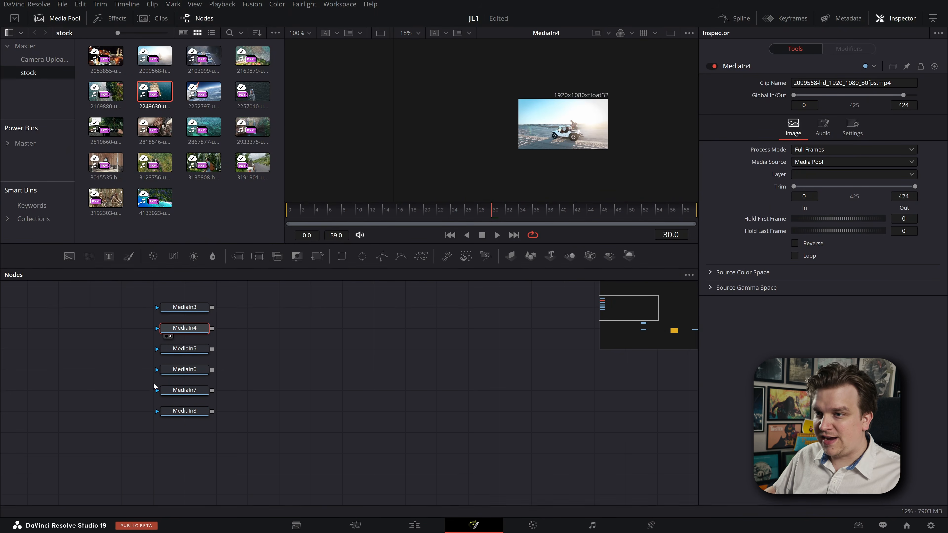
pyautogui.click(183, 352)
pyautogui.click(182, 371)
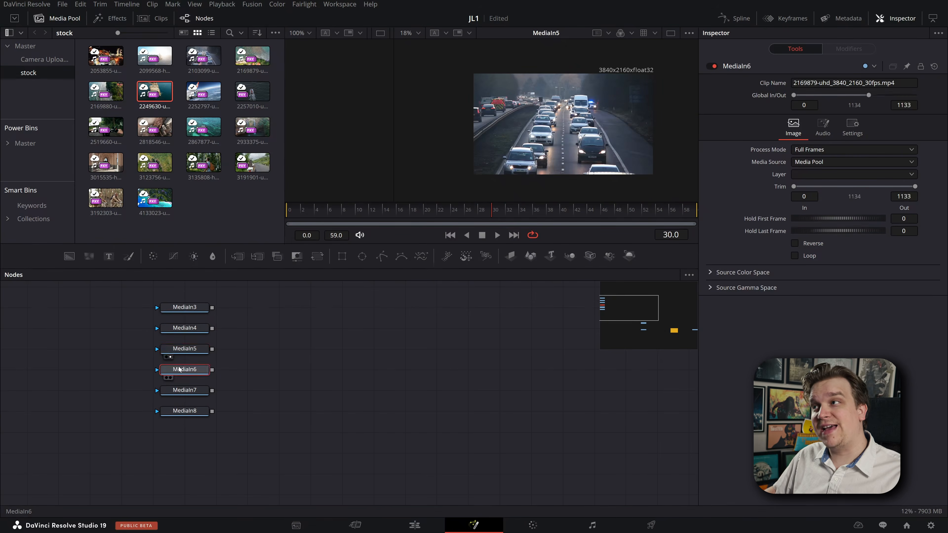
pyautogui.click(186, 392)
pyautogui.click(184, 411)
pyautogui.scroll(-1, 276, 372)
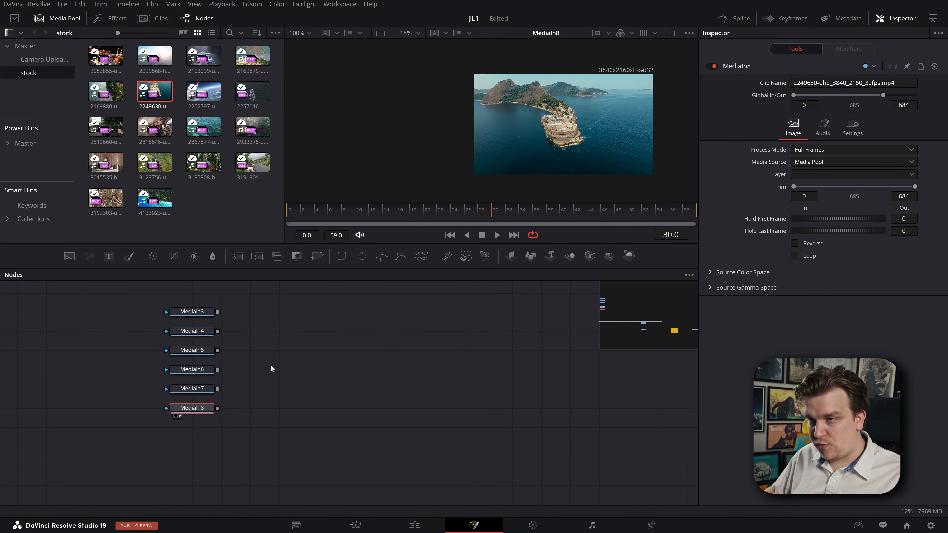
pyautogui.click(198, 332)
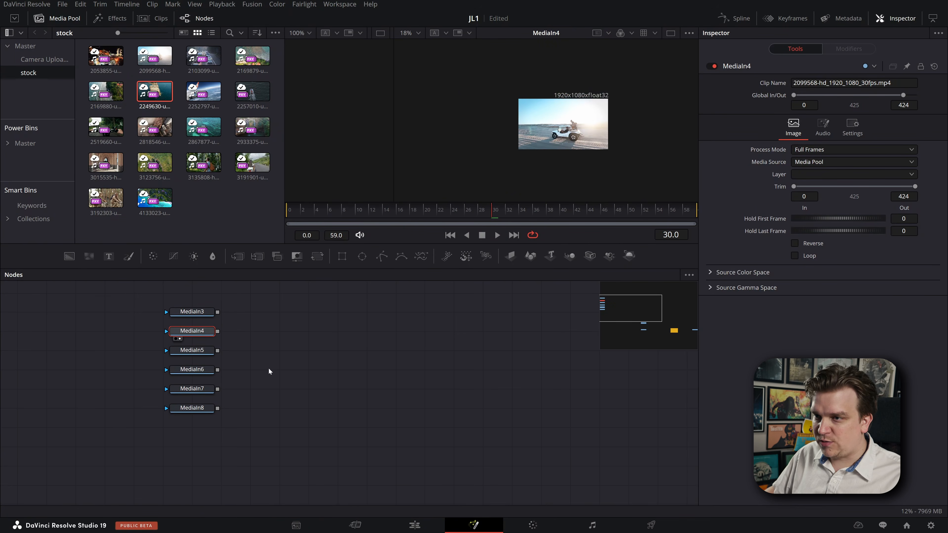
pyautogui.scroll(1, 268, 367)
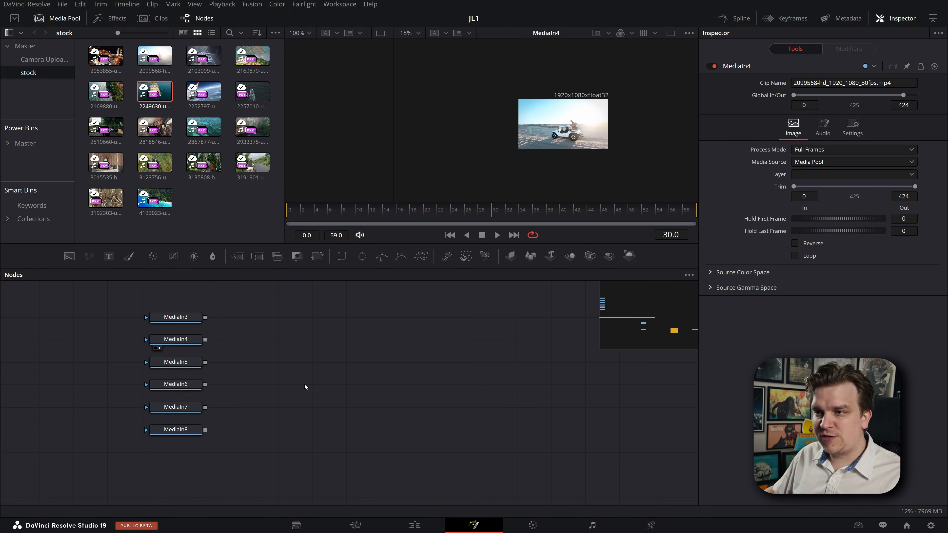
# Add a Background node above the clip column and merge MediaIn3 over it.
pyautogui.scroll(-2, 300, 409)
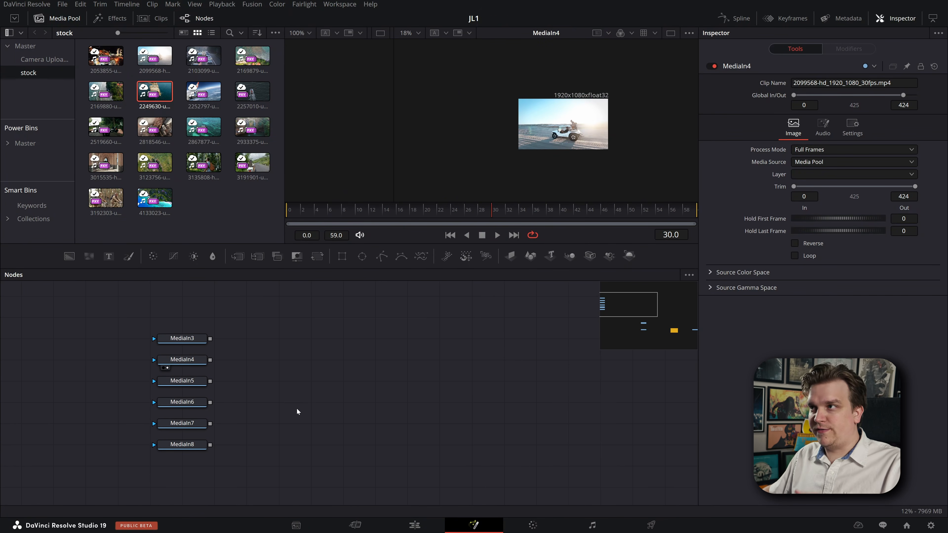
pyautogui.hotkey('shift', 'space')
pyautogui.write('bg')
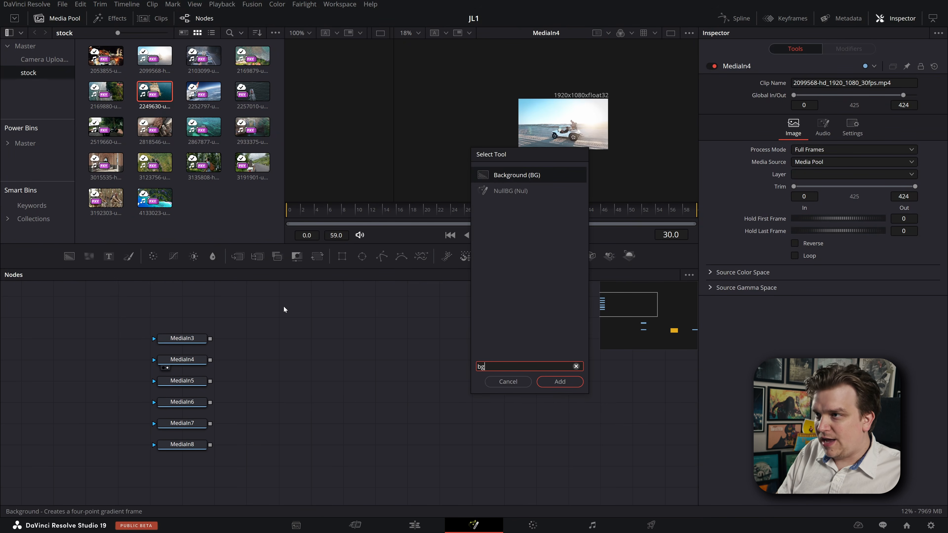
pyautogui.press('Return')
pyautogui.moveTo(284, 309); pyautogui.dragTo(305, 308)
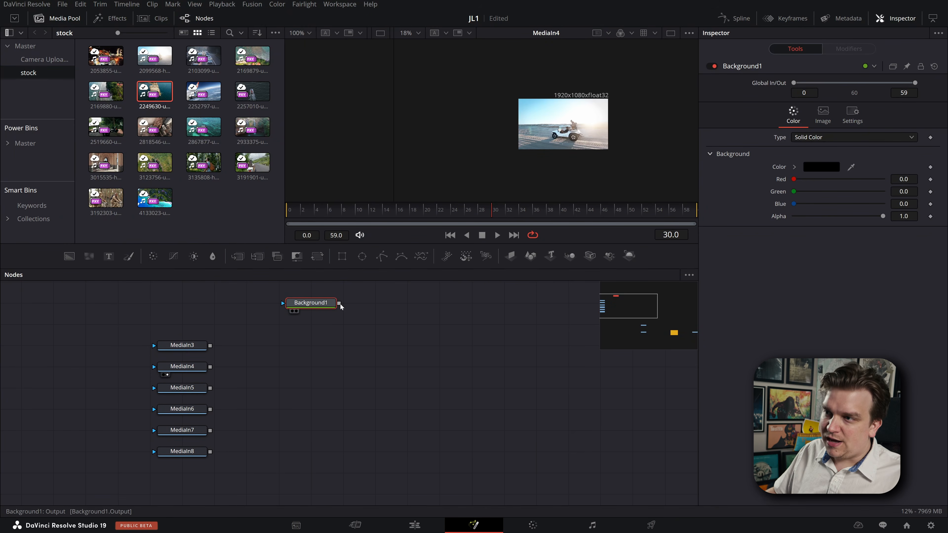
pyautogui.moveTo(339, 304); pyautogui.dragTo(211, 348)
pyautogui.scroll(1, 278, 373)
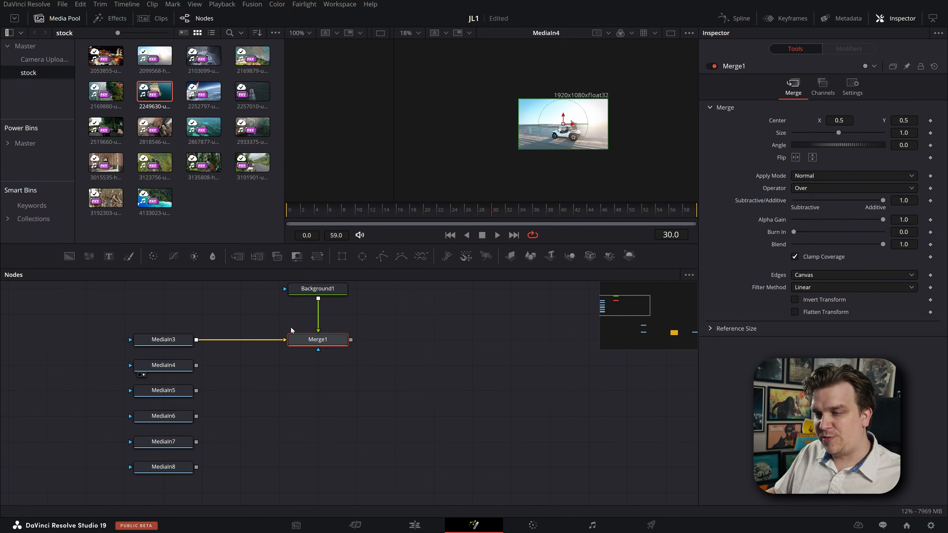
# Merge MediaIn4 through MediaIn8 one after another onto the chain below Merge1, creating a column of merges down to Merge6.
pyautogui.click(324, 293)
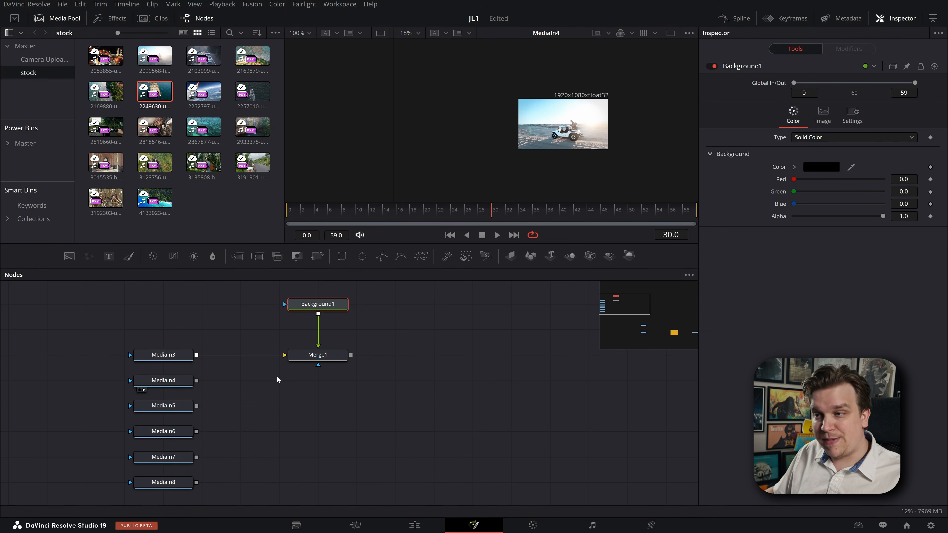
pyautogui.scroll(2, 280, 378)
pyautogui.click(325, 353)
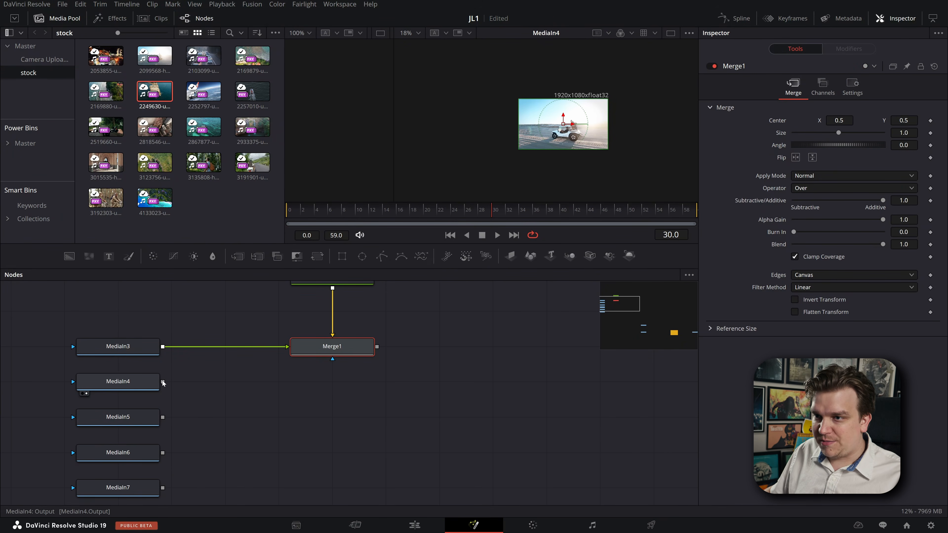
pyautogui.moveTo(163, 382); pyautogui.dragTo(377, 347)
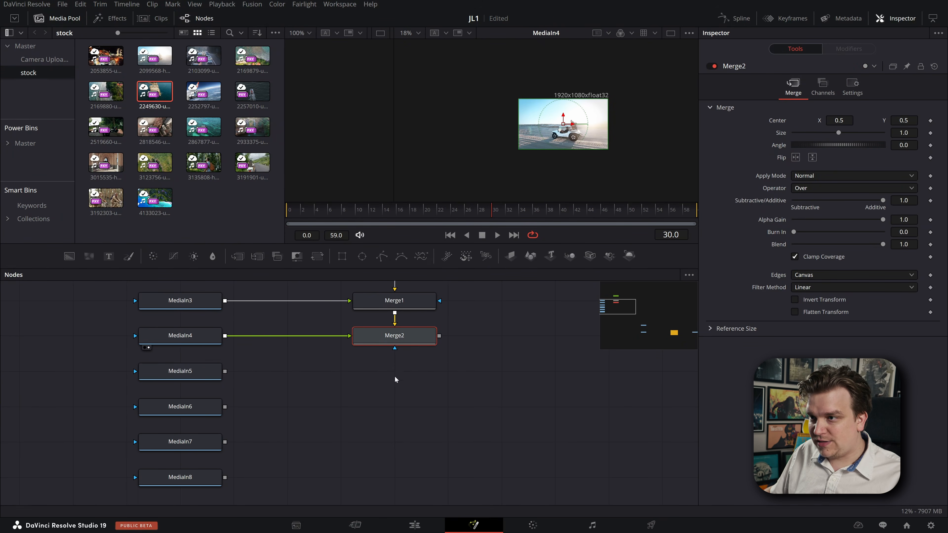
pyautogui.moveTo(224, 373); pyautogui.dragTo(396, 336)
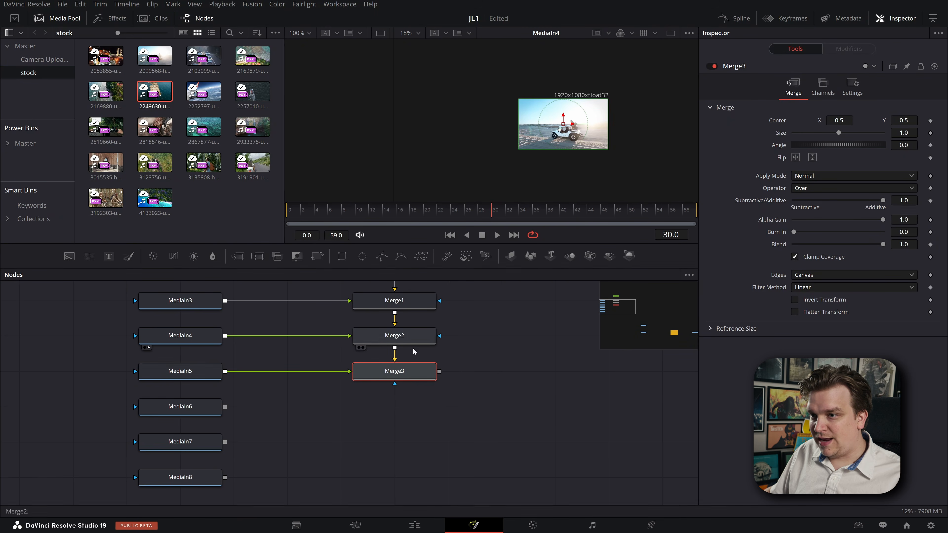
pyautogui.moveTo(226, 408); pyautogui.dragTo(440, 373)
pyautogui.moveTo(225, 441); pyautogui.dragTo(439, 410)
pyautogui.moveTo(225, 478); pyautogui.dragTo(452, 441)
# Preview MediaIn8 and the output of Merge6 in the viewer.
pyautogui.press('2')
pyautogui.click(162, 481)
pyautogui.press('2')
pyautogui.click(414, 480)
pyautogui.press('2')
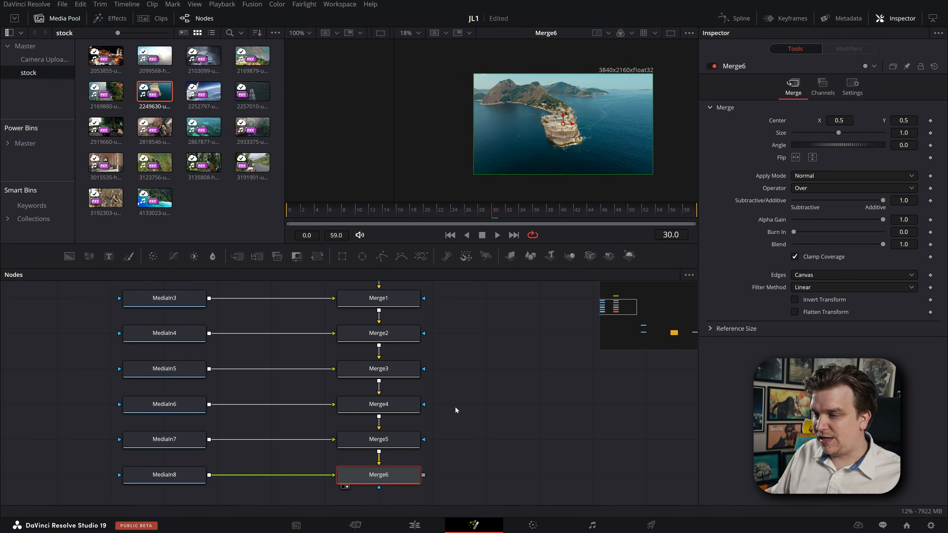
# Set Merge2's Center Y to 1.5 and preview Merge2 to check how its clip moves vertically.
pyautogui.scroll(-2, 464, 354)
pyautogui.click(393, 342)
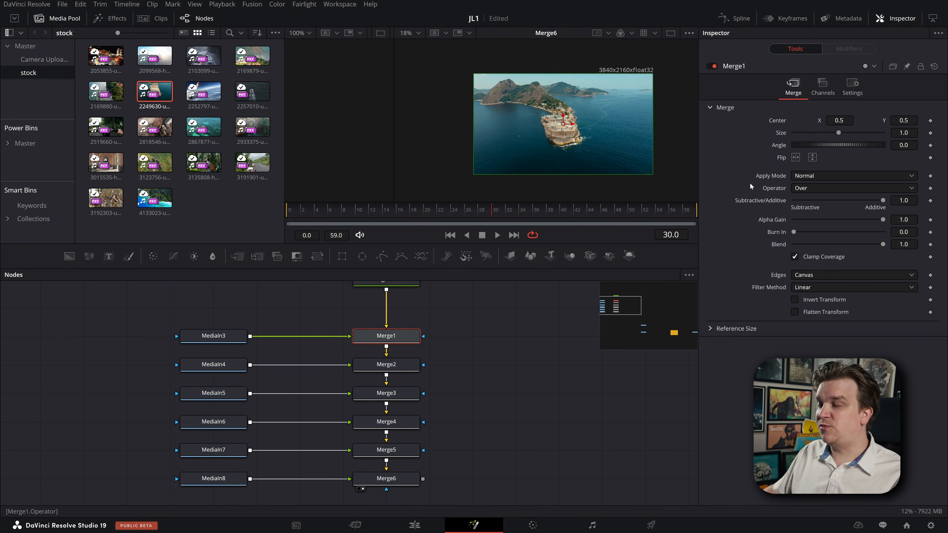
pyautogui.click(388, 365)
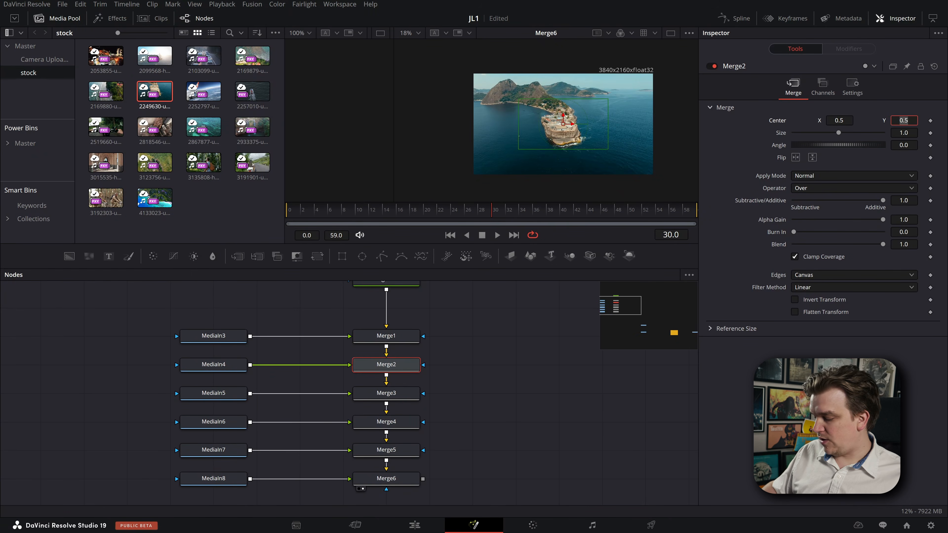
pyautogui.press('Return')
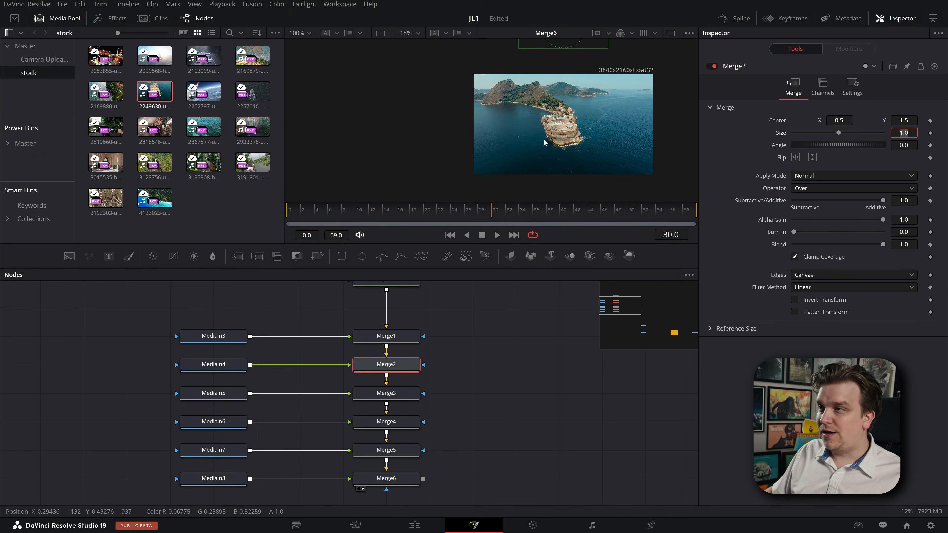
pyautogui.press('2')
pyautogui.moveTo(904, 121); pyautogui.dragTo(855, 119)
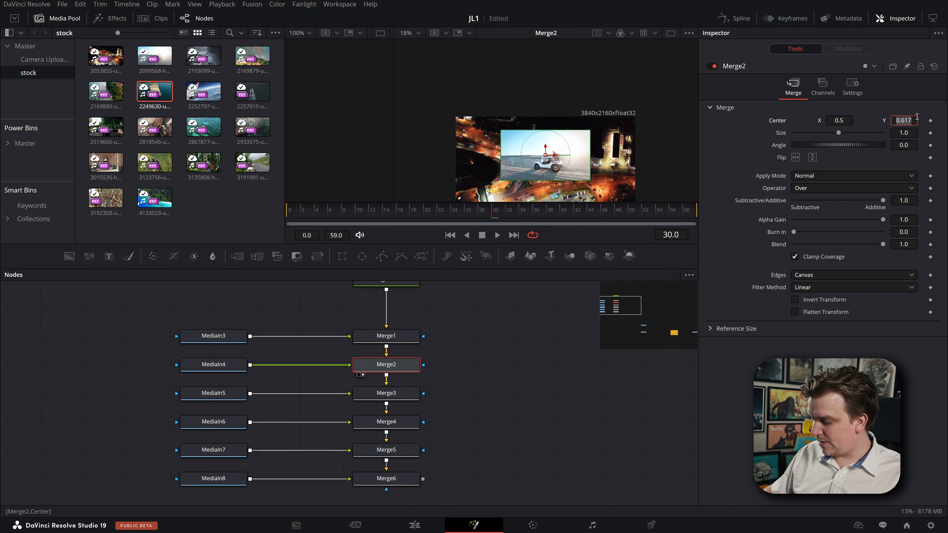
pyautogui.press('Tab')
# Set Center Y to 2.5 on Merge3, 3.5 on Merge4, 4.5 on Merge5 and 5.5 on Merge6.
pyautogui.click(393, 394)
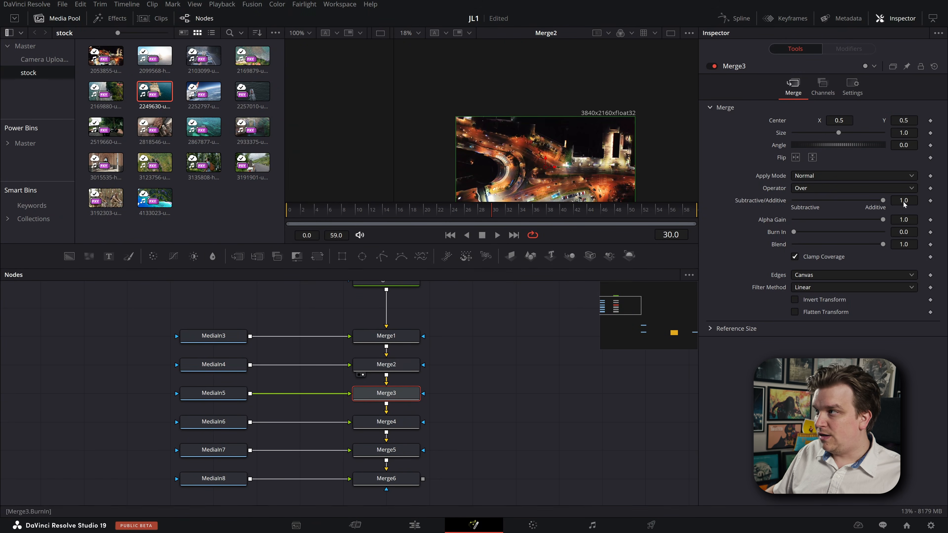
pyautogui.click(904, 119)
pyautogui.write('2.5')
pyautogui.press('Tab')
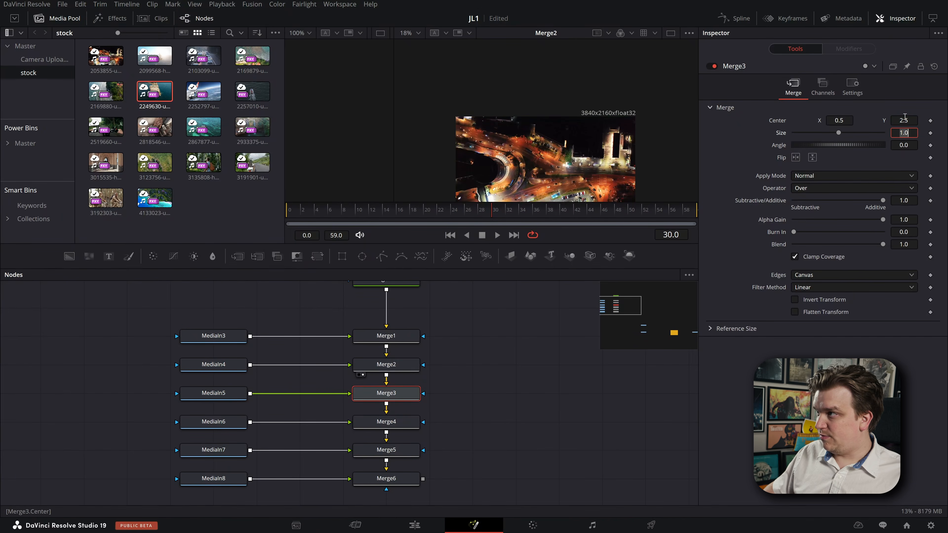
pyautogui.click(387, 422)
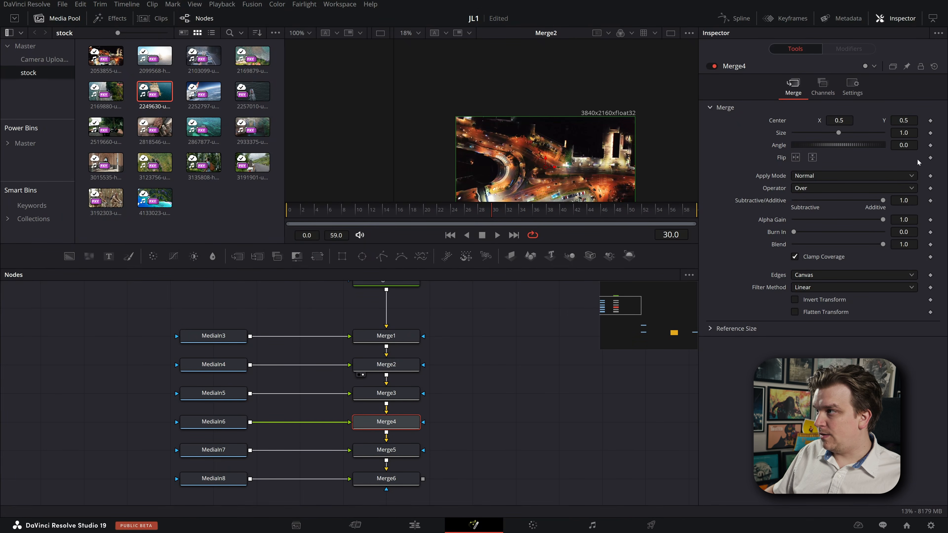
pyautogui.click(907, 118)
pyautogui.write('3.5')
pyautogui.press('Tab')
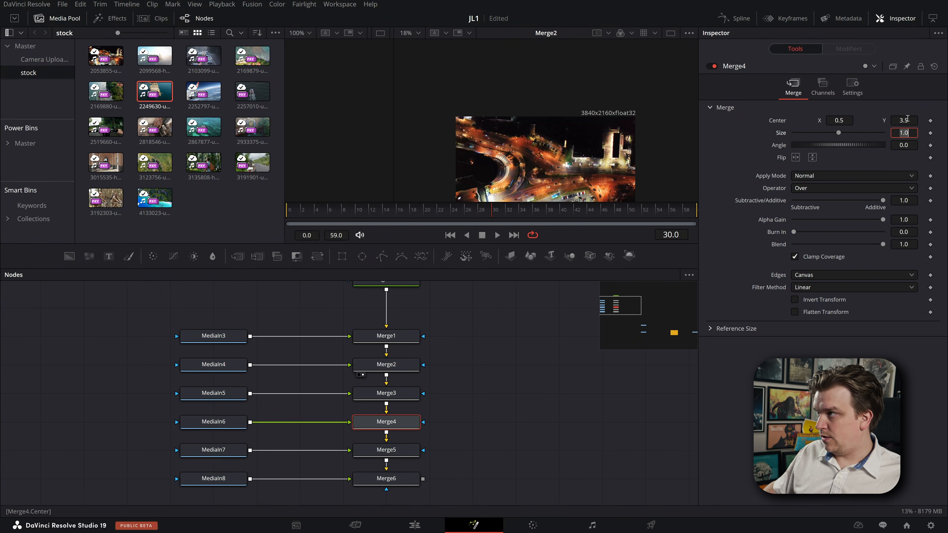
pyautogui.click(386, 450)
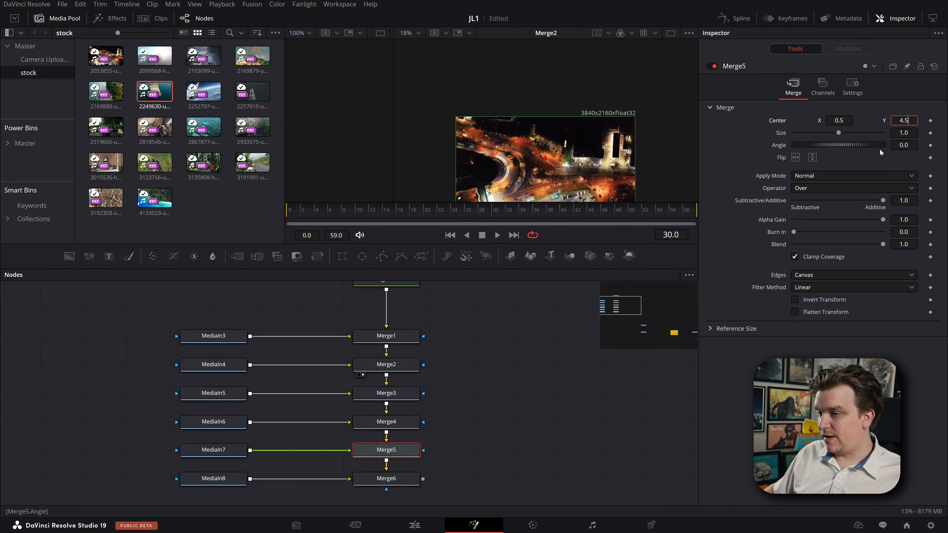
pyautogui.click(419, 479)
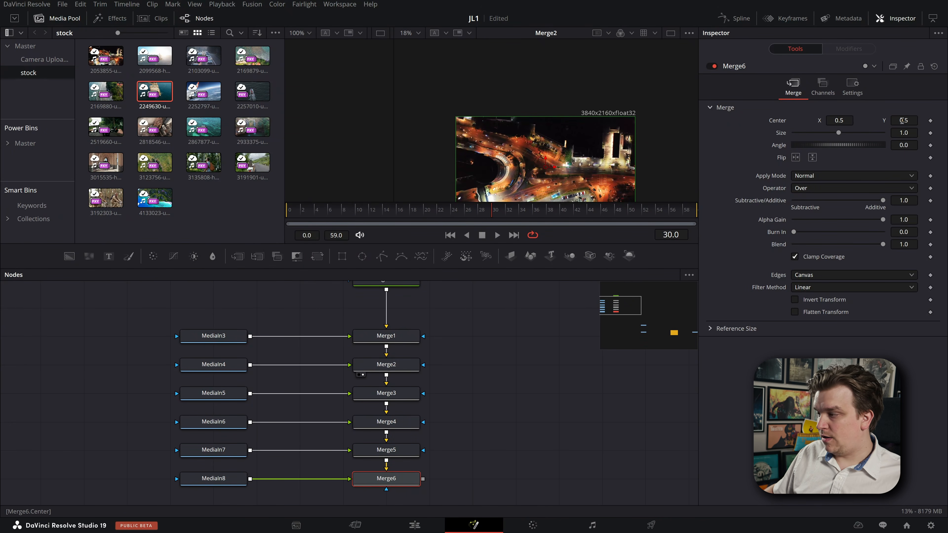
pyautogui.press('Tab')
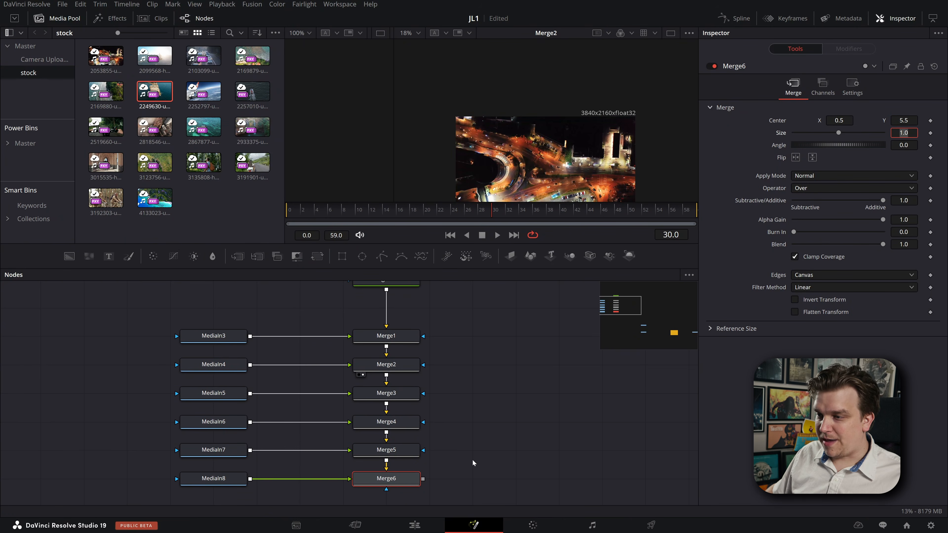
# Add a Transform node after Merge6 at the end of the merge chain and show it in the viewer.
pyautogui.moveTo(473, 460); pyautogui.dragTo(458, 402)
pyautogui.click(385, 421)
pyautogui.hotkey('shift', 'space')
pyautogui.write('xf')
pyautogui.press('Return')
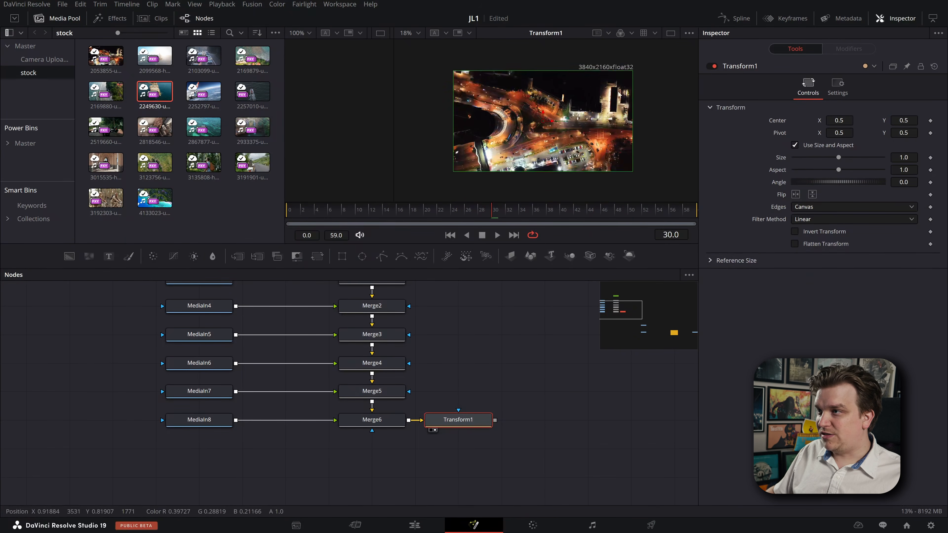
# Run through the clip stack with Transform1's Center Y, reset it to 0.5, and lower it to about -0.36.
pyautogui.scroll(-2, 640, 192)
pyautogui.moveTo(908, 120); pyautogui.dragTo(805, 120)
pyautogui.moveTo(925, 119); pyautogui.dragTo(854, 119)
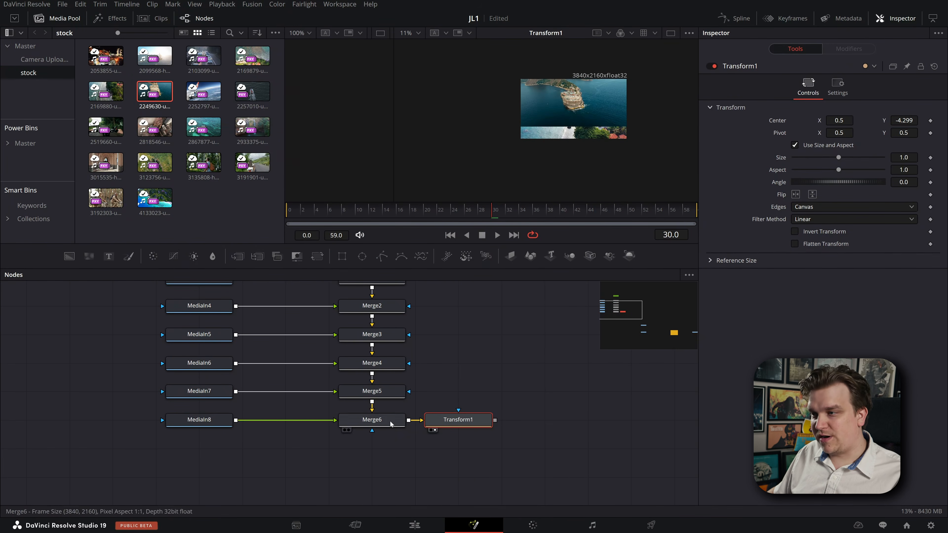
pyautogui.click(903, 119)
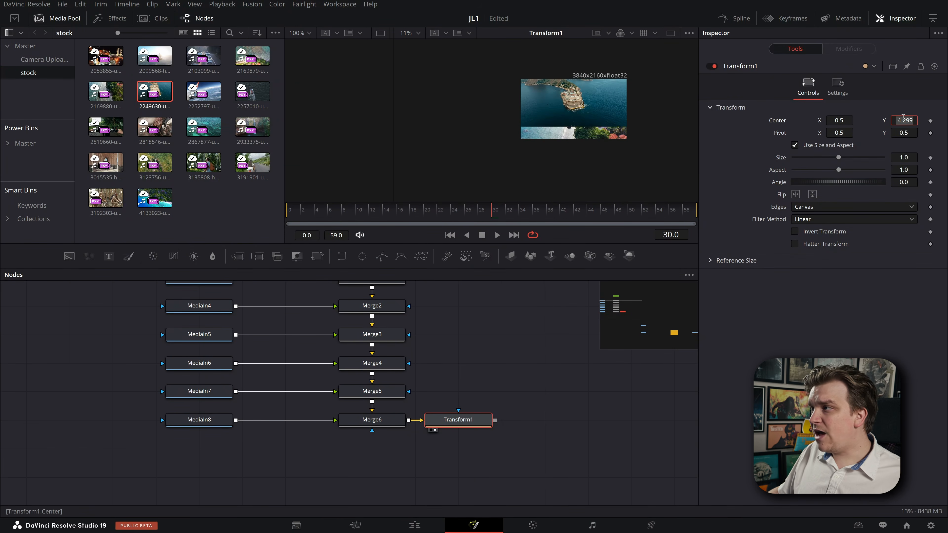
pyautogui.write('.5')
pyautogui.press('Tab')
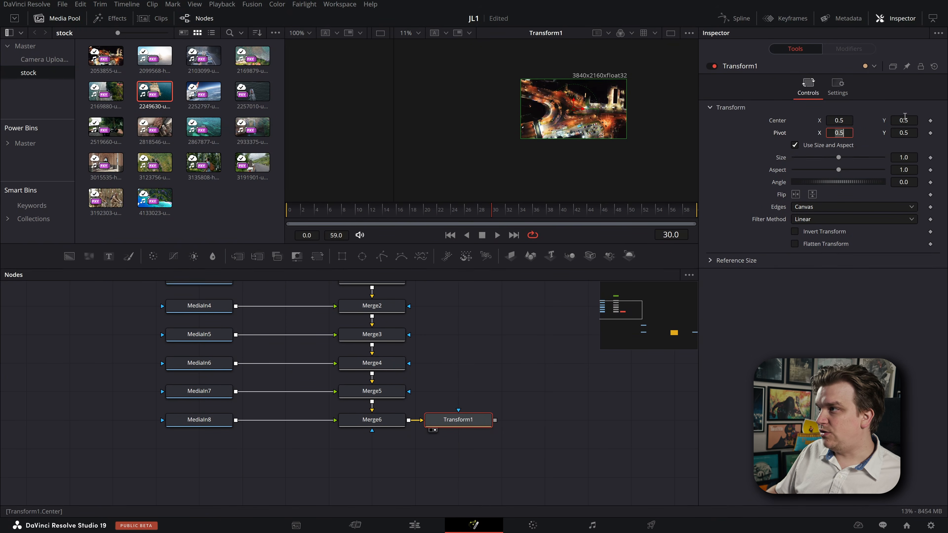
pyautogui.moveTo(909, 119); pyautogui.dragTo(877, 118)
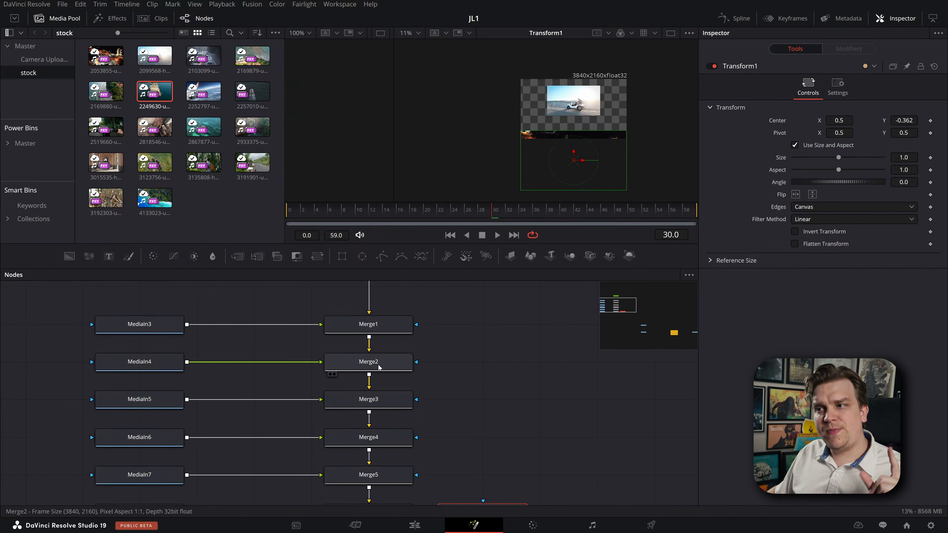
pyautogui.click(377, 366)
pyautogui.moveTo(903, 131); pyautogui.dragTo(902, 132)
pyautogui.hotkey('ctrl', 'z')
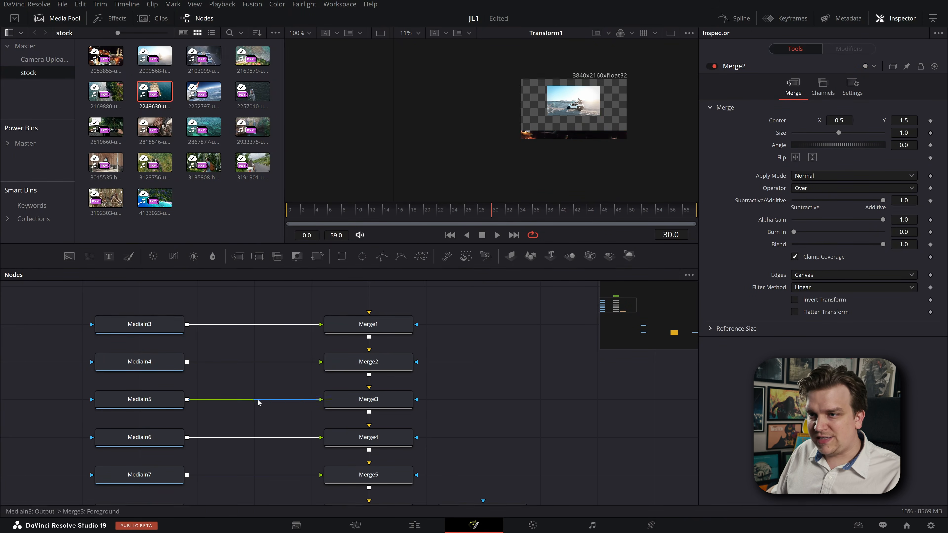
pyautogui.click(157, 359)
pyautogui.hotkey('shift', 'space')
pyautogui.write('xf')
pyautogui.press('Return')
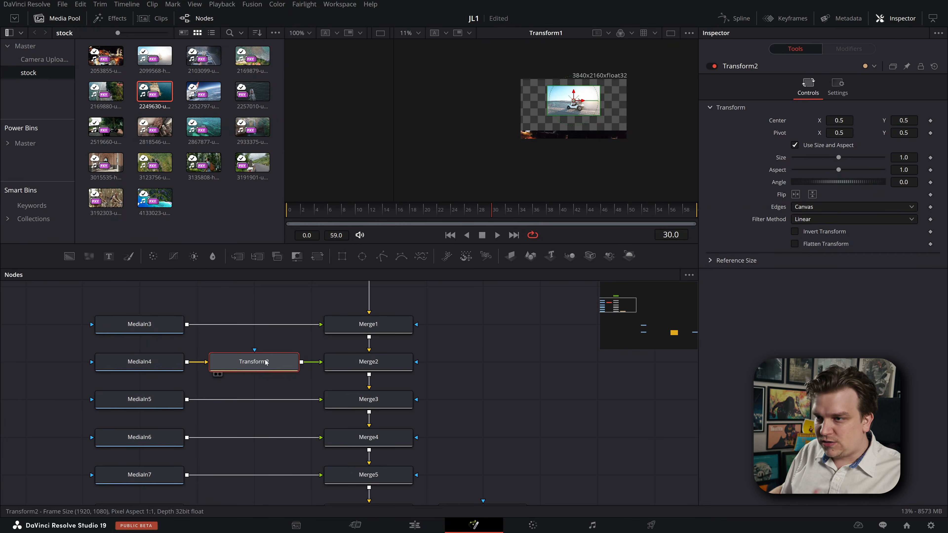
pyautogui.press('Delete')
# Insert a Transform node between MediaIn3 and Merge1.
pyautogui.click(144, 328)
pyautogui.hotkey('shift', 'space')
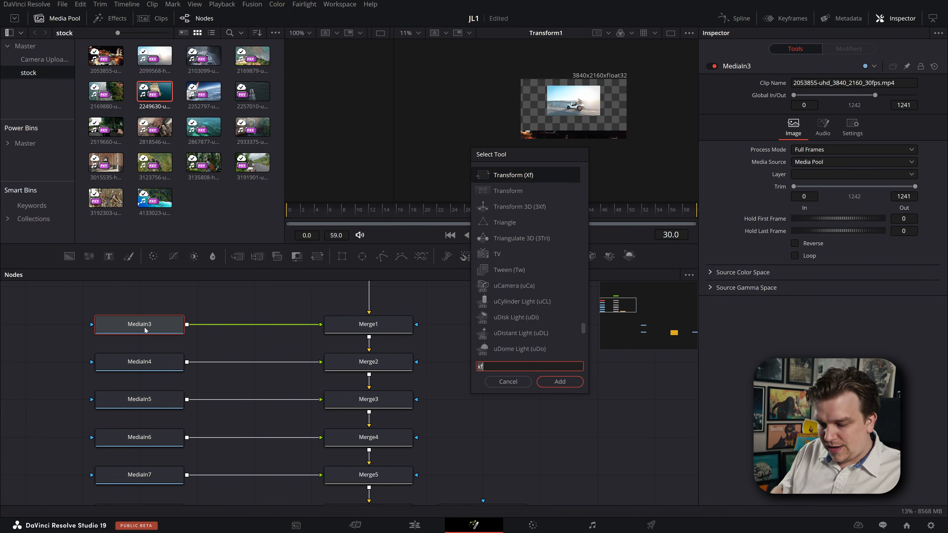
pyautogui.write('xf')
pyautogui.press('Return')
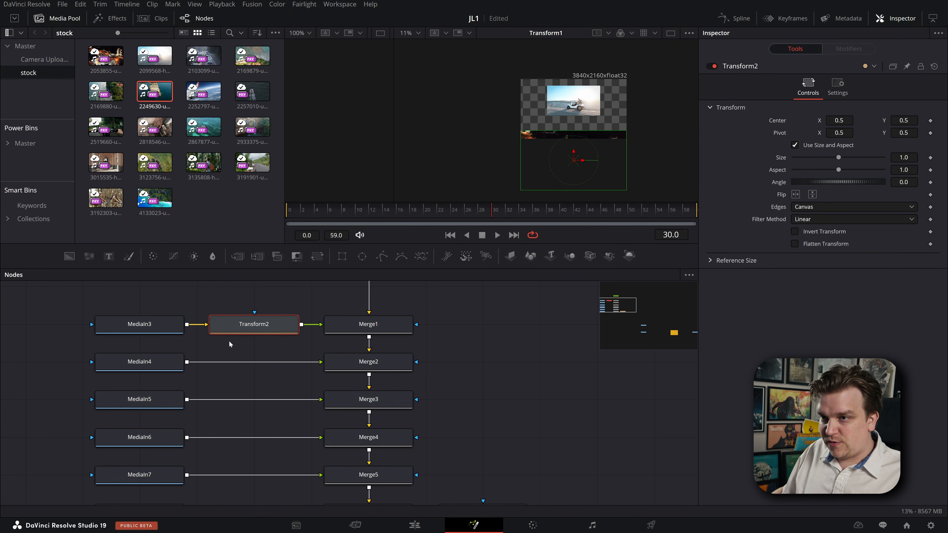
# Paste copies of Transform2 after each of the nodes MediaIn4 through MediaIn8.
pyautogui.click(144, 369)
pyautogui.hotkey('ctrl', 'v')
pyautogui.click(145, 405)
pyautogui.hotkey('ctrl', 'v')
pyautogui.click(144, 442)
pyautogui.hotkey('ctrl', 'v')
pyautogui.click(144, 480)
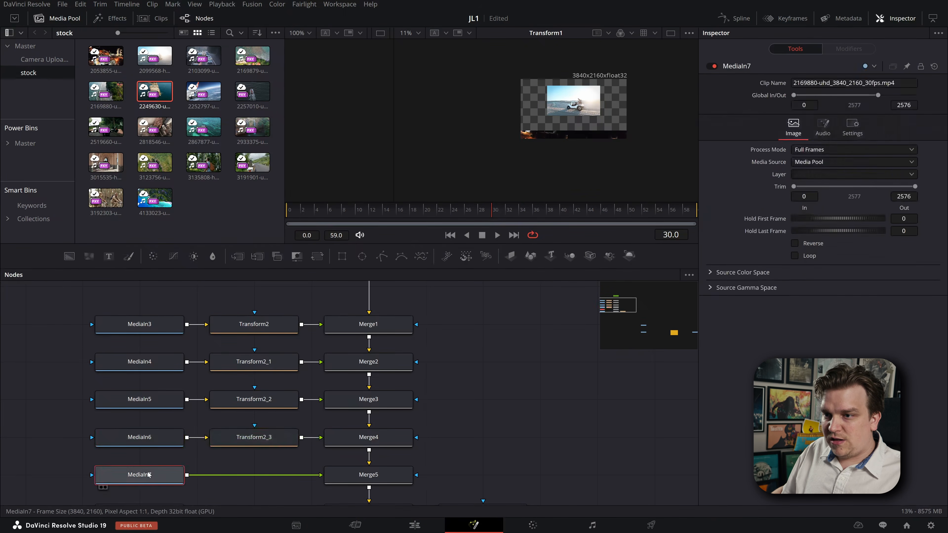
pyautogui.hotkey('ctrl', 'v')
pyautogui.scroll(-2, 240, 419)
pyautogui.click(144, 451)
pyautogui.hotkey('ctrl', 'v')
# Set the Size of Transform2_1 to 2 so the MediaIn4 clip fills the frame width.
pyautogui.scroll(3, 199, 400)
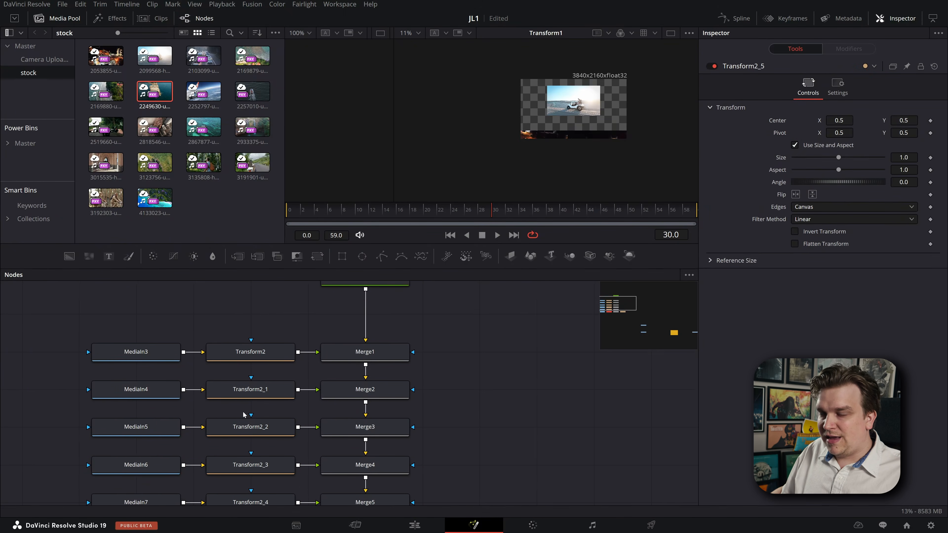
pyautogui.scroll(1, 199, 401)
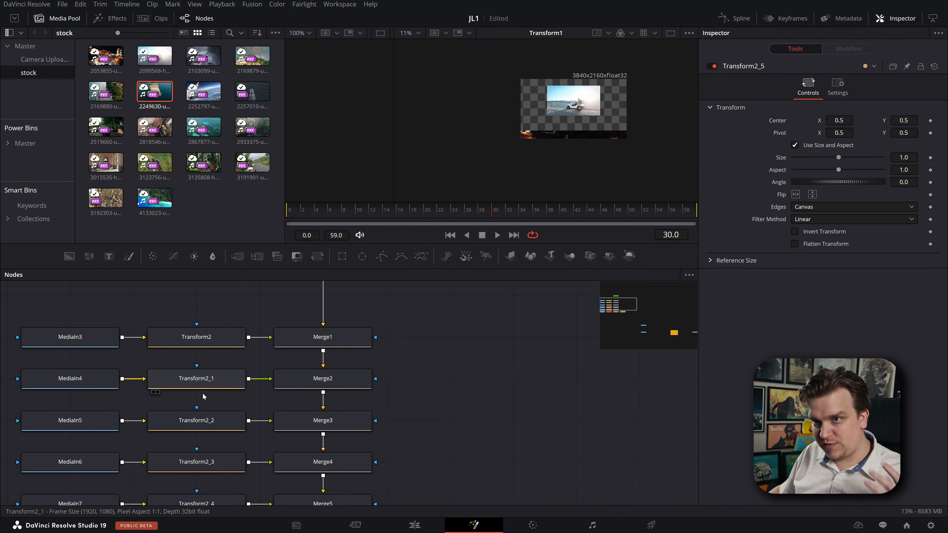
pyautogui.click(212, 389)
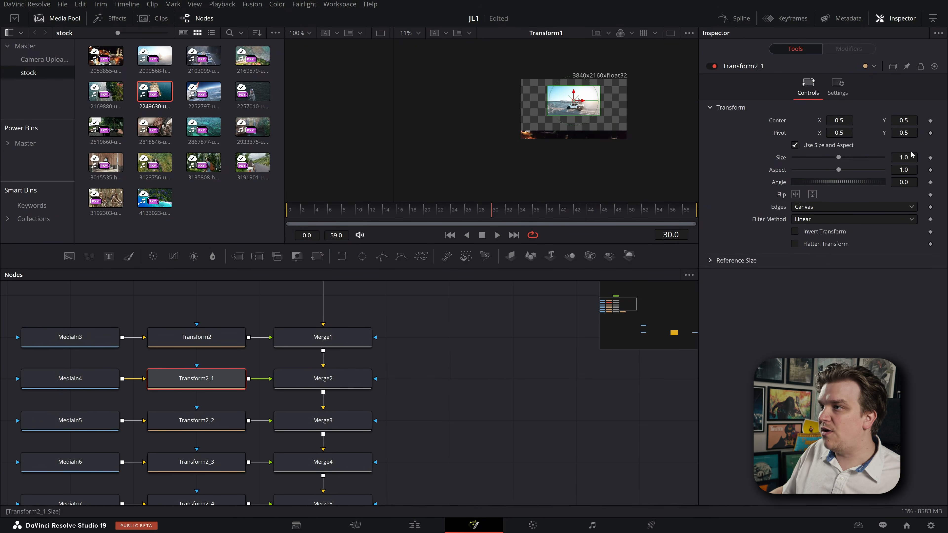
pyautogui.moveTo(912, 154); pyautogui.dragTo(938, 154)
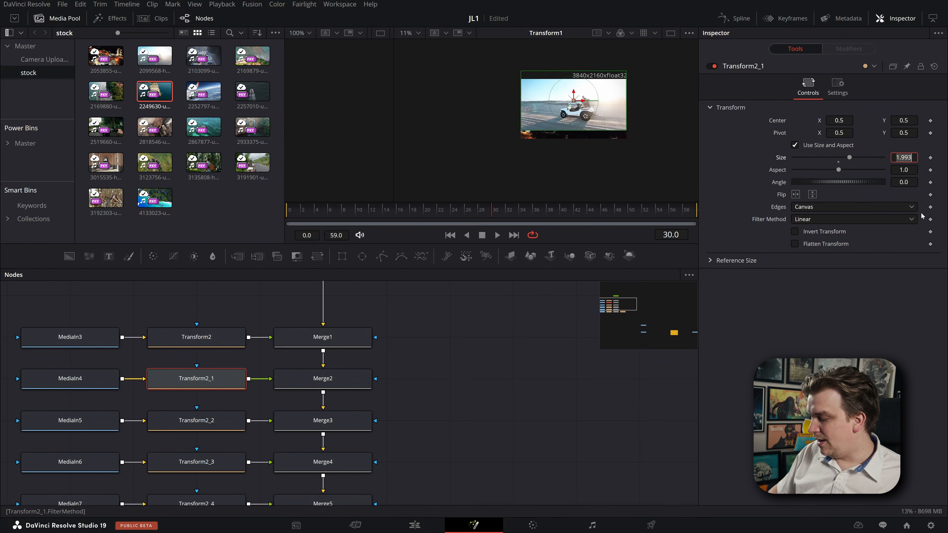
pyautogui.write('2')
pyautogui.press('Tab')
pyautogui.scroll(3, 582, 166)
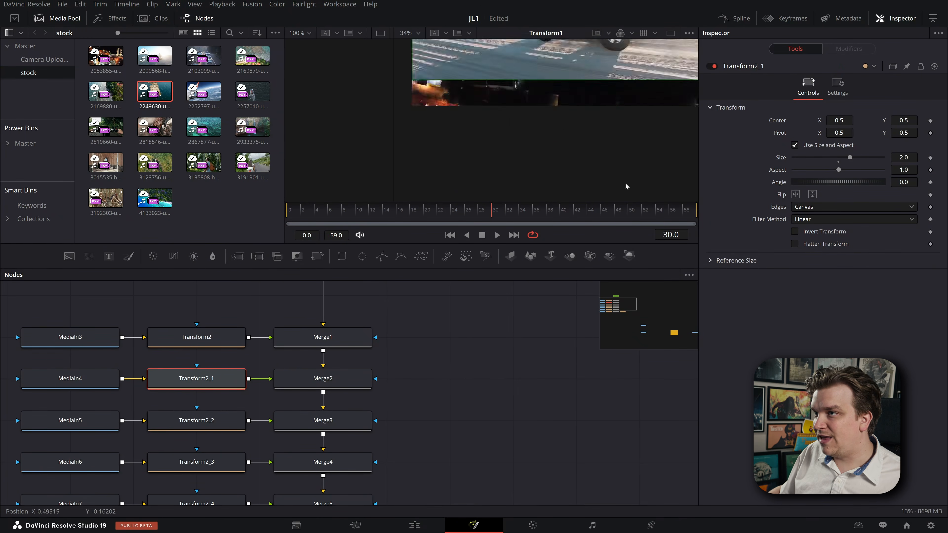
# Try lowering Transform1's Center Y to about -2.92 to run through the clip stack, and undo the change.
pyautogui.moveTo(412, 106); pyautogui.dragTo(542, 198)
pyautogui.scroll(2, 541, 198)
pyautogui.scroll(-3, 541, 197)
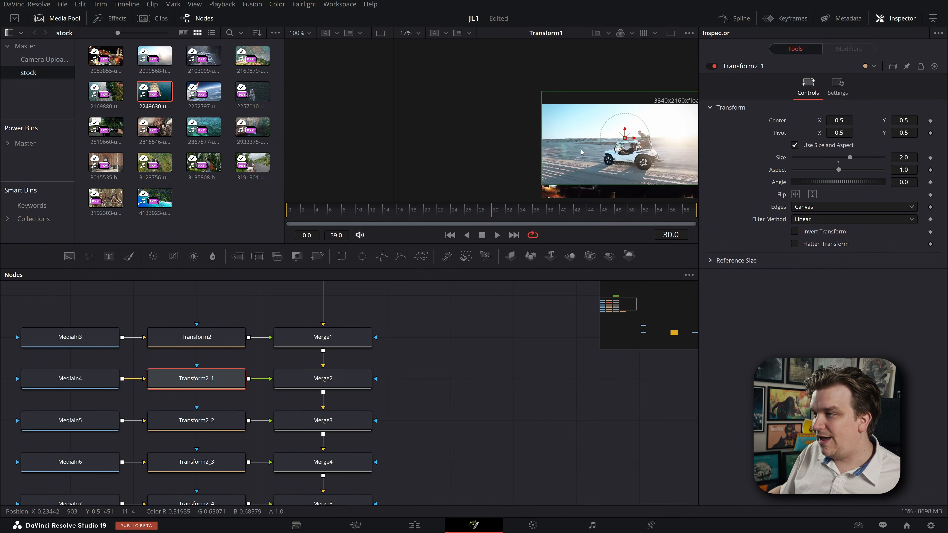
pyautogui.moveTo(581, 152); pyautogui.dragTo(465, 142)
pyautogui.scroll(-4, 461, 407)
pyautogui.click(412, 426)
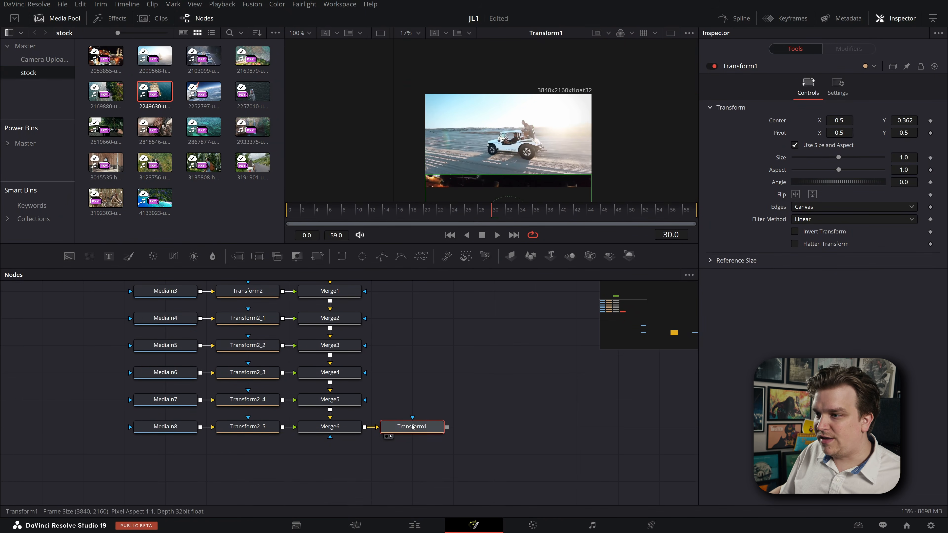
pyautogui.moveTo(904, 120); pyautogui.dragTo(479, 362)
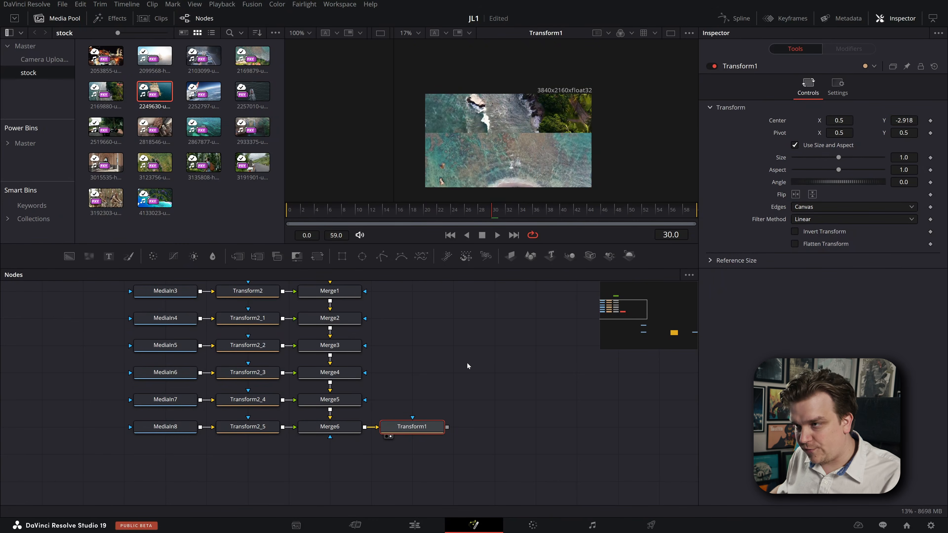
pyautogui.hotkey('ctrl', 'z')
pyautogui.click(468, 365)
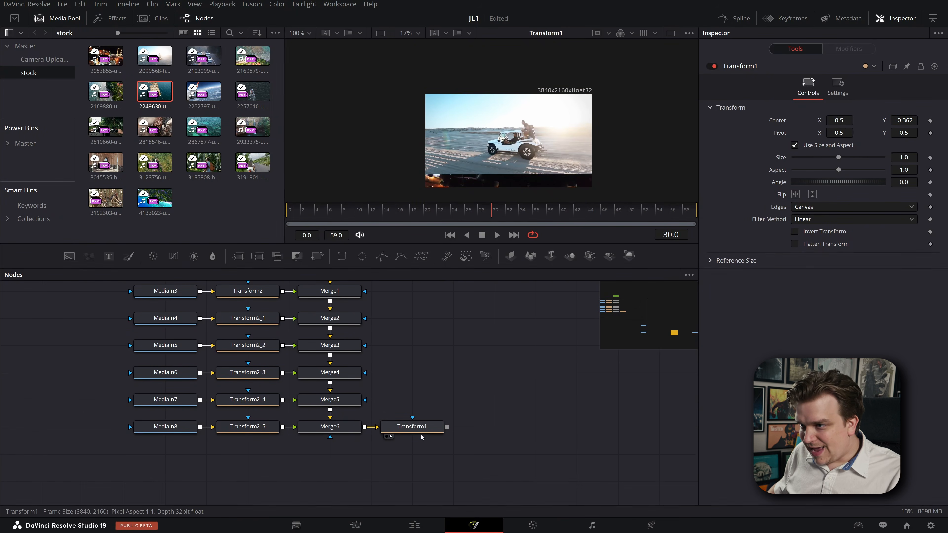
# Move the Transform1 node directly below Merge6, leaving a gap under the merge column.
pyautogui.moveTo(420, 432); pyautogui.dragTo(321, 425)
pyautogui.scroll(-1, 381, 466)
pyautogui.scroll(-1, 350, 393)
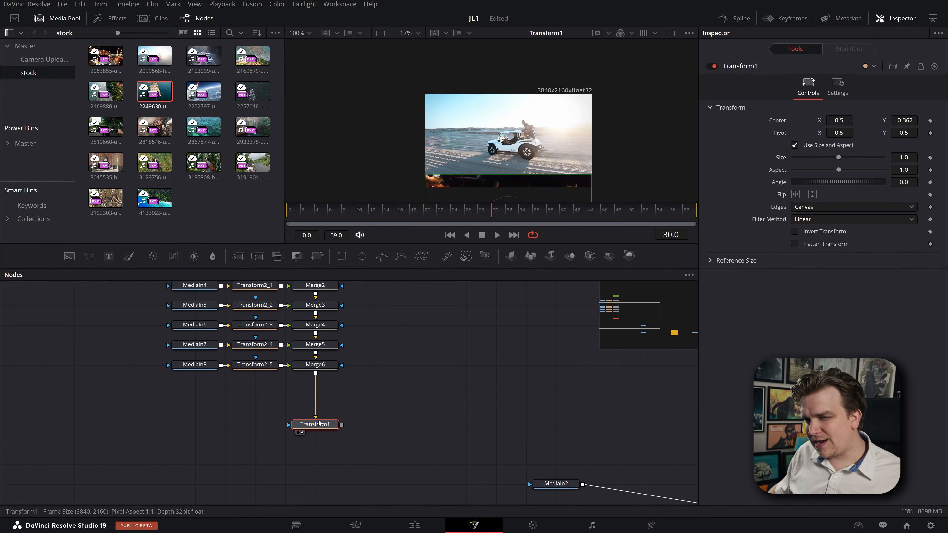
pyautogui.scroll(-2, 394, 389)
pyautogui.moveTo(395, 370); pyautogui.dragTo(389, 409)
pyautogui.scroll(2, 389, 408)
pyautogui.scroll(1, 421, 380)
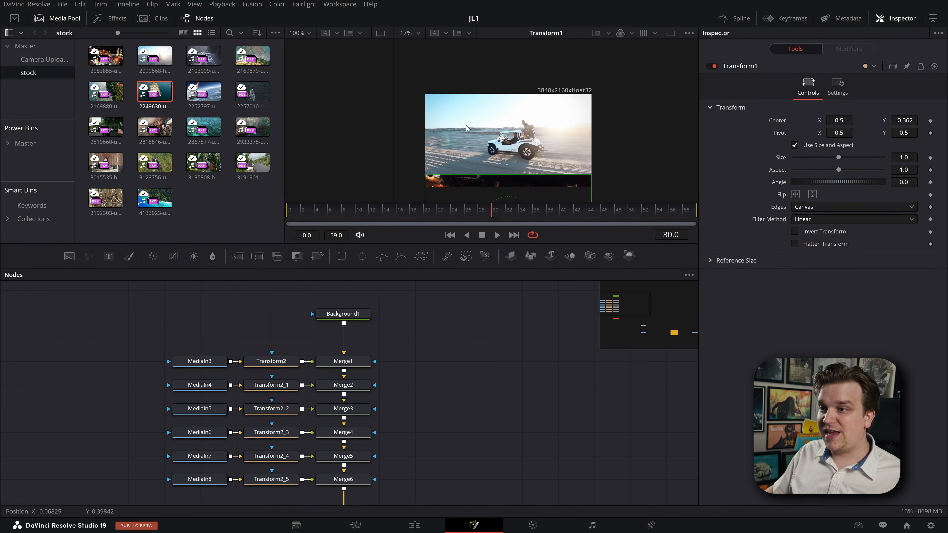
# Enlarge Transform2_1 to a Size of about 3.18 so the MediaIn4 clip extends past its frame.
pyautogui.click(271, 384)
pyautogui.moveTo(478, 340); pyautogui.dragTo(488, 335)
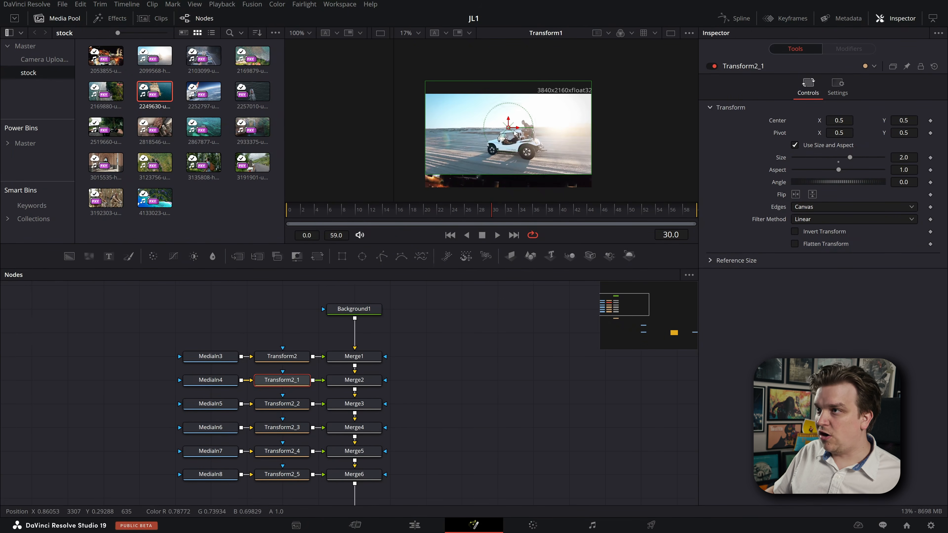
pyautogui.moveTo(853, 160); pyautogui.dragTo(859, 160)
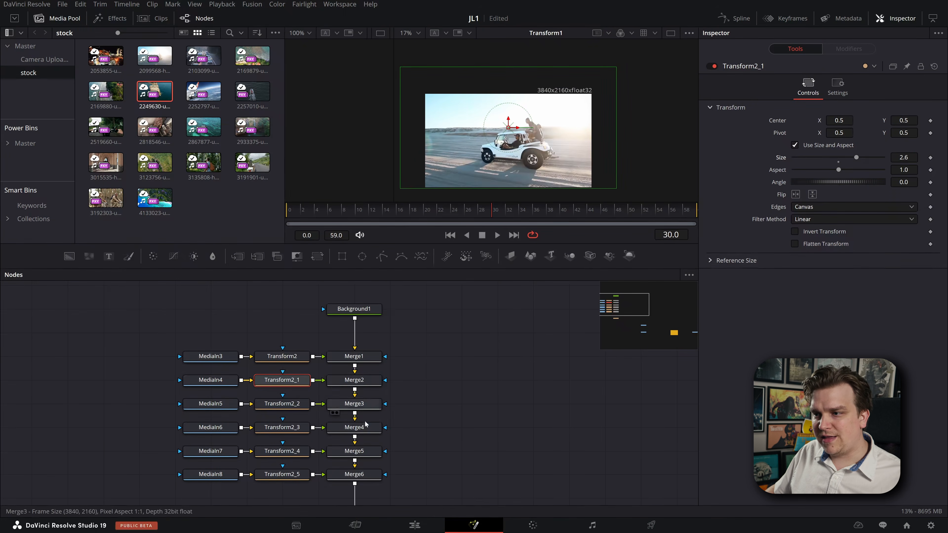
# Raise Transform1's Center Y to about 0.505 to check the overlap of the first two clips.
pyautogui.scroll(-5, 397, 408)
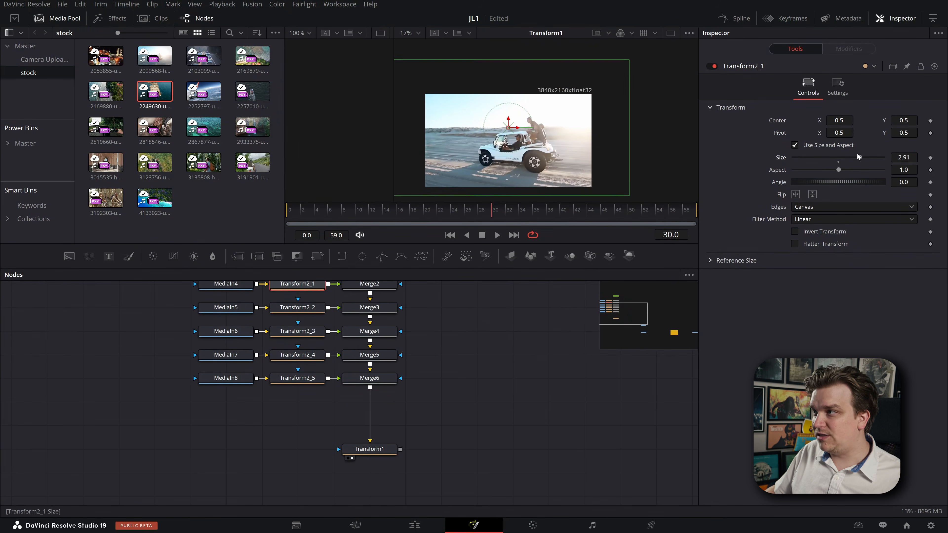
pyautogui.click(370, 449)
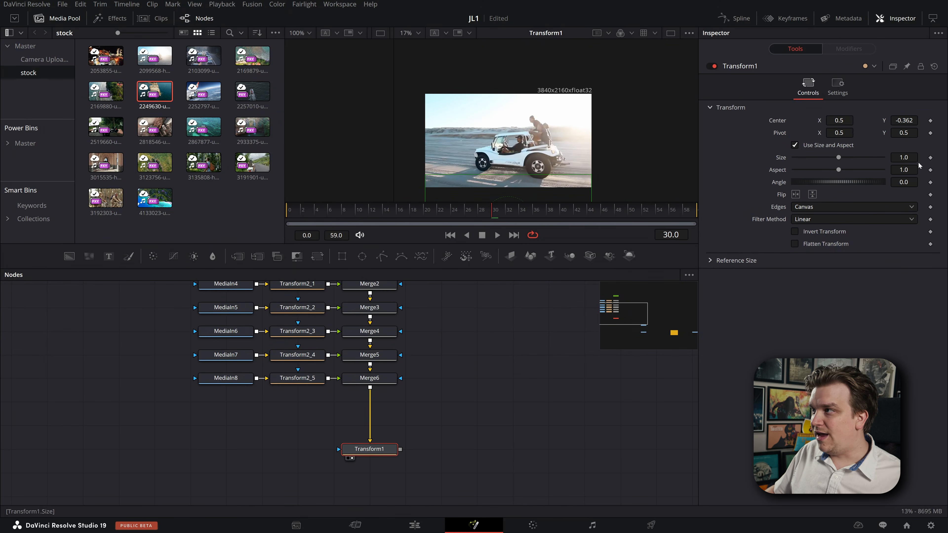
pyautogui.moveTo(907, 120); pyautogui.dragTo(800, 132)
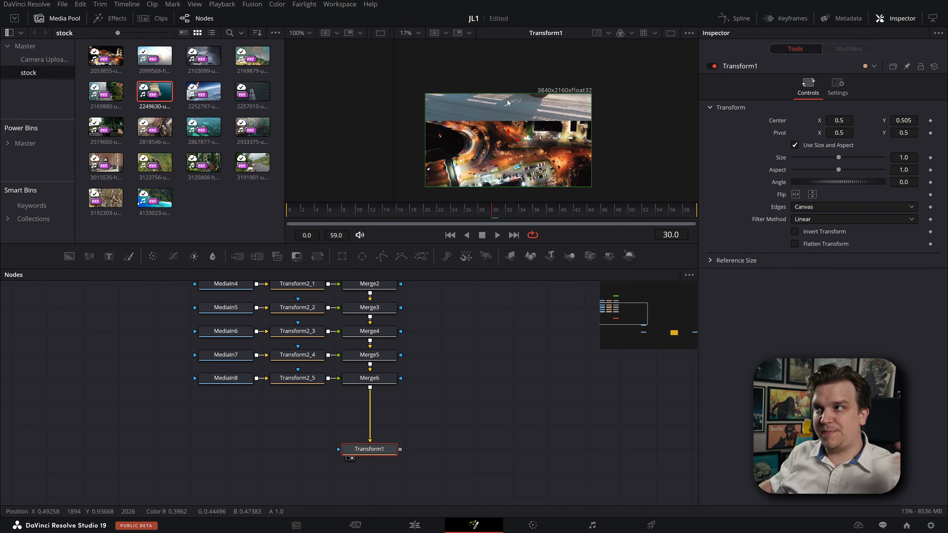
# Set the Size of Transform2_1 back to 2.
pyautogui.moveTo(443, 316); pyautogui.dragTo(460, 390)
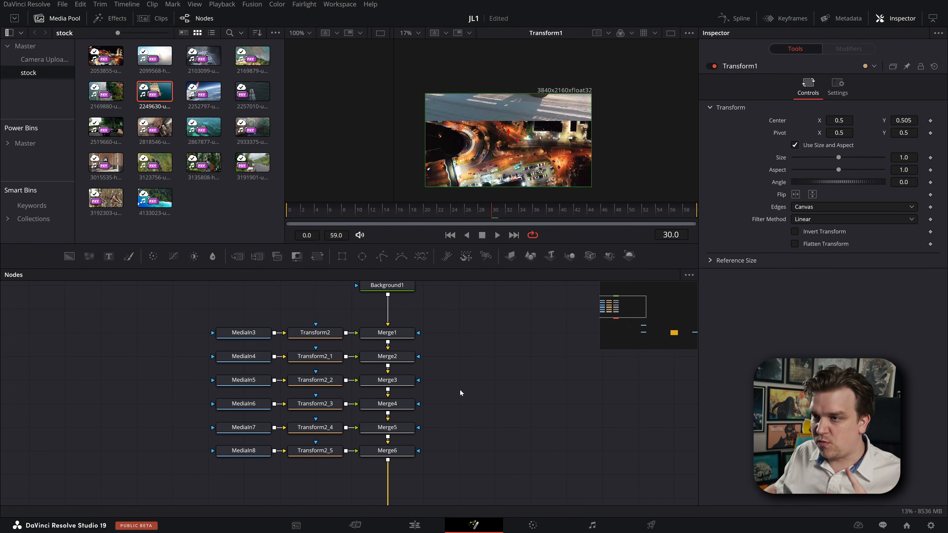
pyautogui.click(326, 358)
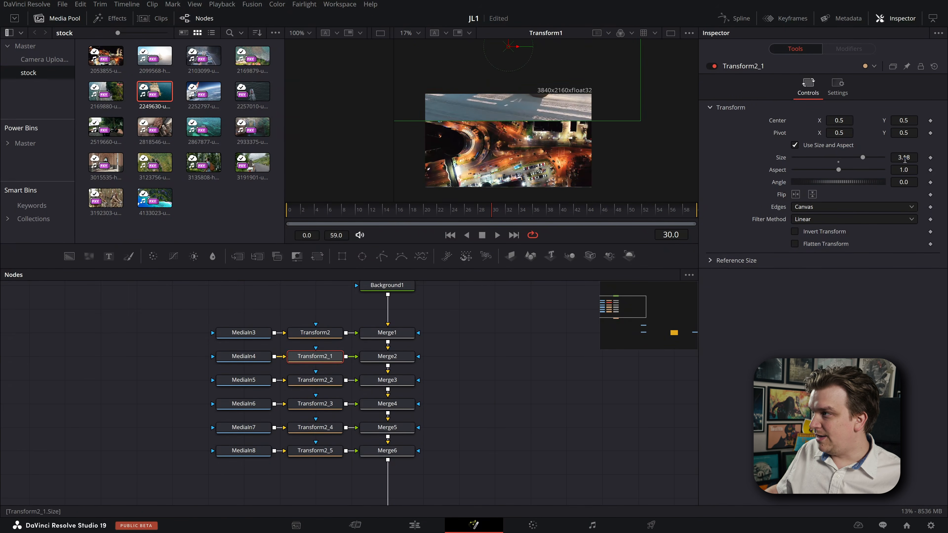
pyautogui.write('2')
pyautogui.press('Tab')
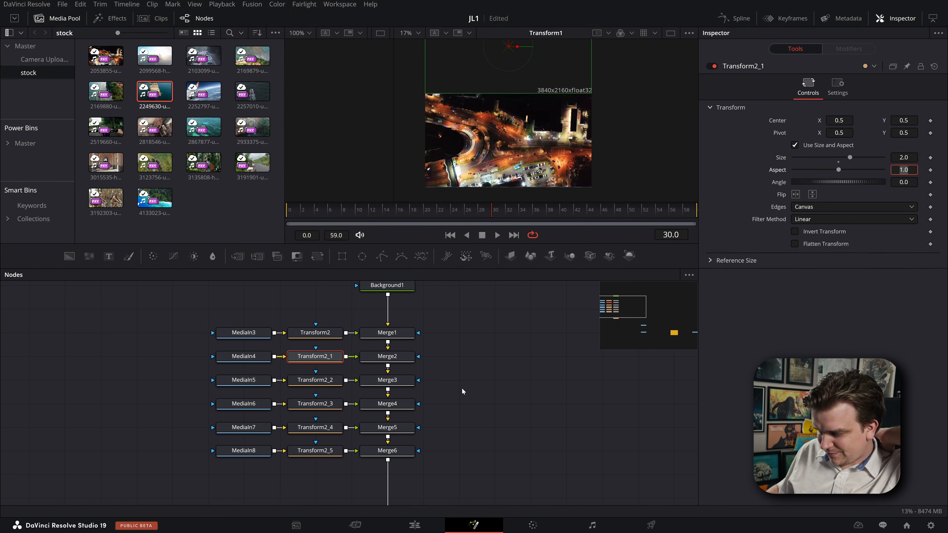
# Show Background1 alone in the viewer, followed by Merge1, to compare the background's frame with the first clip.
pyautogui.scroll(-3, 463, 390)
pyautogui.moveTo(454, 295); pyautogui.dragTo(452, 324)
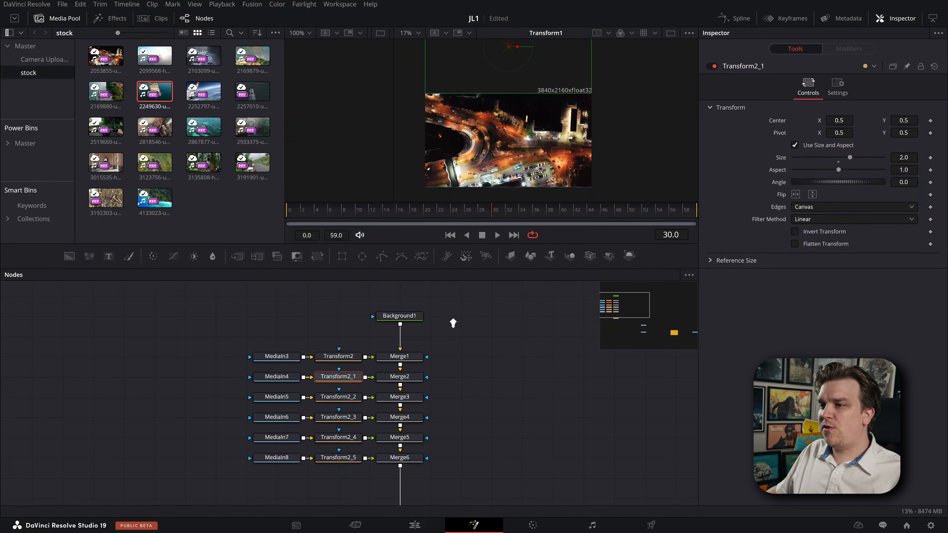
pyautogui.scroll(4, 455, 336)
pyautogui.moveTo(460, 404); pyautogui.dragTo(439, 358)
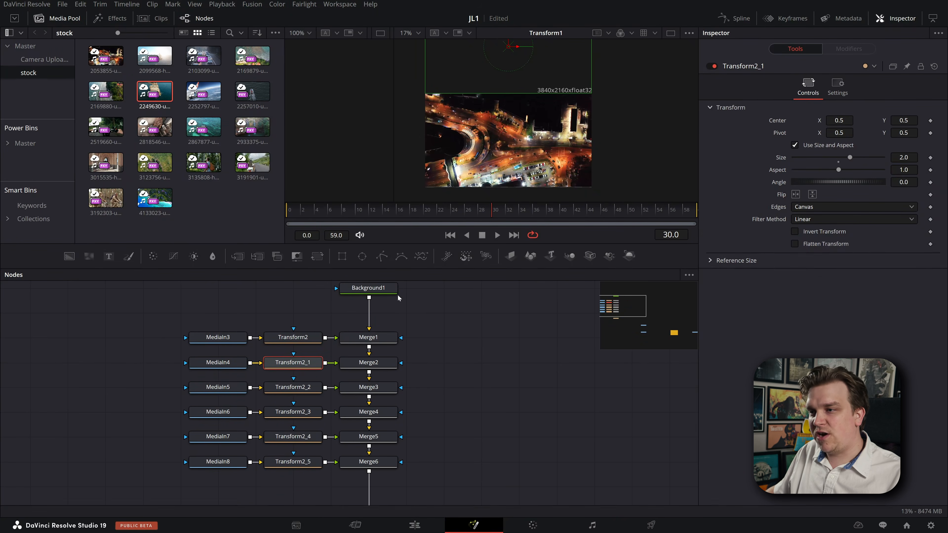
pyautogui.scroll(3, 463, 355)
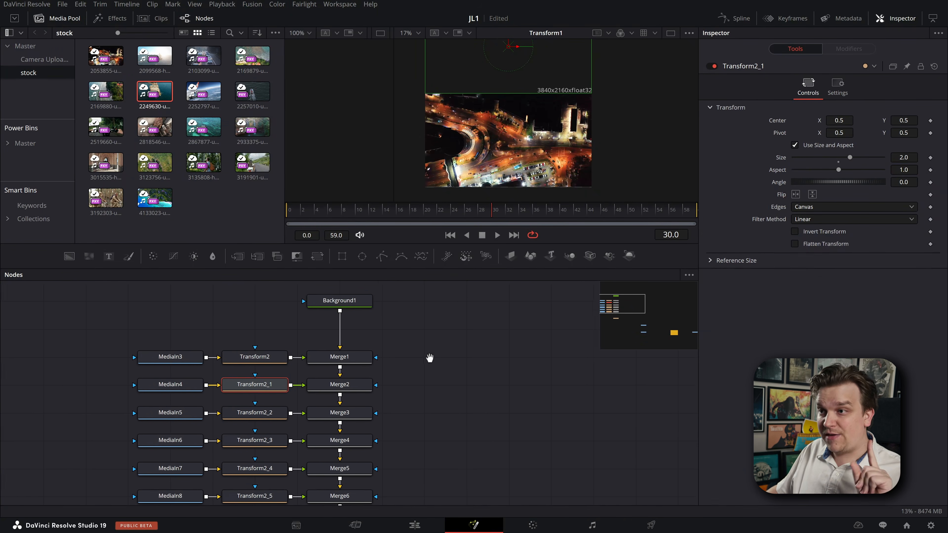
pyautogui.click(345, 298)
pyautogui.press('2')
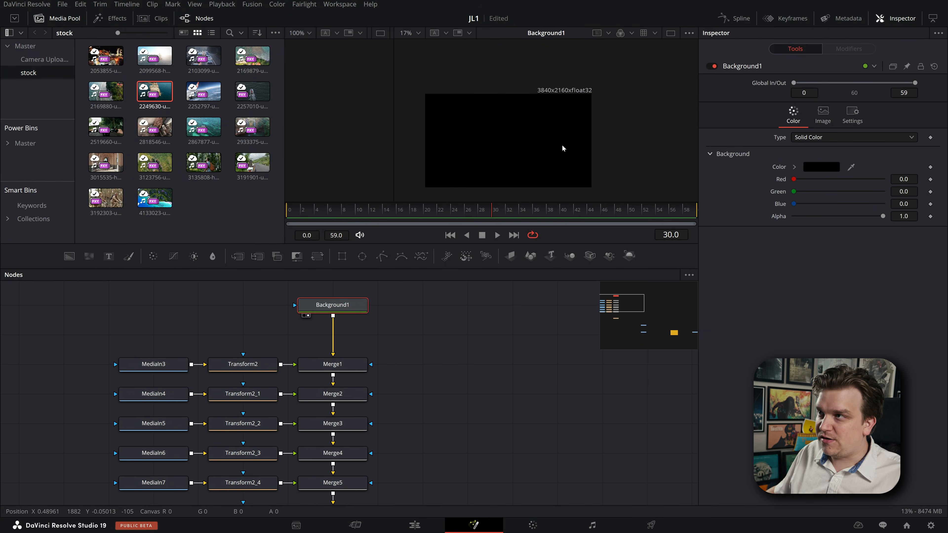
pyautogui.scroll(-1, 546, 142)
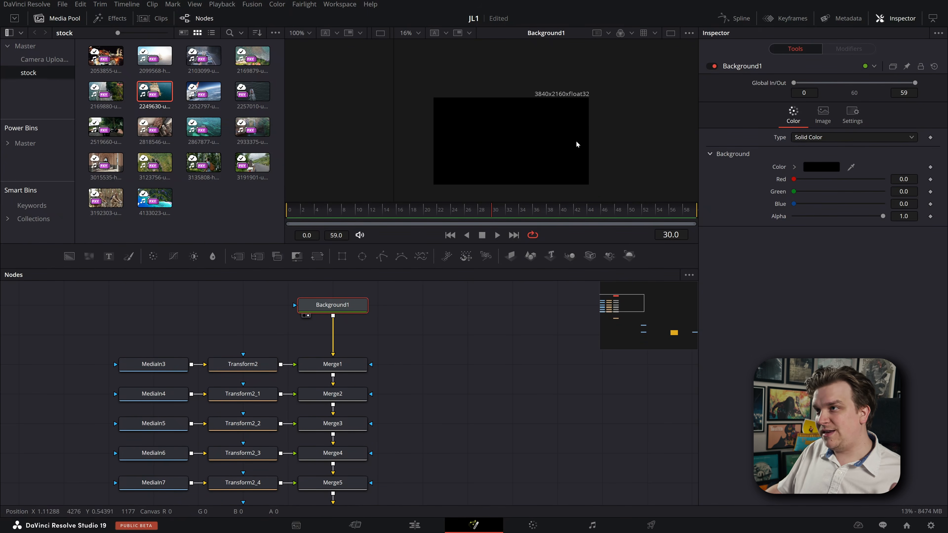
pyautogui.scroll(2, 549, 145)
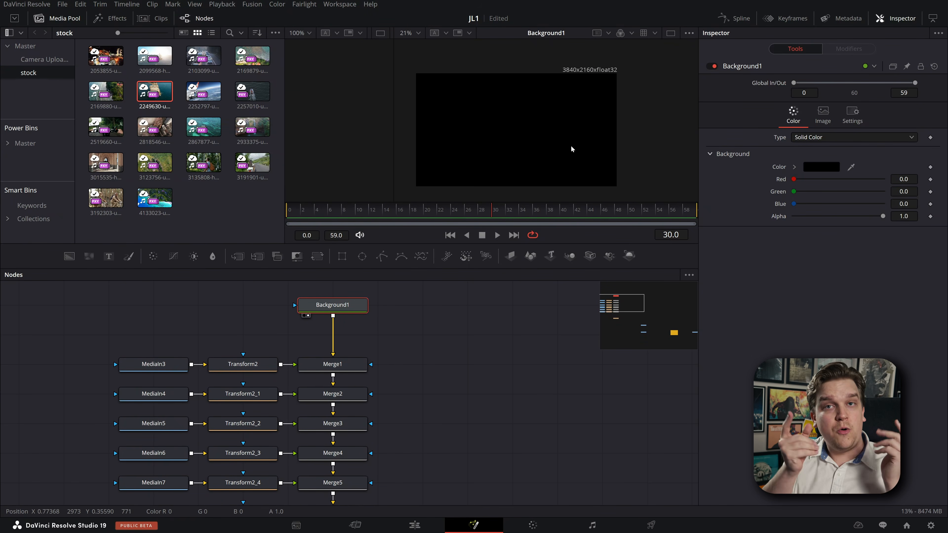
pyautogui.scroll(2, 353, 332)
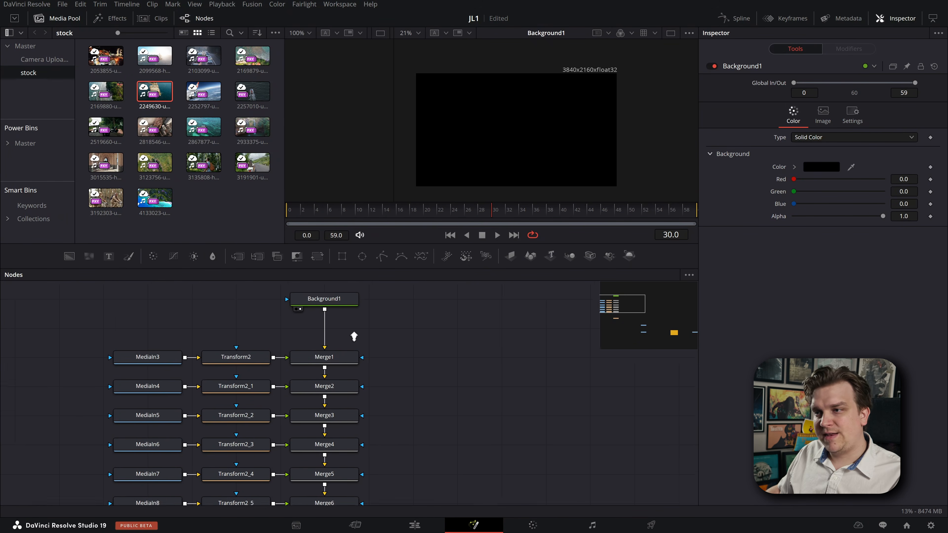
pyautogui.click(328, 365)
pyautogui.press('1')
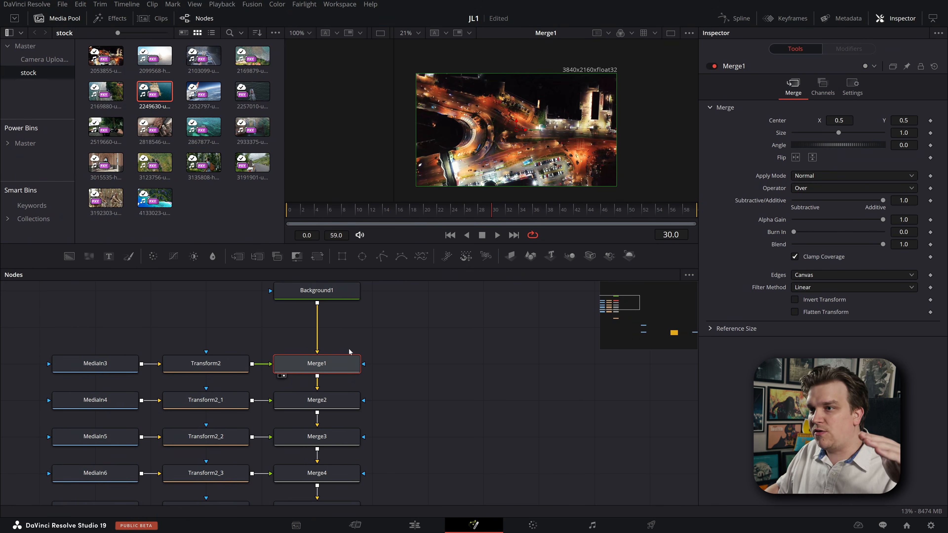
# Add an unconnected Transform node beside Merge1.
pyautogui.click(406, 362)
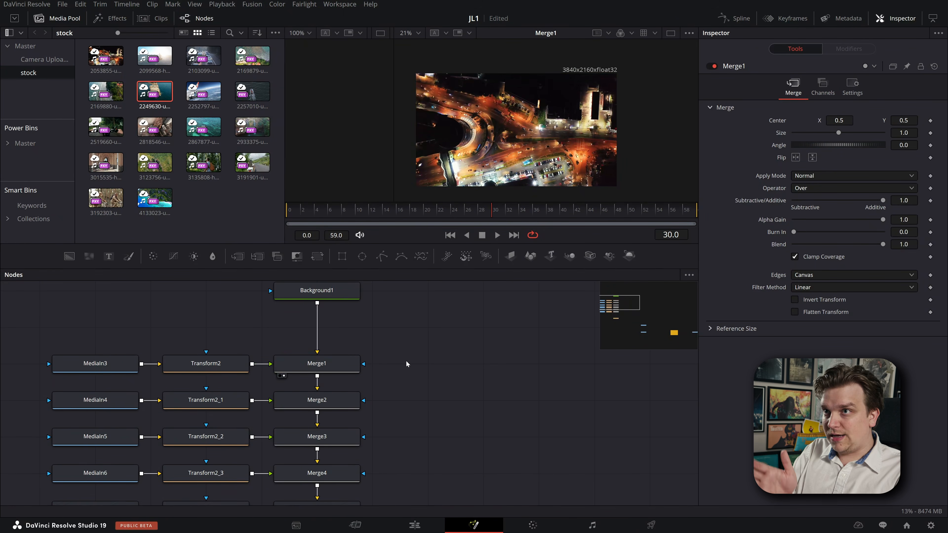
pyautogui.hotkey('shift', 'space')
pyautogui.write('transform')
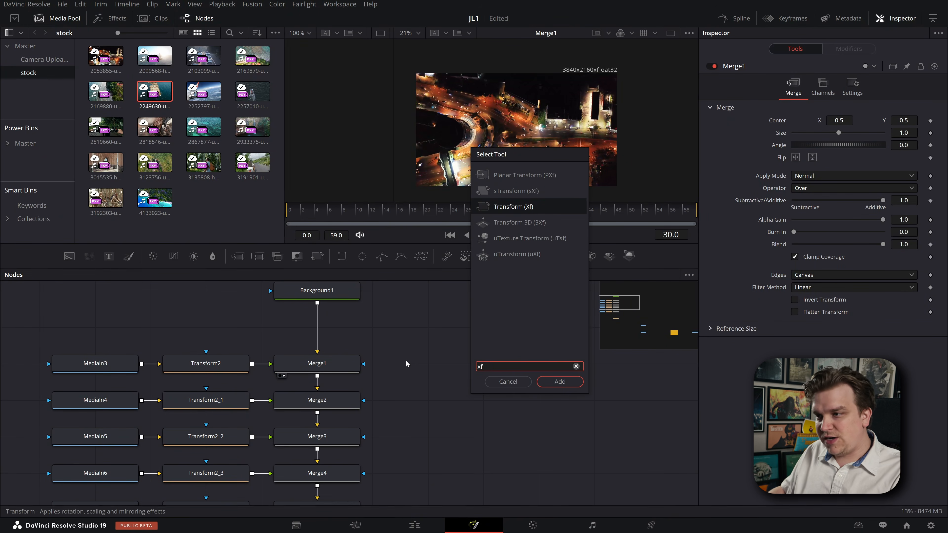
pyautogui.press('Return')
pyautogui.moveTo(389, 364)
pyautogui.mouseDown()
pyautogui.moveTo(442, 373)
pyautogui.moveTo(403, 367)
pyautogui.mouseUp()
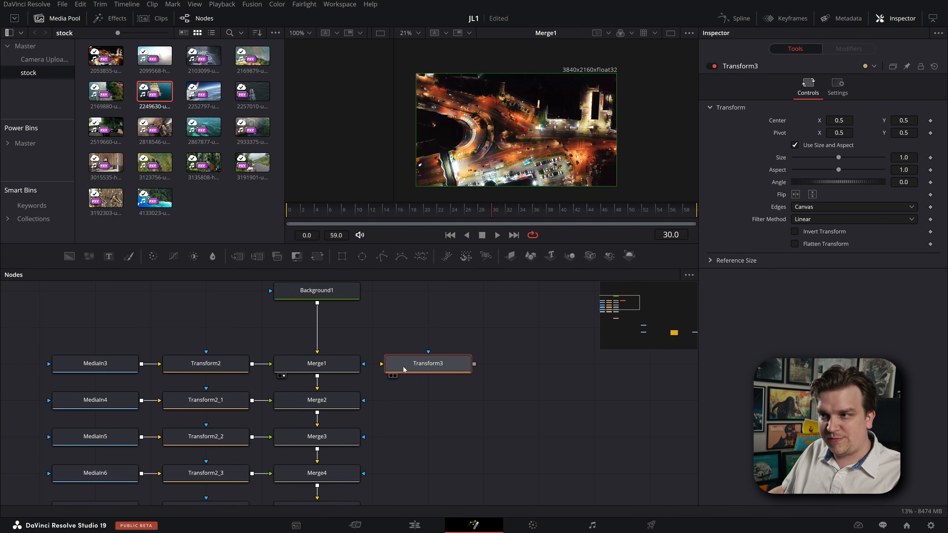
# Connect Background1 into Transform3 and Transform3's output into Merge1's effect mask input, and view Merge1.
pyautogui.moveTo(317, 303); pyautogui.dragTo(335, 329)
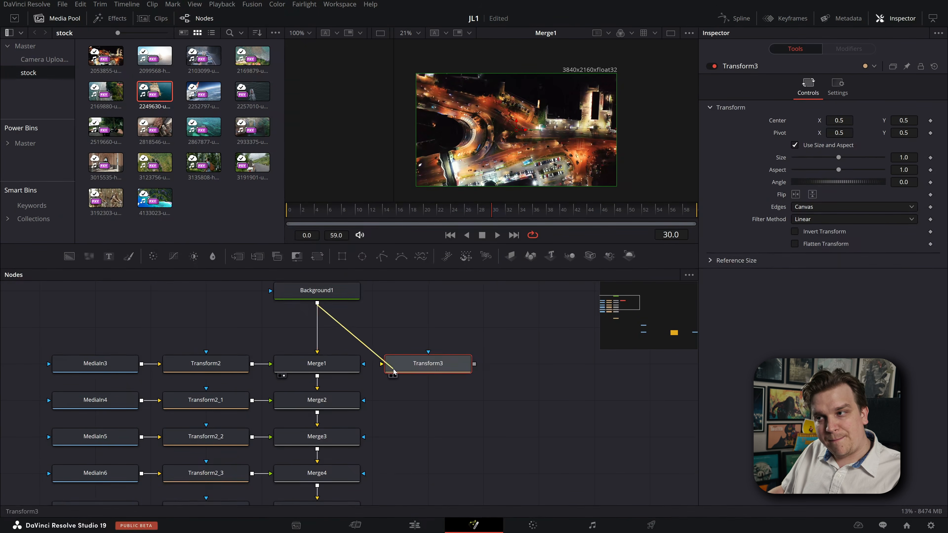
pyautogui.moveTo(393, 371); pyautogui.dragTo(395, 372)
pyautogui.press('2')
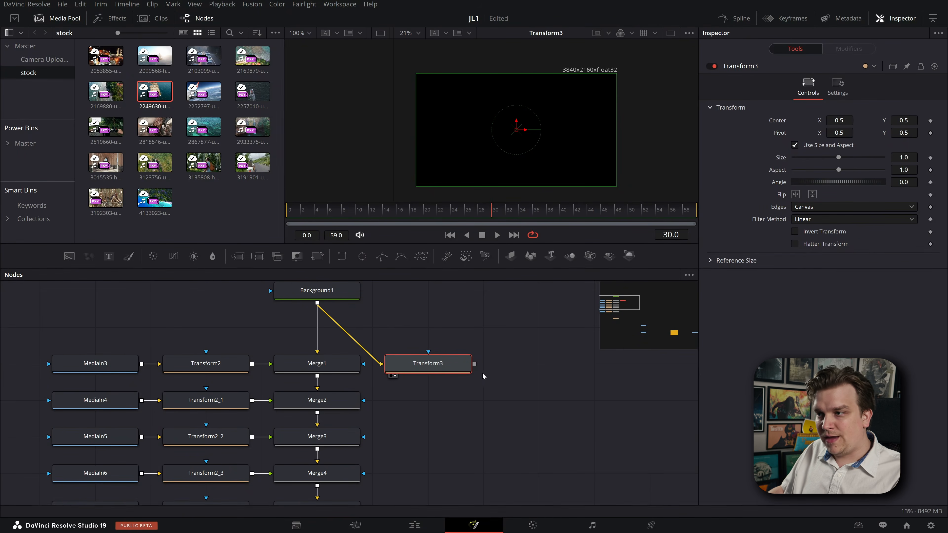
pyautogui.moveTo(475, 368); pyautogui.dragTo(363, 368)
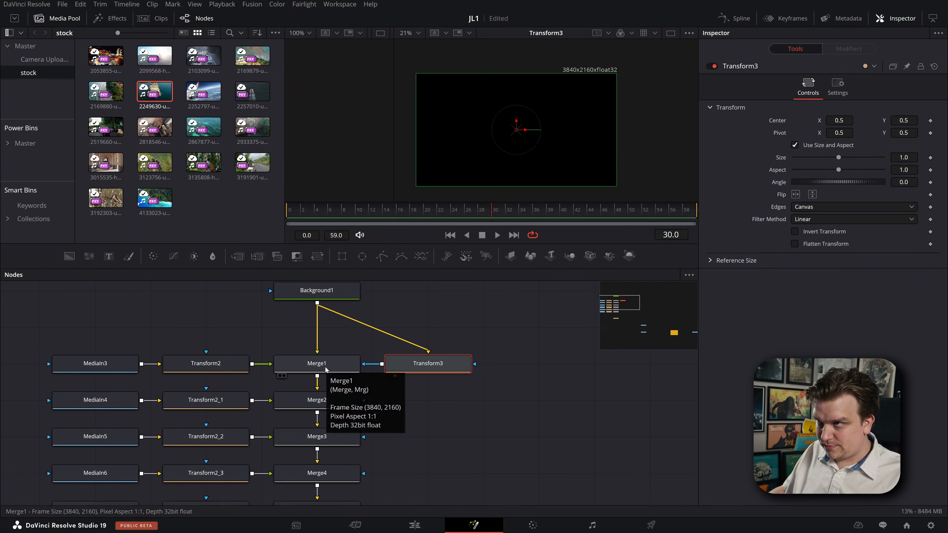
pyautogui.click(325, 369)
pyautogui.press('2')
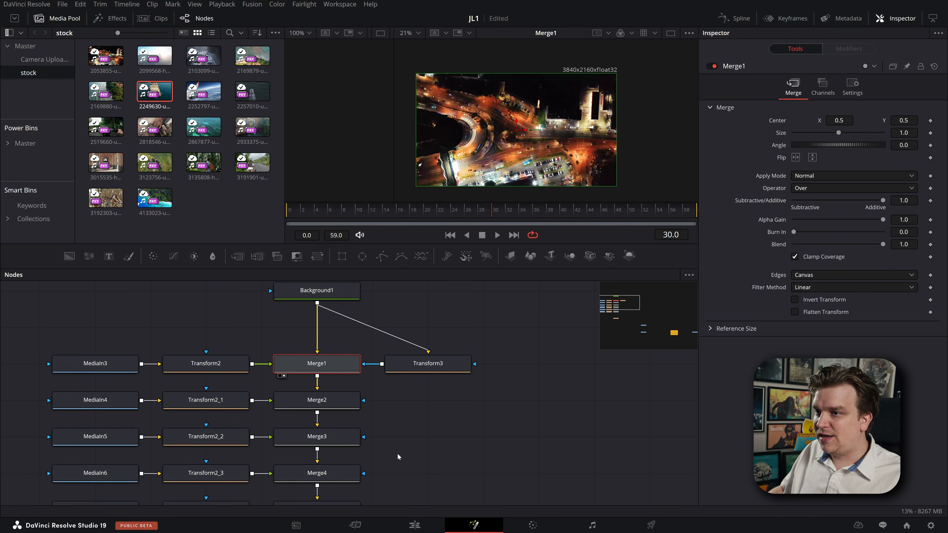
# View Transform1 and raise its Center Y to about 0.838 to expose the first clip's lower edge.
pyautogui.moveTo(399, 457); pyautogui.dragTo(427, 346)
pyautogui.scroll(-2, 402, 424)
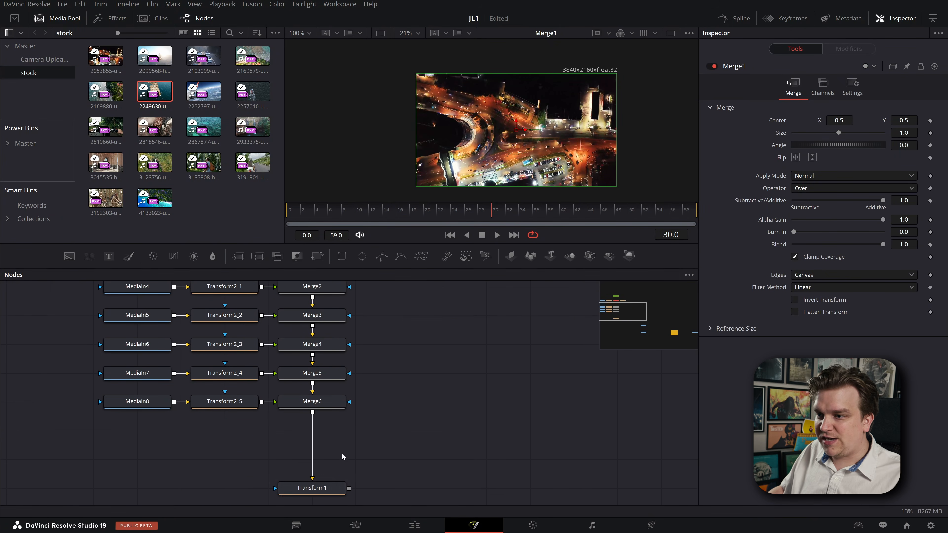
pyautogui.click(319, 495)
pyautogui.press('2')
pyautogui.moveTo(906, 125); pyautogui.dragTo(829, 171)
# Test the mask by enlarging Transform2 to a Size of about 1.36, and reset the Size to 1.
pyautogui.scroll(5, 433, 422)
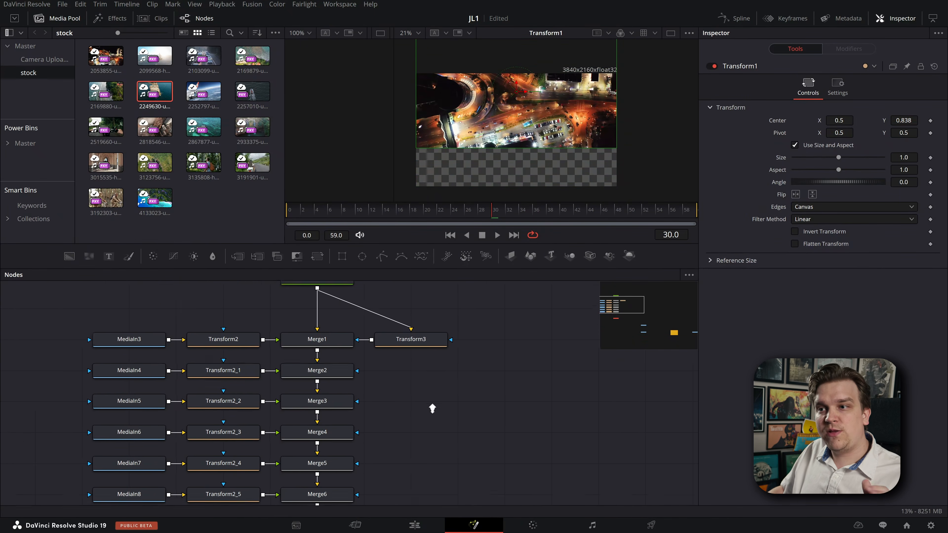
pyautogui.click(211, 338)
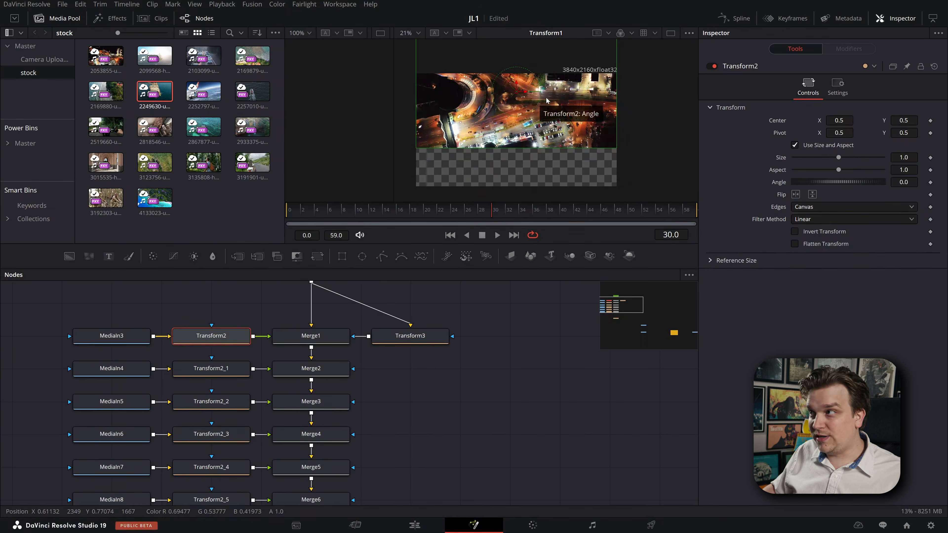
pyautogui.moveTo(838, 162); pyautogui.dragTo(840, 164)
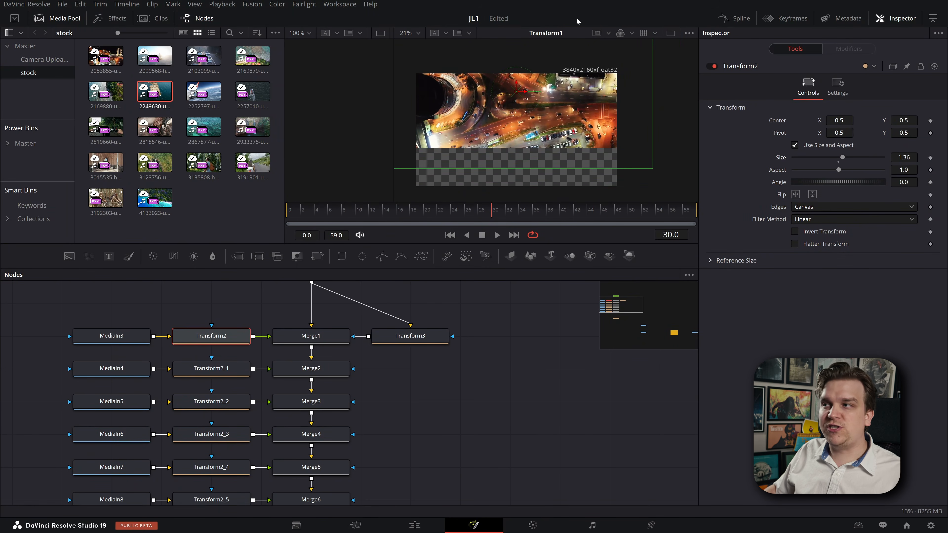
pyautogui.scroll(2, 448, 190)
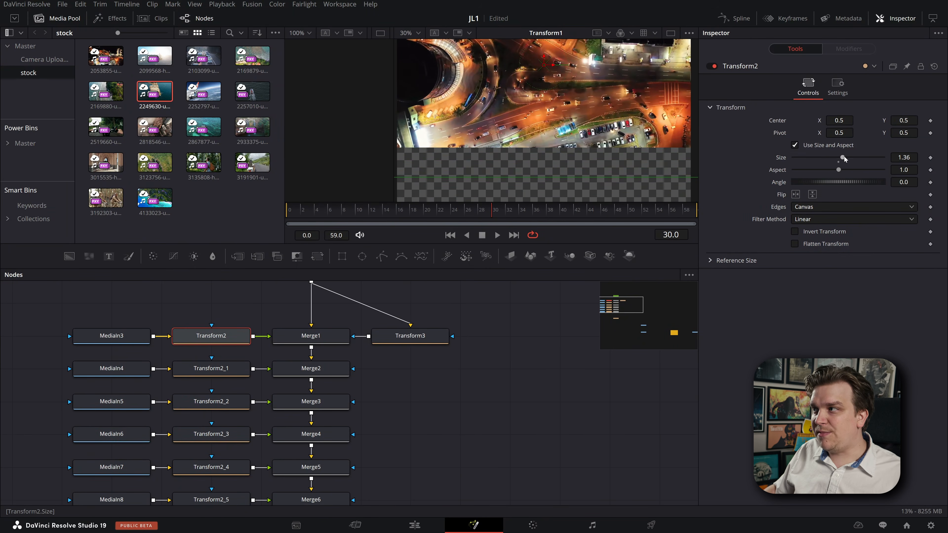
pyautogui.doubleClick(842, 157)
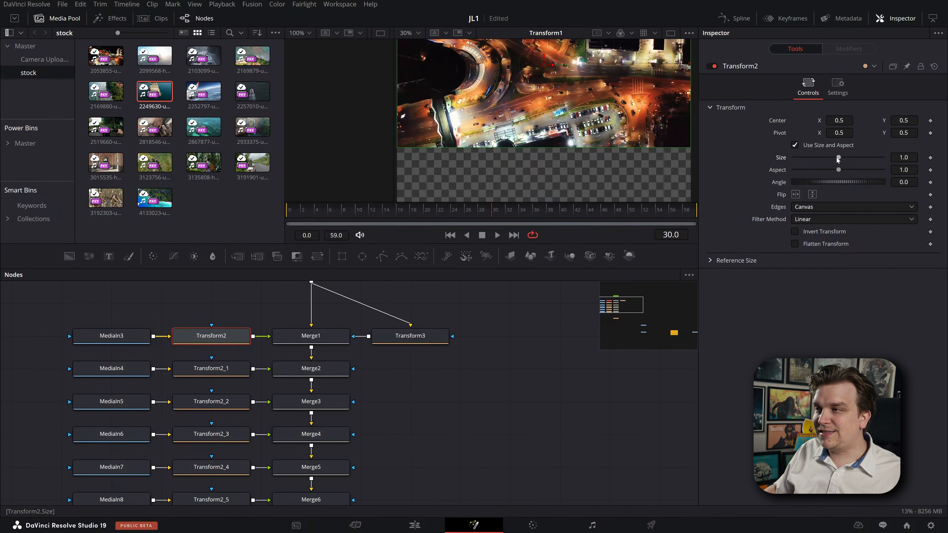
# Test the mask by shrinking Transform2 to a Size of about 0.93, and enlarge it to about 1.13.
pyautogui.moveTo(838, 159)
pyautogui.mouseDown()
pyautogui.moveTo(846, 159)
pyautogui.moveTo(834, 167)
pyautogui.mouseUp()
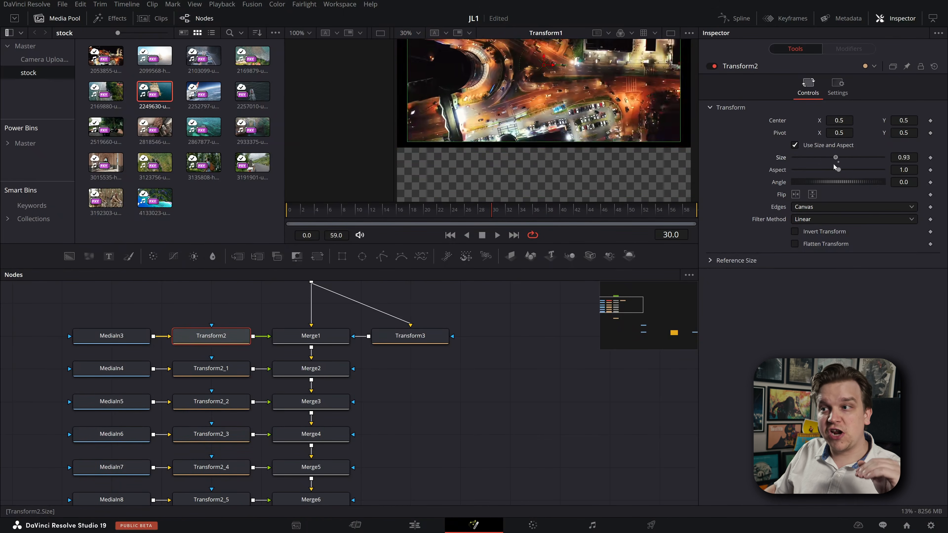
pyautogui.doubleClick(835, 167)
# Examine Background1, Transform3, Transform2 and Merge1 in the viewer to compare the mask source with the enlarged clip and the masked merge.
pyautogui.scroll(2, 421, 360)
pyautogui.click(405, 328)
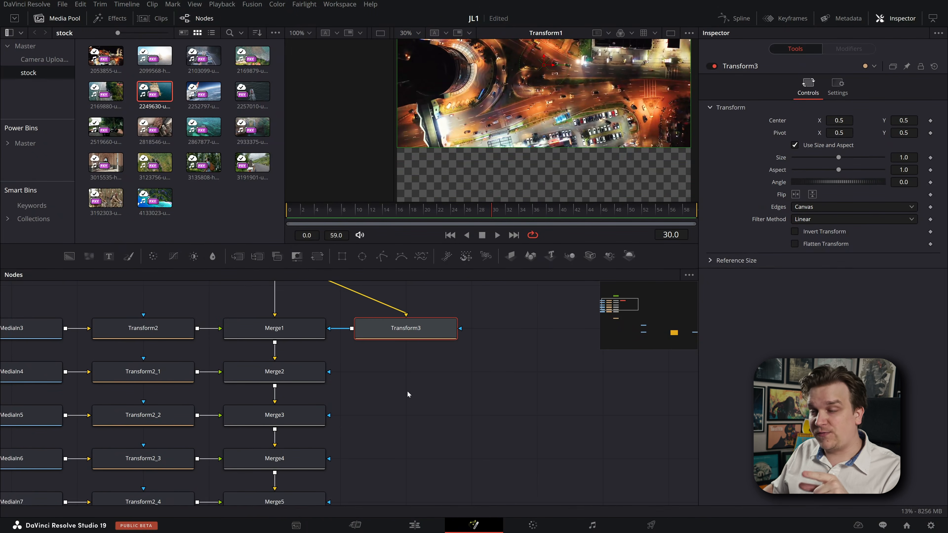
pyautogui.scroll(2, 407, 394)
pyautogui.click(280, 308)
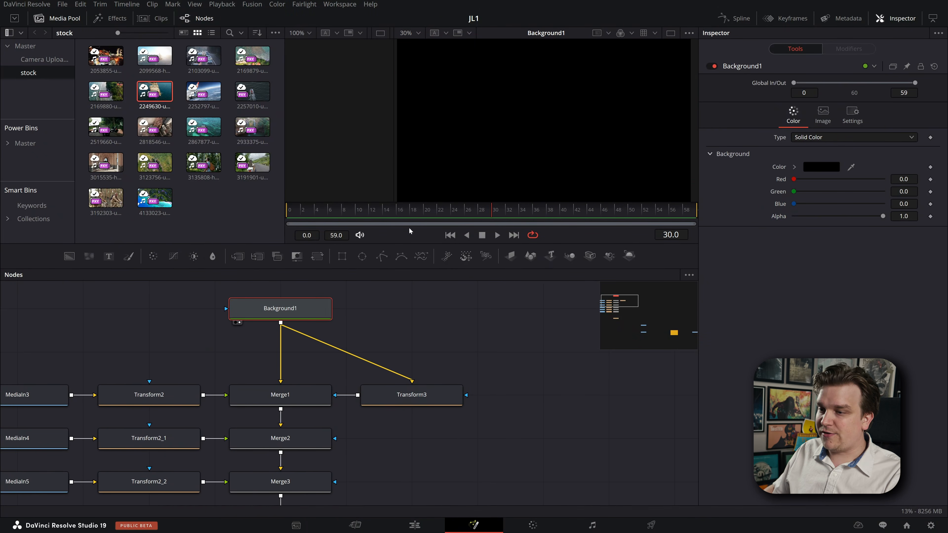
pyautogui.click(431, 396)
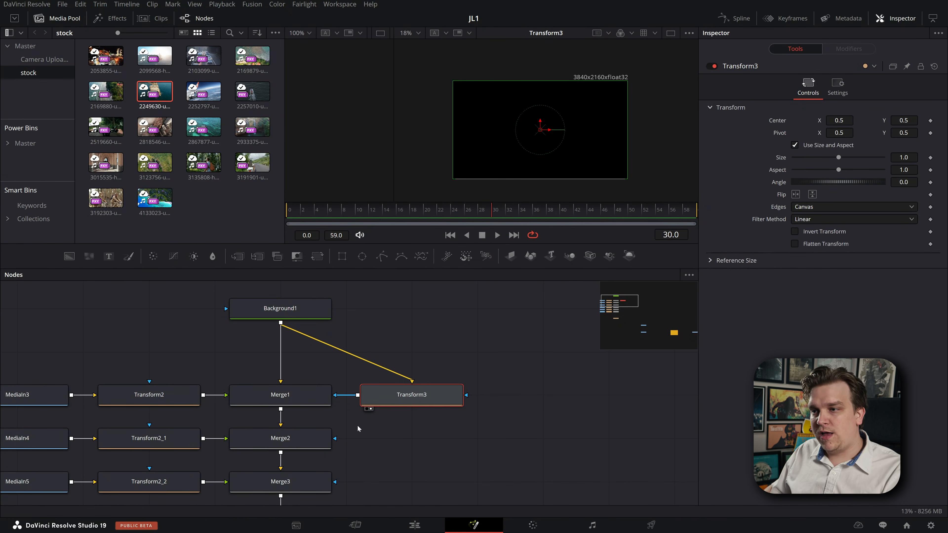
pyautogui.scroll(2, 357, 429)
pyautogui.click(271, 388)
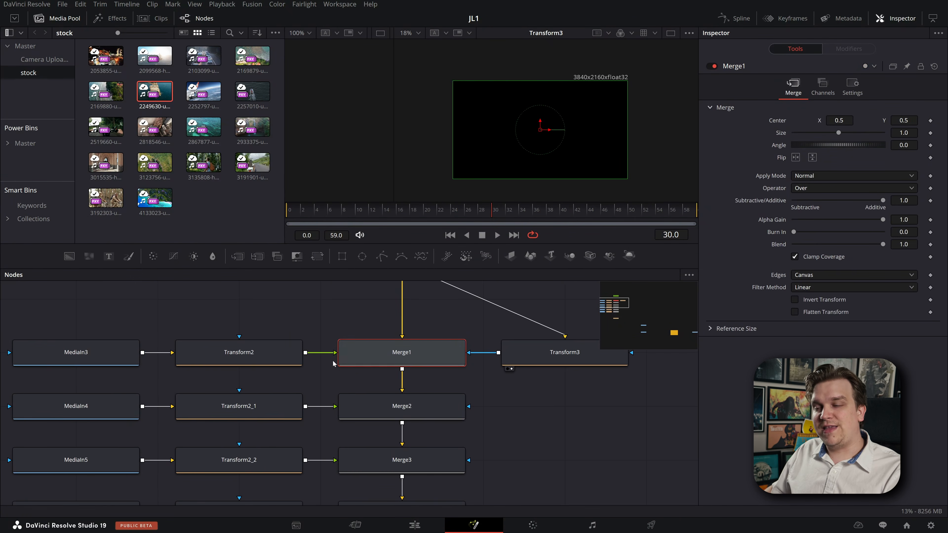
pyautogui.click(291, 357)
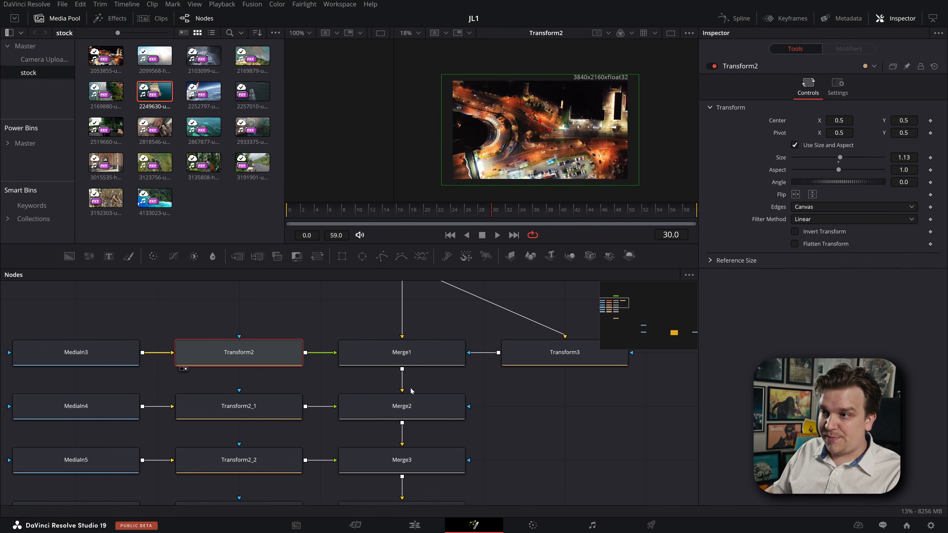
pyautogui.click(409, 359)
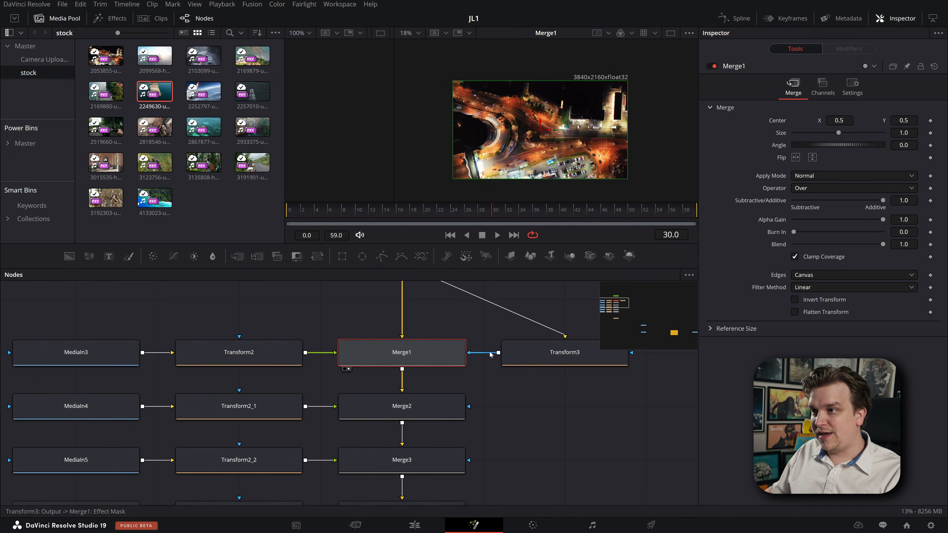
pyautogui.click(552, 354)
pyautogui.press('2')
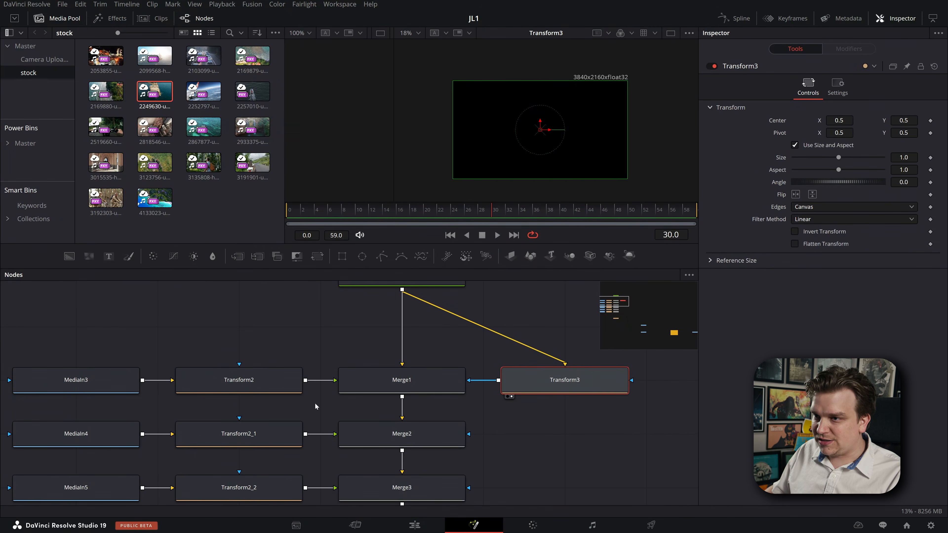
pyautogui.click(295, 388)
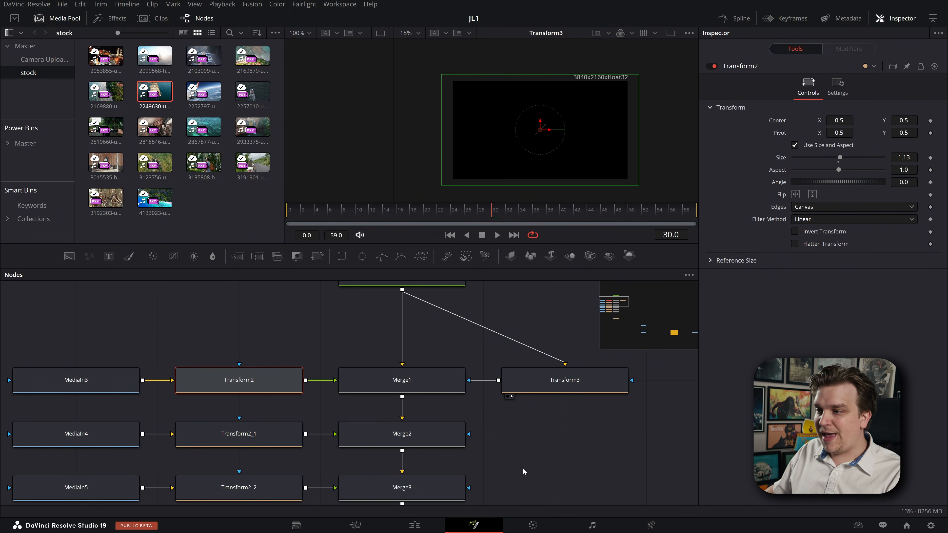
# View Transform1 and return its Center Y to 0.5.
pyautogui.scroll(-3, 469, 387)
pyautogui.scroll(-2, 429, 383)
pyautogui.click(374, 471)
pyautogui.press('2')
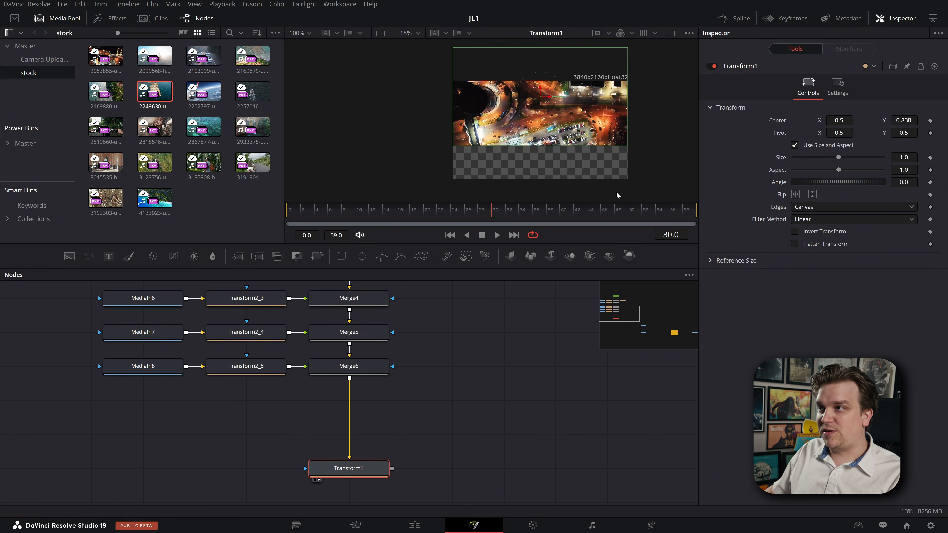
pyautogui.scroll(3, 398, 373)
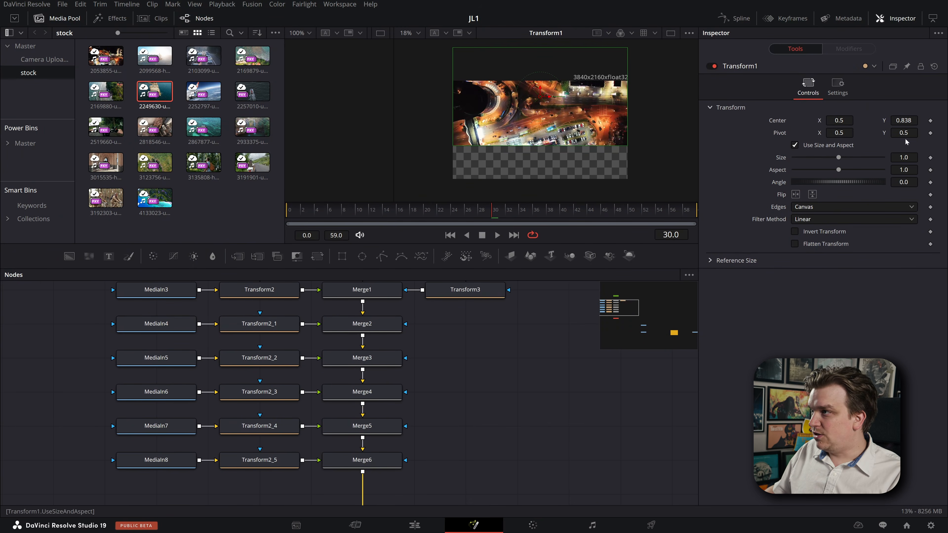
pyautogui.hotkey('ctrl', 'z')
pyautogui.scroll(2, 473, 362)
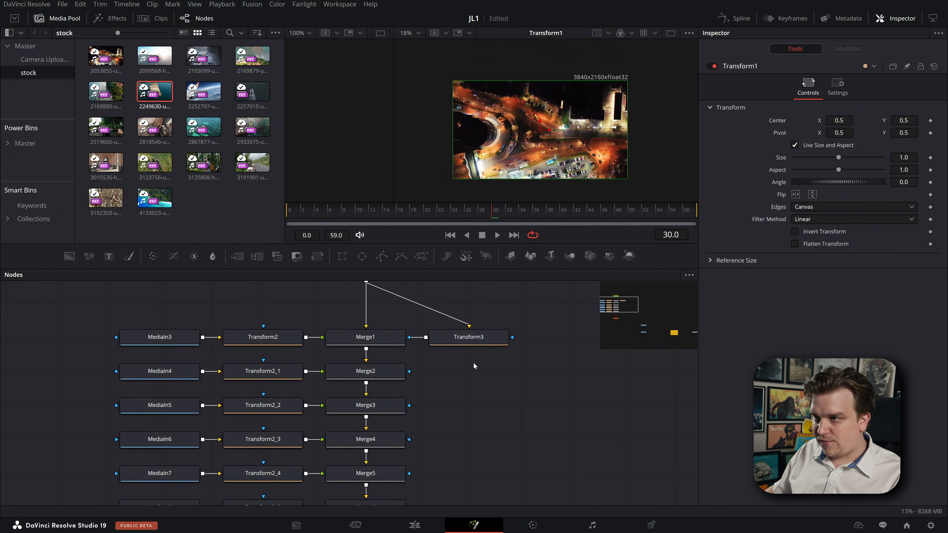
# Add an unconnected Transform node beside Merge2, directly below Transform3.
pyautogui.click(468, 341)
pyautogui.click(456, 375)
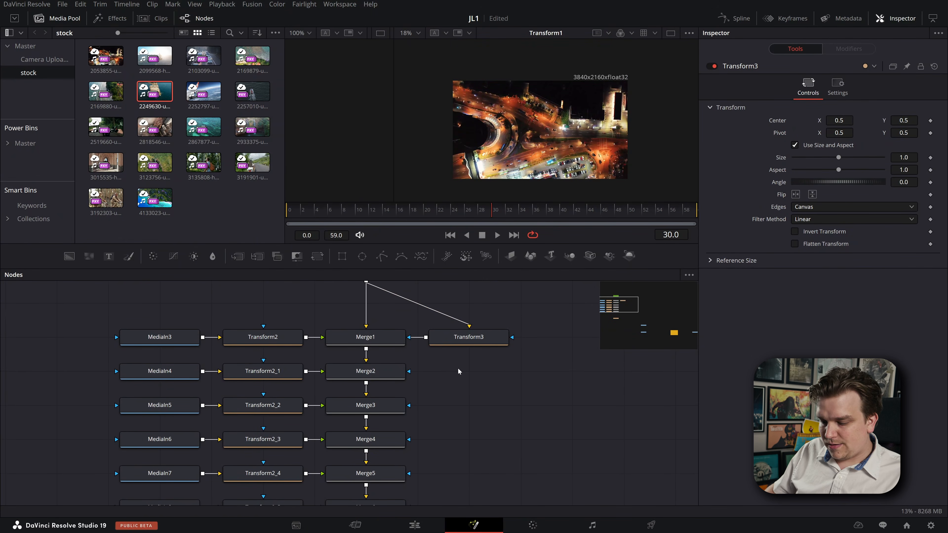
pyautogui.hotkey('shift', 'space')
pyautogui.write('xf')
pyautogui.press('Return')
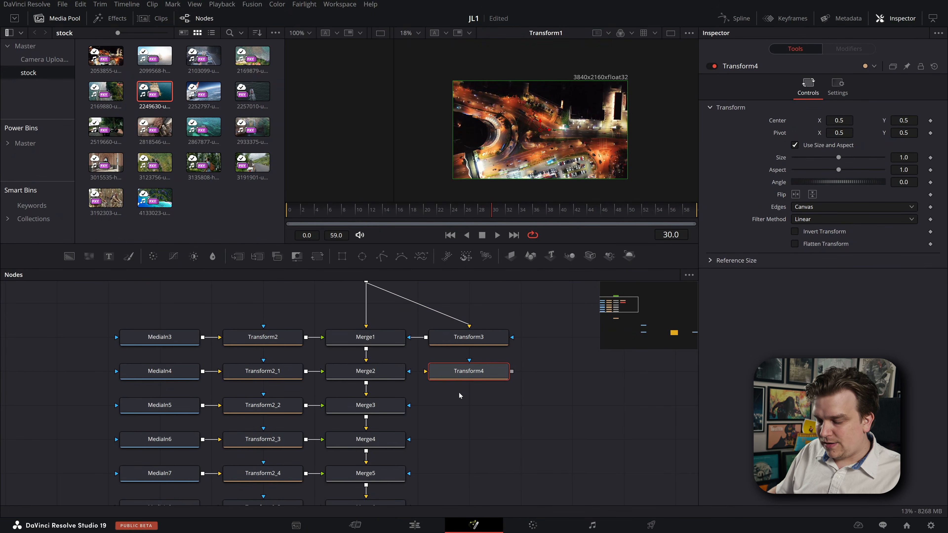
pyautogui.scroll(-2, 490, 403)
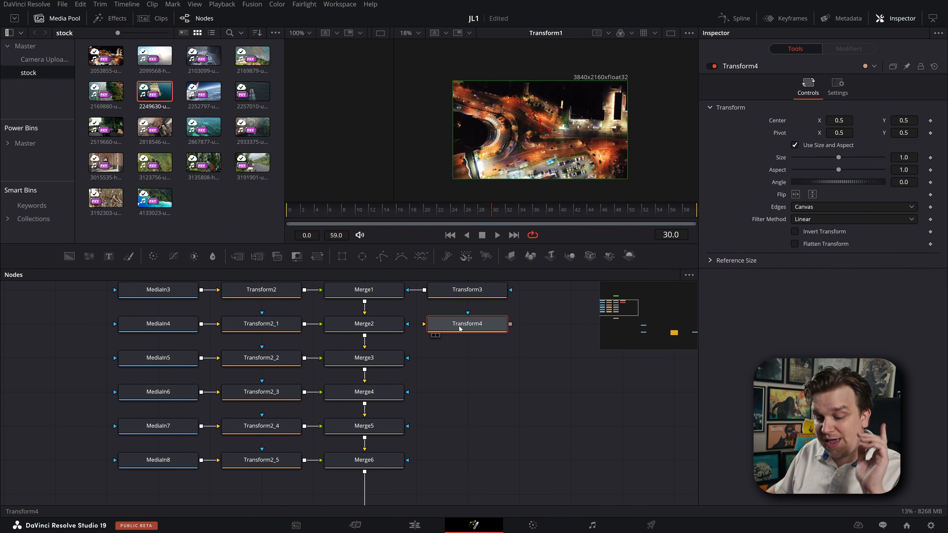
pyautogui.hotkey('shift', 'space')
pyautogui.write('xf')
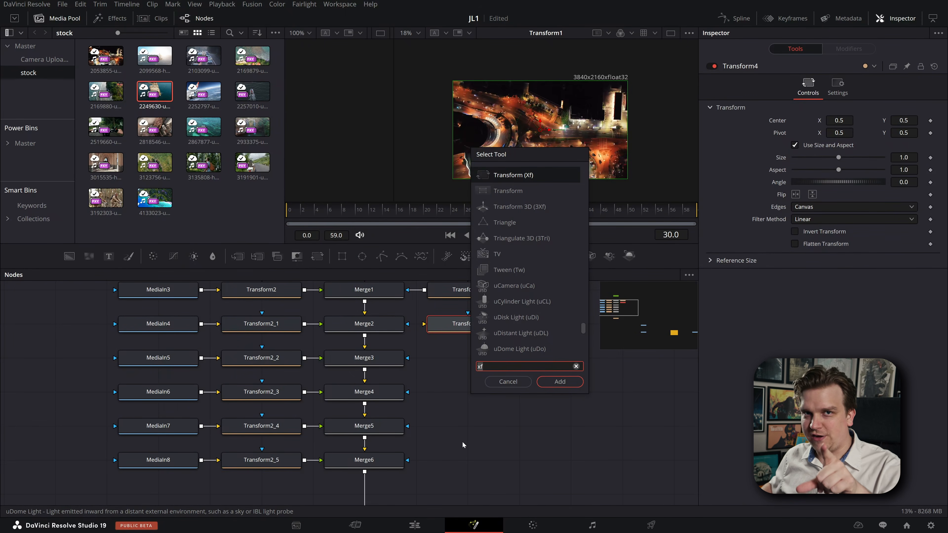
pyautogui.press('Return')
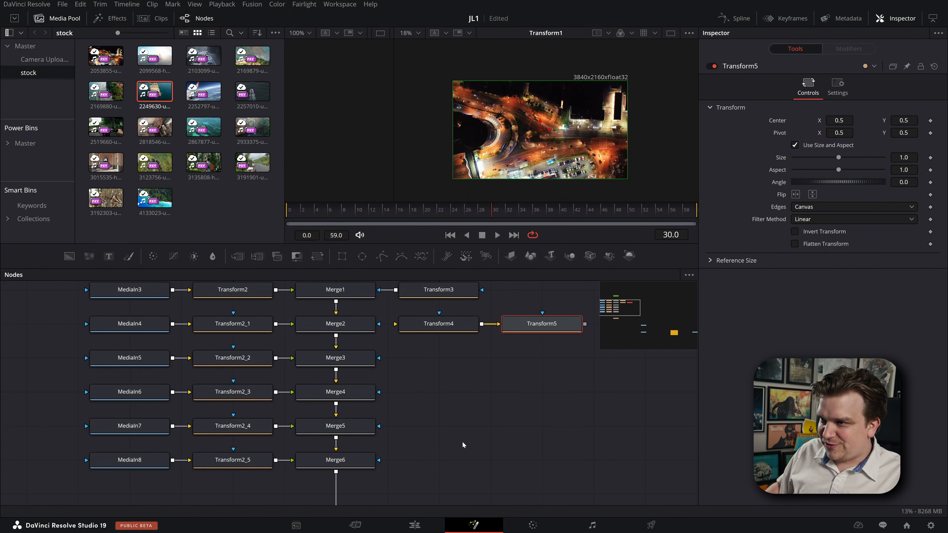
pyautogui.moveTo(533, 333); pyautogui.dragTo(584, 402)
pyautogui.press('Delete')
# Duplicate Transform4 four times, placing the copies in a column beside Merge3, Merge4, Merge5 and Merge6.
pyautogui.moveTo(514, 357); pyautogui.dragTo(429, 314)
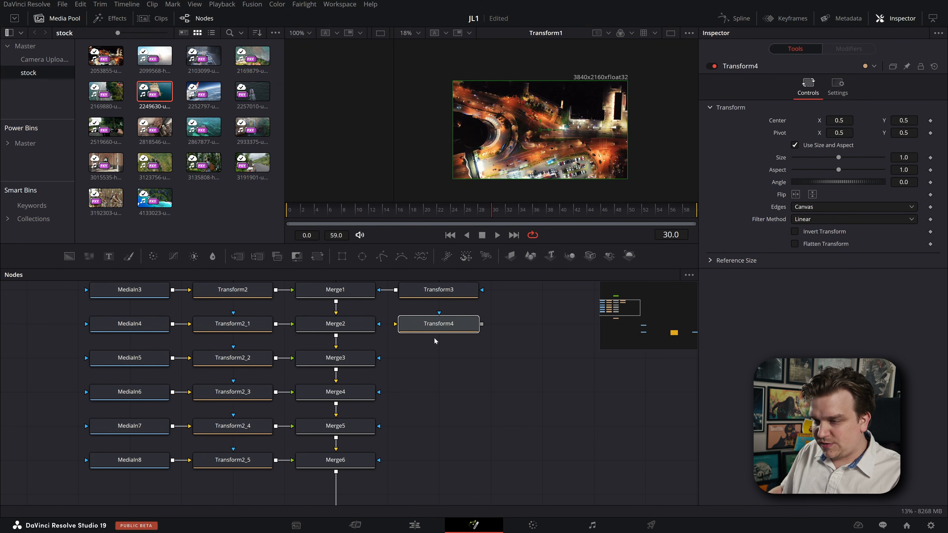
pyautogui.hotkey('ctrl', 'c')
pyautogui.click(429, 349)
pyautogui.hotkey('ctrl', 'v')
pyautogui.hotkey('ctrl', 'v')
pyautogui.hotkey('ctrl', 'v')
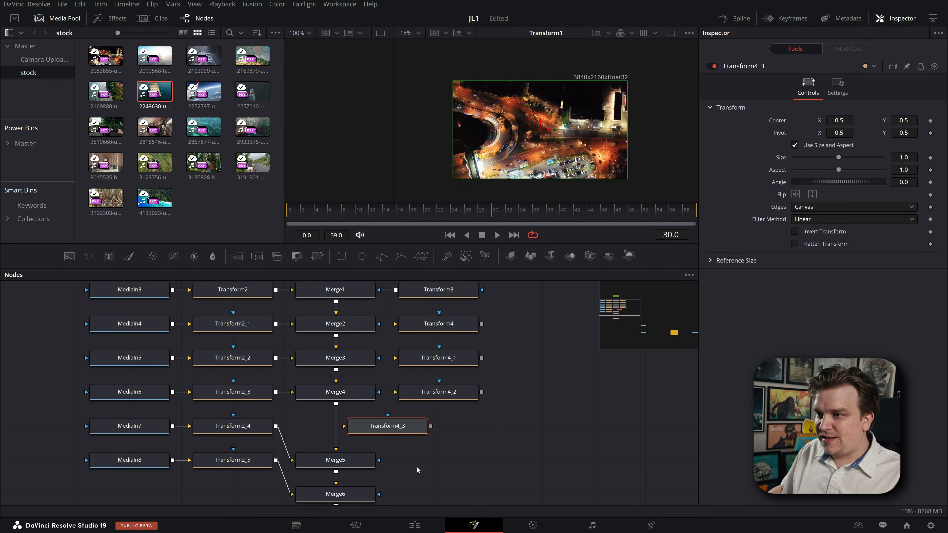
pyautogui.hotkey('ctrl', 'z')
pyautogui.click(432, 422)
pyautogui.hotkey('ctrl', 'v')
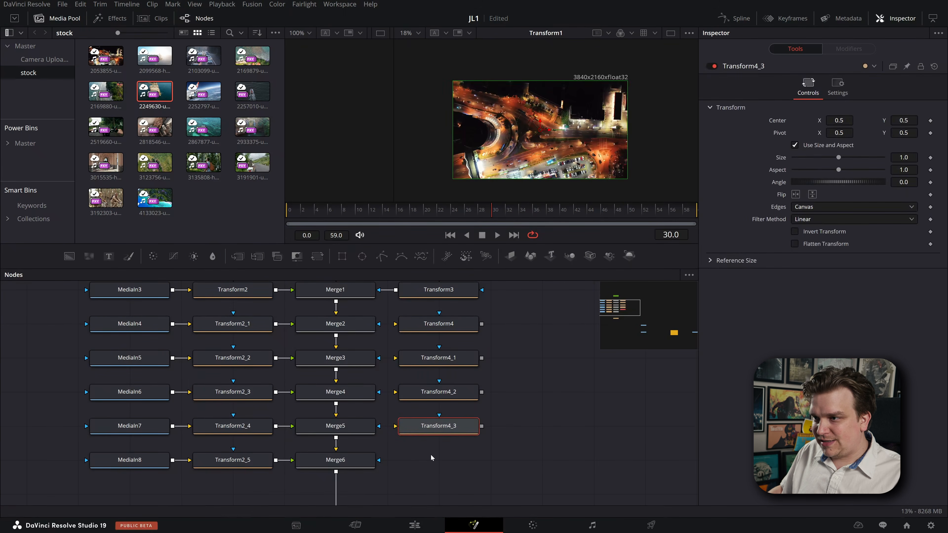
pyautogui.click(430, 455)
pyautogui.hotkey('ctrl', 'v')
# Connect Background1's output into the inputs of Transform4, Transform4_1, Transform4_2, Transform4_3 and Transform4_4.
pyautogui.moveTo(551, 343); pyautogui.dragTo(545, 405)
pyautogui.scroll(-2, 545, 405)
pyautogui.moveTo(492, 370); pyautogui.dragTo(495, 346)
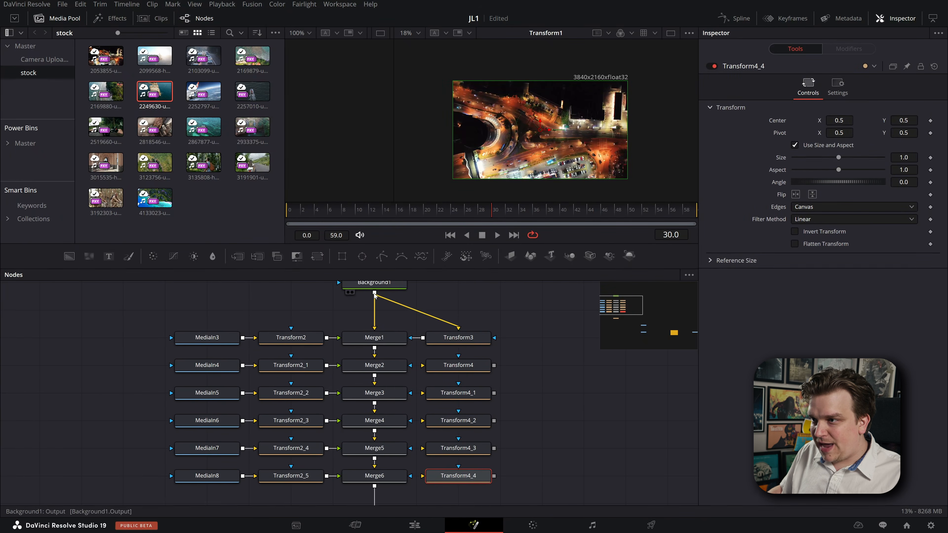
pyautogui.moveTo(374, 293); pyautogui.dragTo(423, 365)
pyautogui.moveTo(374, 292); pyautogui.dragTo(422, 393)
pyautogui.moveTo(374, 293); pyautogui.dragTo(422, 421)
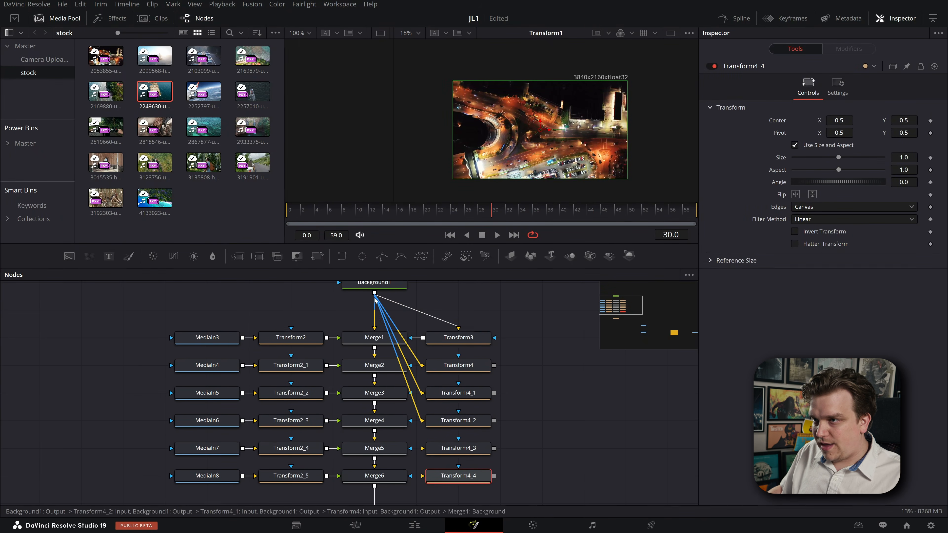
pyautogui.moveTo(374, 293); pyautogui.dragTo(427, 481)
# Copy Merge2's Center Y value of 1.5 to Transform4's Center Y.
pyautogui.scroll(2, 534, 379)
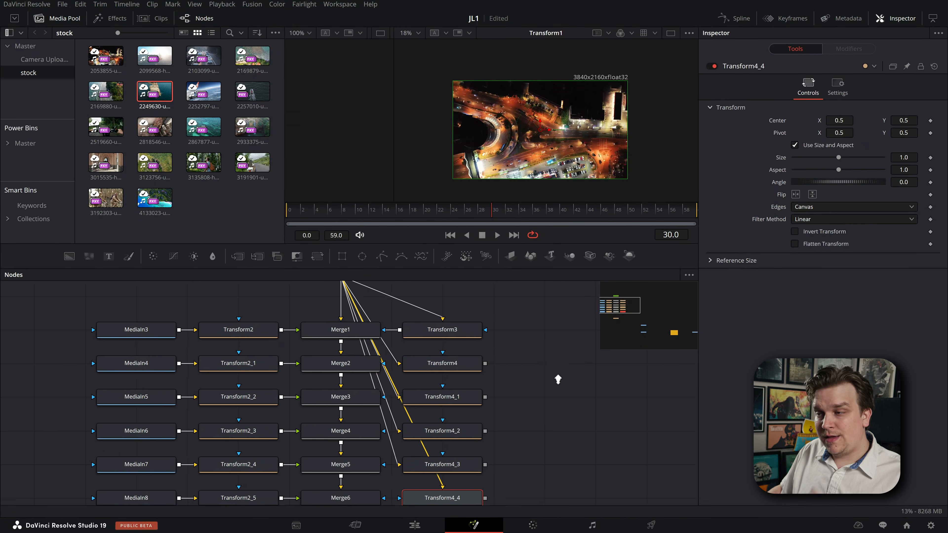
pyautogui.click(454, 366)
pyautogui.scroll(2, 504, 375)
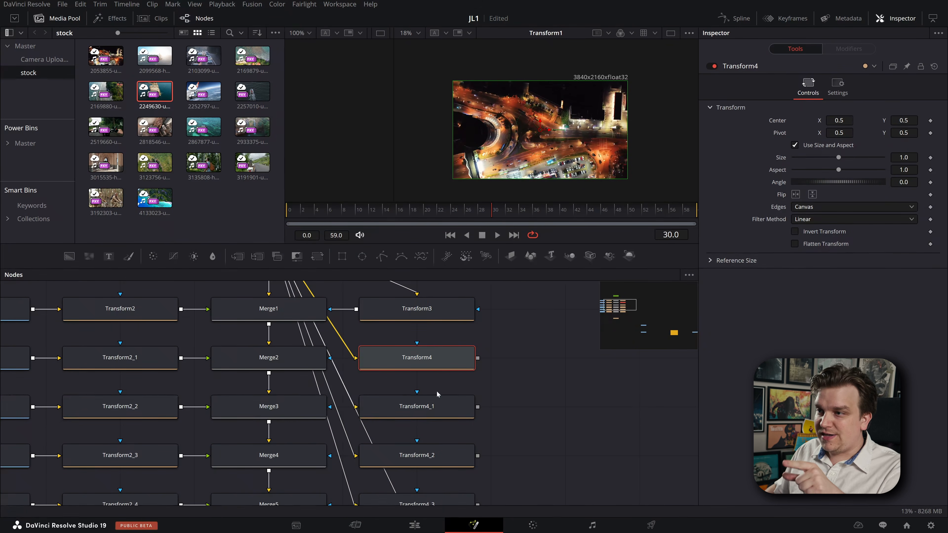
pyautogui.scroll(-2, 514, 384)
pyautogui.click(315, 360)
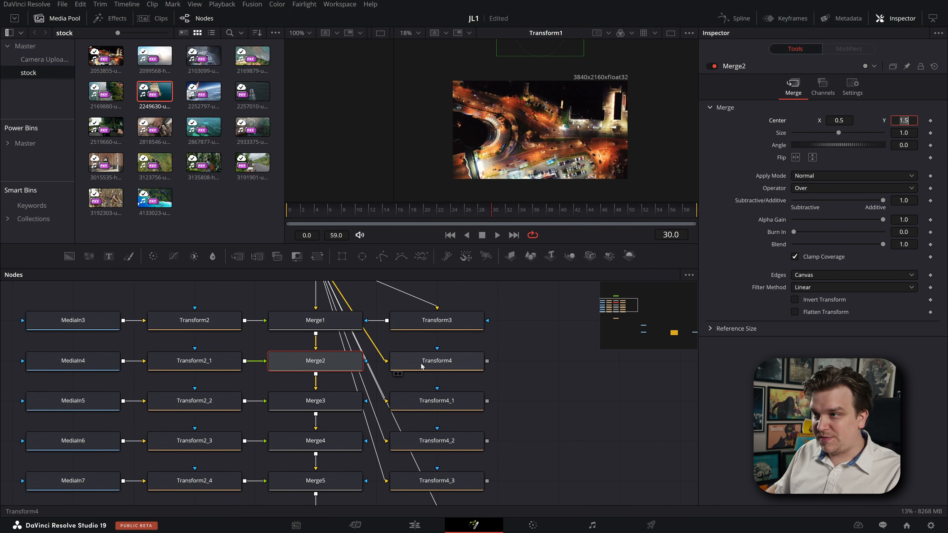
pyautogui.click(437, 361)
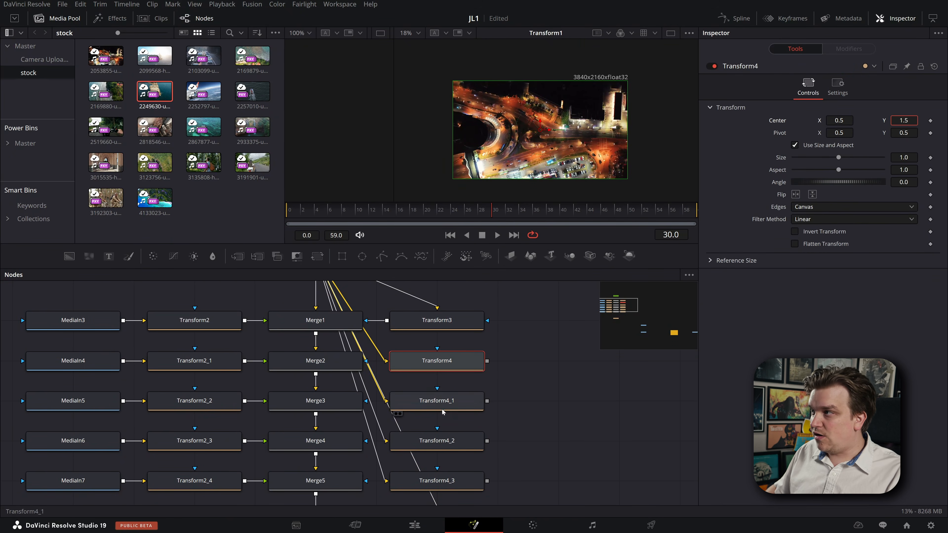
# Set Center Y to 2.5 on Transform4_1 and to 3.5 on Transform4_2.
pyautogui.click(448, 402)
pyautogui.click(900, 119)
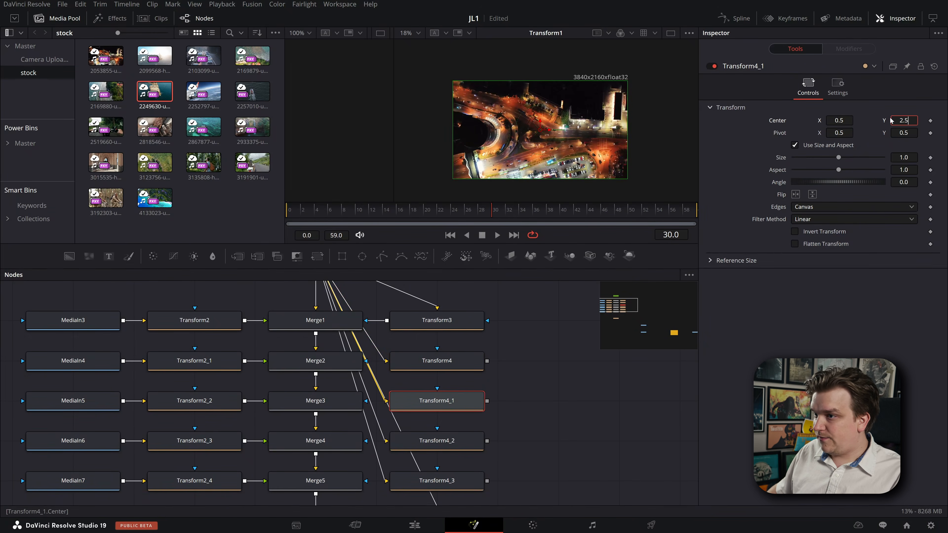
pyautogui.write('2.5')
pyautogui.click(448, 440)
pyautogui.click(903, 121)
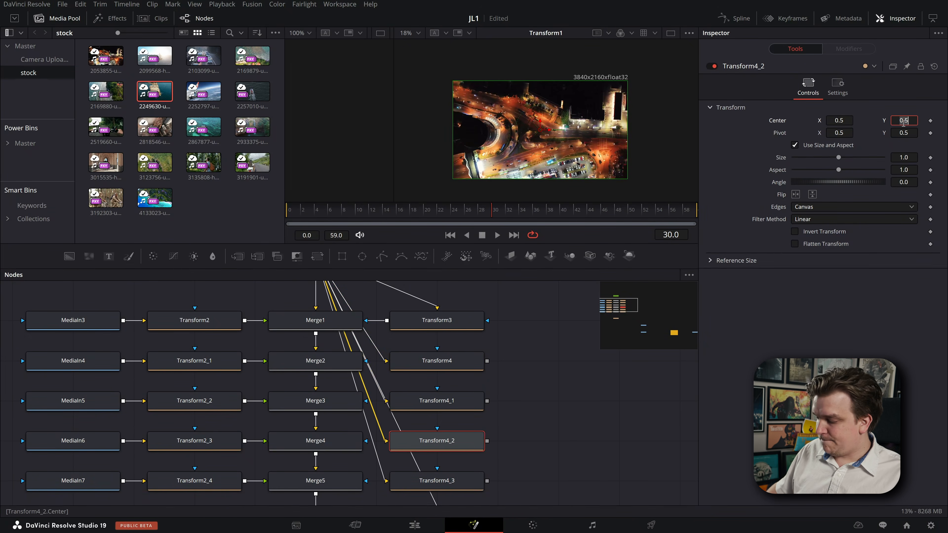
pyautogui.write('3.5')
# Set Center Y to 4.5 on Transform4_3 and to 5.5 on Transform4_4.
pyautogui.click(448, 481)
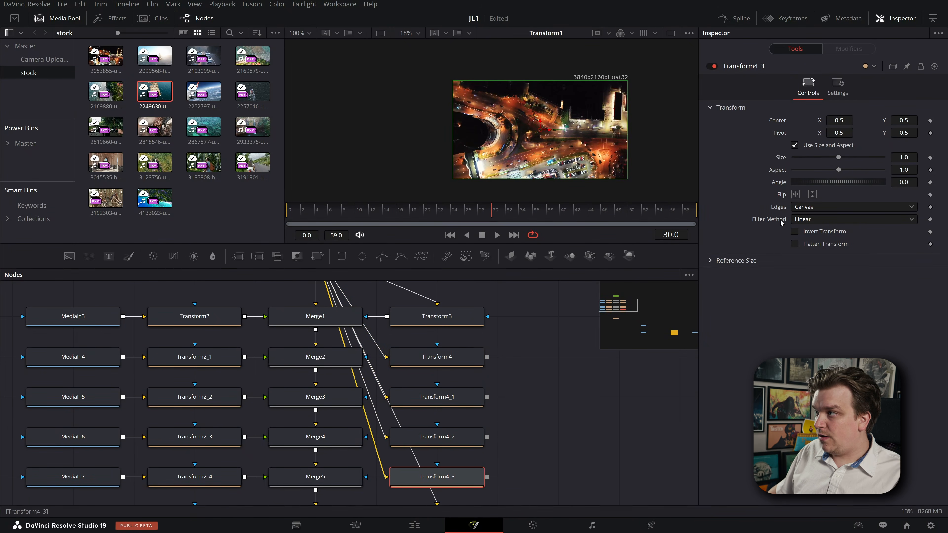
pyautogui.click(906, 119)
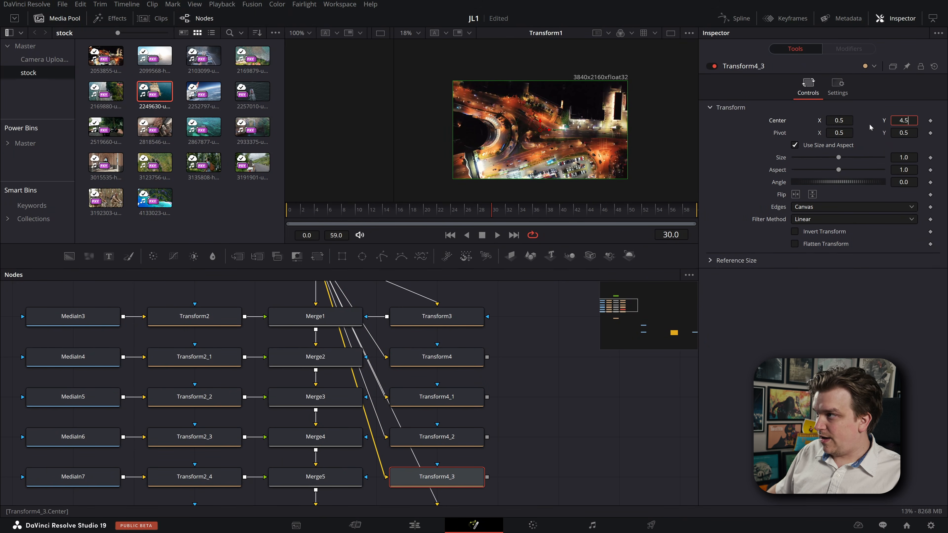
pyautogui.write('4.5')
pyautogui.scroll(-2, 429, 411)
pyautogui.click(448, 431)
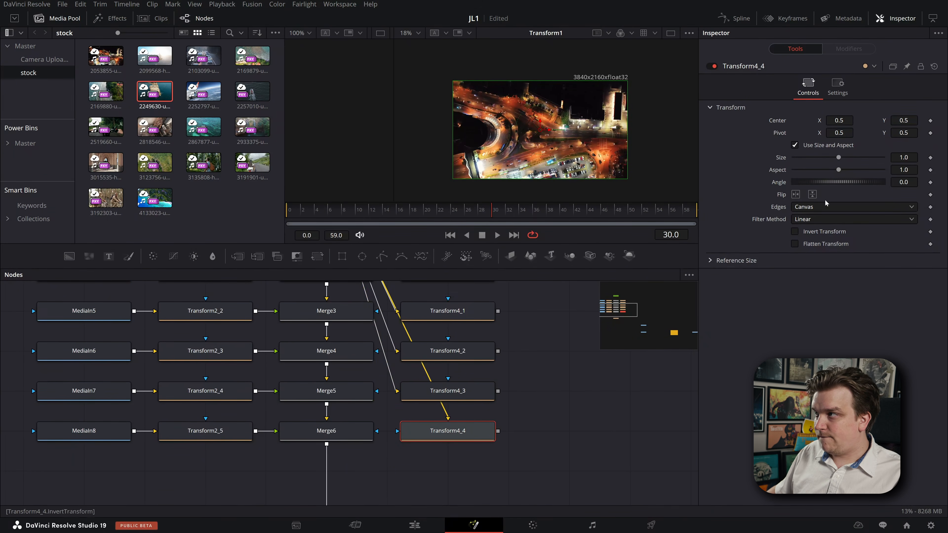
pyautogui.click(903, 120)
pyautogui.write('5.5')
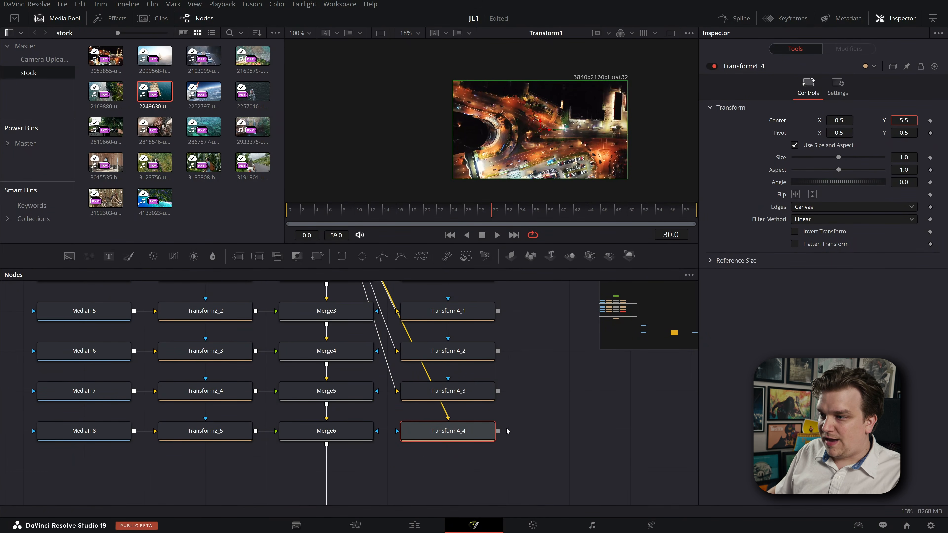
# Connect the outputs of Transform4_4, Transform4_3, Transform4_2, Transform4_1 and Transform4 to the effect mask inputs of Merge6 through Merge2.
pyautogui.moveTo(498, 431); pyautogui.dragTo(377, 431)
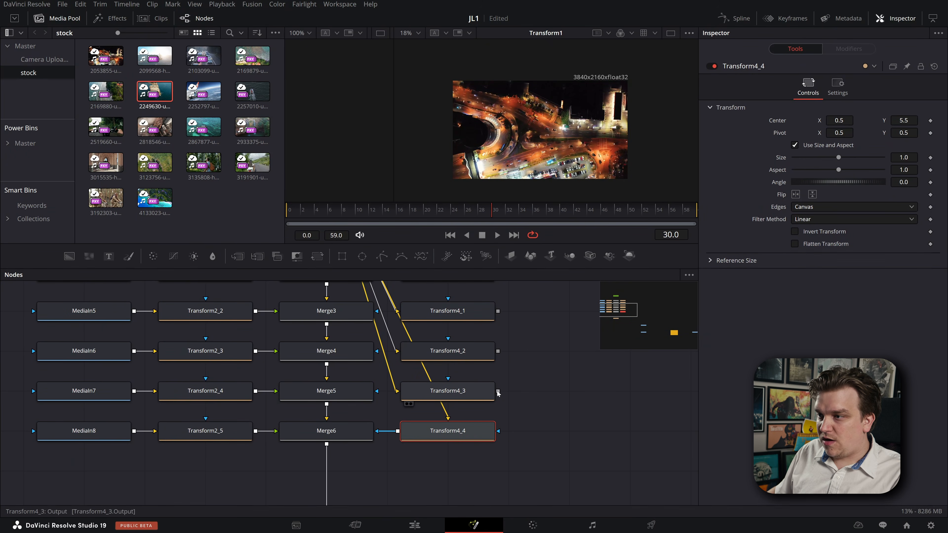
pyautogui.moveTo(498, 392); pyautogui.dragTo(377, 391)
pyautogui.moveTo(498, 352); pyautogui.dragTo(368, 354)
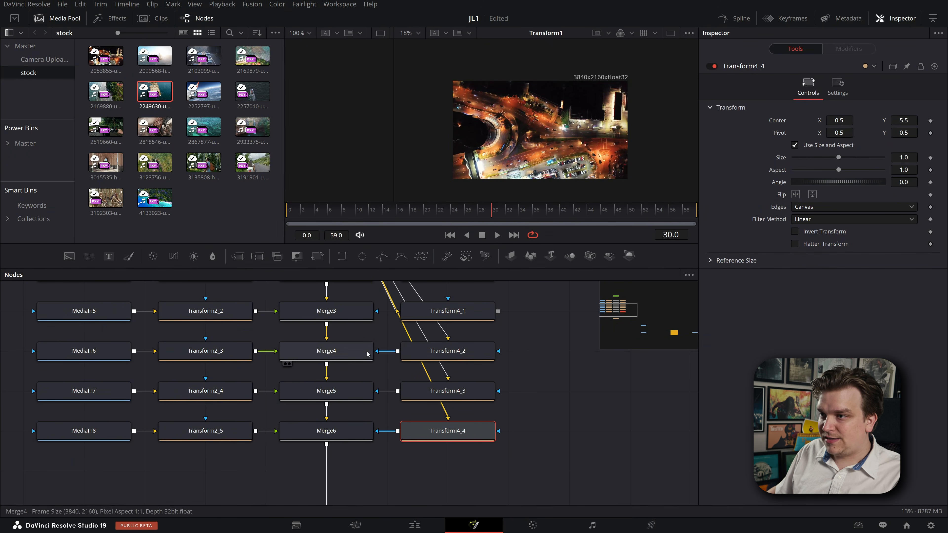
pyautogui.moveTo(498, 311); pyautogui.dragTo(377, 313)
pyautogui.moveTo(446, 294); pyautogui.dragTo(482, 372)
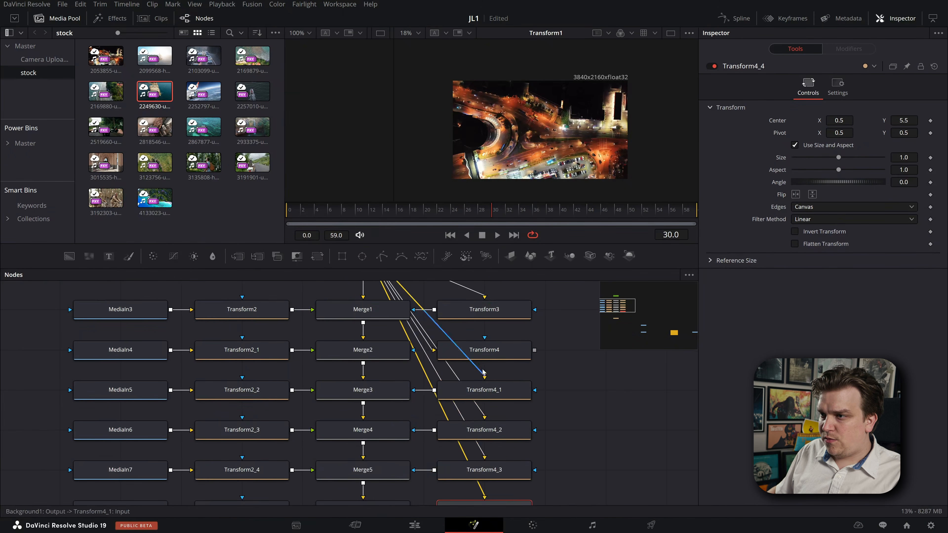
pyautogui.moveTo(535, 350); pyautogui.dragTo(413, 351)
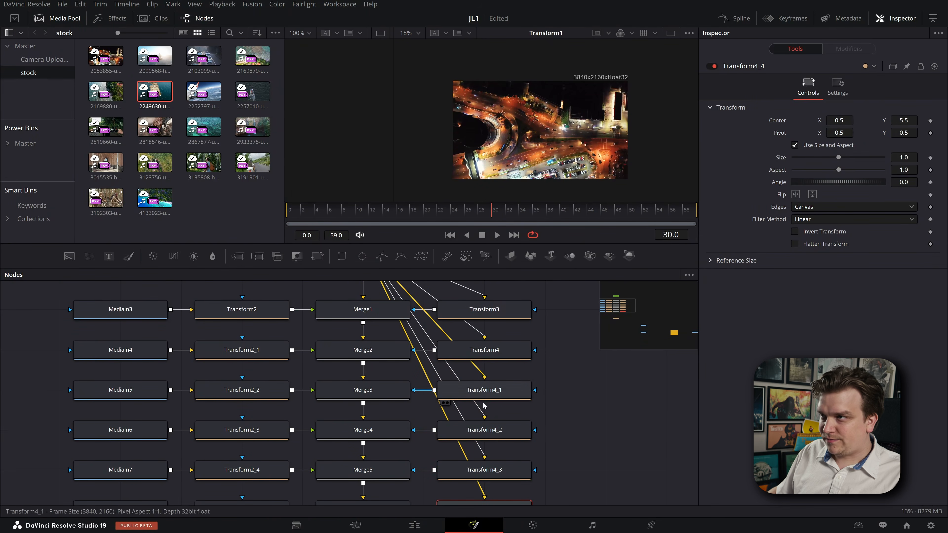
# Scrub Transform1's Center Y down to -2.512 to run the stacked clips through the frame.
pyautogui.moveTo(549, 393); pyautogui.dragTo(558, 369)
pyautogui.scroll(-5, 557, 370)
pyautogui.moveTo(483, 487); pyautogui.dragTo(462, 454)
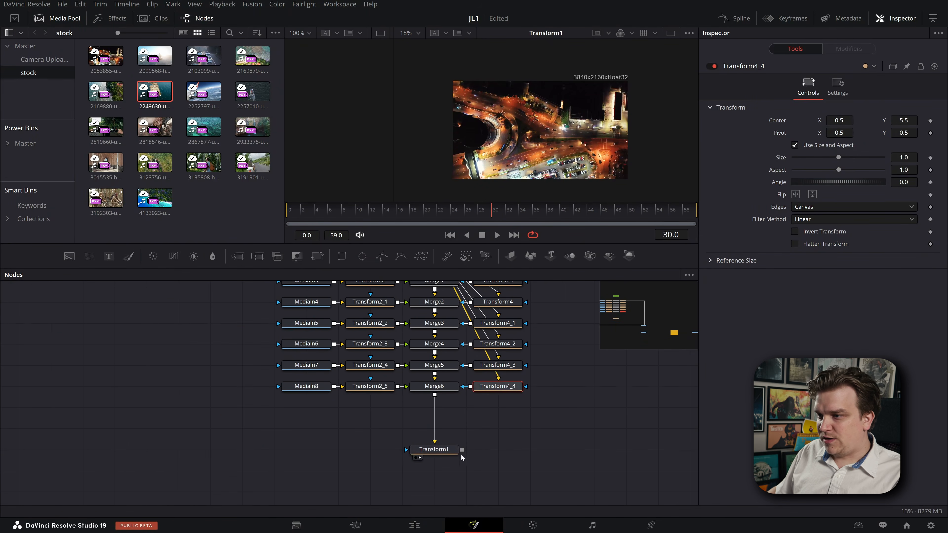
pyautogui.click(447, 451)
pyautogui.moveTo(905, 121); pyautogui.dragTo(384, 374)
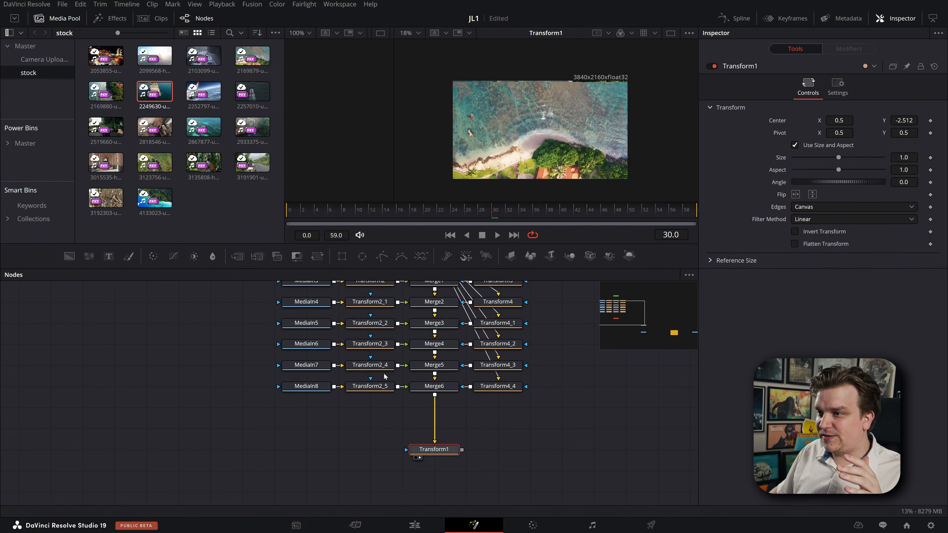
# Set Transform2_3's Size to 2.02 and Center Y to 0.771 to reframe the beach clip.
pyautogui.scroll(3, 541, 344)
pyautogui.click(351, 400)
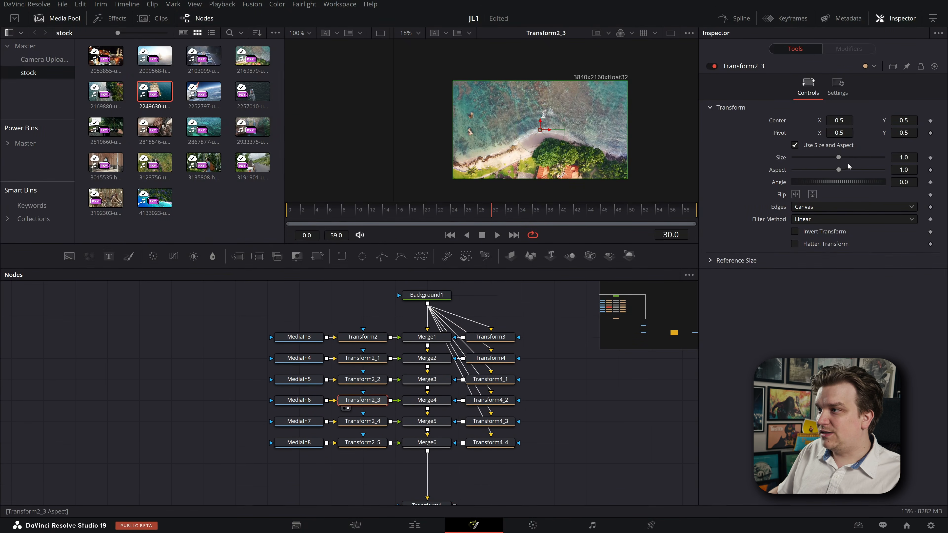
pyautogui.moveTo(836, 159); pyautogui.dragTo(847, 180)
pyautogui.moveTo(904, 120); pyautogui.dragTo(915, 120)
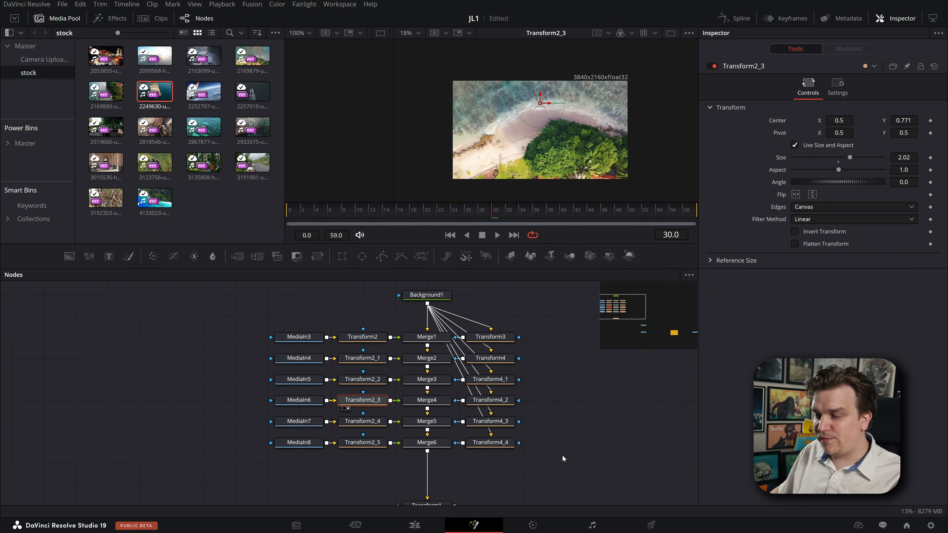
# Show Transform1 in the viewer and set its Center Y to -2.556.
pyautogui.scroll(-3, 562, 455)
pyautogui.click(419, 425)
pyautogui.press('2')
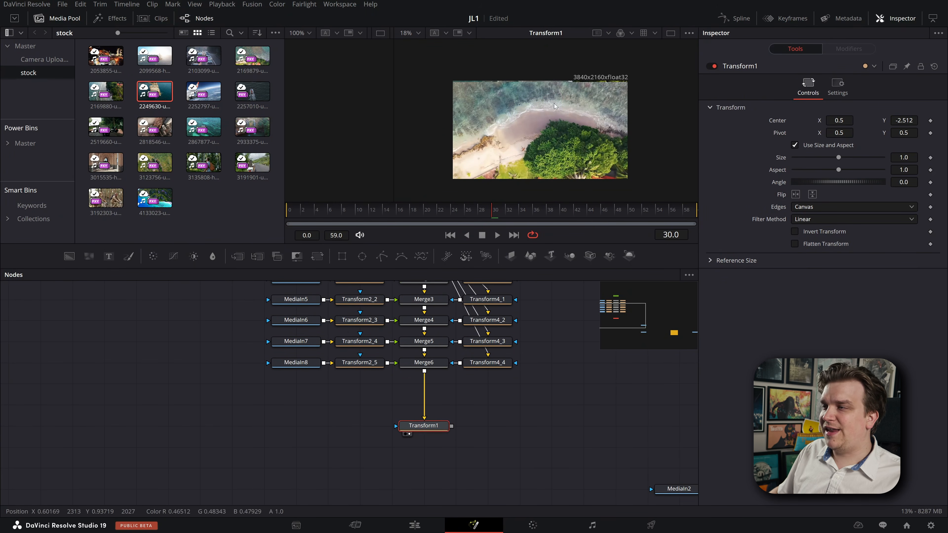
pyautogui.moveTo(904, 121)
pyautogui.mouseDown()
pyautogui.moveTo(882, 121)
pyautogui.moveTo(936, 120)
pyautogui.moveTo(891, 121)
pyautogui.moveTo(901, 120)
pyautogui.mouseUp()
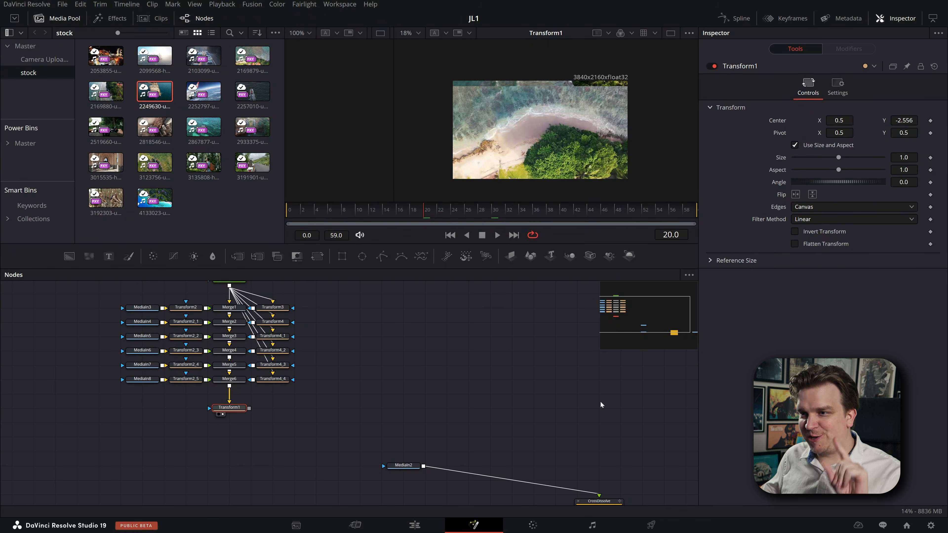
# Move the MediaIn2 node down so it sits just above MediaIn1.
pyautogui.scroll(-3, 347, 394)
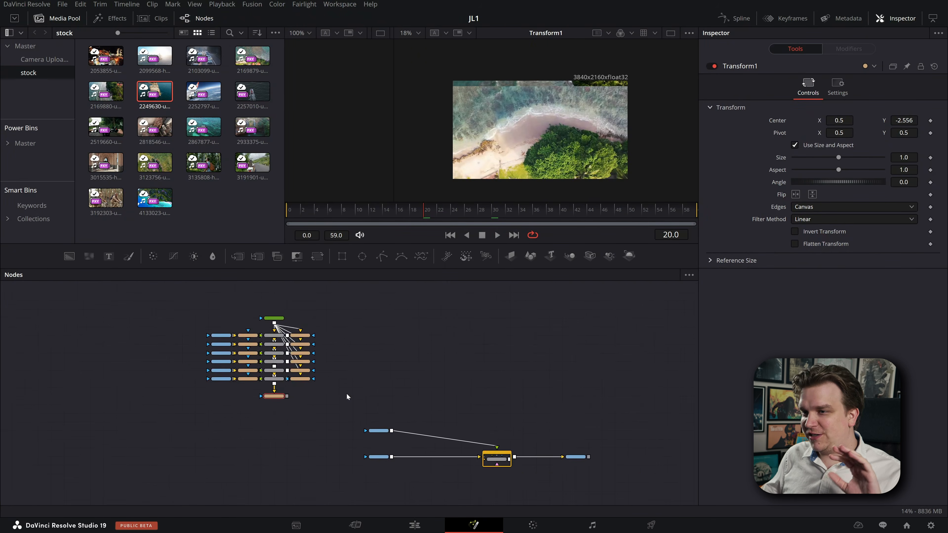
pyautogui.scroll(2, 386, 379)
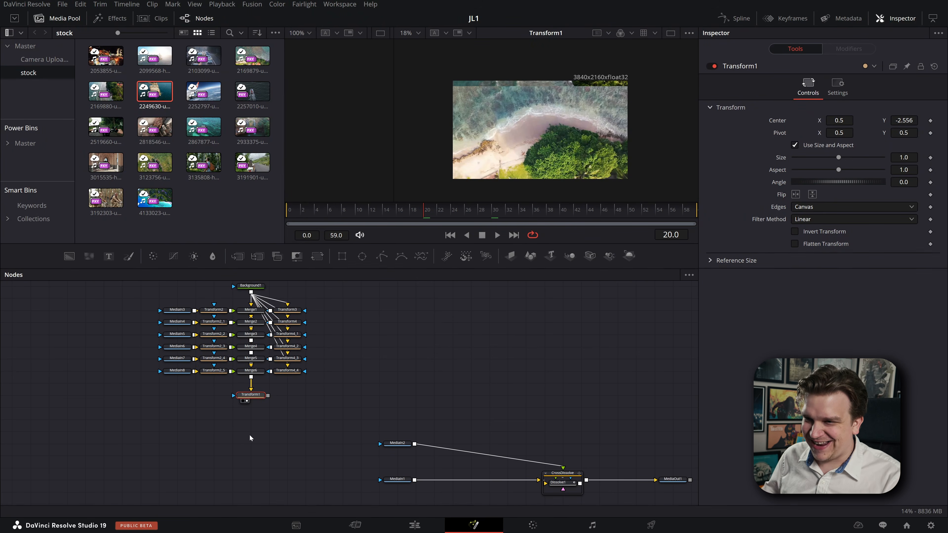
pyautogui.scroll(2, 268, 425)
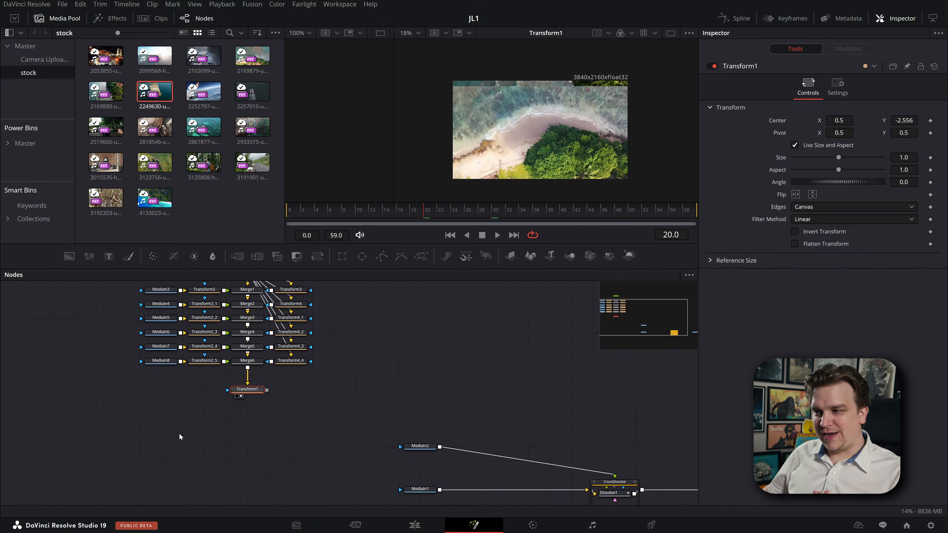
pyautogui.moveTo(412, 441); pyautogui.dragTo(419, 470)
pyautogui.scroll(-2, 253, 443)
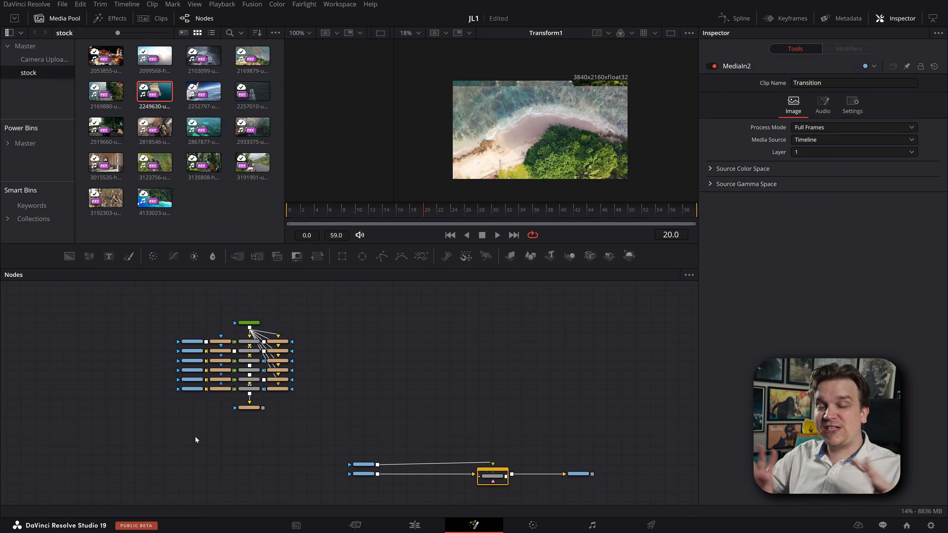
# Add a Background node below the clip stack, view it, and set its Alpha to 0.
pyautogui.hotkey('shift', 'space')
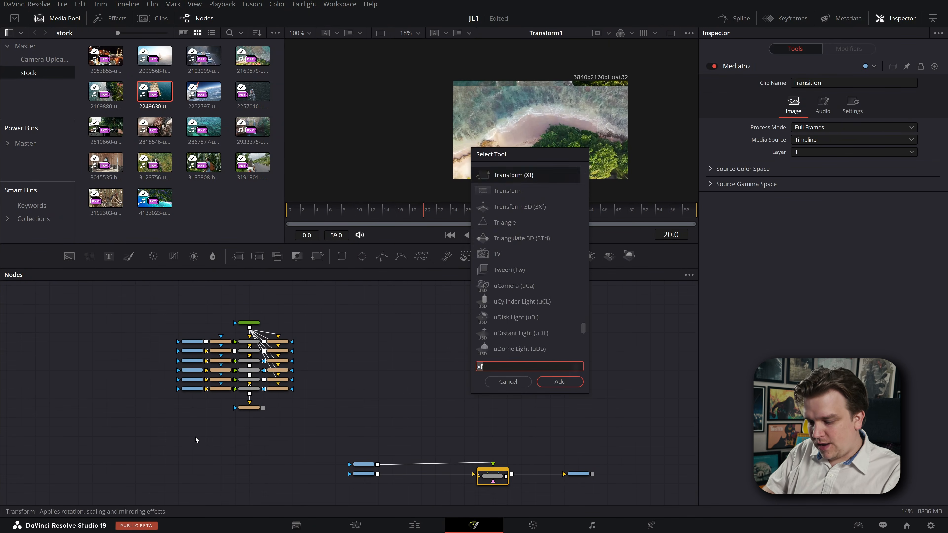
pyautogui.write('bg')
pyautogui.press('Return')
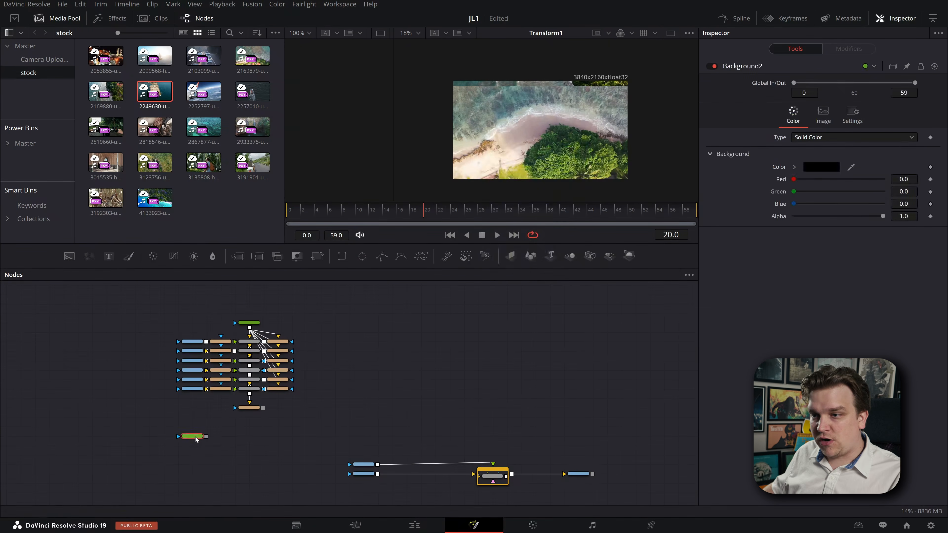
pyautogui.click(196, 439)
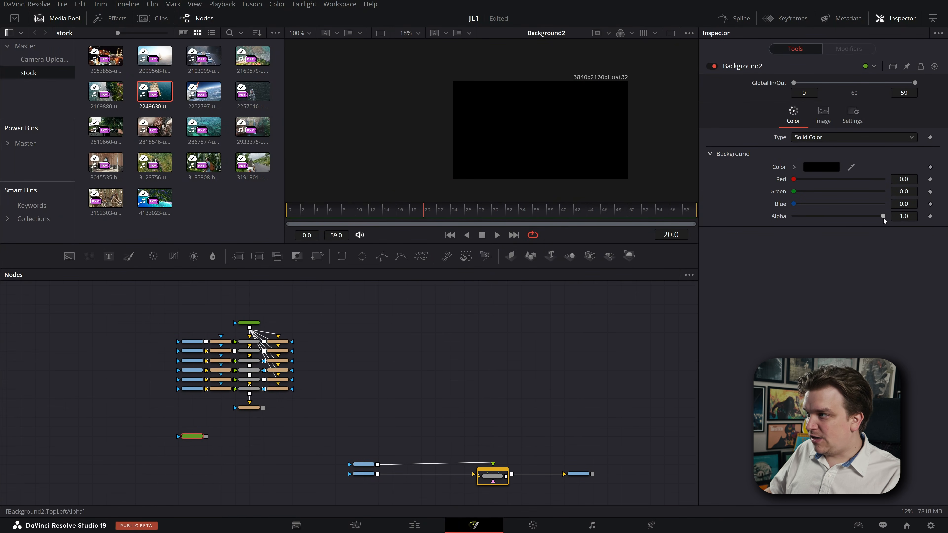
pyautogui.moveTo(884, 216); pyautogui.dragTo(766, 238)
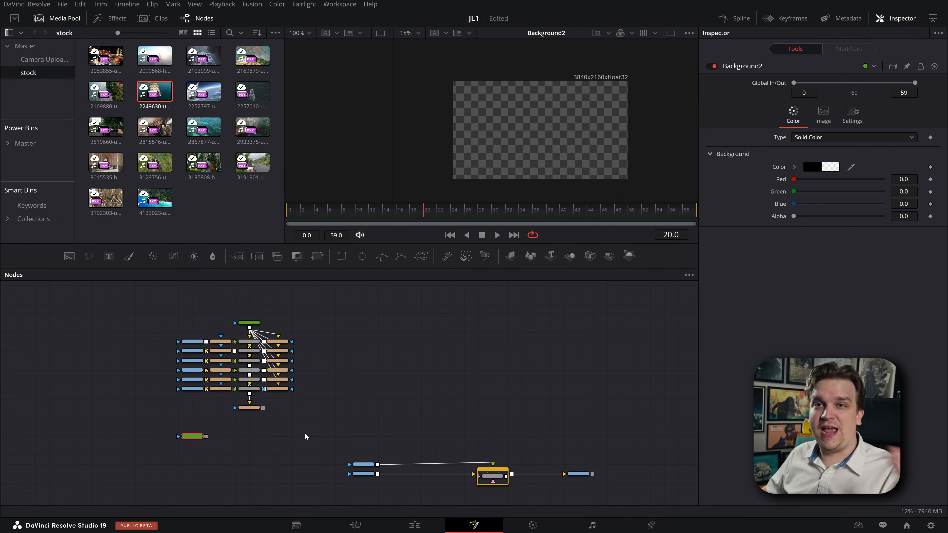
# Merge Transform1's output over Background2 and show the resulting merge in the viewer.
pyautogui.scroll(3, 284, 417)
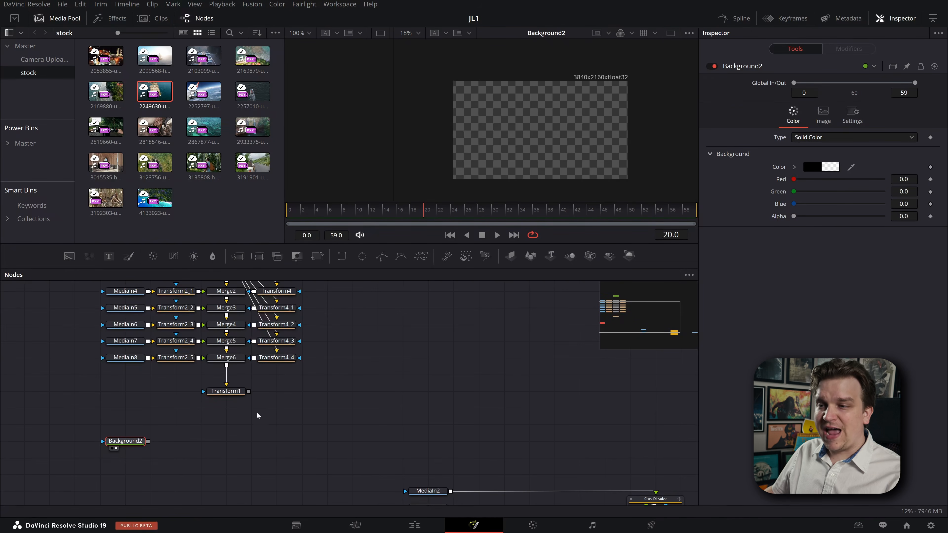
pyautogui.moveTo(249, 395); pyautogui.dragTo(125, 441)
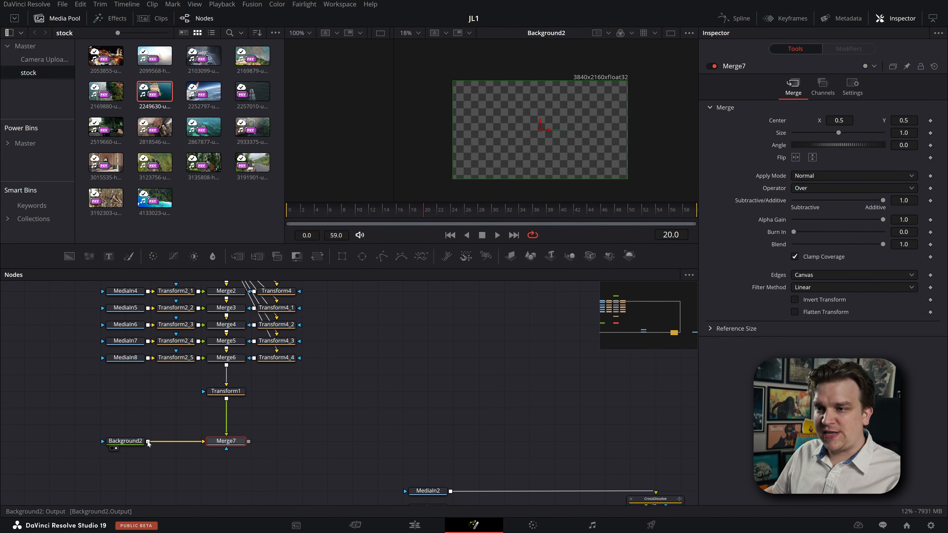
pyautogui.press('1')
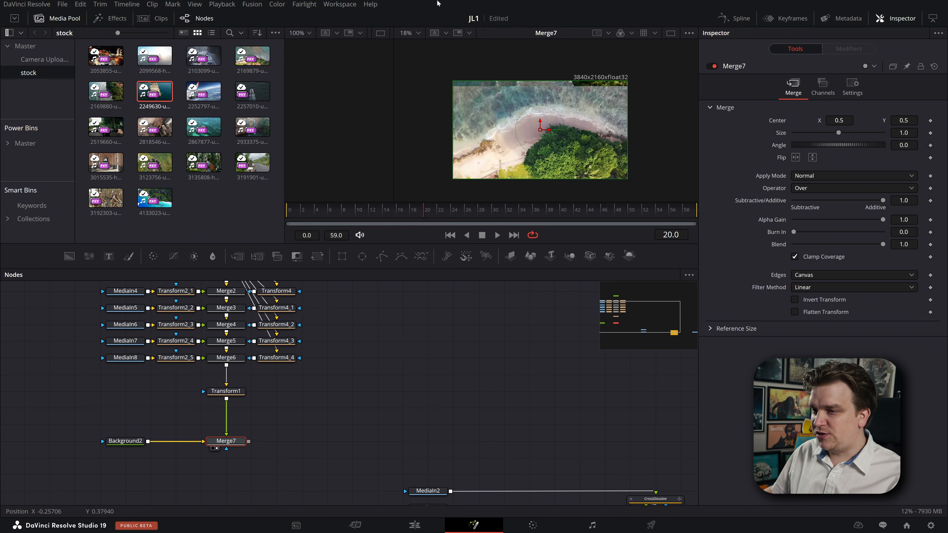
# Add a Rectangle mask below Merge7, preview it, and connect it to Merge7's effect mask input.
pyautogui.scroll(-2, 409, 398)
pyautogui.scroll(4, 381, 390)
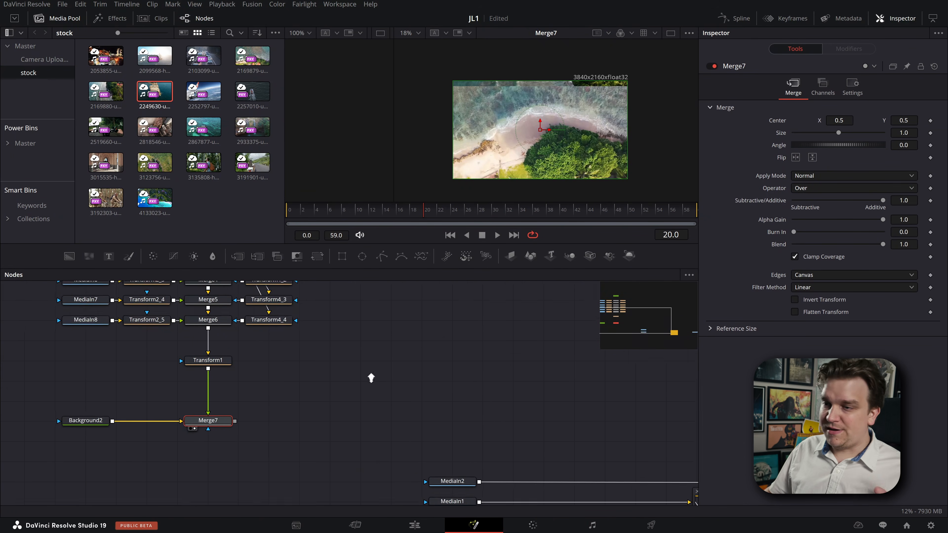
pyautogui.scroll(-2, 357, 380)
pyautogui.scroll(2, 235, 448)
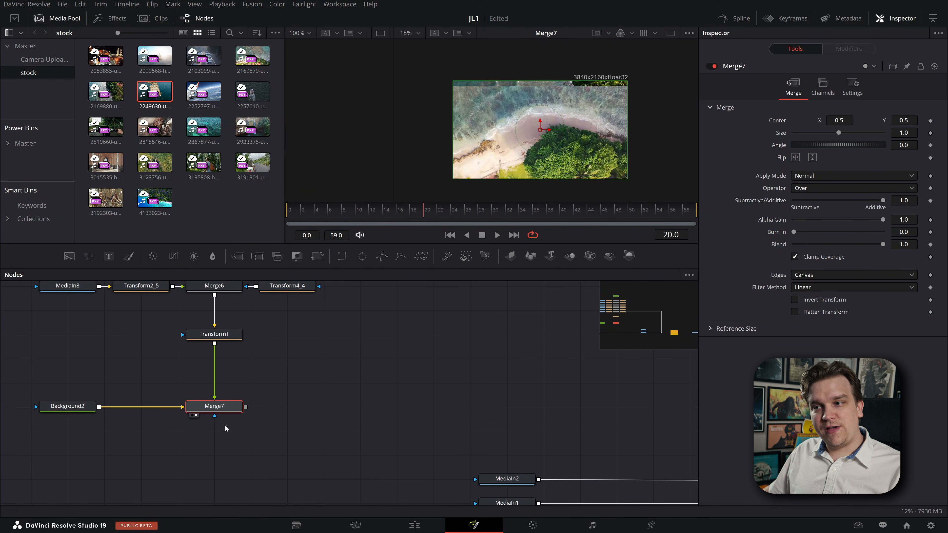
pyautogui.click(210, 440)
pyautogui.moveTo(209, 440); pyautogui.dragTo(237, 441)
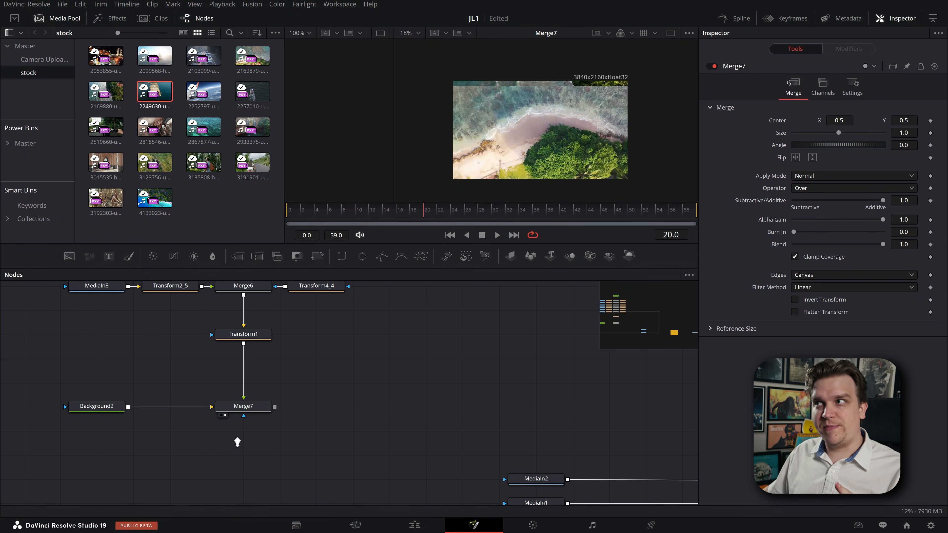
pyautogui.scroll(1, 238, 440)
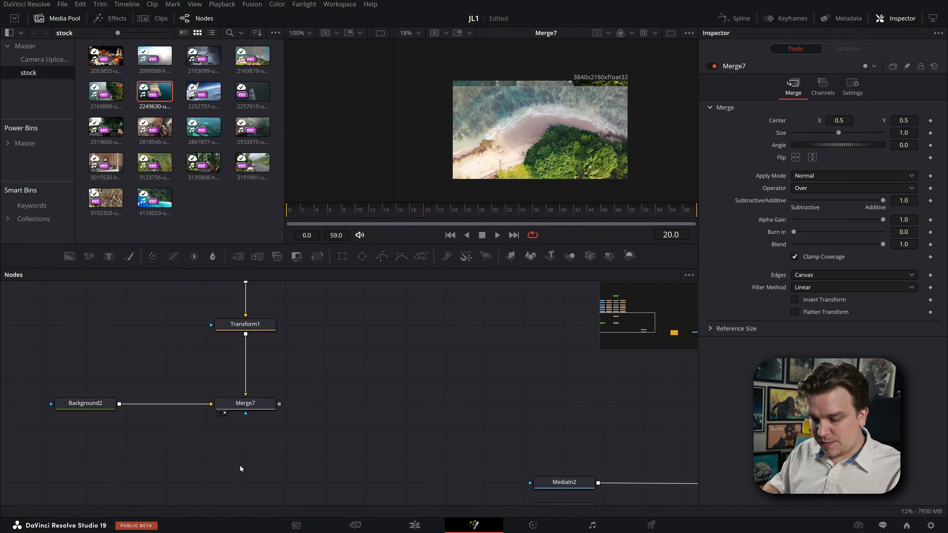
pyautogui.hotkey('shift', 'space')
pyautogui.write('rec')
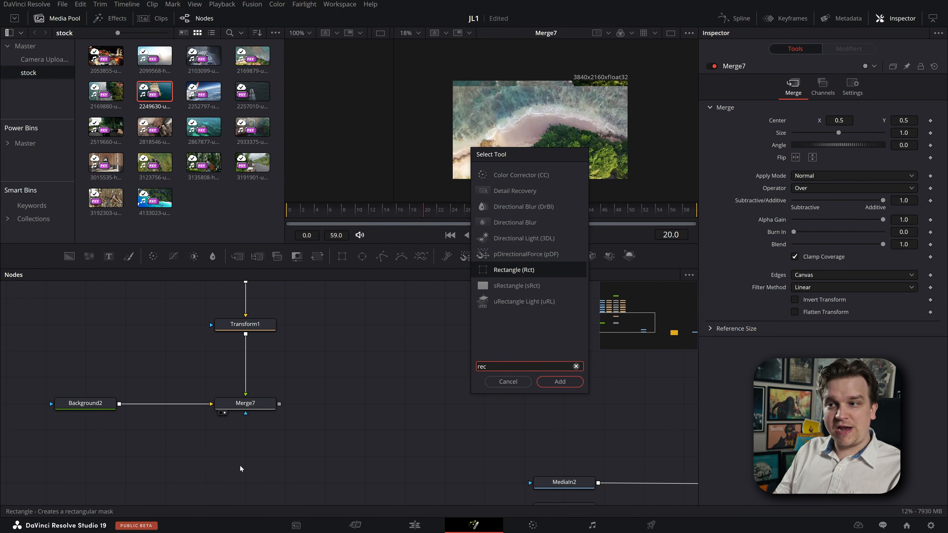
pyautogui.press('Return')
pyautogui.press('2')
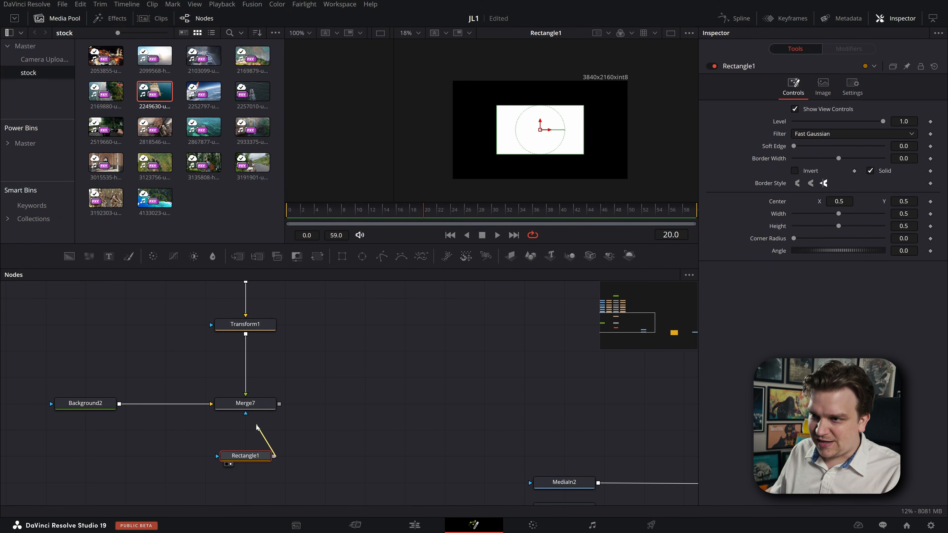
pyautogui.moveTo(274, 456); pyautogui.dragTo(246, 416)
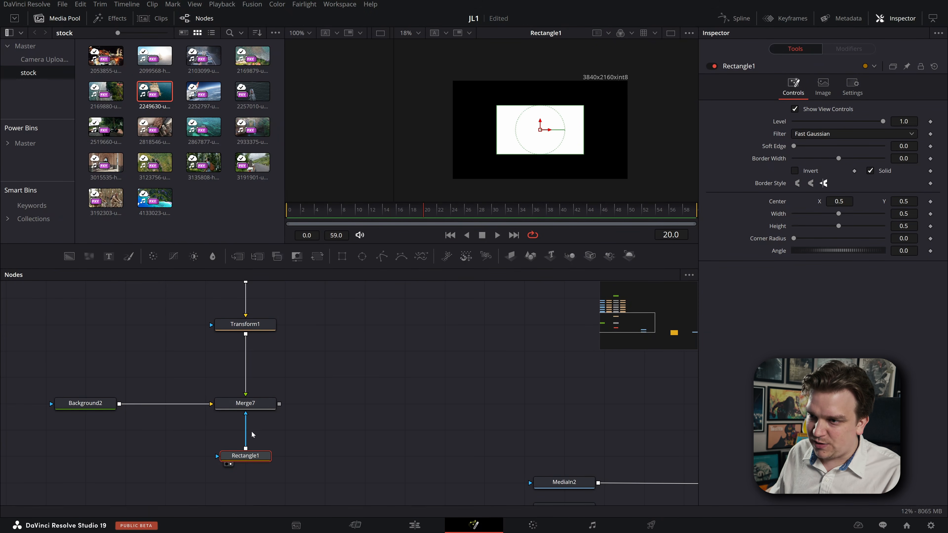
# Compare Merge7's masked output with the Rectangle1 mask in the viewer.
pyautogui.click(244, 404)
pyautogui.press('2')
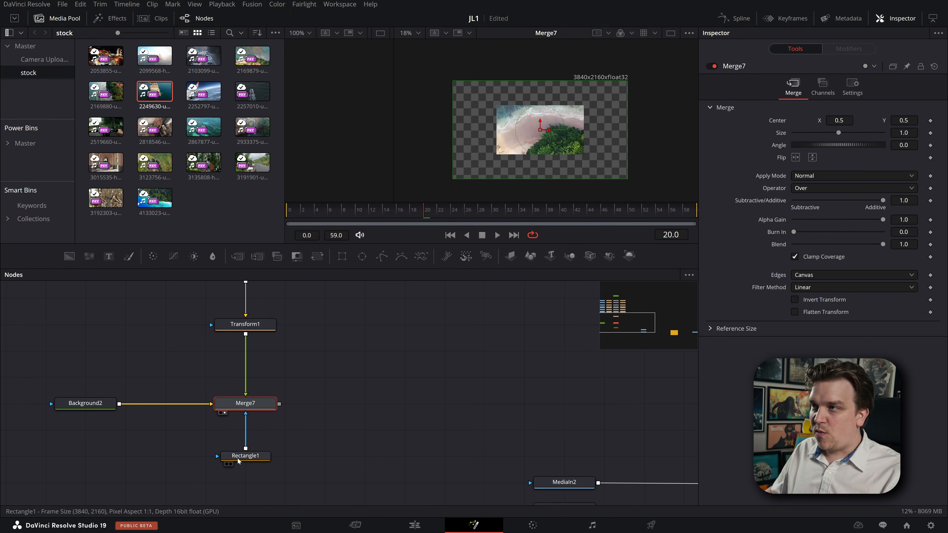
pyautogui.click(245, 455)
pyautogui.press('2')
pyautogui.click(245, 407)
pyautogui.press('2')
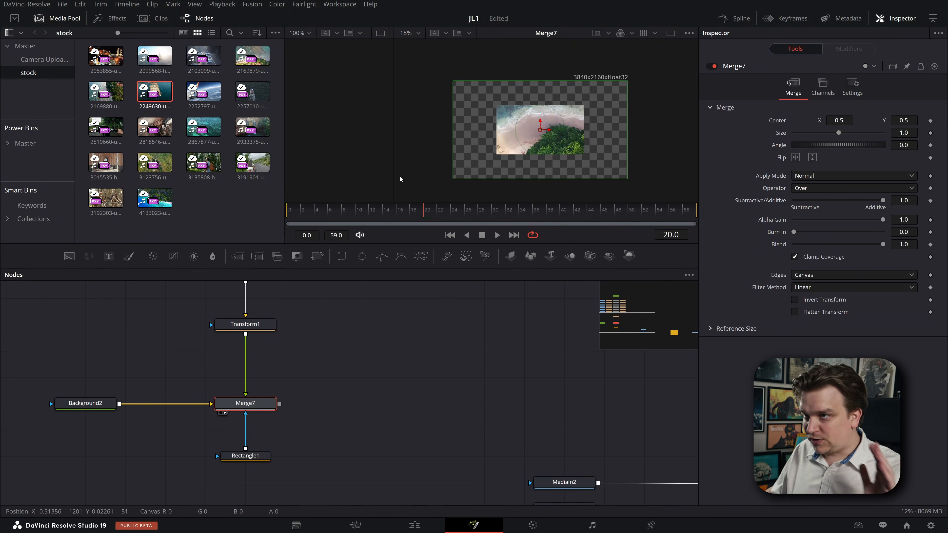
# Widen the first viewer in the dual-viewer layout and show Rectangle1 there, with Merge7 in the second viewer.
pyautogui.moveTo(393, 182); pyautogui.dragTo(434, 184)
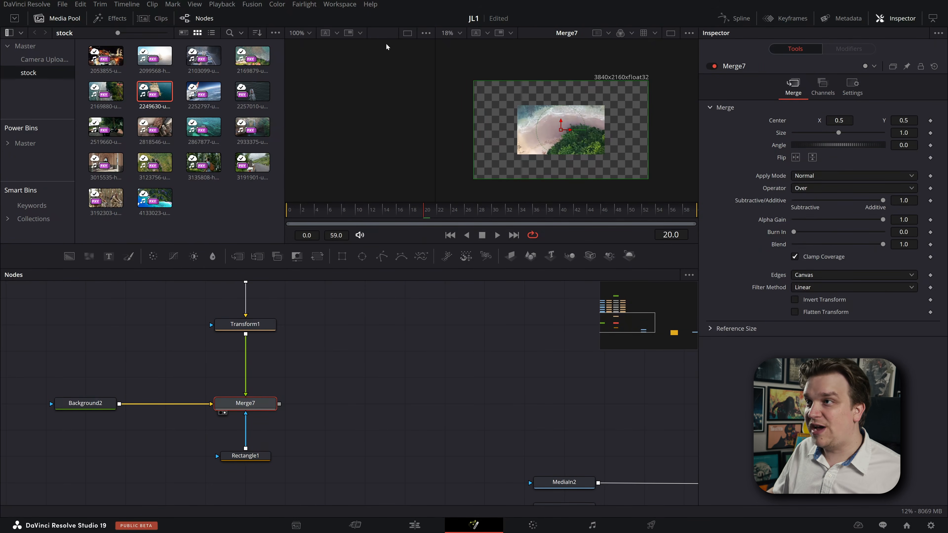
pyautogui.click(671, 33)
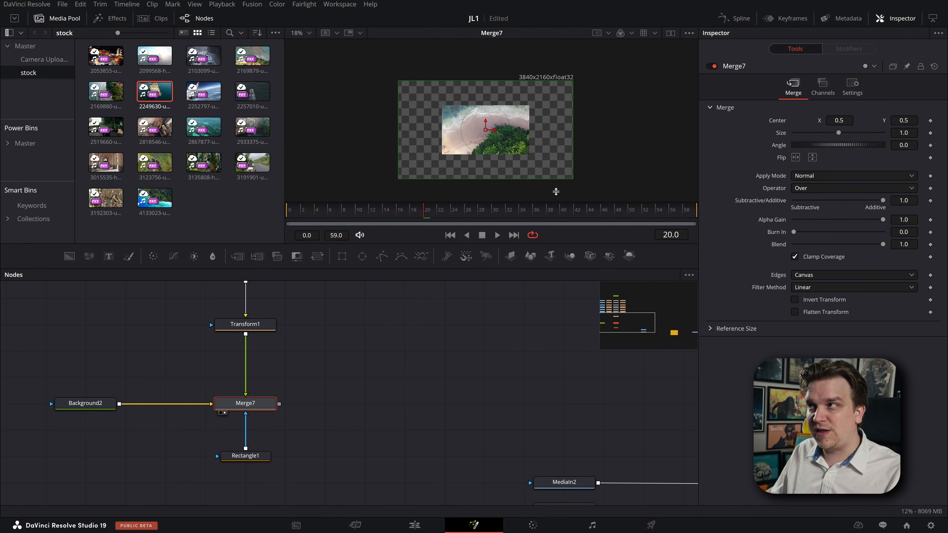
pyautogui.click(676, 35)
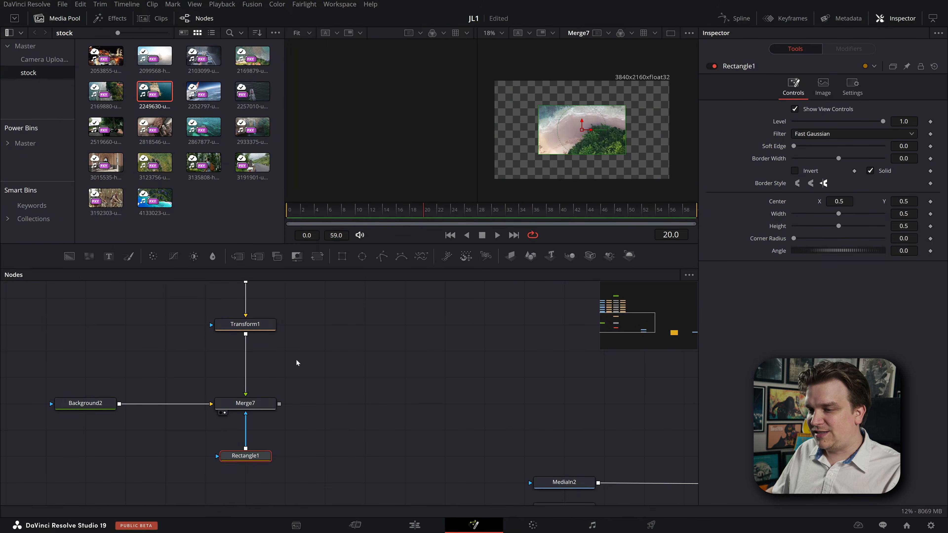
pyautogui.click(245, 455)
pyautogui.press('1')
pyautogui.click(247, 408)
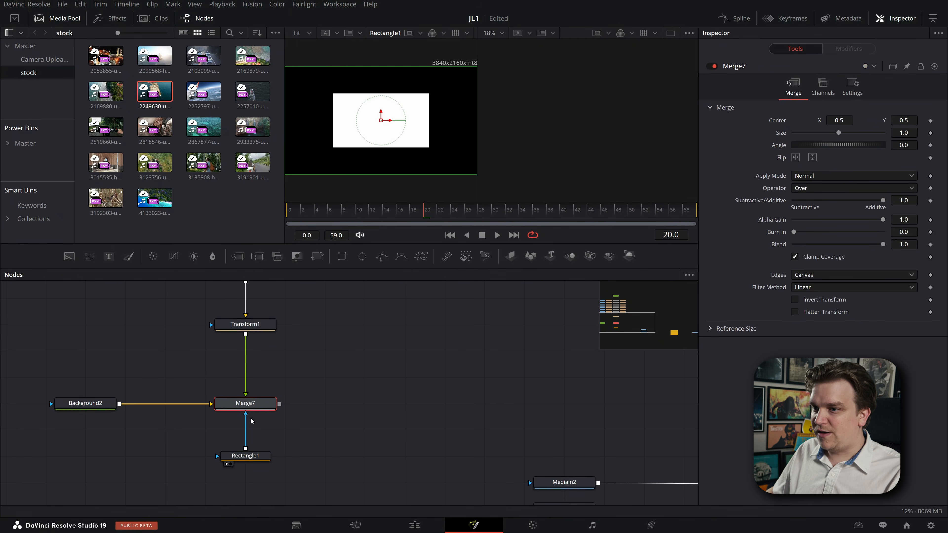
# Try moving Rectangle1's center to about X 0.21, Y 0.51 to test its effect on Merge7.
pyautogui.moveTo(382, 120); pyautogui.dragTo(338, 121)
pyautogui.hotkey('ctrl', 'z')
pyautogui.click(245, 455)
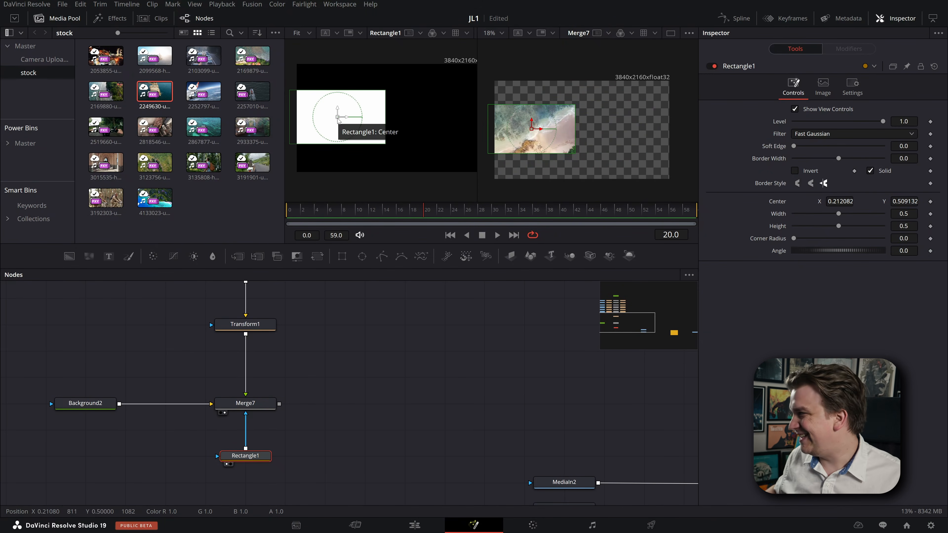
# Reset Rectangle1's center to 0.5, 0.5, test the mask's width from 0.0 to 1.0, and set its height to 1.0.
pyautogui.doubleClick(777, 203)
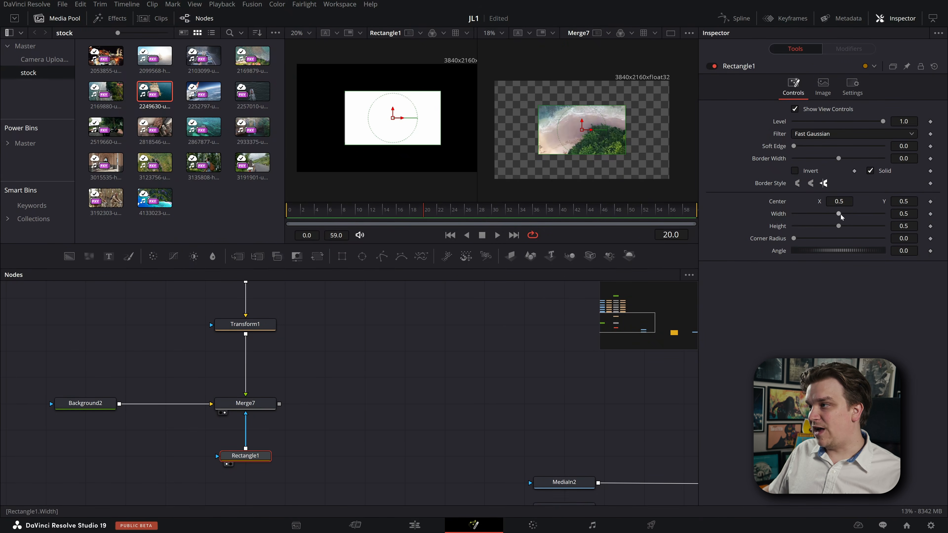
pyautogui.moveTo(841, 216); pyautogui.dragTo(794, 218)
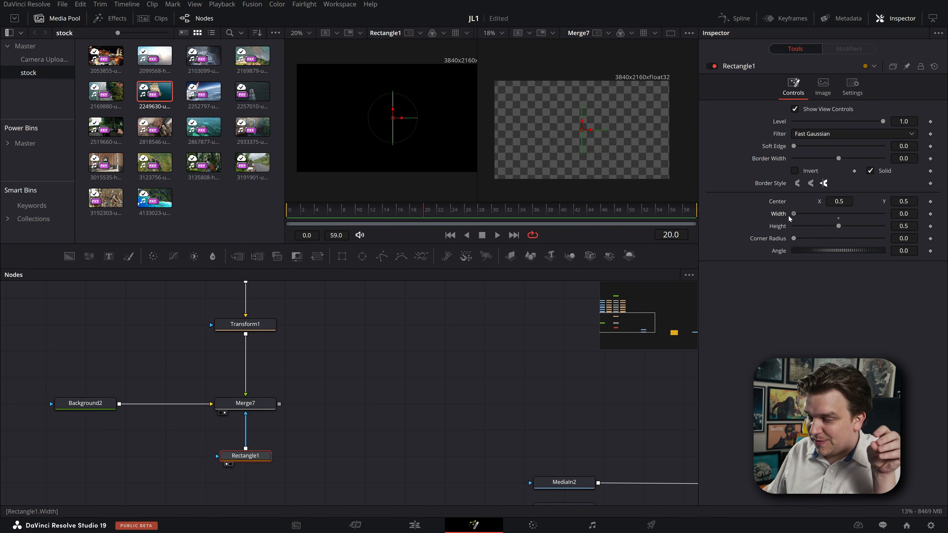
pyautogui.moveTo(794, 216); pyautogui.dragTo(910, 224)
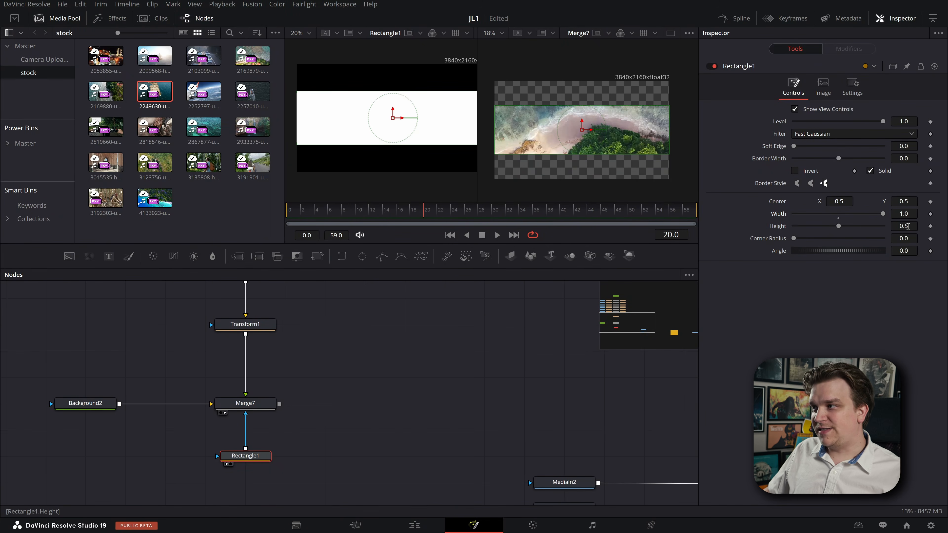
pyautogui.click(909, 226)
pyautogui.write('1')
pyautogui.press('Tab')
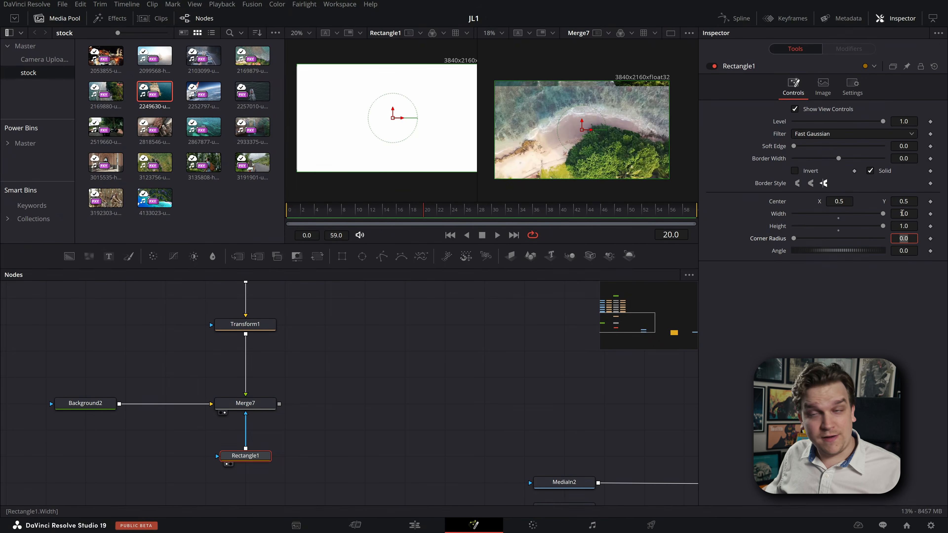
# Set Rectangle1's width to 0.333, shift its center X to about 0.172, and inspect the mask edge in Merge7.
pyautogui.click(902, 213)
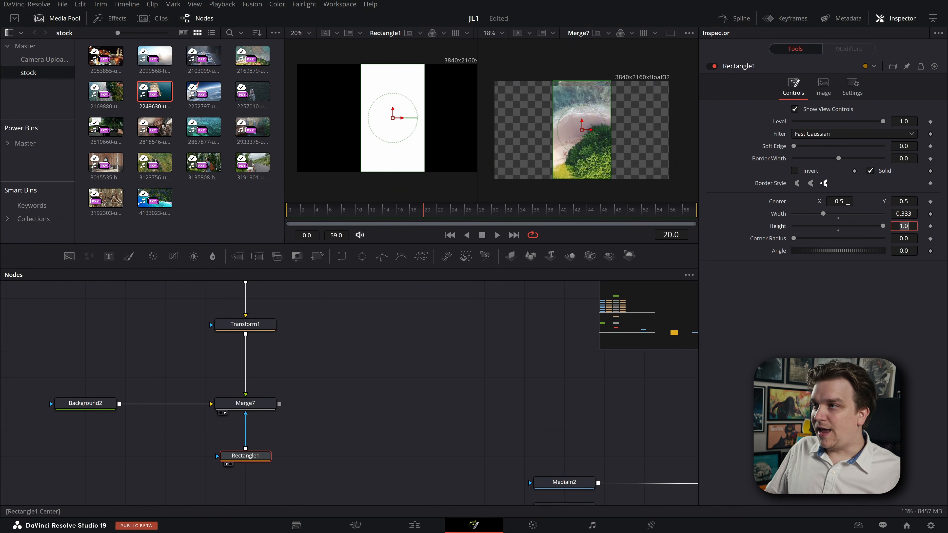
pyautogui.moveTo(847, 202); pyautogui.dragTo(806, 202)
pyautogui.scroll(4, 598, 166)
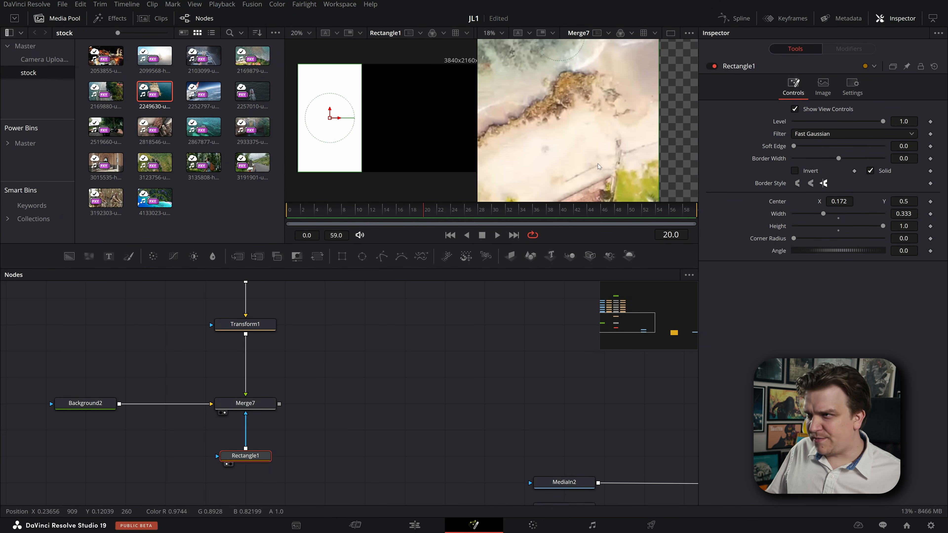
pyautogui.scroll(6, 598, 166)
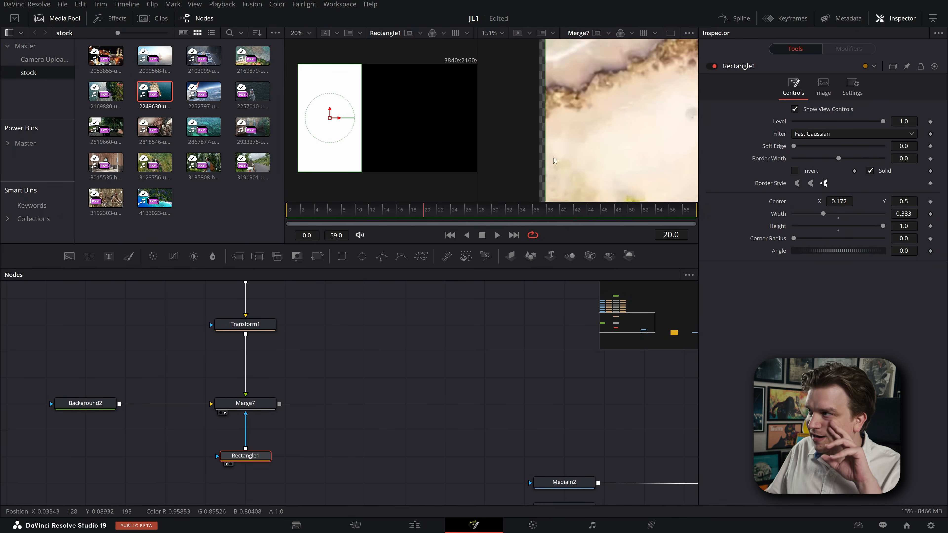
pyautogui.scroll(-5, 555, 161)
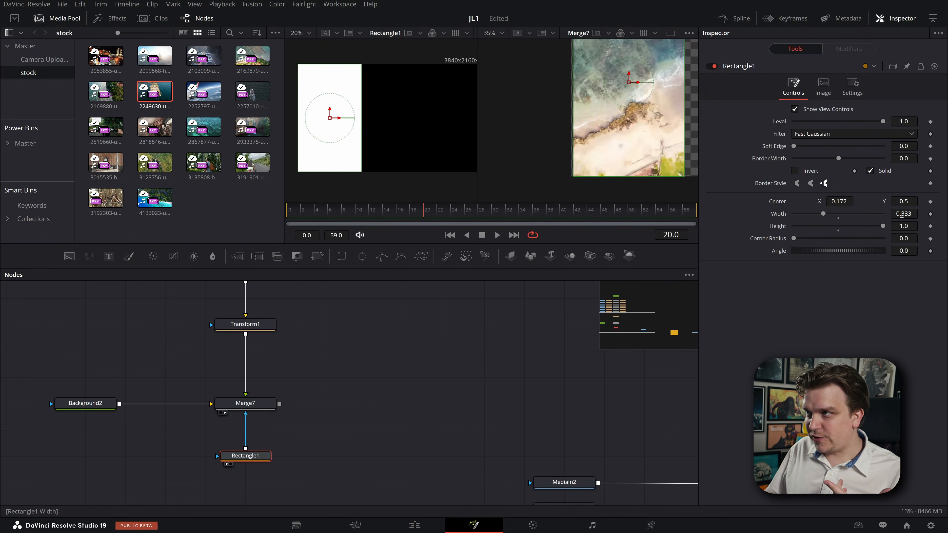
pyautogui.scroll(-2, 637, 150)
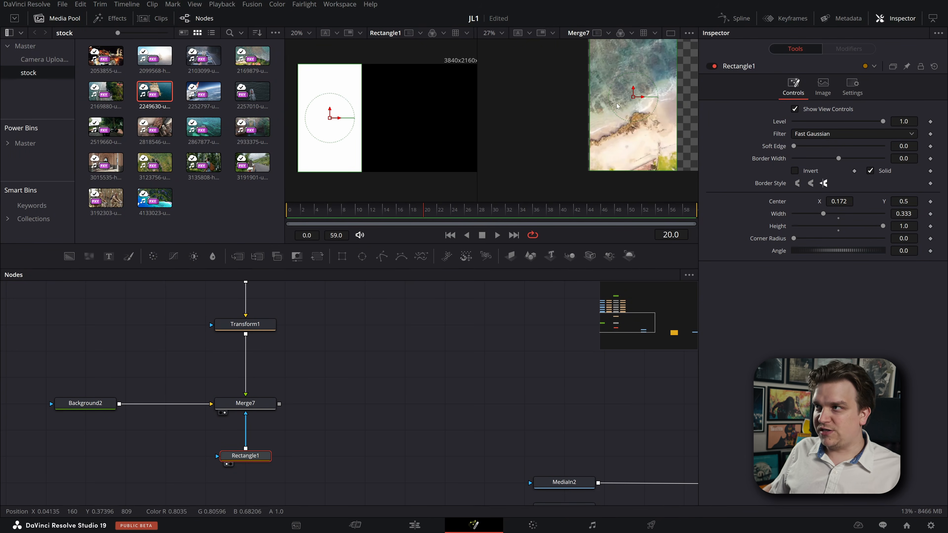
# Set Rectangle1's center X to 0.333/2 and check the alignment with the frame edge in Merge7.
pyautogui.click(912, 212)
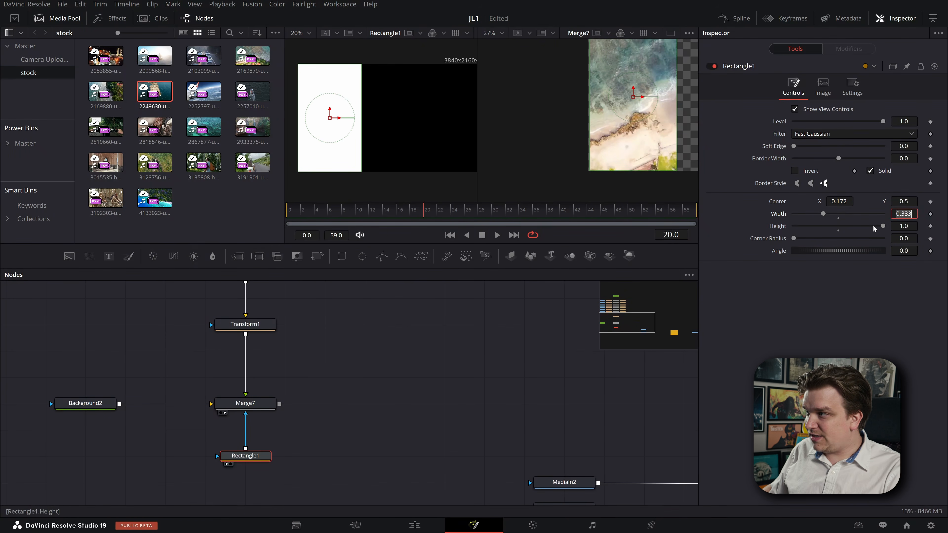
pyautogui.click(843, 201)
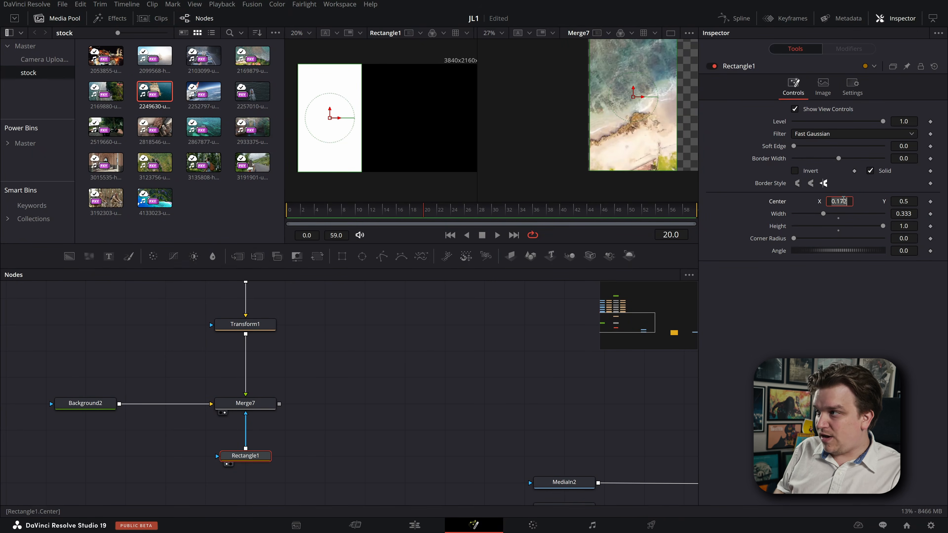
pyautogui.write('0.333')
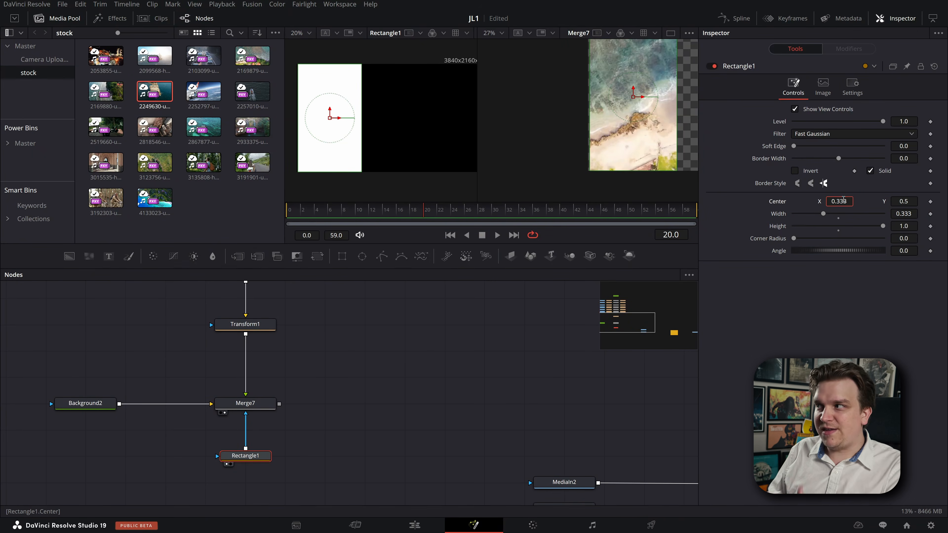
pyautogui.write('/2')
pyautogui.press('Tab')
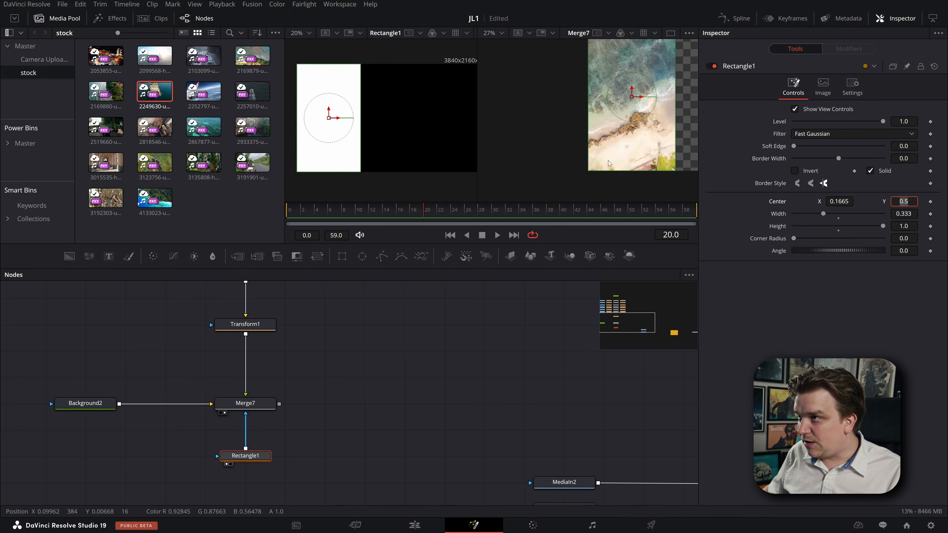
pyautogui.scroll(10, 608, 163)
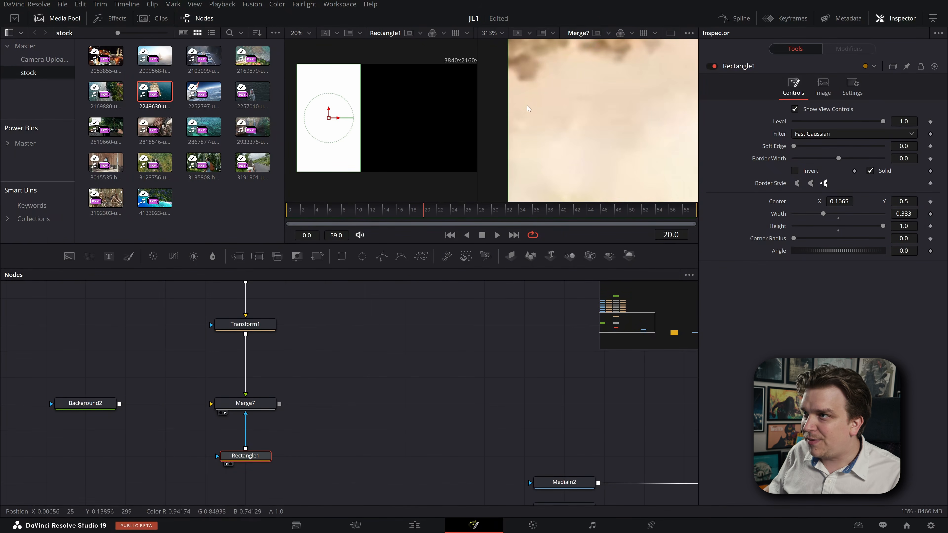
pyautogui.scroll(-12, 528, 108)
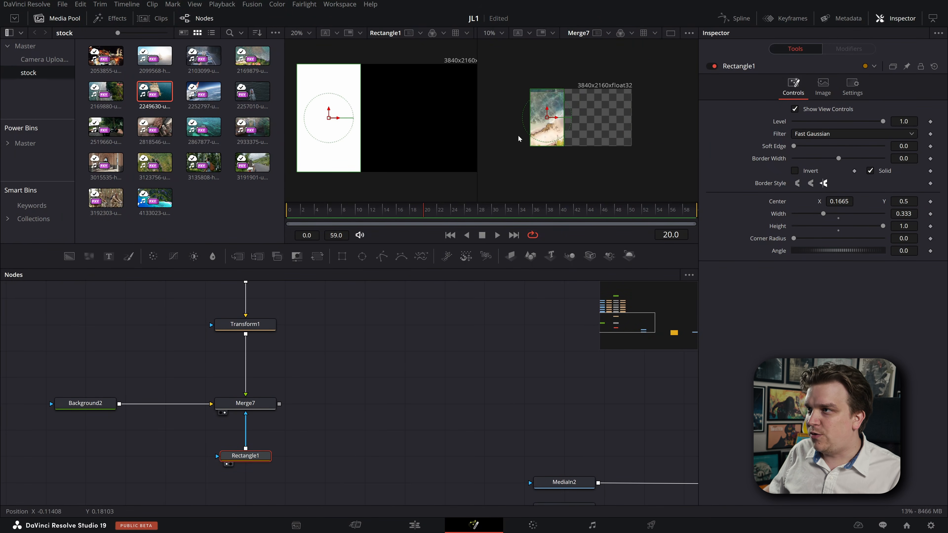
pyautogui.scroll(1, 519, 139)
# Try scrolling the stacked clips through the mask by moving Transform1's center Y to 0.167, and save the project.
pyautogui.click(381, 388)
pyautogui.click(245, 324)
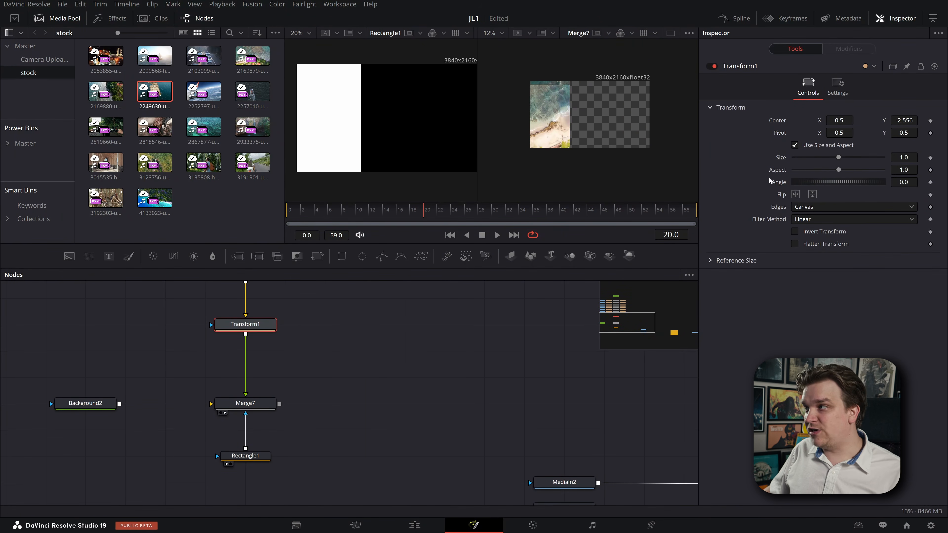
pyautogui.moveTo(907, 121)
pyautogui.mouseDown()
pyautogui.moveTo(945, 121)
pyautogui.moveTo(875, 121)
pyautogui.moveTo(946, 121)
pyautogui.moveTo(854, 120)
pyautogui.moveTo(914, 120)
pyautogui.mouseUp()
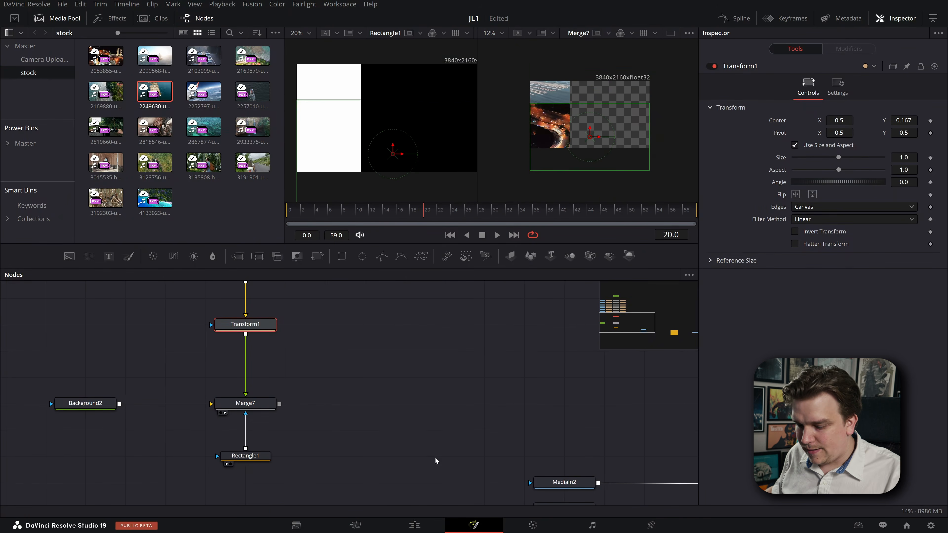
pyautogui.hotkey('ctrl', 's')
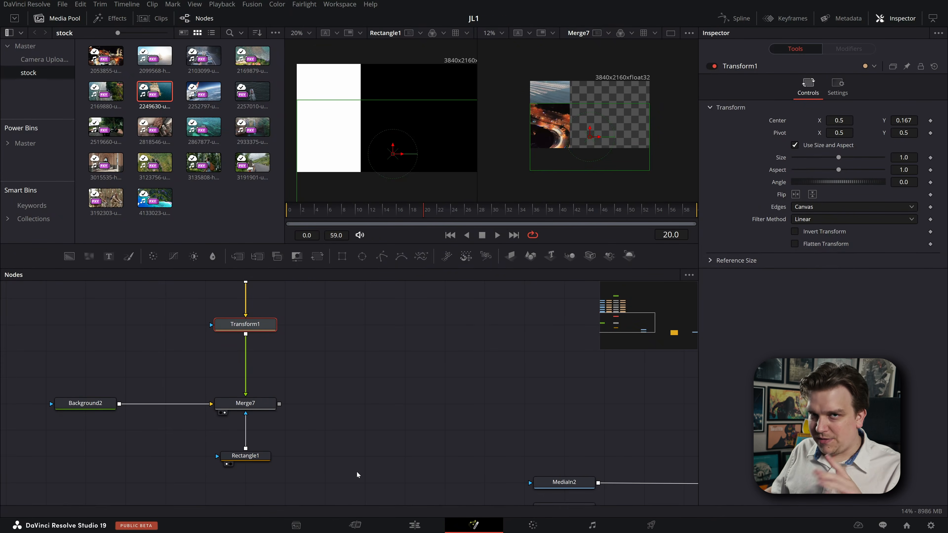
# Try moving Transform1's center Y to about -1.077 and save the project.
pyautogui.click(408, 400)
pyautogui.scroll(-5, 359, 358)
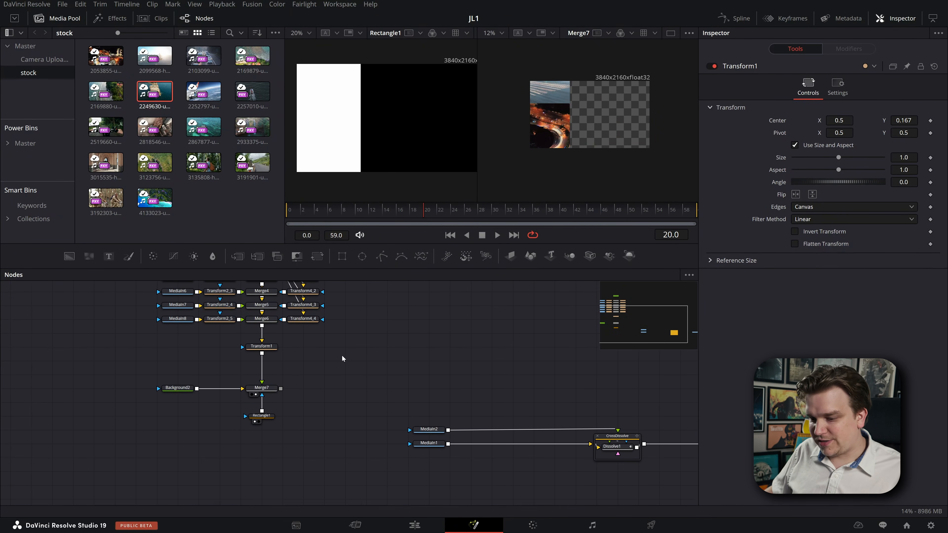
pyautogui.scroll(-2, 342, 359)
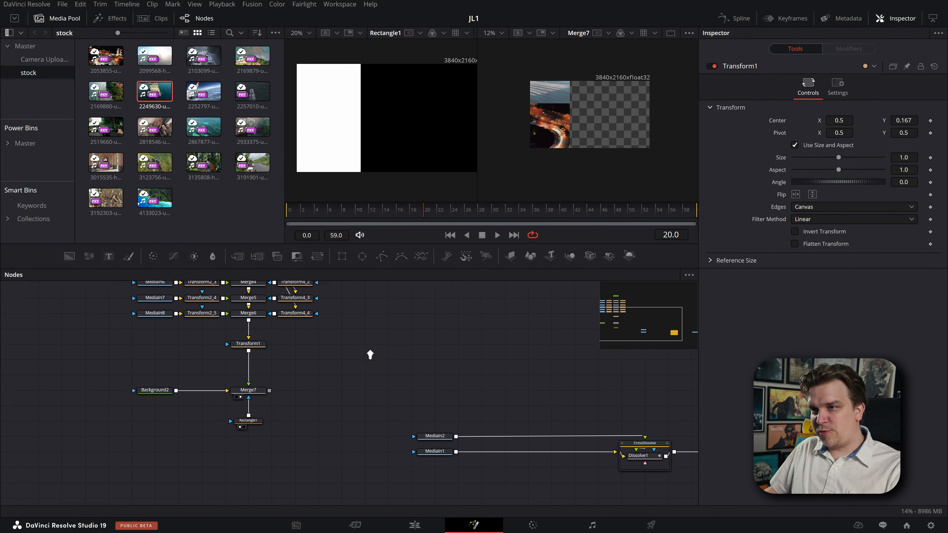
pyautogui.scroll(5, 333, 358)
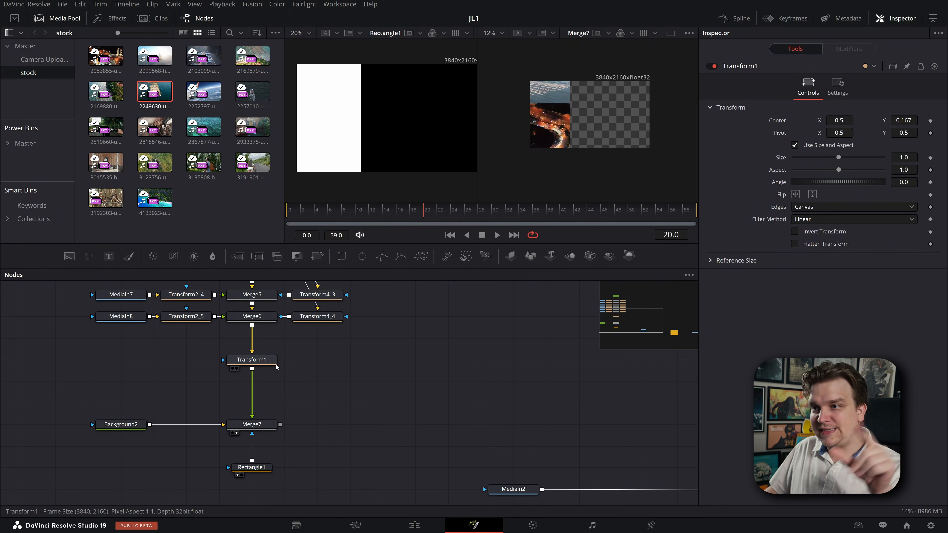
pyautogui.click(273, 361)
pyautogui.moveTo(904, 121); pyautogui.dragTo(865, 121)
pyautogui.click(403, 387)
pyautogui.hotkey('ctrl', 's')
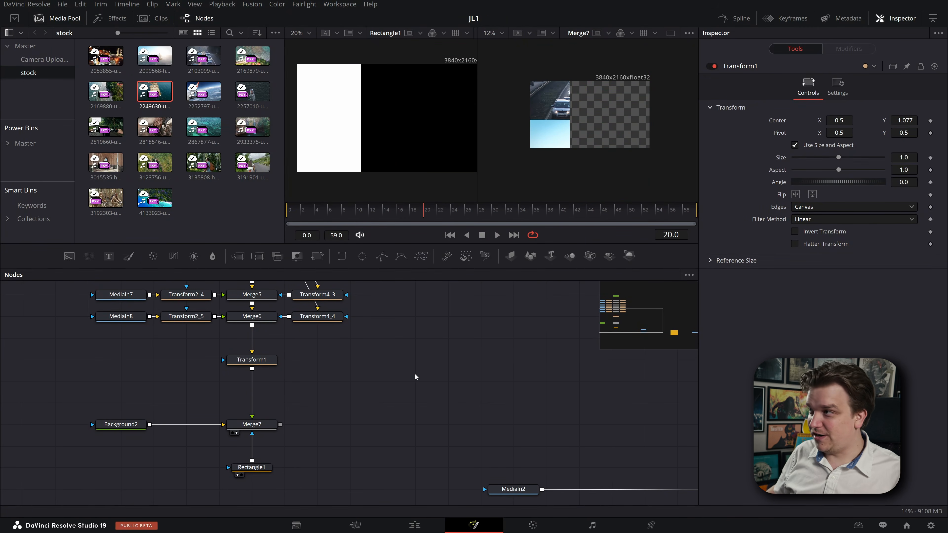
# Modify Transform1's Center with an XY Path.
pyautogui.rightClick(777, 123)
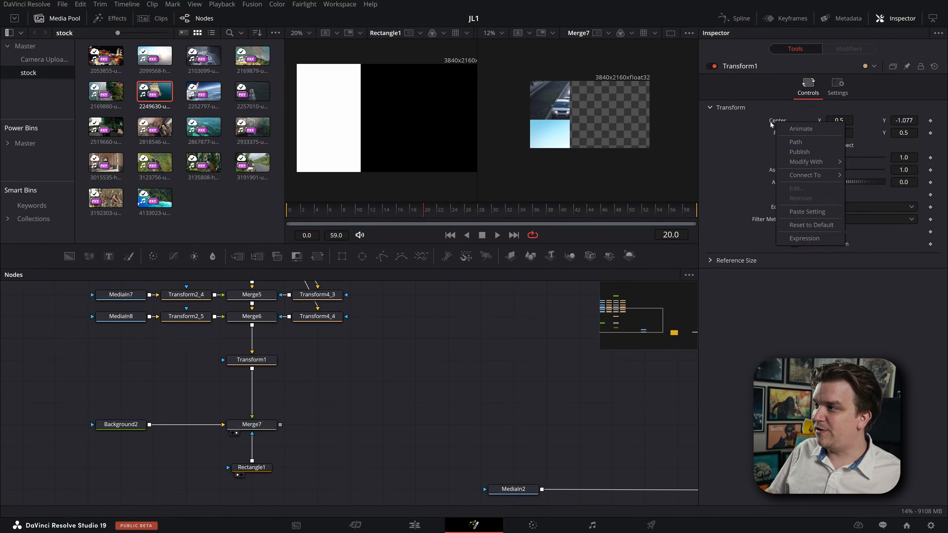
pyautogui.moveTo(821, 161)
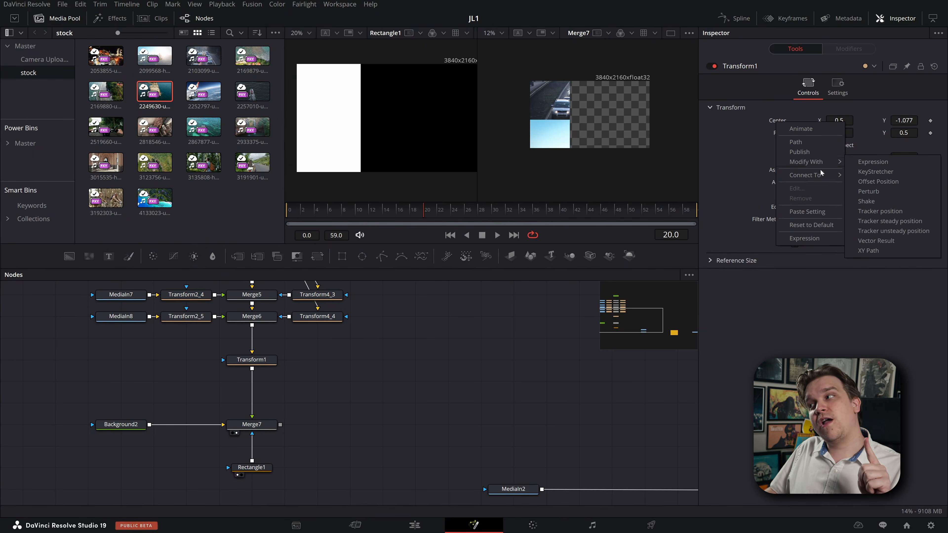
pyautogui.click(882, 251)
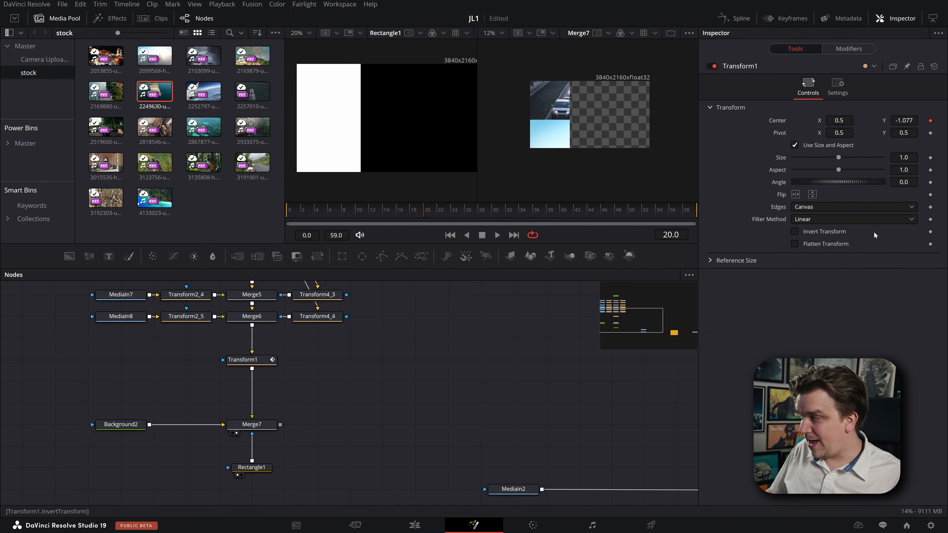
# Remove the keyframe animation from both the X and Y values of Transform1's XYPath1 modifier.
pyautogui.click(841, 52)
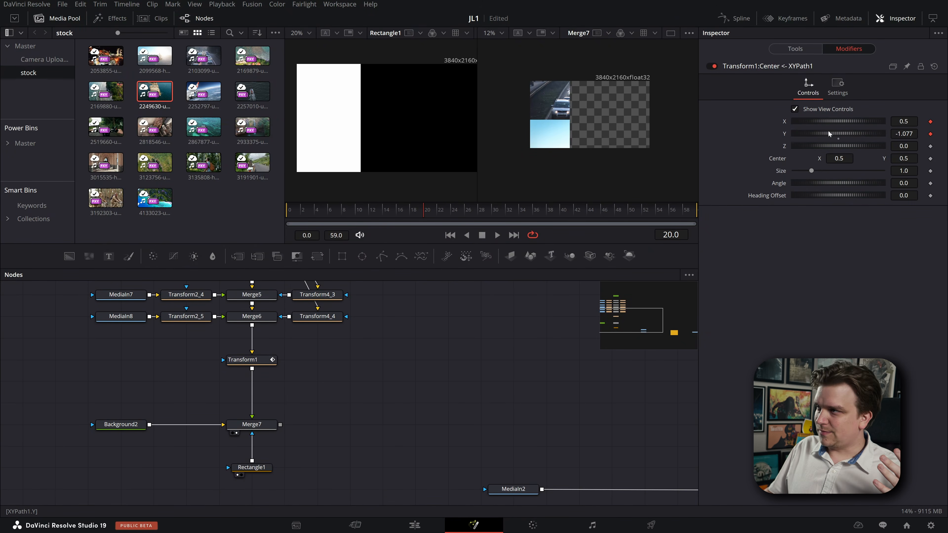
pyautogui.rightClick(785, 125)
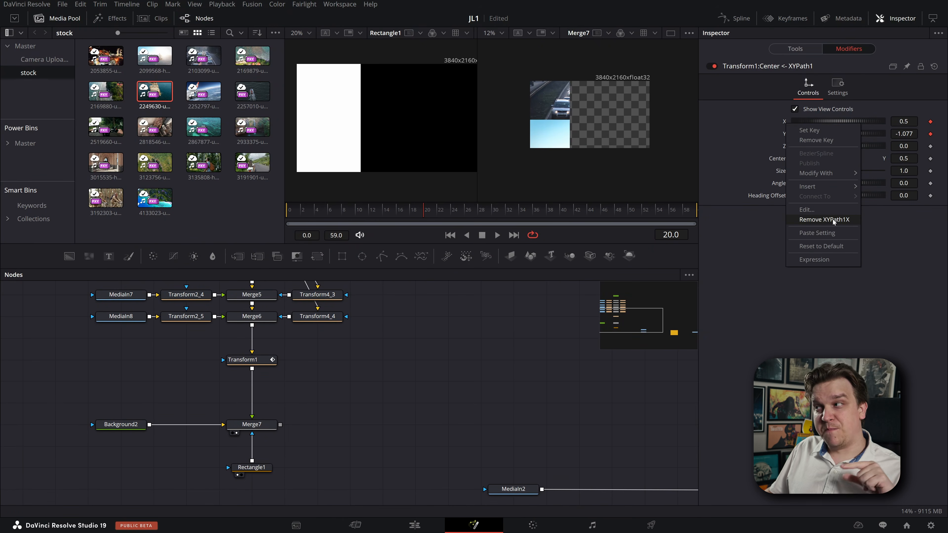
pyautogui.click(839, 221)
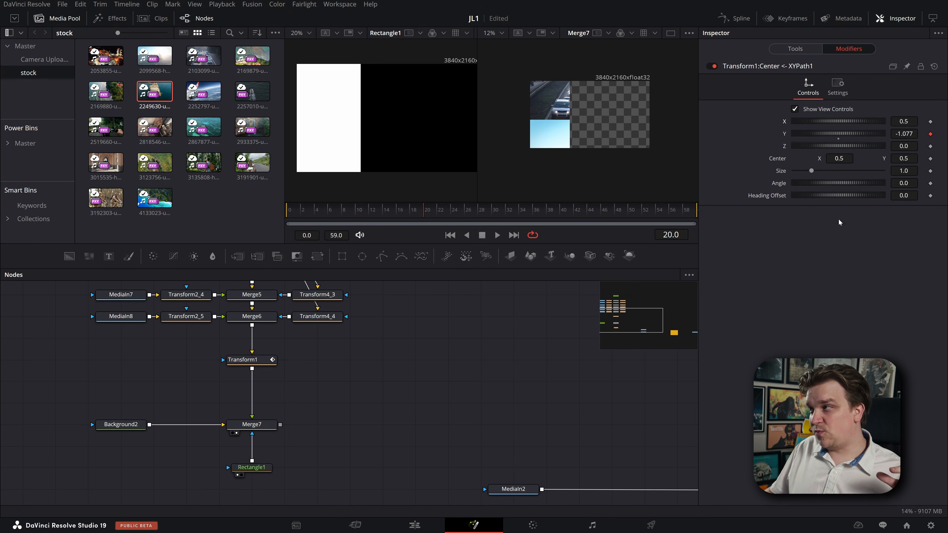
pyautogui.rightClick(786, 135)
pyautogui.click(839, 231)
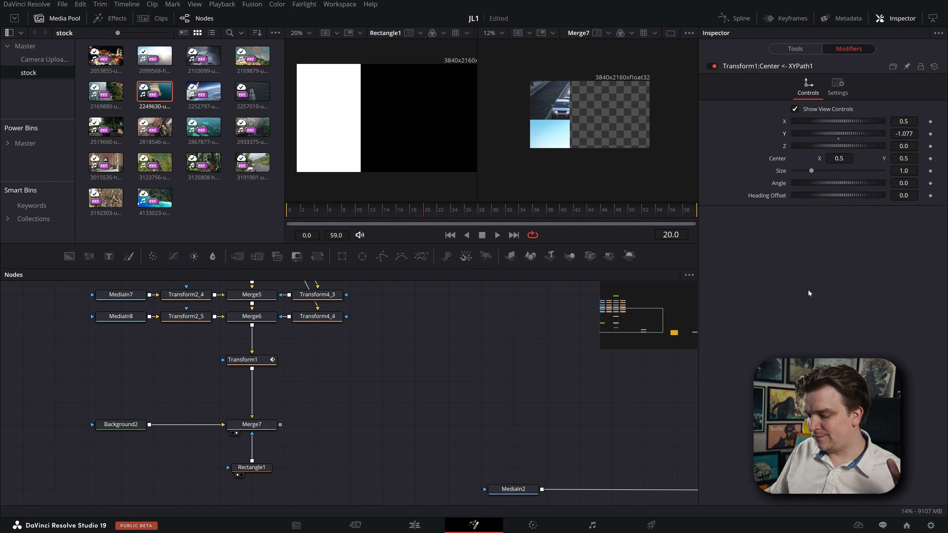
# Modify the XY Path's Y value with Anim Curves and set its curve to Custom, keeping Transition as the source.
pyautogui.rightClick(785, 135)
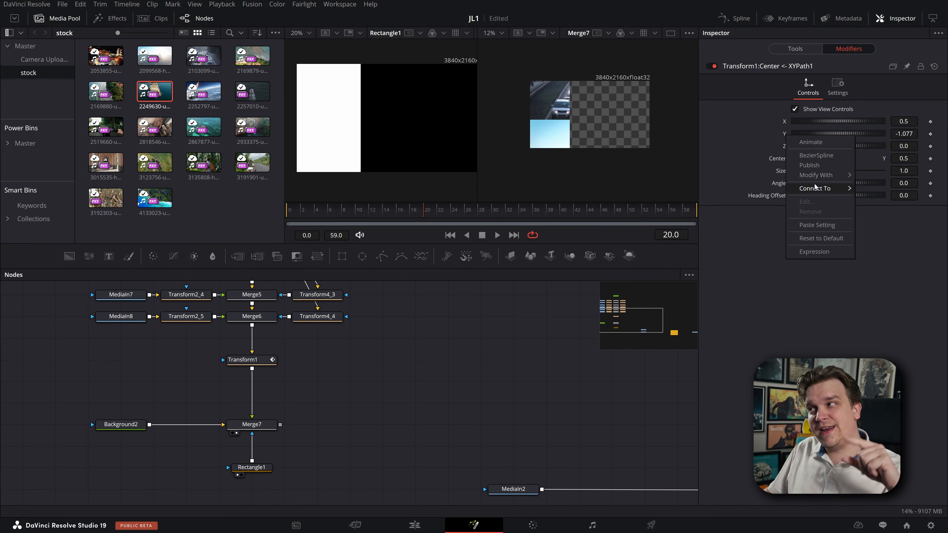
pyautogui.moveTo(811, 176)
pyautogui.click(778, 176)
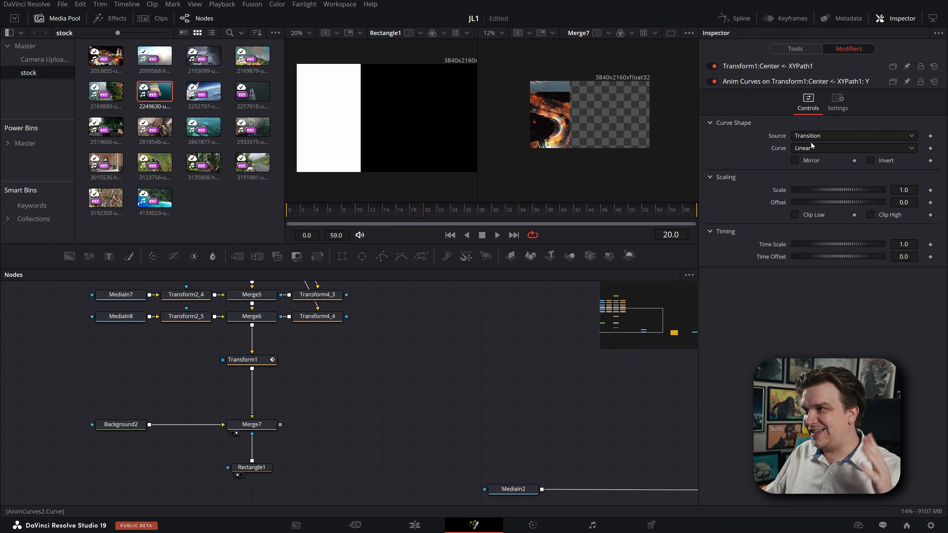
pyautogui.click(807, 149)
pyautogui.click(804, 183)
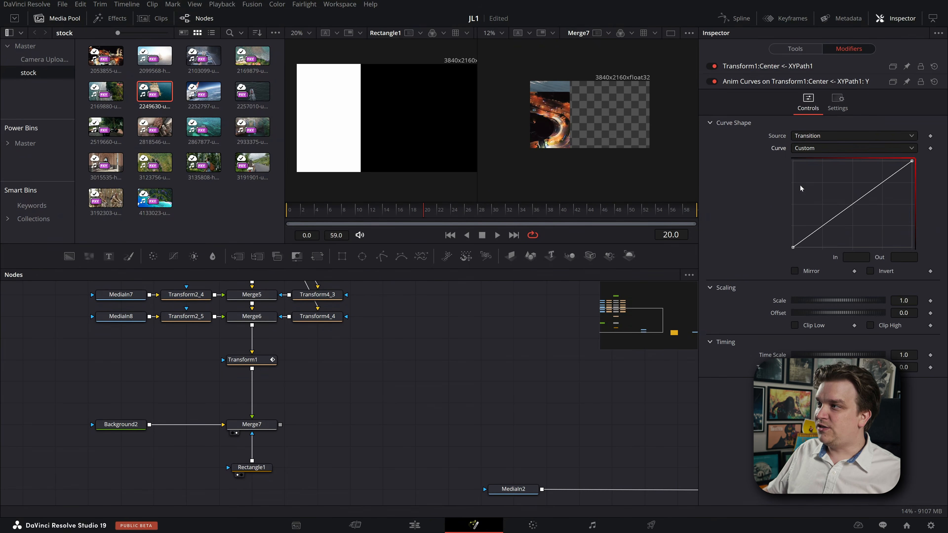
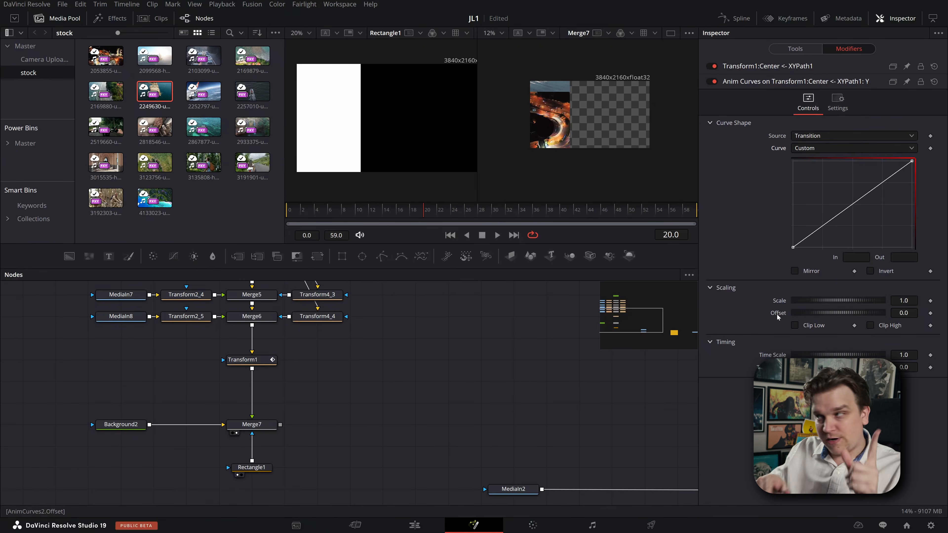
# Set the Offset of the Anim Curves modifier on XYPath1's Y to 1.5.
pyautogui.click(903, 313)
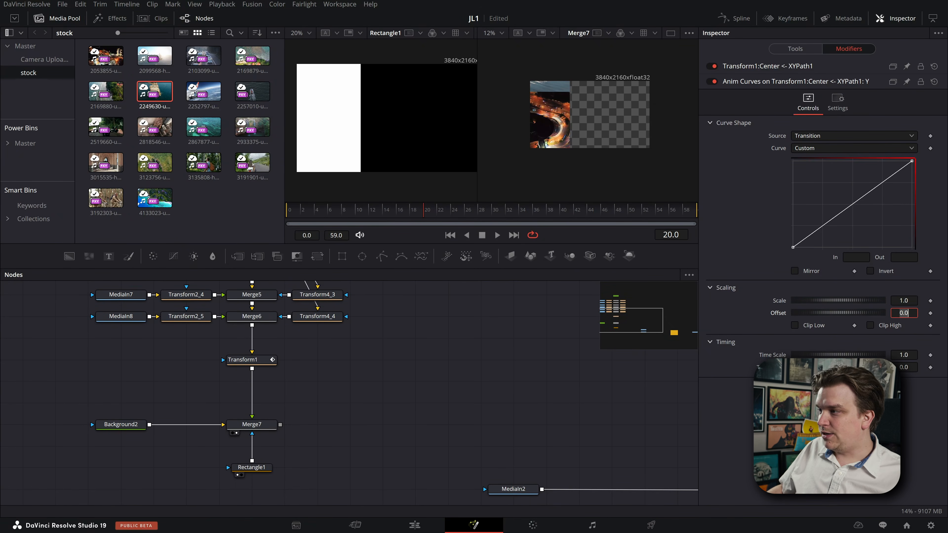
pyautogui.write('1.554')
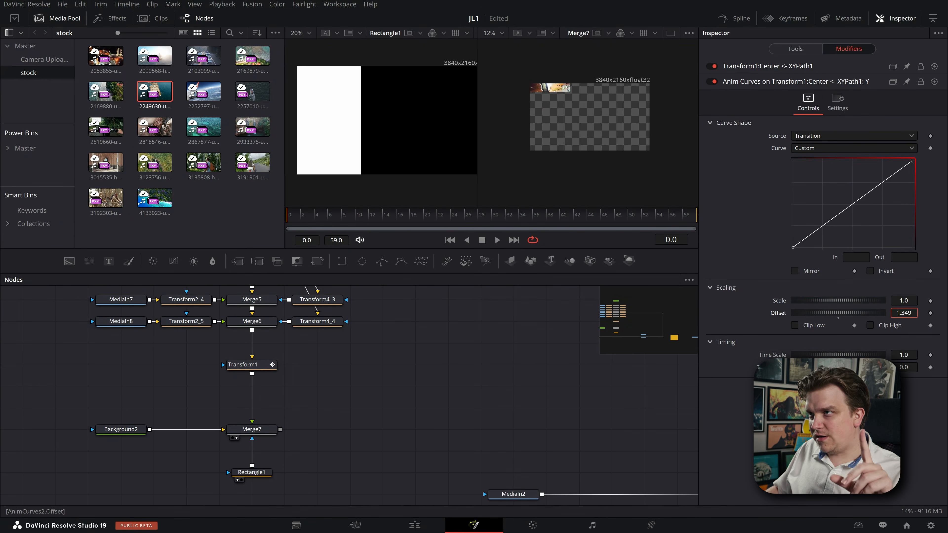
pyautogui.press('Return')
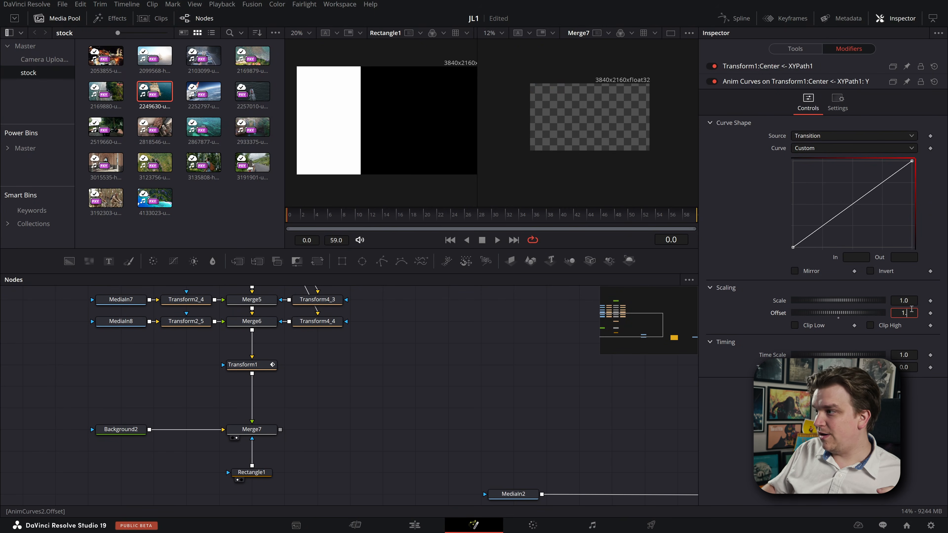
pyautogui.press('Tab')
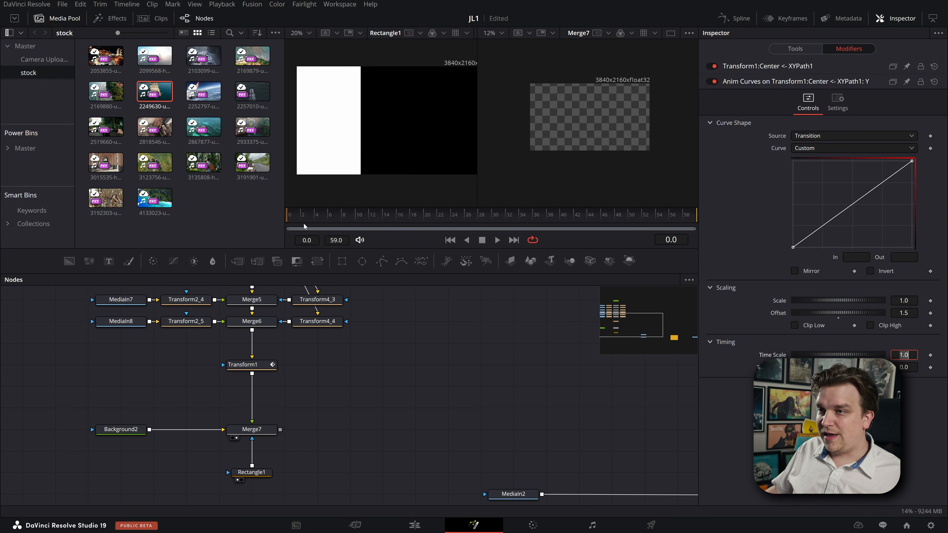
# At frame 59, set the Anim Curves Scale to -7 and scrub through the animation to check it.
pyautogui.moveTo(323, 215); pyautogui.dragTo(433, 247)
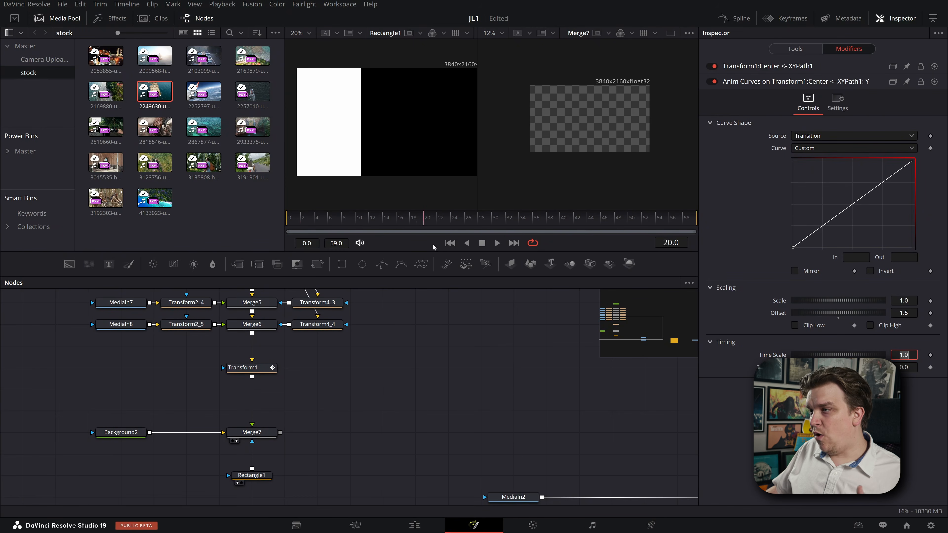
pyautogui.moveTo(654, 253); pyautogui.dragTo(696, 251)
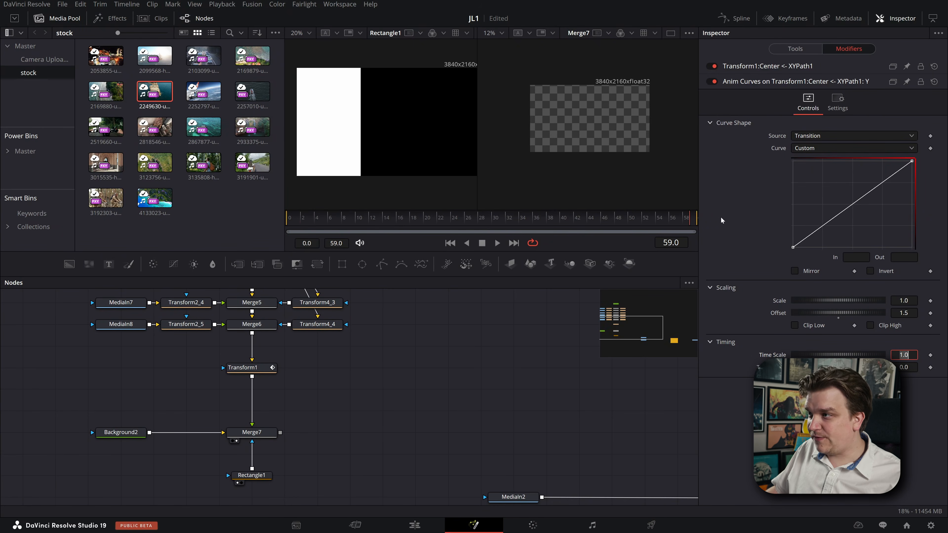
pyautogui.moveTo(904, 300); pyautogui.dragTo(823, 301)
pyautogui.doubleClick(906, 300)
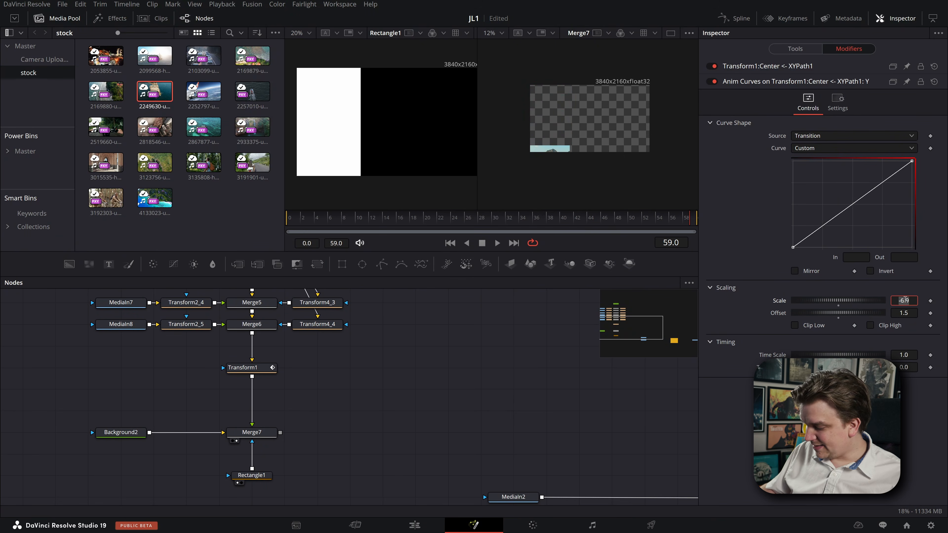
pyautogui.press('BackSpace')
pyautogui.write('-7')
pyautogui.press('Return')
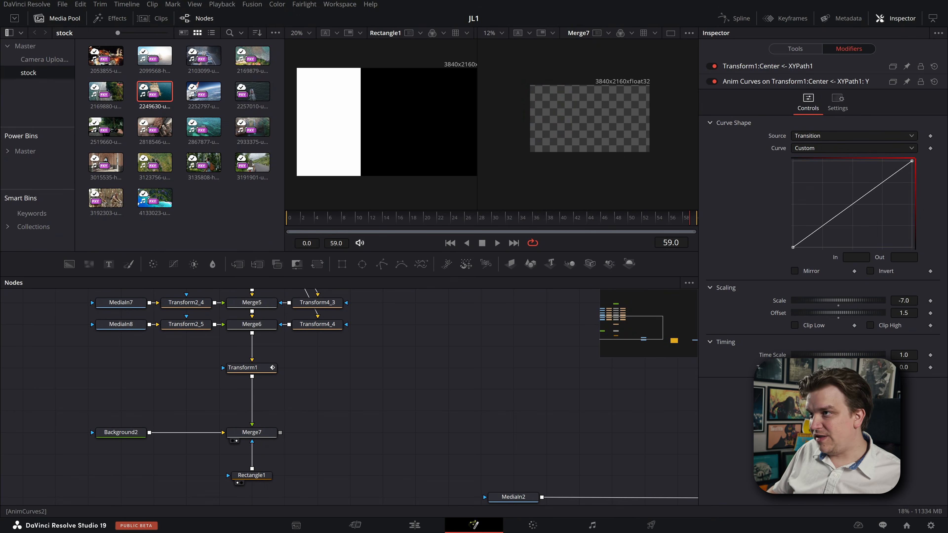
pyautogui.moveTo(294, 225); pyautogui.dragTo(704, 223)
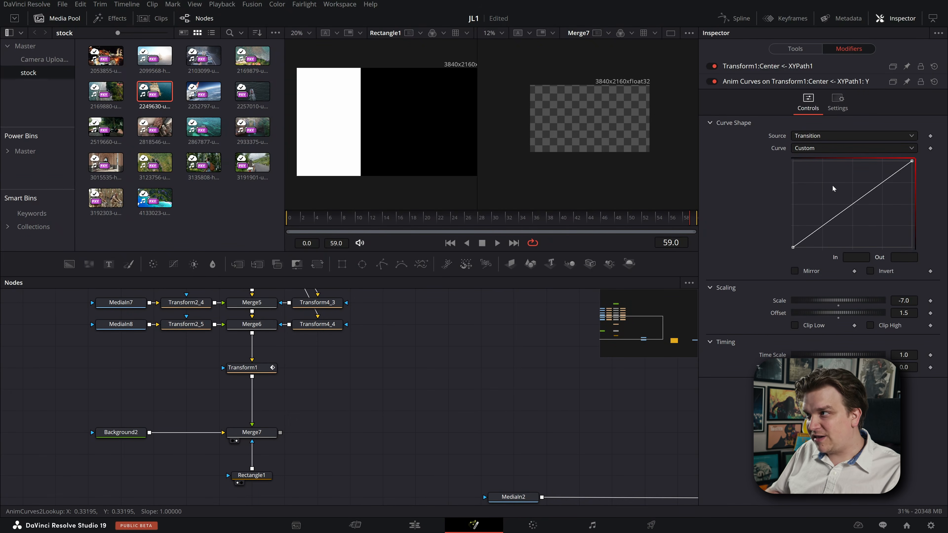
# Smooth the custom Anim Curves curve into an ease-in, ease-out shape and play back the scroll.
pyautogui.press('s')
pyautogui.press('space')
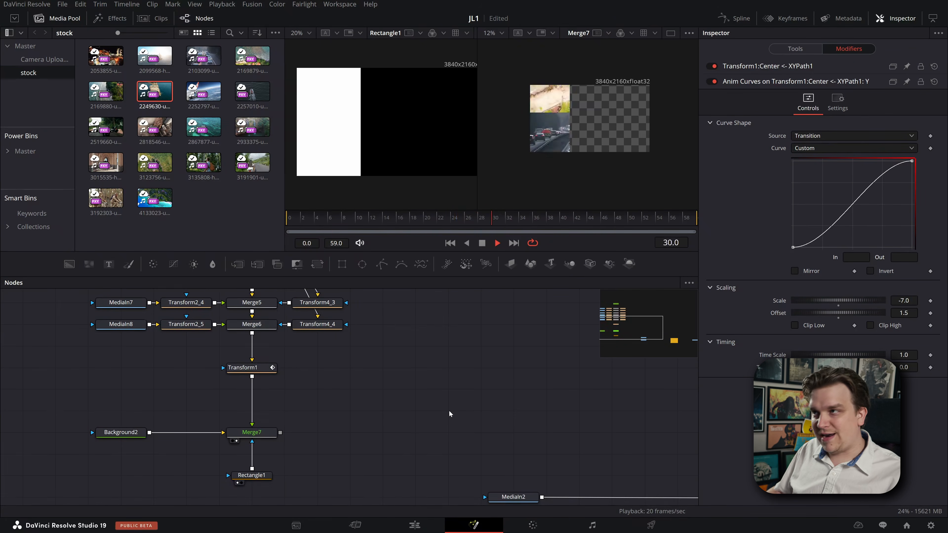
pyautogui.press('space')
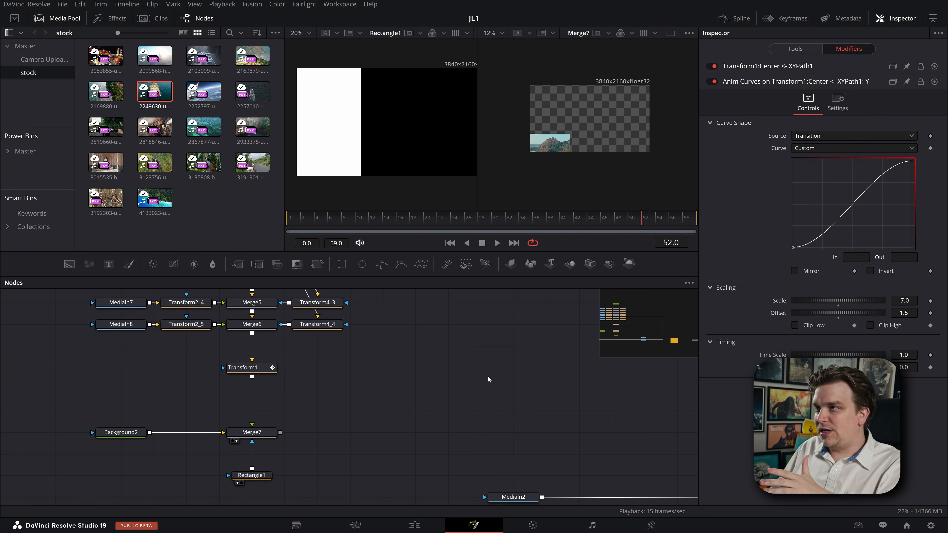
# Look over the remaining transition nodes and scrub to frame 40 to review the masked column's scroll.
pyautogui.scroll(-4, 488, 379)
pyautogui.moveTo(456, 384); pyautogui.dragTo(235, 339)
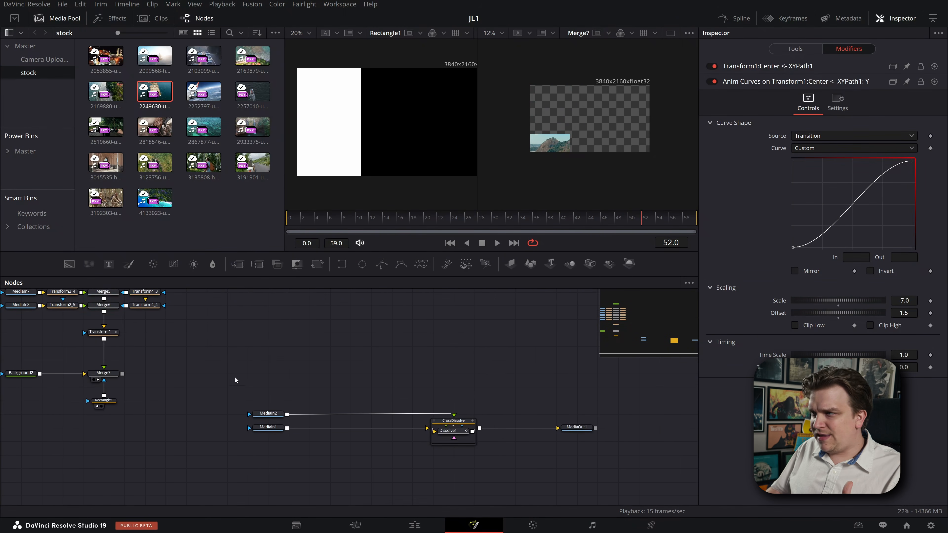
pyautogui.moveTo(247, 380); pyautogui.dragTo(515, 450)
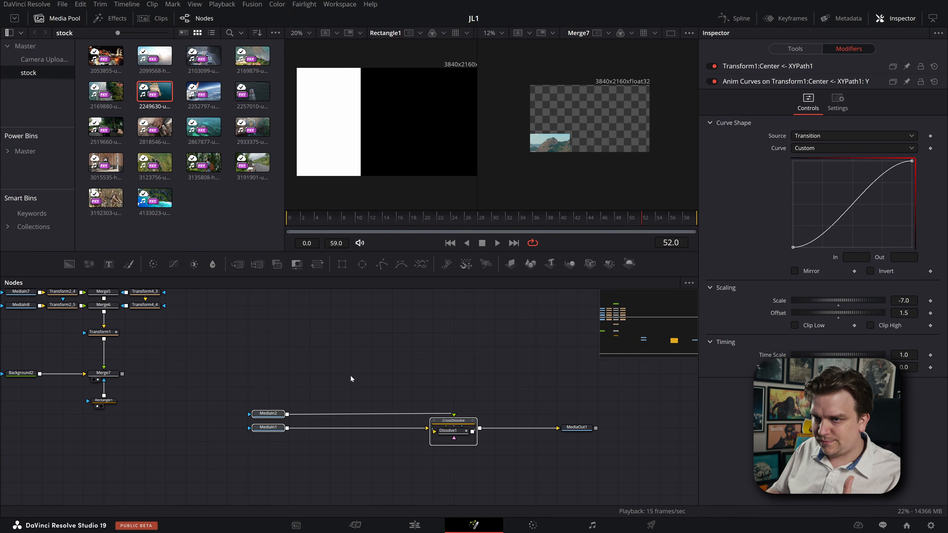
pyautogui.scroll(-1, 351, 375)
pyautogui.moveTo(351, 375); pyautogui.dragTo(407, 401)
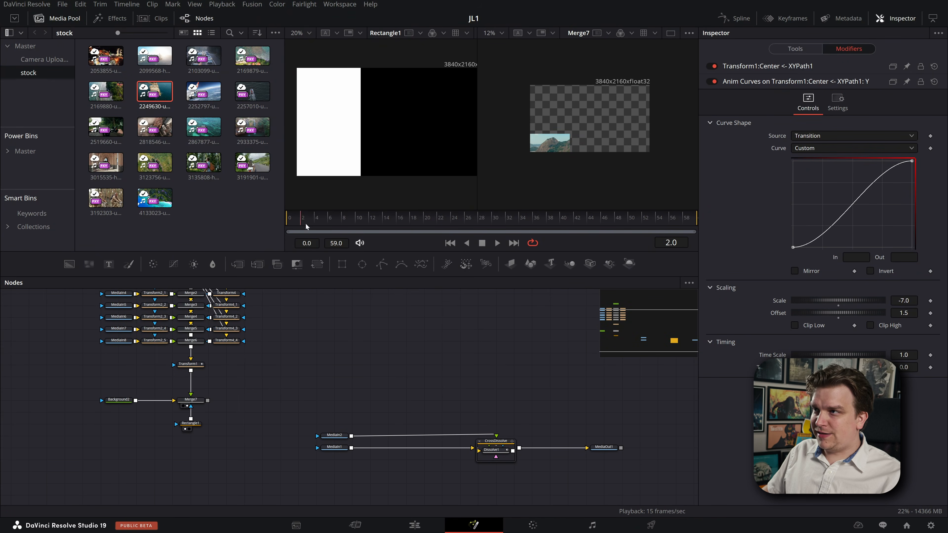
pyautogui.moveTo(306, 226); pyautogui.dragTo(560, 242)
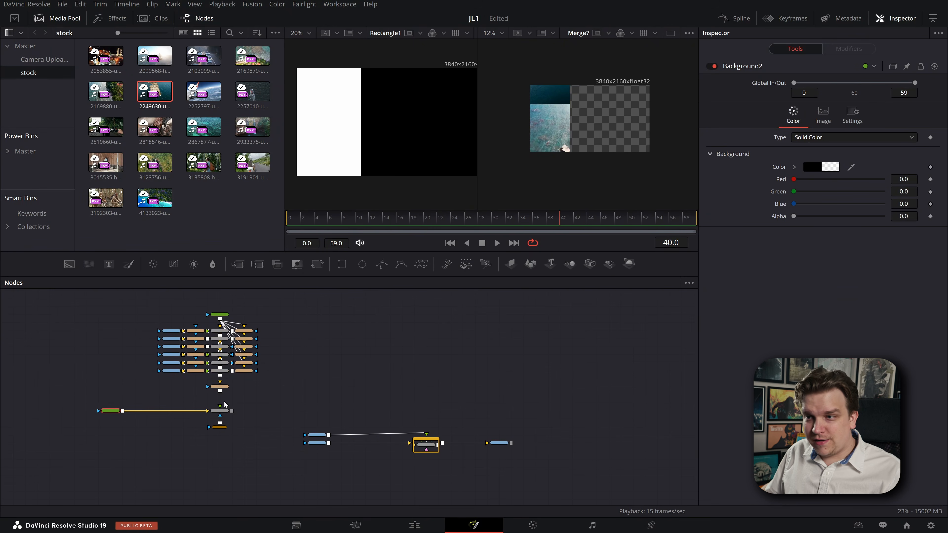
# Duplicate the whole column node group without Background2 and place the copy directly beside the original.
pyautogui.moveTo(286, 301); pyautogui.dragTo(178, 380)
pyautogui.moveTo(145, 304); pyautogui.dragTo(263, 441)
pyautogui.scroll(5, 277, 375)
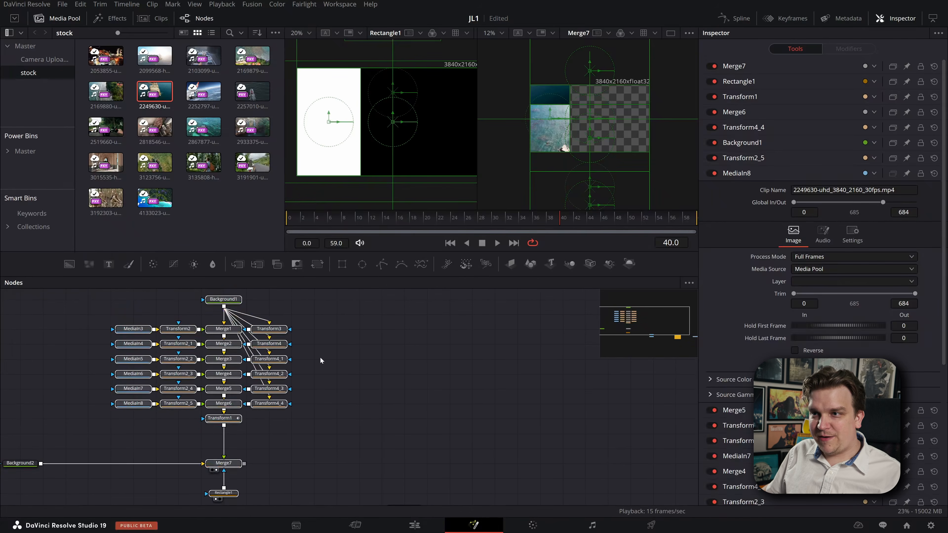
pyautogui.scroll(-3, 317, 377)
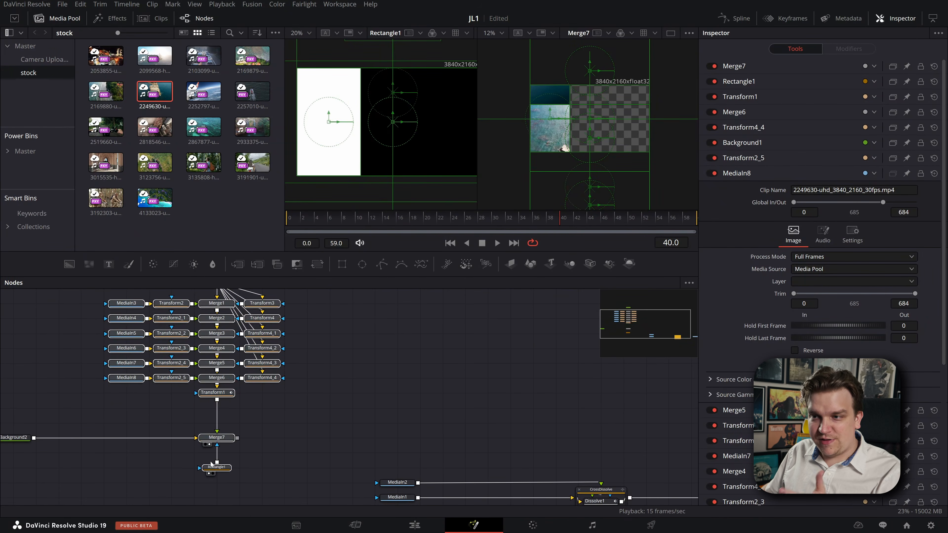
pyautogui.scroll(-3, 285, 407)
pyautogui.hotkey('ctrl', 'v')
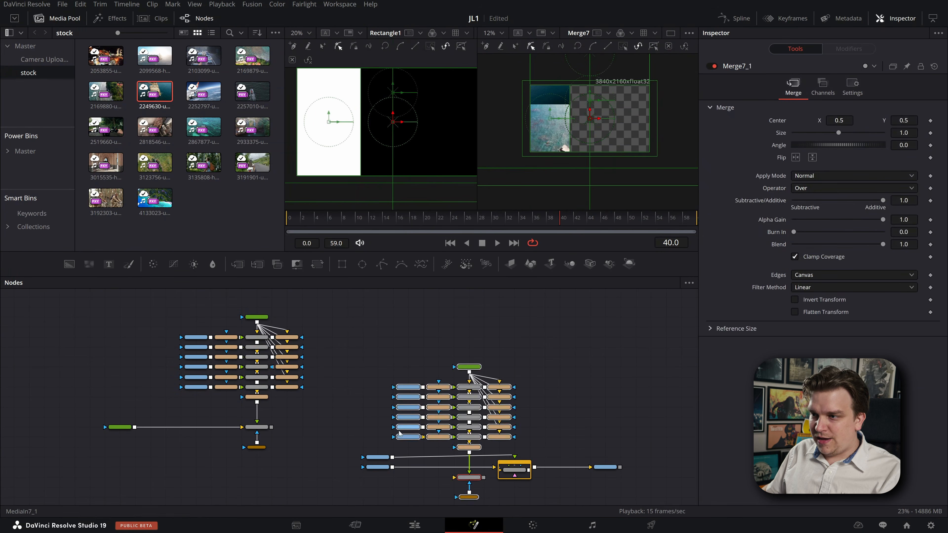
pyautogui.moveTo(403, 436); pyautogui.dragTo(327, 388)
# Paste a second copy of the column group beside the first, and move the MediaIn1, MediaIn2, CrossDissolve and MediaOut1 nodes below the columns.
pyautogui.hotkey('ctrl', 'v')
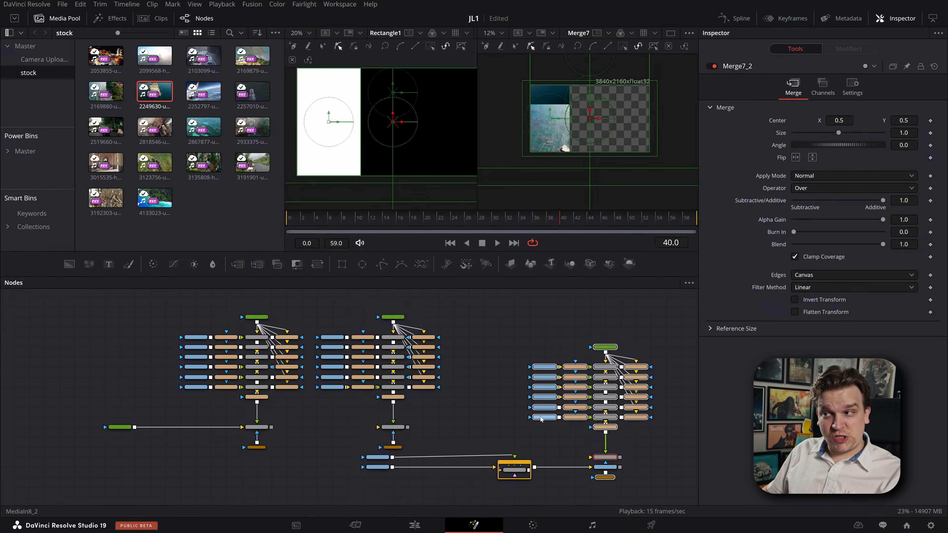
pyautogui.moveTo(545, 387)
pyautogui.mouseDown()
pyautogui.moveTo(460, 386)
pyautogui.moveTo(474, 387)
pyautogui.mouseUp()
pyautogui.moveTo(572, 488); pyautogui.dragTo(479, 444)
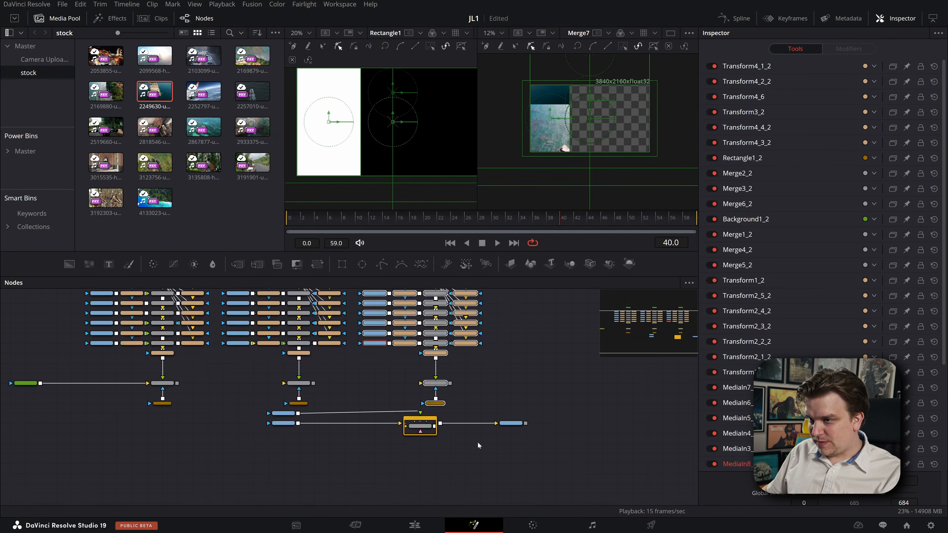
pyautogui.moveTo(579, 467)
pyautogui.mouseDown()
pyautogui.moveTo(272, 424)
pyautogui.moveTo(274, 416)
pyautogui.mouseUp()
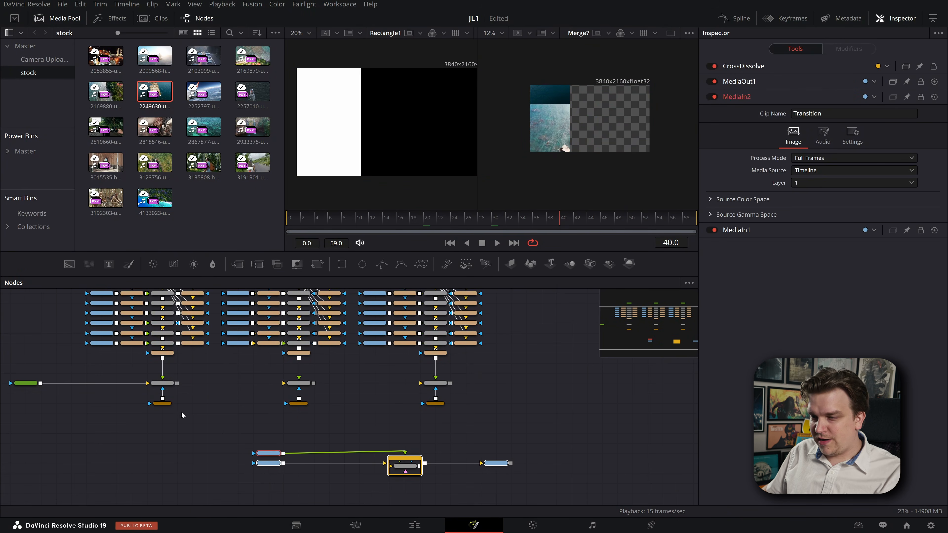
# Chain the three columns by connecting Merge7's output to Merge7_1's background and Merge7_1's output to Merge7_2's background.
pyautogui.scroll(5, 187, 404)
pyautogui.moveTo(168, 351); pyautogui.dragTo(412, 353)
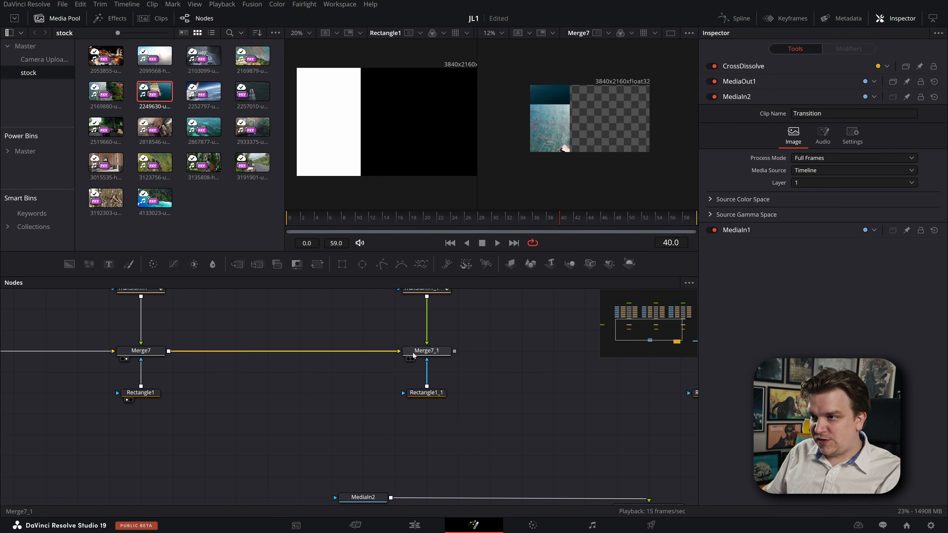
pyautogui.moveTo(495, 365)
pyautogui.mouseDown()
pyautogui.moveTo(288, 381)
pyautogui.moveTo(499, 365)
pyautogui.moveTo(485, 366)
pyautogui.mouseUp()
pyautogui.moveTo(326, 411); pyautogui.dragTo(478, 389)
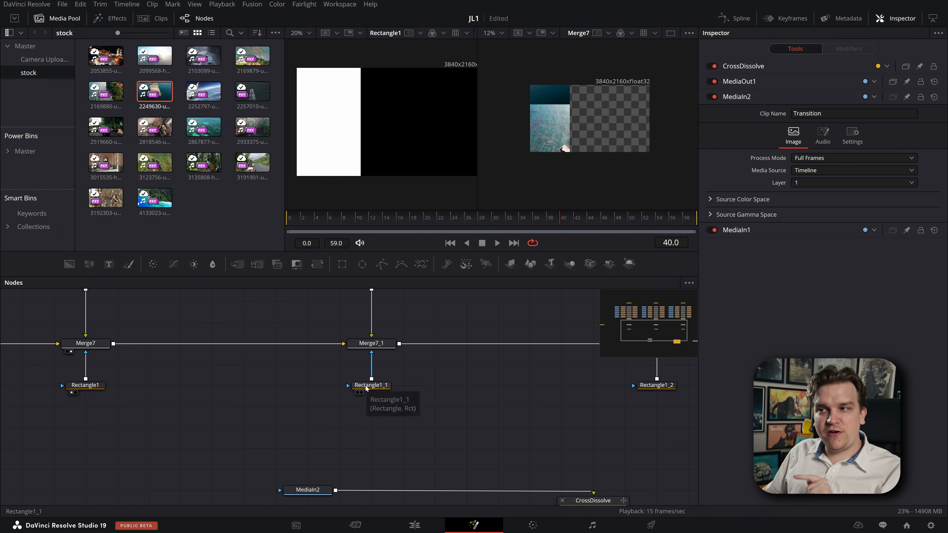
# Set the Center X of the Rectangle1_1 mask to 0.5.
pyautogui.click(366, 388)
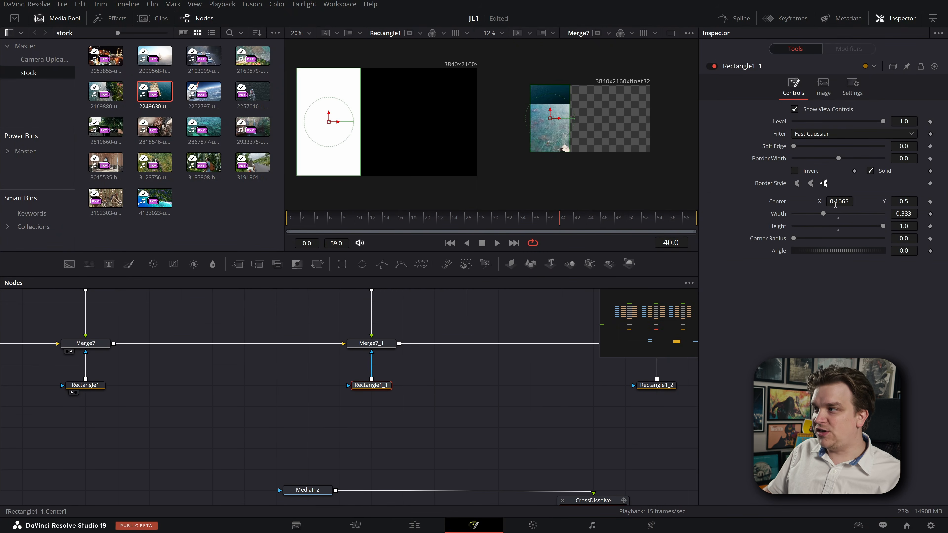
pyautogui.click(838, 204)
pyautogui.write('.5')
pyautogui.press('Tab')
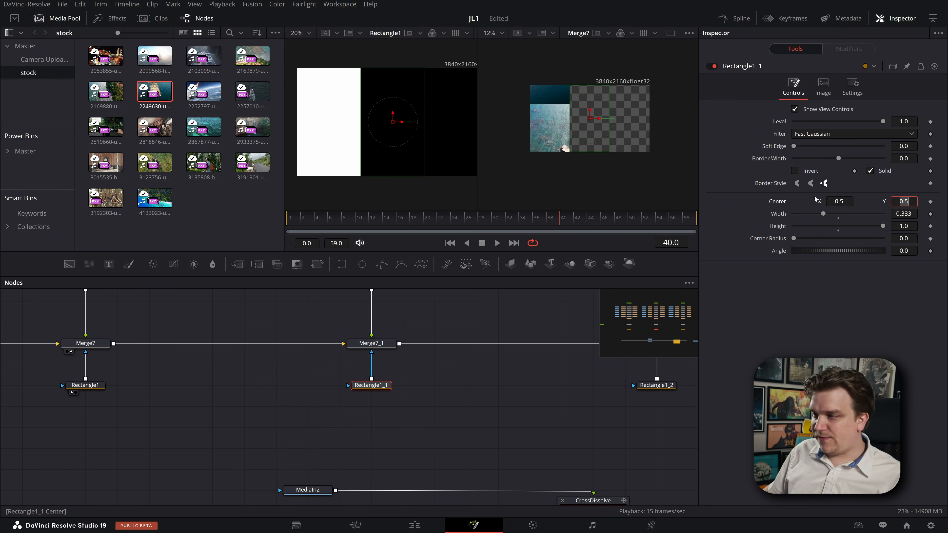
# Set the Center X of the Rectangle1_2 mask to 0.8335, as 1 minus its current value.
pyautogui.click(651, 388)
pyautogui.hscroll(5, 497, 396)
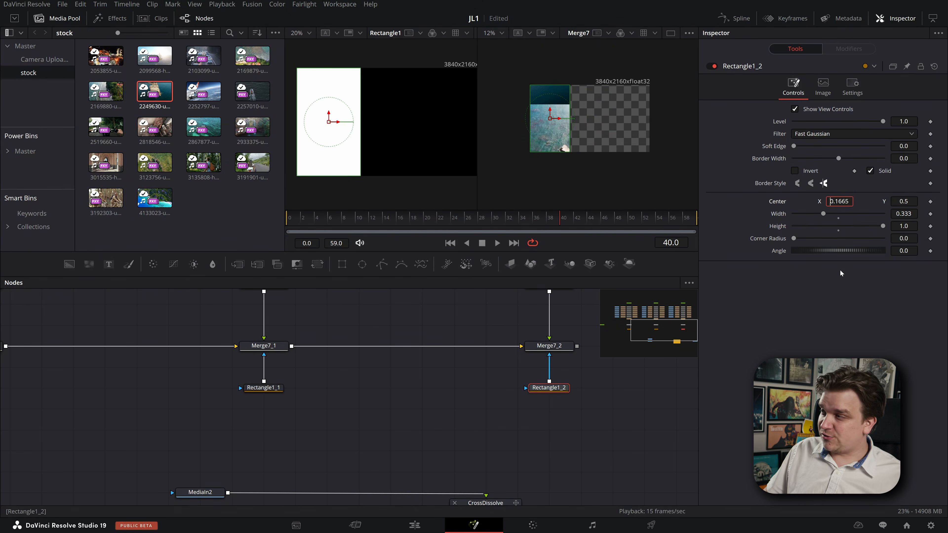
pyautogui.write('1-')
pyautogui.press('Tab')
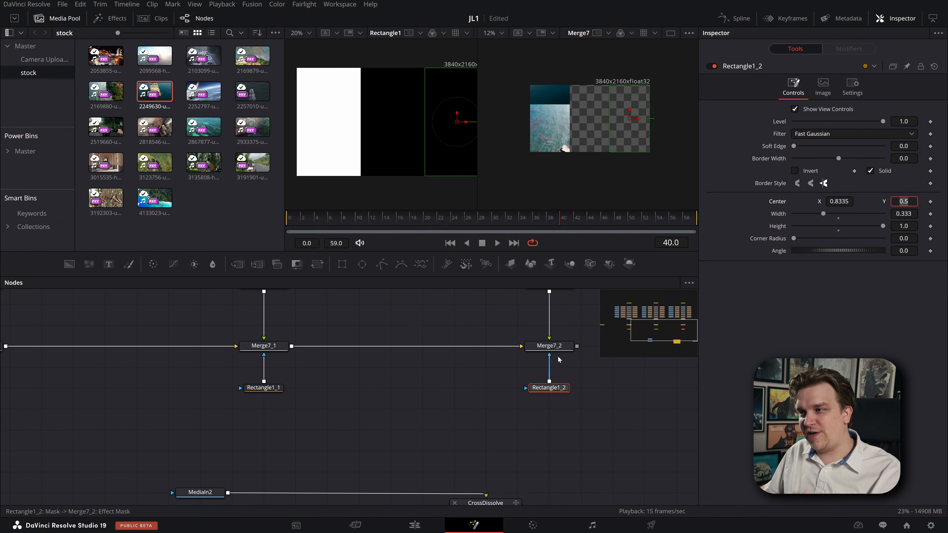
# Show Merge7_2 in the second viewer and scrub to frame 44 to review the three combined columns.
pyautogui.click(547, 347)
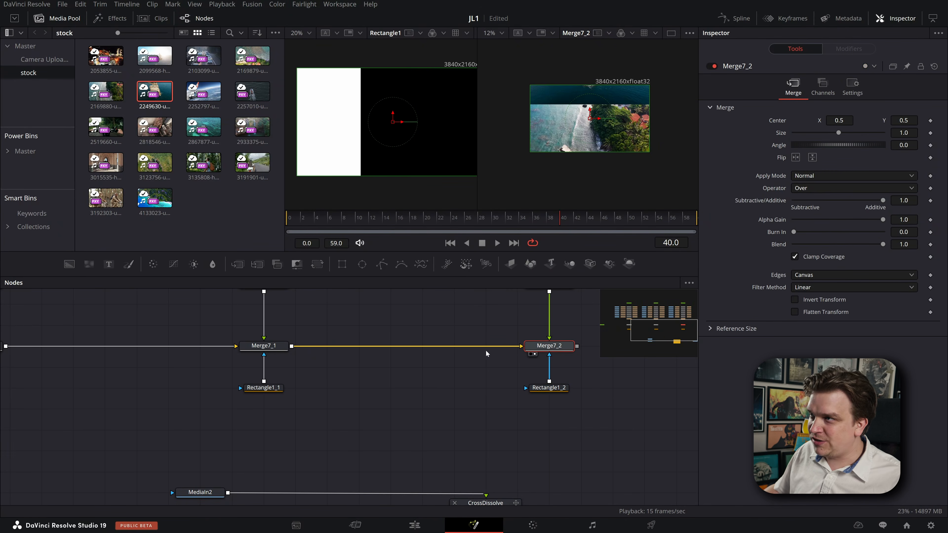
pyautogui.moveTo(418, 299); pyautogui.dragTo(429, 390)
pyautogui.scroll(2, 439, 387)
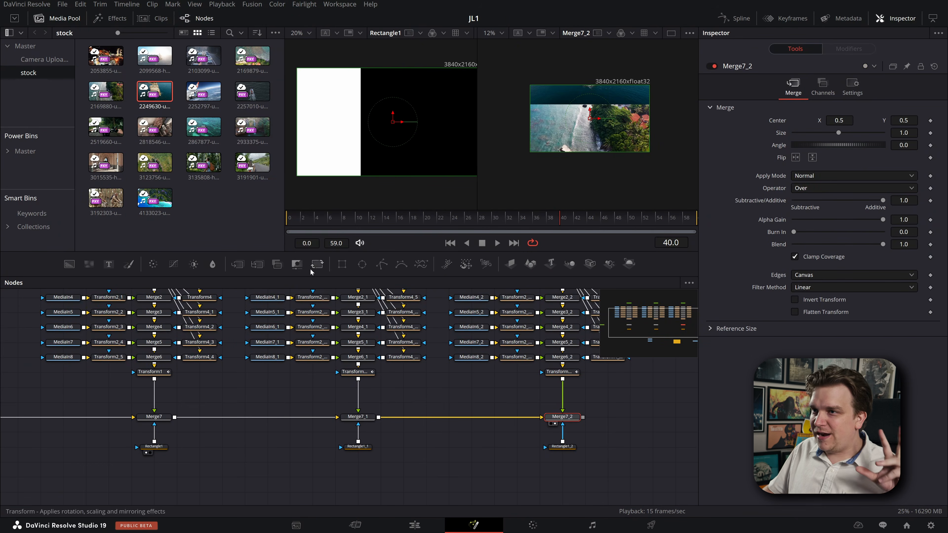
pyautogui.moveTo(314, 220); pyautogui.dragTo(582, 221)
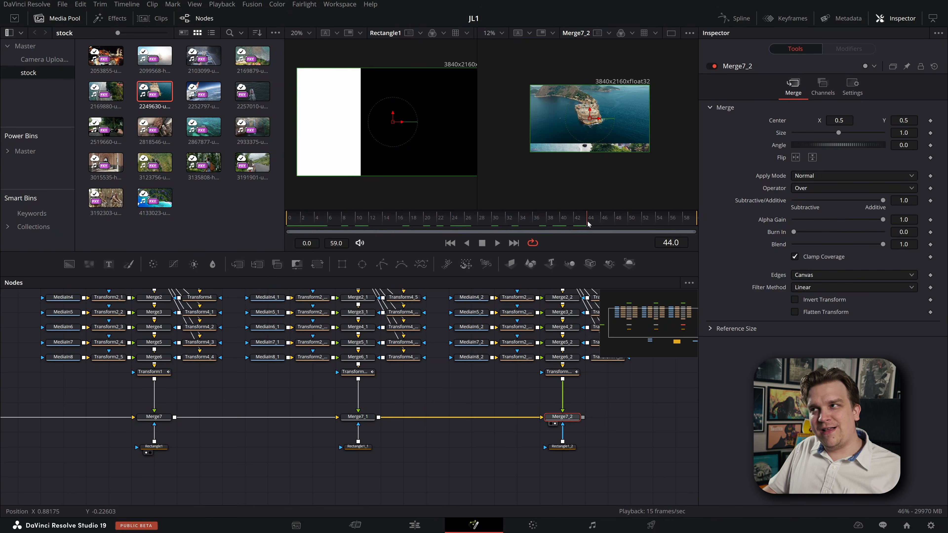
# View Transform1_1, Merge7, Merge7_1 and Merge7_2 in turn to examine how the masked columns combine.
pyautogui.scroll(3, 411, 397)
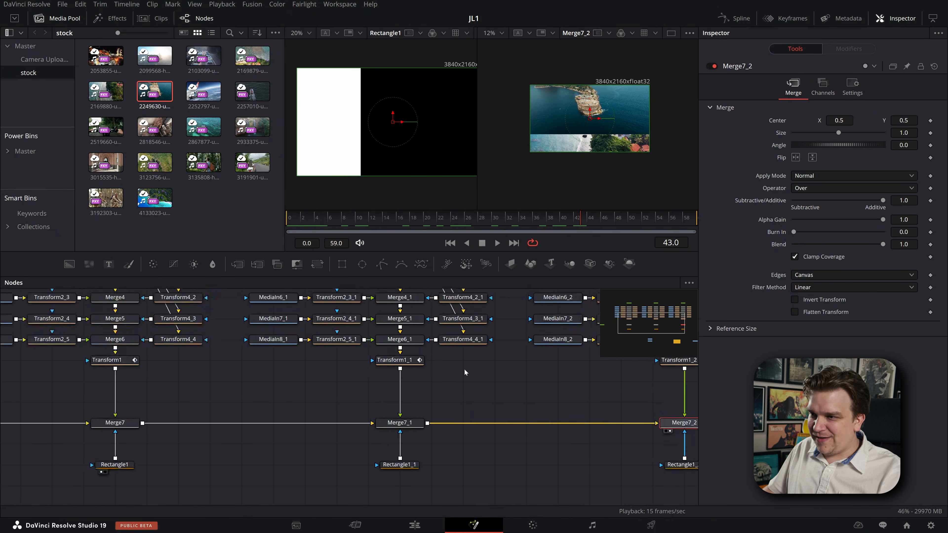
pyautogui.click(396, 360)
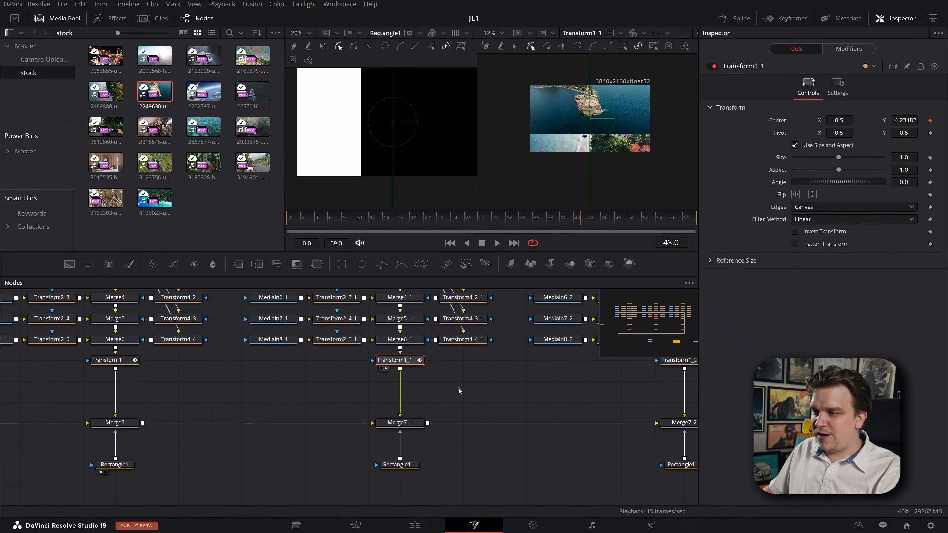
pyautogui.scroll(-3, 487, 377)
pyautogui.scroll(1, 537, 373)
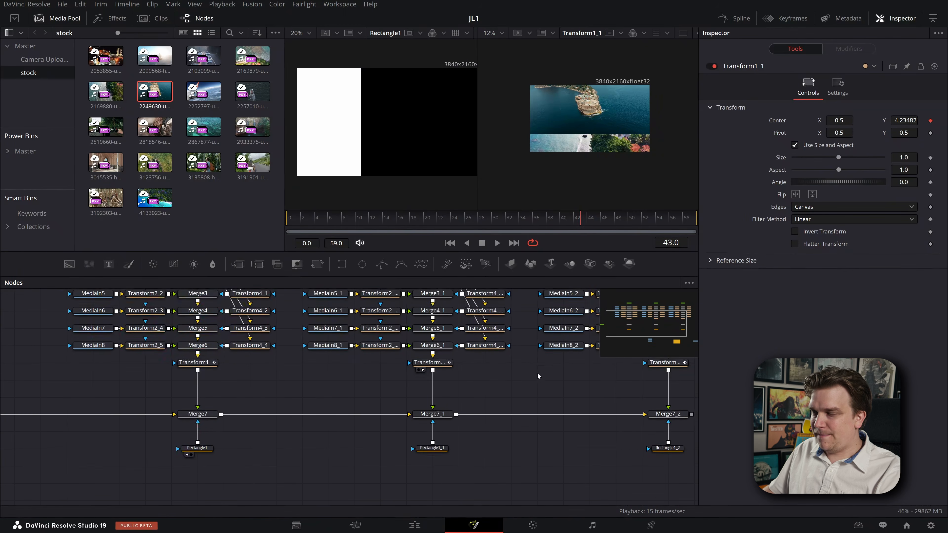
pyautogui.click(199, 414)
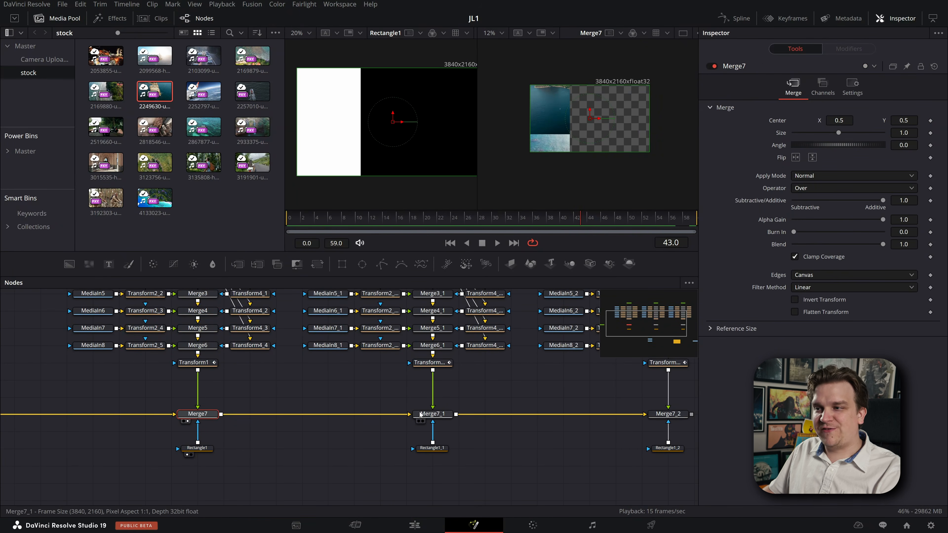
pyautogui.click(443, 415)
pyautogui.press('2')
pyautogui.moveTo(544, 393); pyautogui.dragTo(486, 386)
pyautogui.click(615, 408)
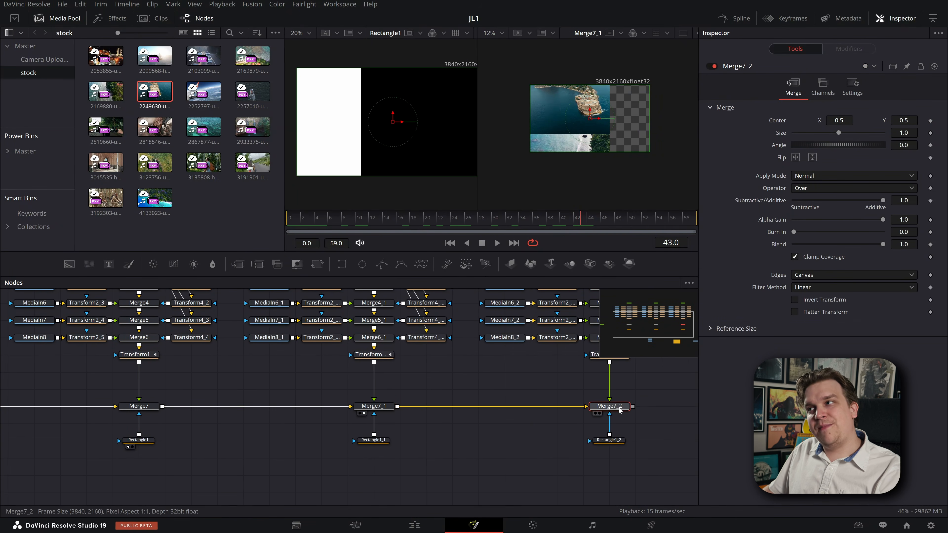
pyautogui.press('2')
pyautogui.scroll(-5, 459, 385)
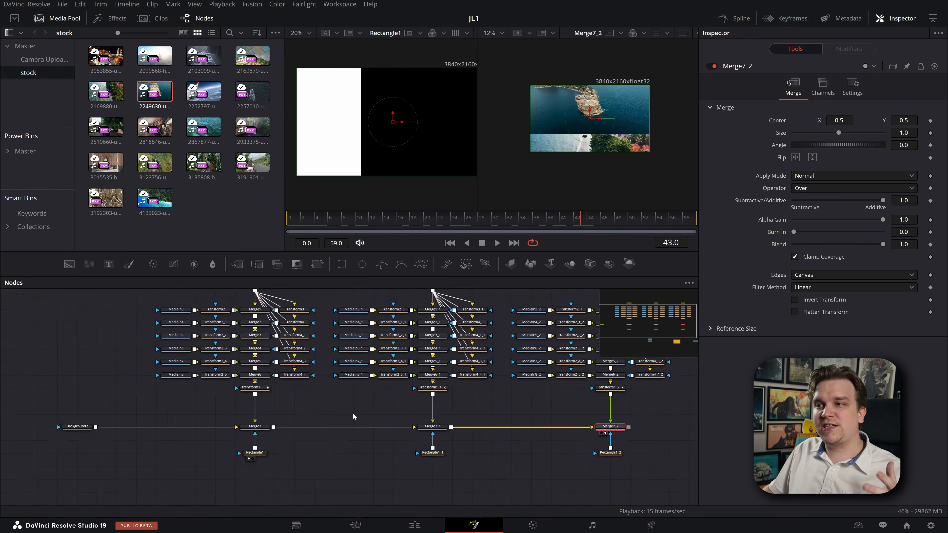
# Replace the source clips of MediaIn3_1 and MediaIn4_1 with stock clips 2252797 and 2257010, checking the composite at frame 16.
pyautogui.scroll(3, 320, 367)
pyautogui.click(350, 365)
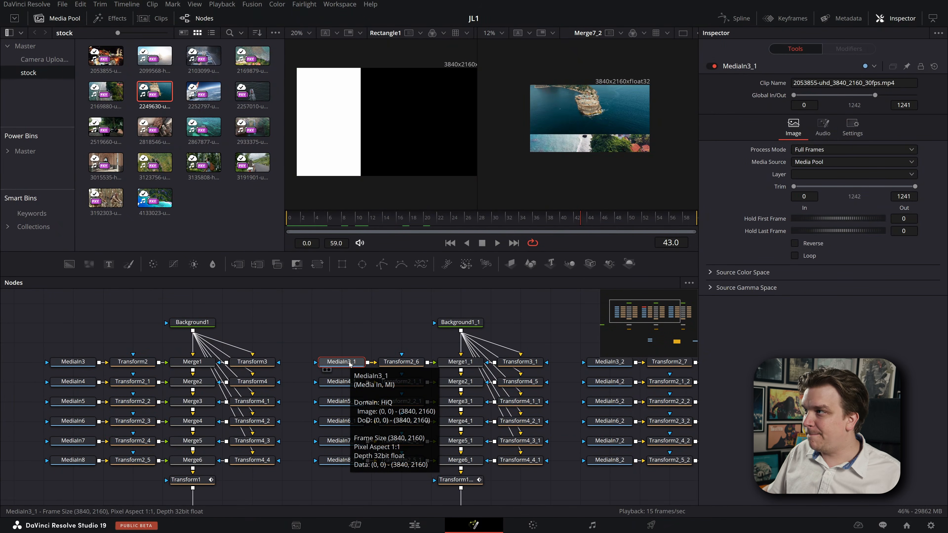
pyautogui.moveTo(379, 333); pyautogui.dragTo(332, 314)
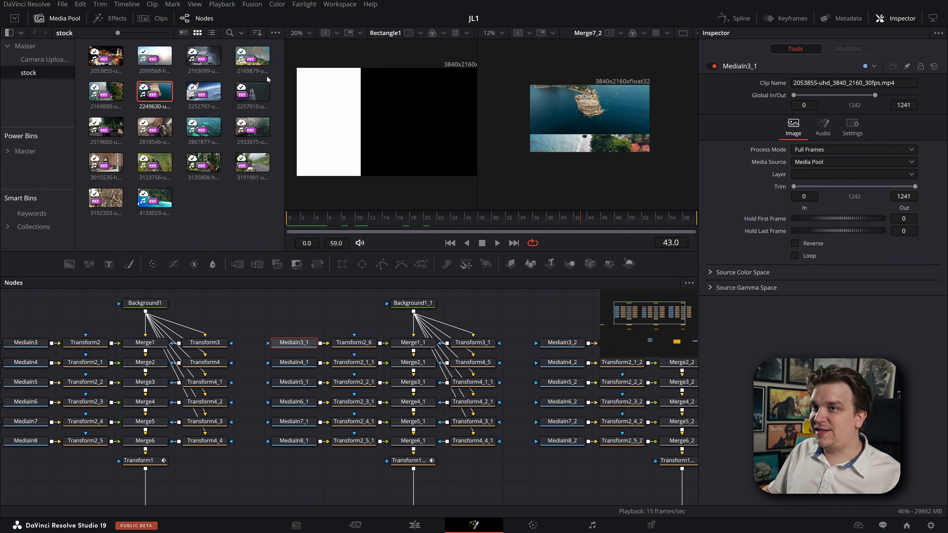
pyautogui.moveTo(204, 92); pyautogui.dragTo(836, 86)
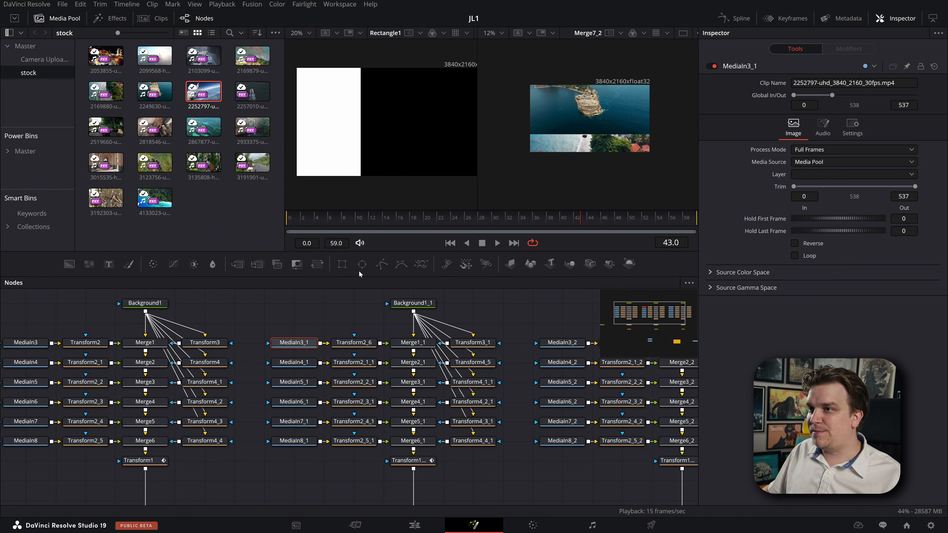
pyautogui.moveTo(347, 216); pyautogui.dragTo(400, 220)
pyautogui.click(311, 363)
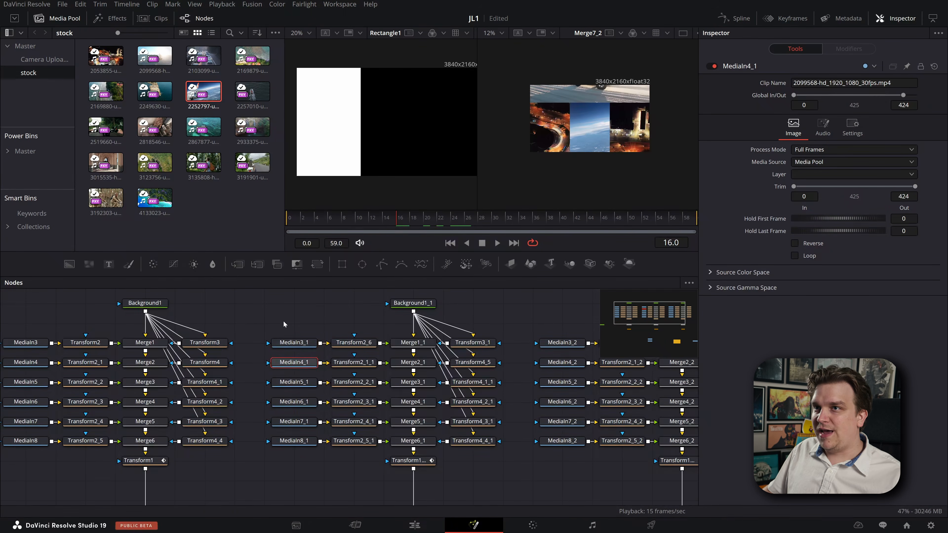
pyautogui.moveTo(253, 92); pyautogui.dragTo(817, 84)
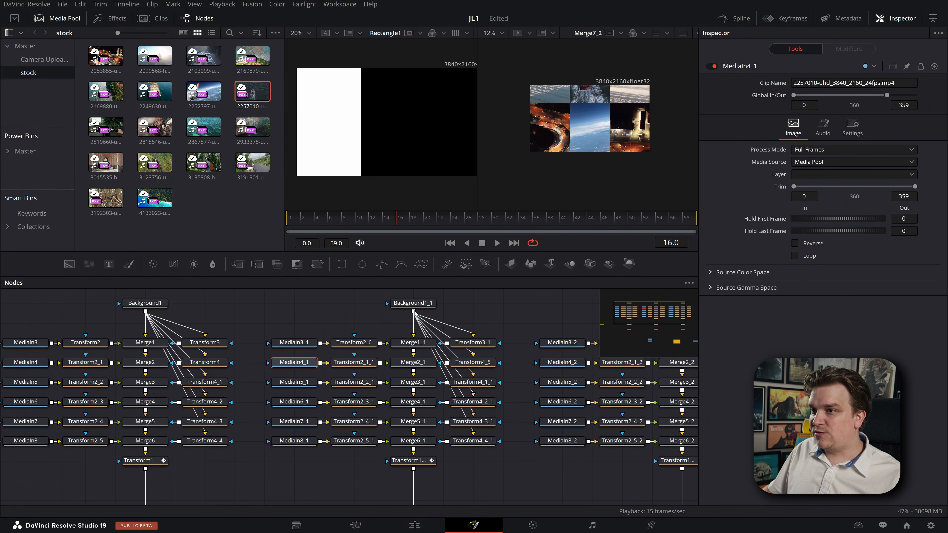
# Replace the source clips of MediaIn5_1 and MediaIn6_1 with stock clips 2519660 and 2818546.
pyautogui.click(298, 381)
pyautogui.moveTo(106, 128); pyautogui.dragTo(854, 84)
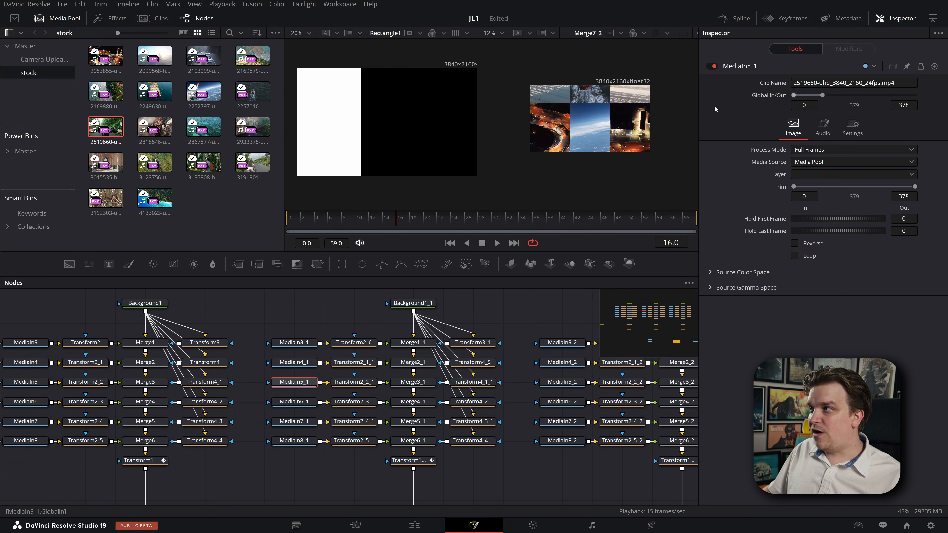
pyautogui.click(298, 403)
pyautogui.moveTo(155, 128); pyautogui.dragTo(847, 83)
# Replace the source clips of MediaIn7_1 and MediaIn8_1 with stock clips 2867877 and 2933375.
pyautogui.click(294, 421)
pyautogui.moveTo(204, 127); pyautogui.dragTo(859, 83)
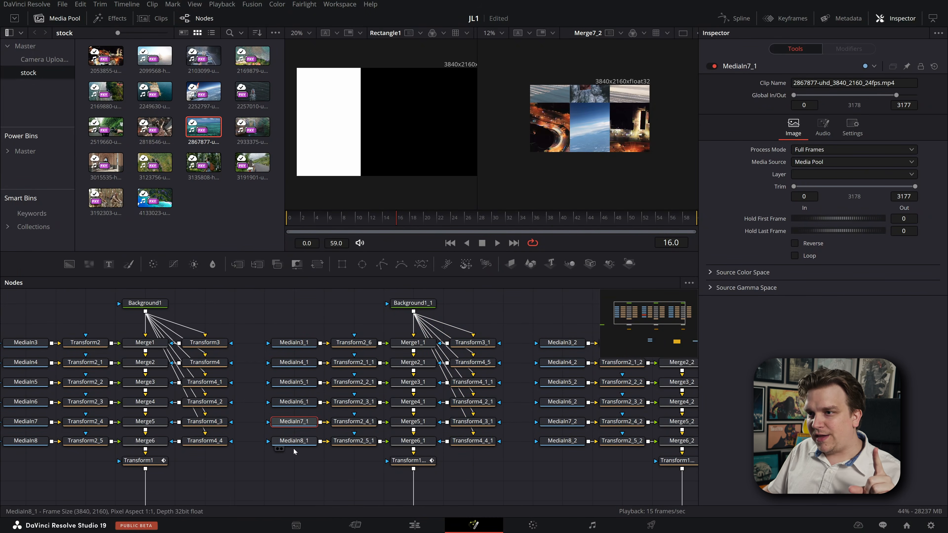
pyautogui.click(295, 441)
pyautogui.moveTo(253, 128); pyautogui.dragTo(818, 86)
# Examine the composite at frame 38, then compare the image sizes of MediaIn3_1, MediaIn4 and Transform2_1 in the viewer.
pyautogui.scroll(-3, 517, 448)
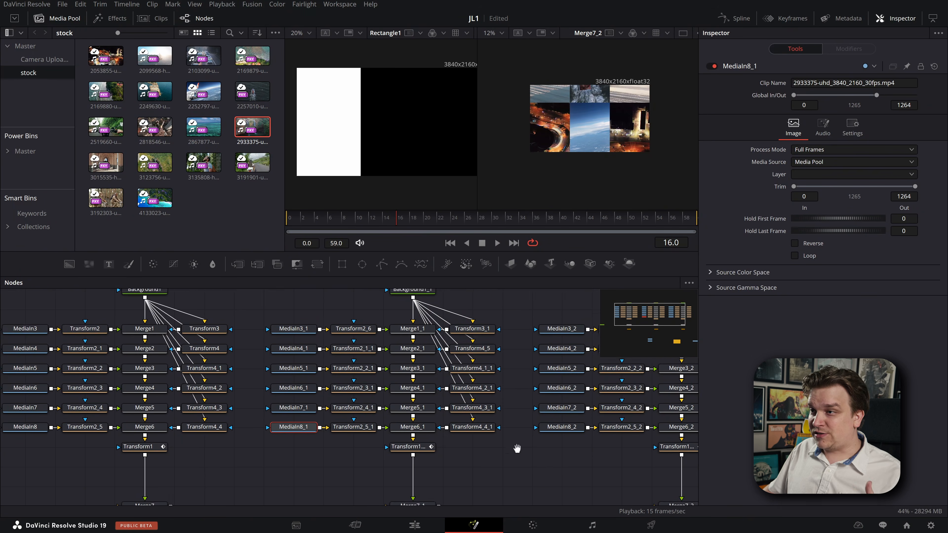
pyautogui.moveTo(435, 222); pyautogui.dragTo(657, 221)
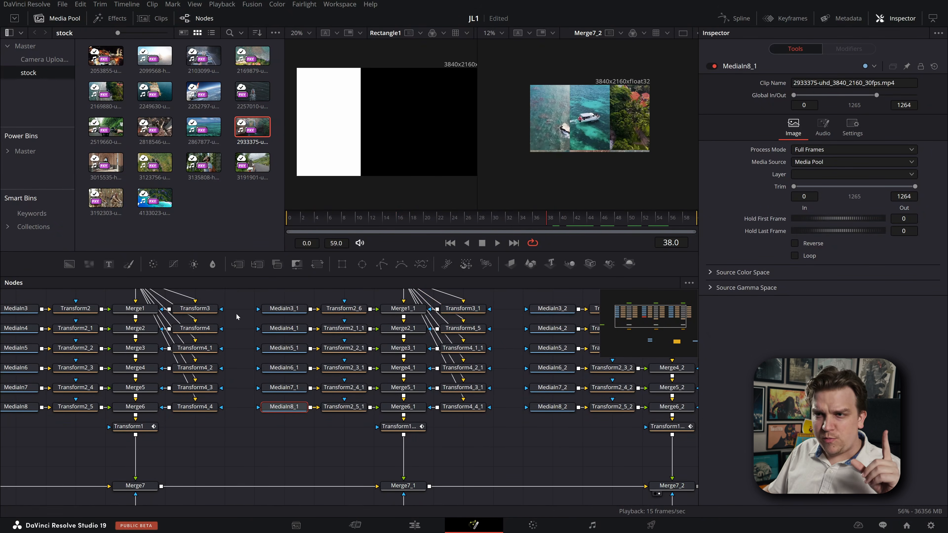
pyautogui.scroll(2, 237, 316)
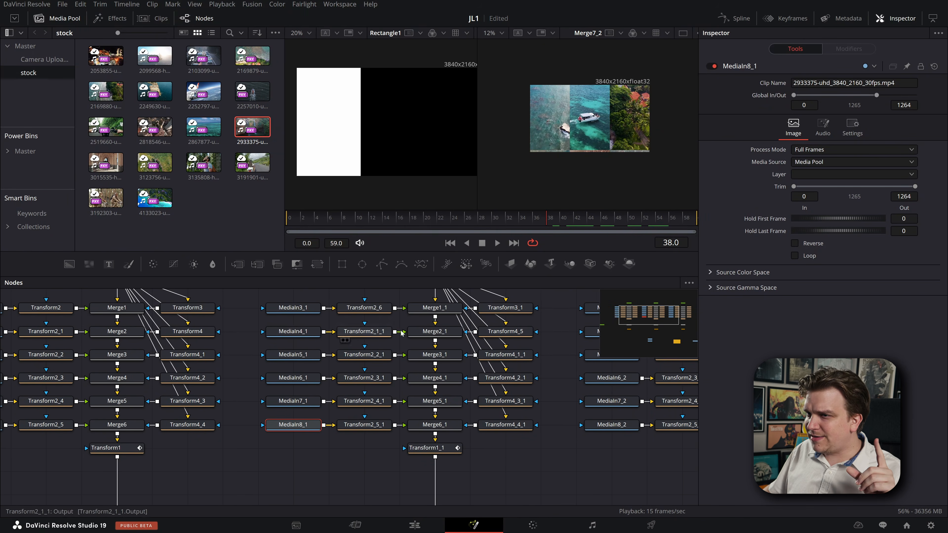
pyautogui.keyDown('ctrl'); pyautogui.click(276, 310); pyautogui.keyUp('ctrl')
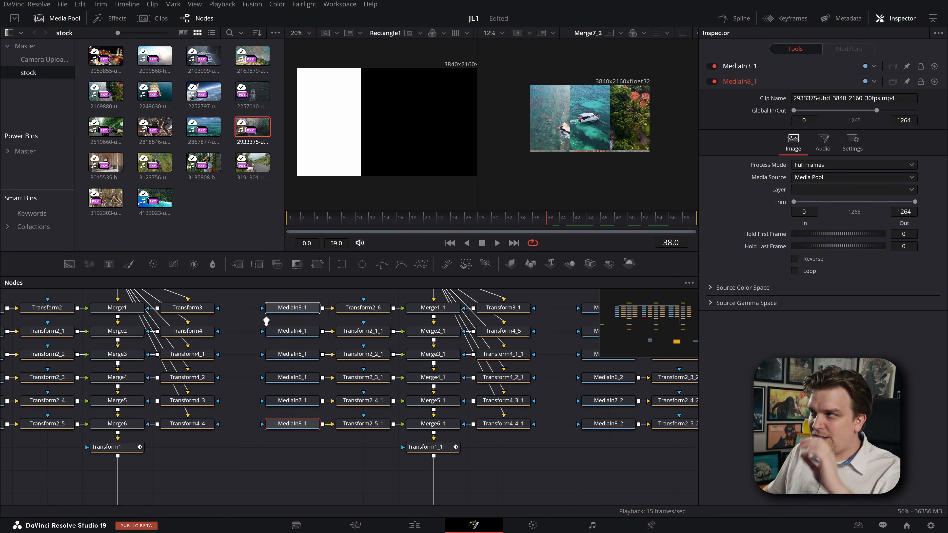
pyautogui.scroll(1, 267, 321)
pyautogui.click(271, 356)
pyautogui.press('2')
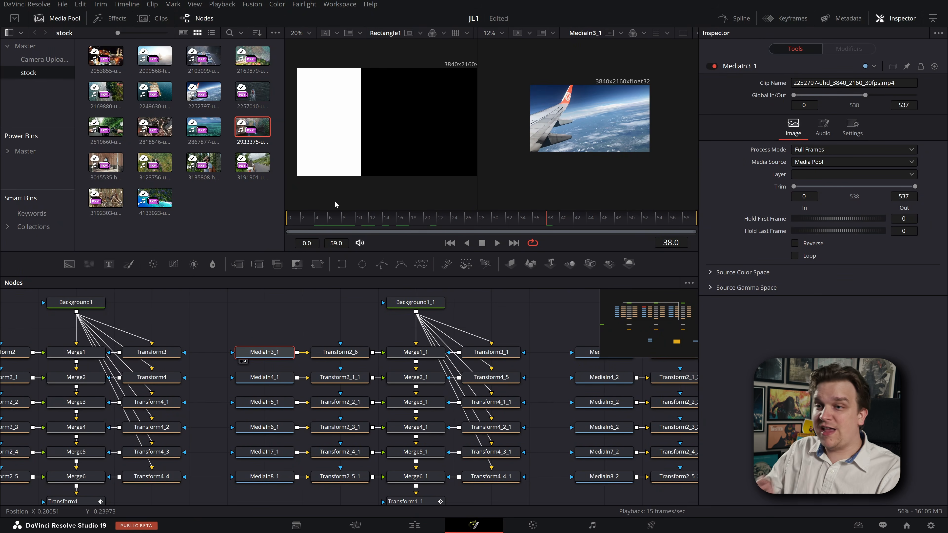
pyautogui.moveTo(140, 333); pyautogui.dragTo(404, 293)
pyautogui.click(196, 339)
pyautogui.press('2')
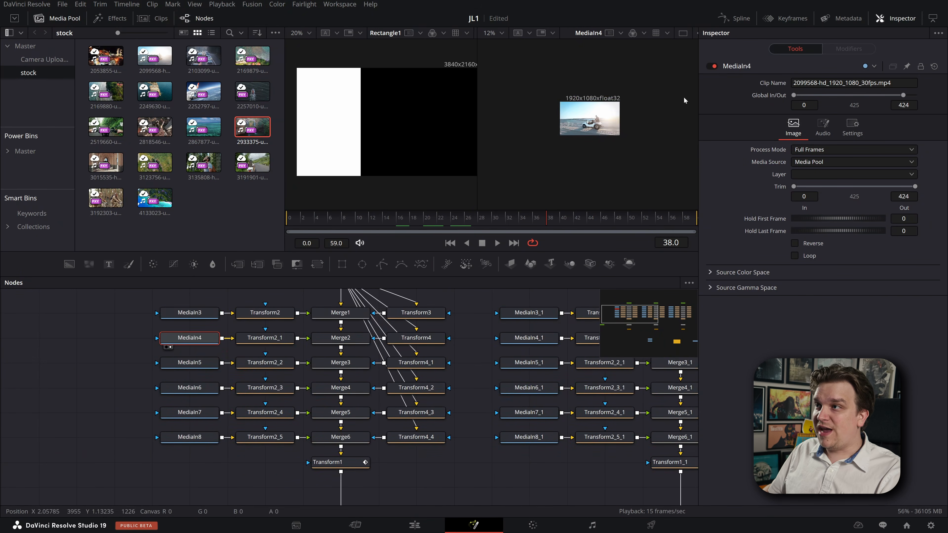
pyautogui.click(265, 337)
pyautogui.press('2')
pyautogui.moveTo(604, 307); pyautogui.dragTo(366, 335)
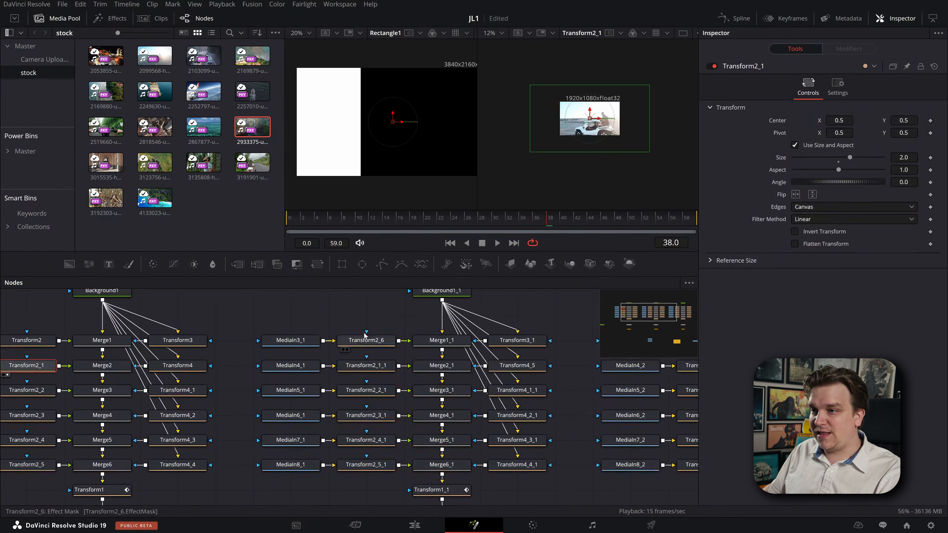
# View each media input of the second column, from MediaIn3_1 to MediaIn8_1, to check its frame size.
pyautogui.scroll(1, 344, 320)
pyautogui.click(288, 344)
pyautogui.press('2')
pyautogui.click(286, 368)
pyautogui.press('2')
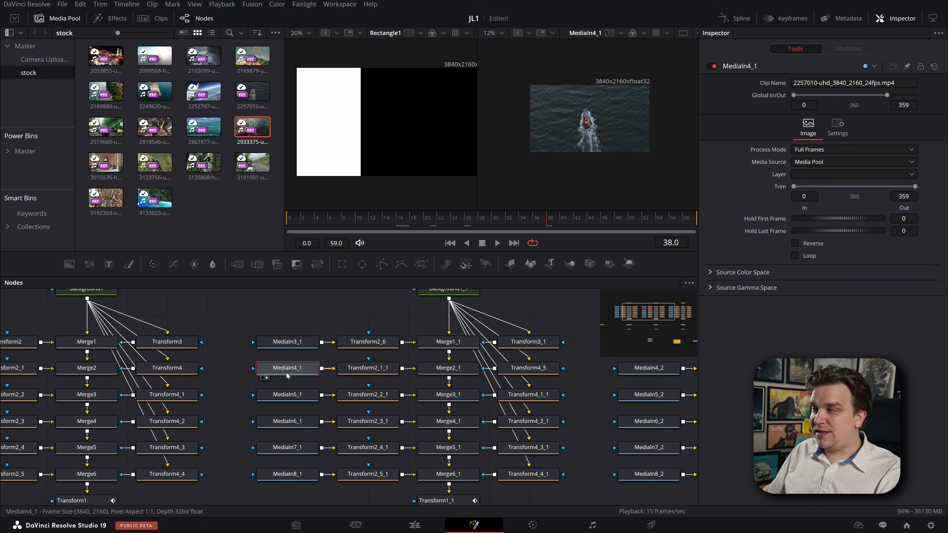
pyautogui.click(288, 396)
pyautogui.press('2')
pyautogui.click(289, 422)
pyautogui.press('2')
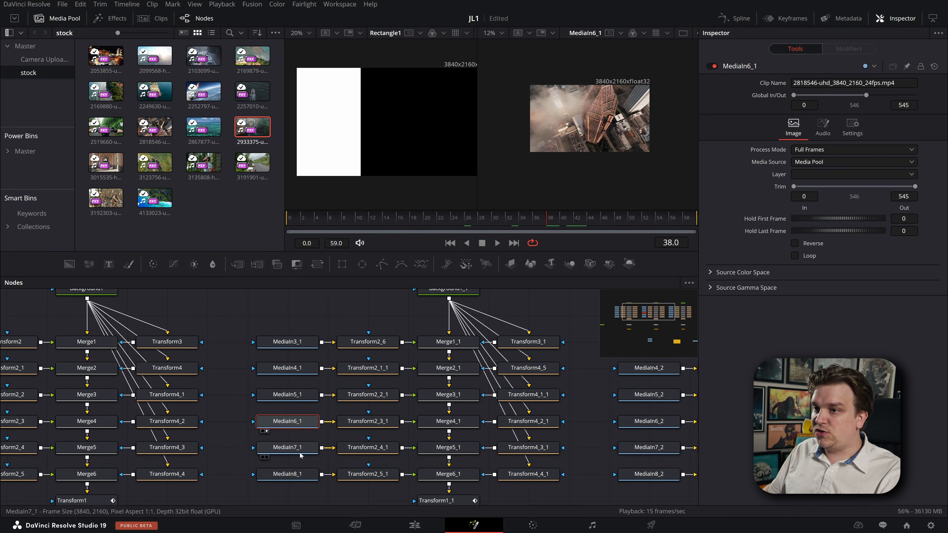
pyautogui.click(298, 450)
pyautogui.press('2')
pyautogui.click(298, 478)
pyautogui.press('2')
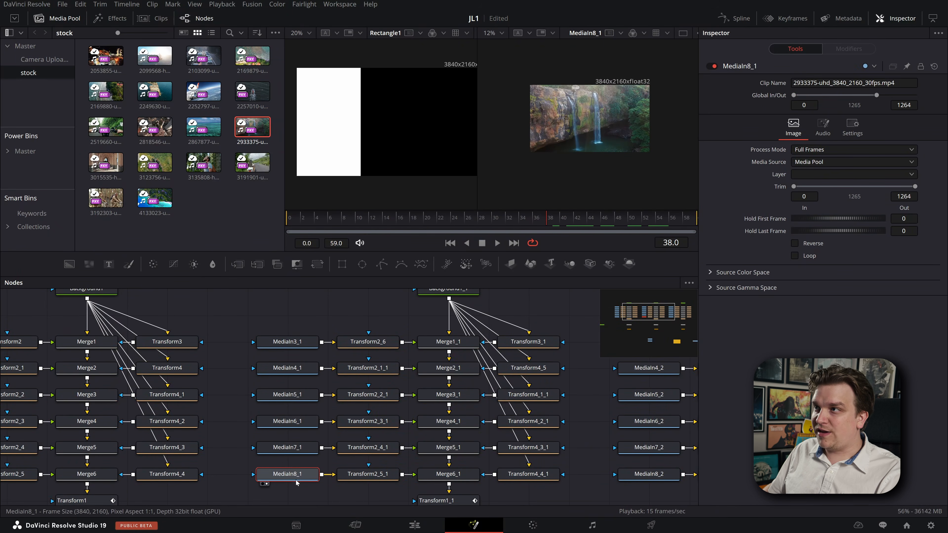
# Compare MediaIn4_1 with Transform2_1_1 in the viewer and set the Size of Transform2_1_1 to 1.0.
pyautogui.click(287, 370)
pyautogui.press('2')
pyautogui.click(367, 367)
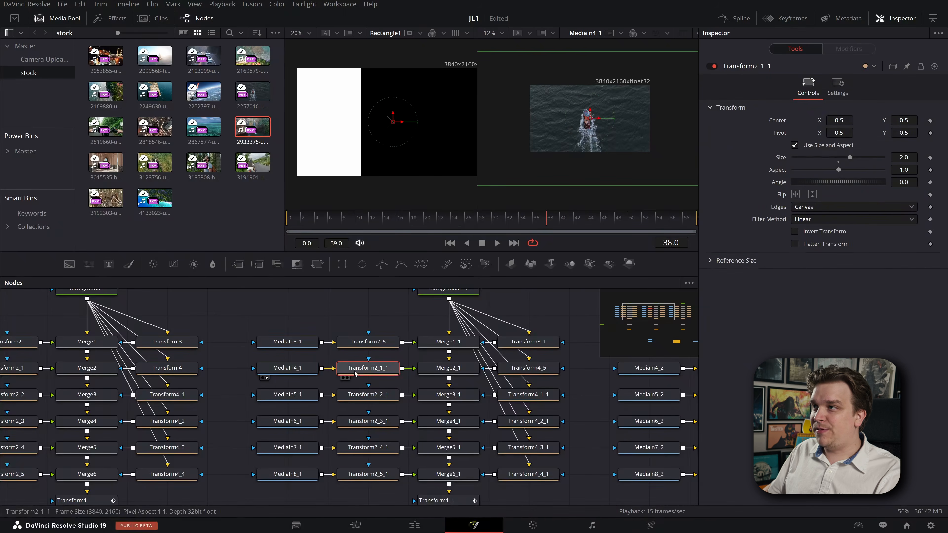
pyautogui.press('2')
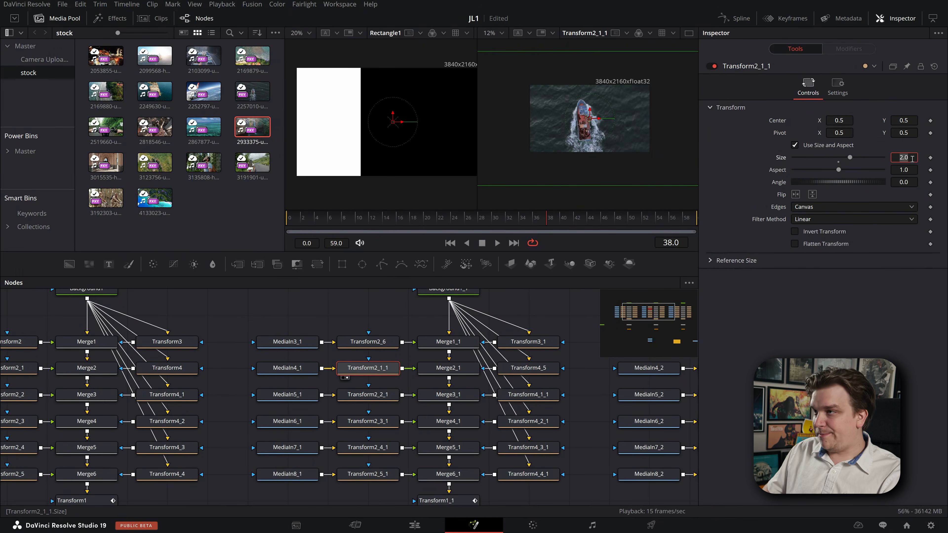
pyautogui.write('1')
pyautogui.press('Tab')
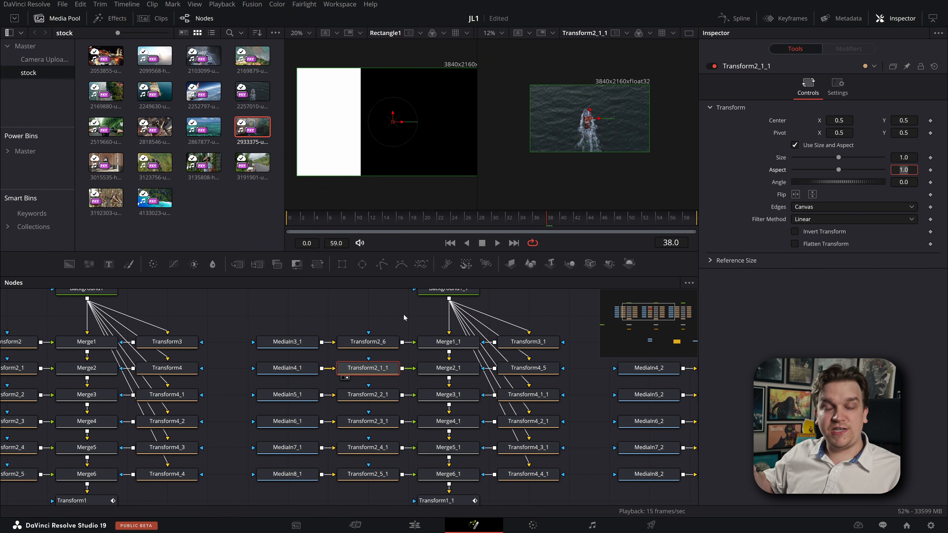
# Replace the source clips of MediaIn3_2 and MediaIn4_2 in the third column with stock clips 3015535 and 3123756.
pyautogui.scroll(-1, 585, 392)
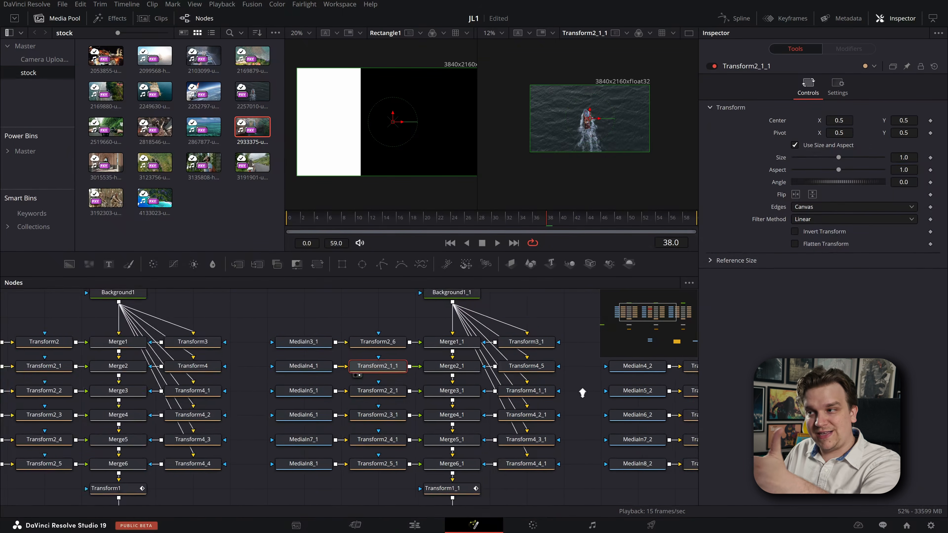
pyautogui.moveTo(584, 391); pyautogui.dragTo(550, 373)
pyautogui.scroll(-1, 550, 374)
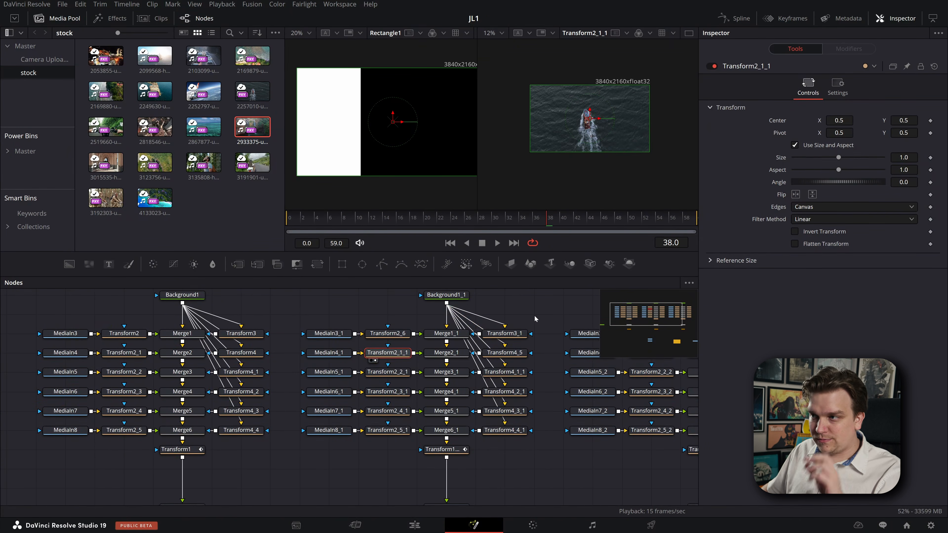
pyautogui.moveTo(535, 320); pyautogui.dragTo(338, 303)
pyautogui.scroll(1, 372, 292)
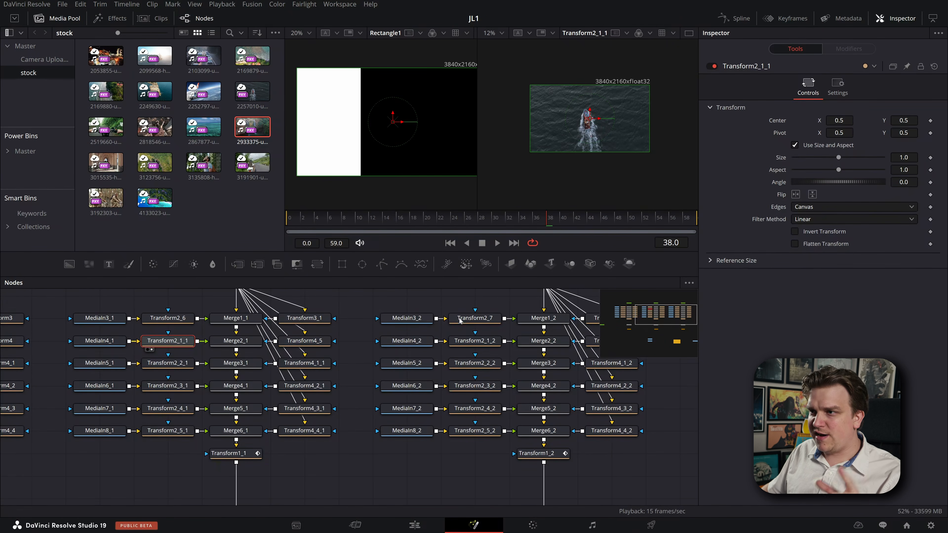
pyautogui.click(407, 318)
pyautogui.moveTo(121, 162); pyautogui.dragTo(828, 83)
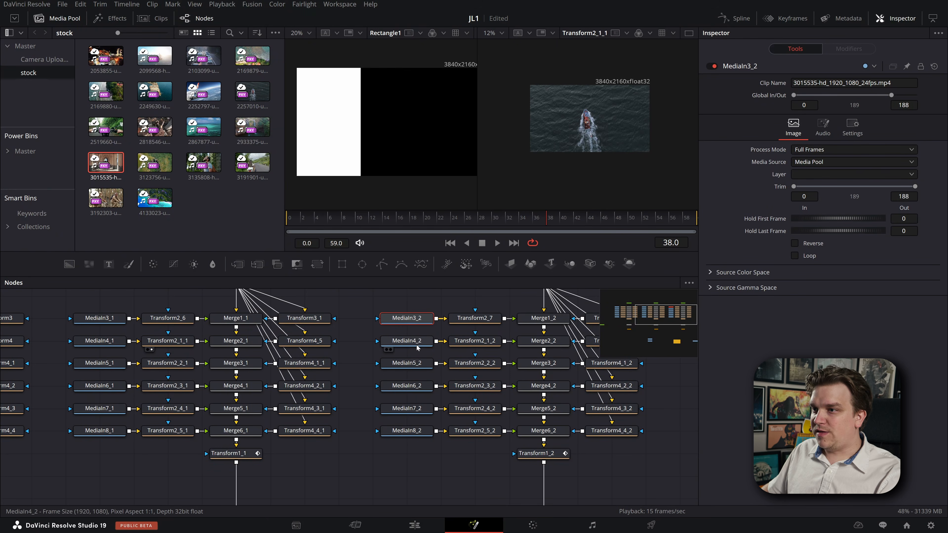
pyautogui.click(410, 340)
pyautogui.moveTo(162, 166); pyautogui.dragTo(826, 86)
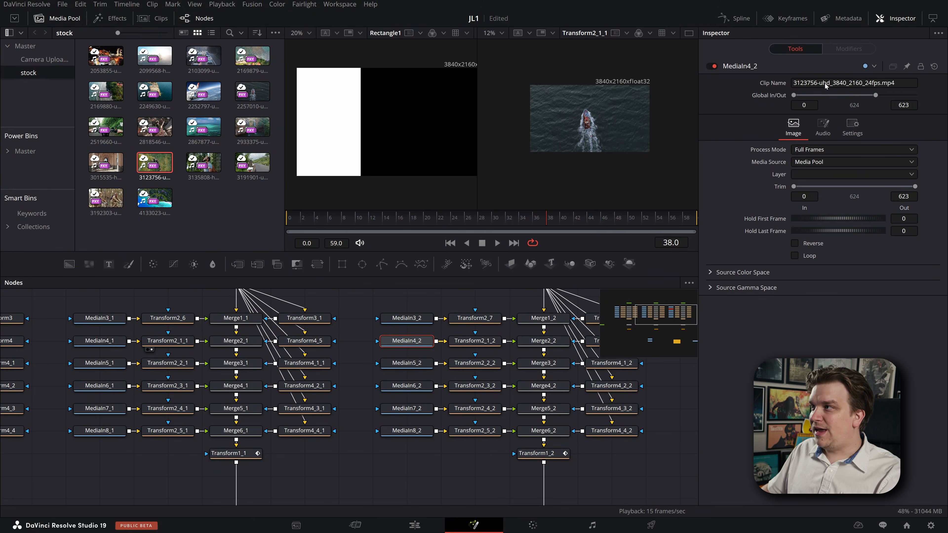
# Replace the source clips of MediaIn5_2 and MediaIn6_2 with stock clips 3135808 and 3191901.
pyautogui.click(407, 363)
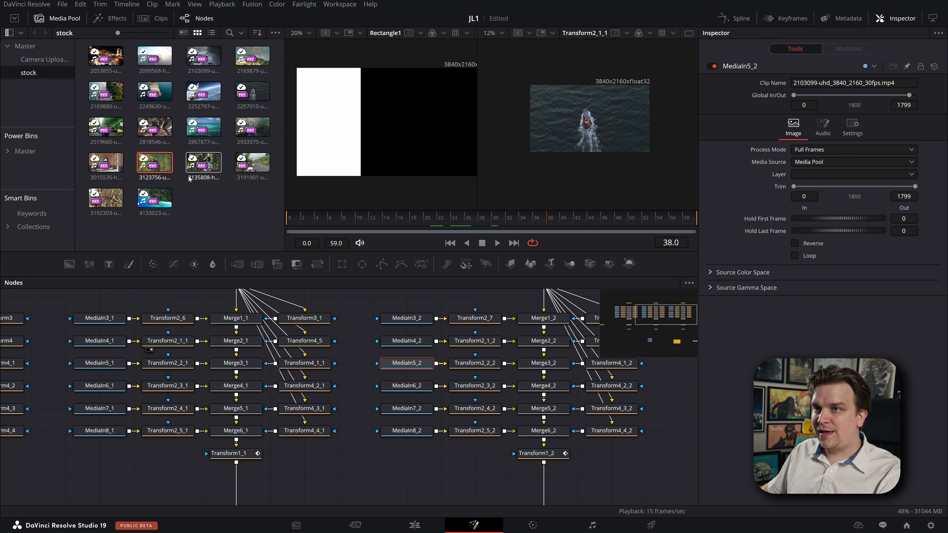
pyautogui.moveTo(203, 165); pyautogui.dragTo(818, 83)
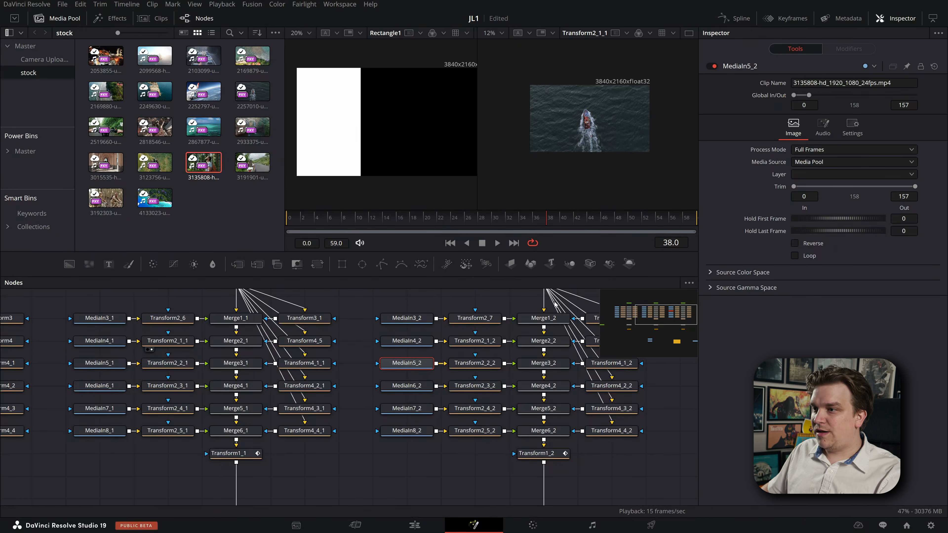
pyautogui.click(406, 386)
pyautogui.moveTo(253, 163); pyautogui.dragTo(822, 84)
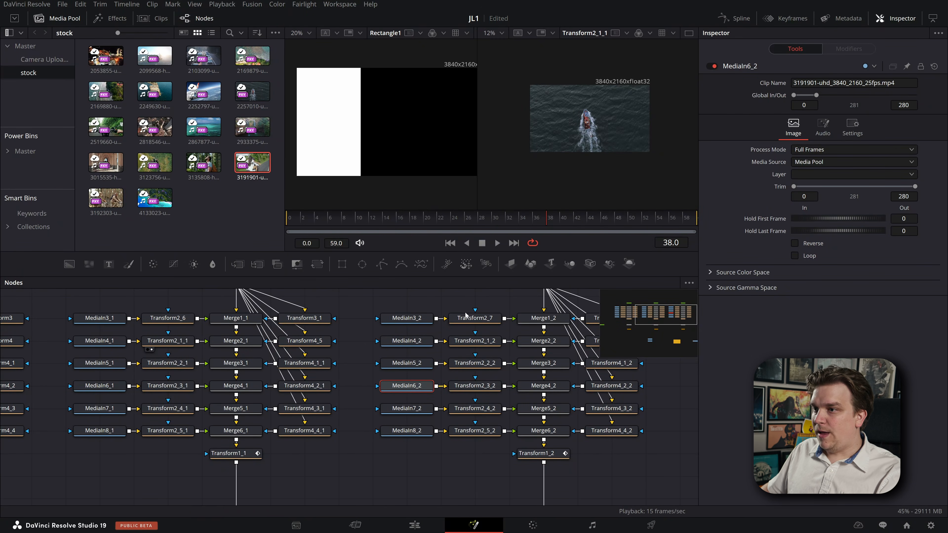
# Replace the source clips of MediaIn7_2 and MediaIn8_2 with stock clips 3192303 and 4133023.
pyautogui.click(417, 412)
pyautogui.moveTo(106, 198); pyautogui.dragTo(833, 84)
pyautogui.click(407, 431)
pyautogui.moveTo(155, 198); pyautogui.dragTo(847, 84)
# Show Merge7_2 in the second viewer and scrub through the animation to check the three-column collage.
pyautogui.scroll(-5, 523, 411)
pyautogui.click(523, 396)
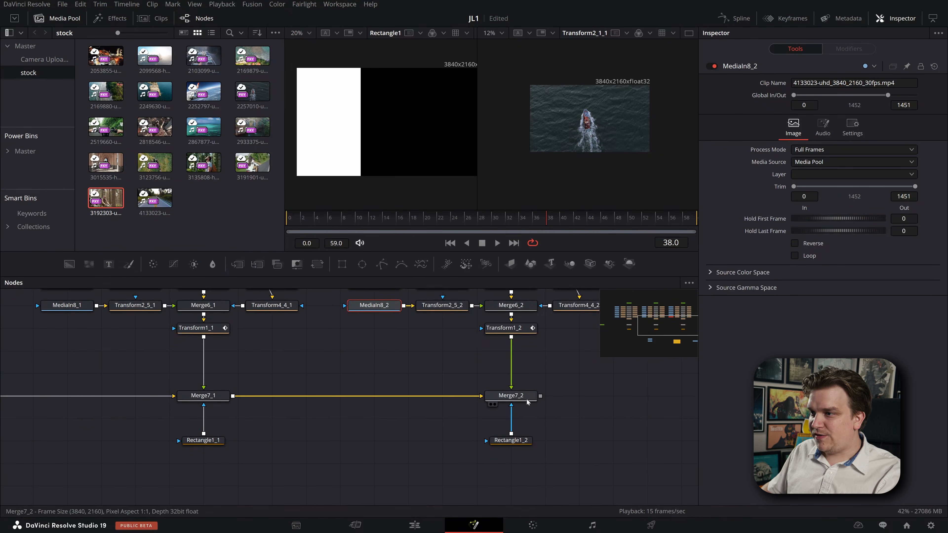
pyautogui.scroll(-3, 446, 371)
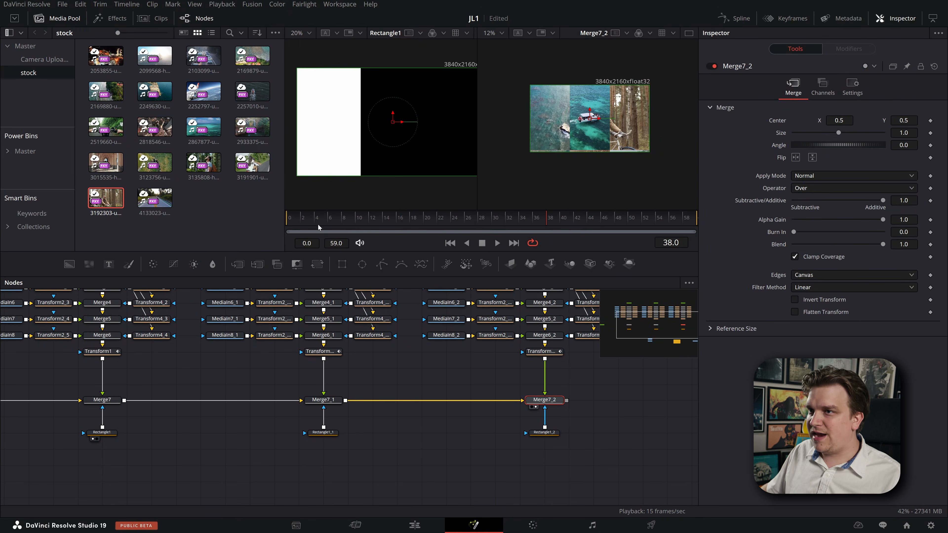
pyautogui.moveTo(291, 226); pyautogui.dragTo(547, 215)
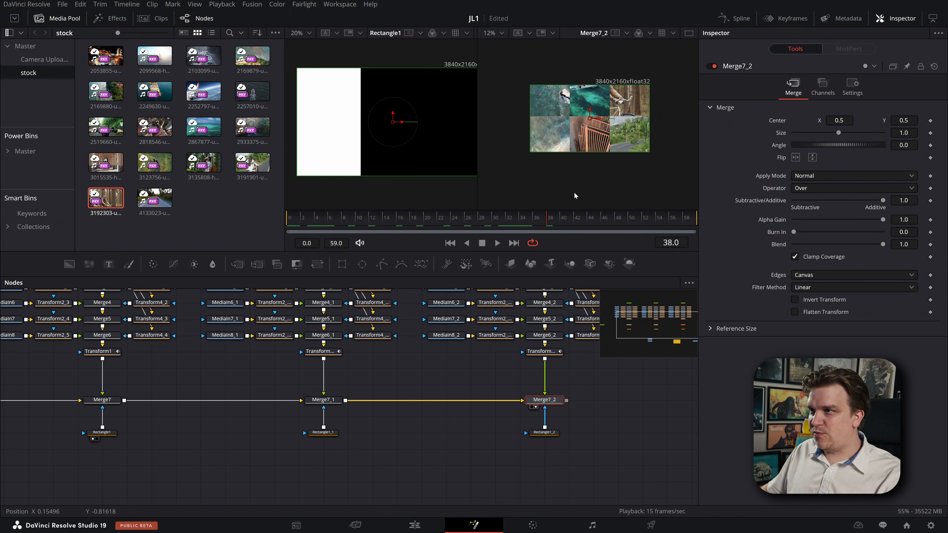
# Hide the Media Pool to enlarge the viewers and scrub the collage to frame 38.
pyautogui.scroll(2, 574, 192)
pyautogui.click(60, 18)
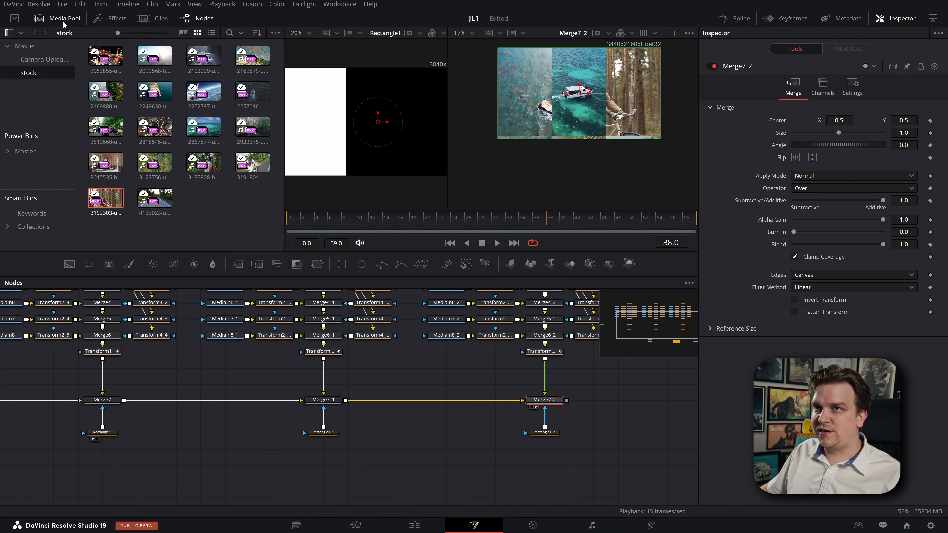
pyautogui.moveTo(438, 180); pyautogui.dragTo(408, 244)
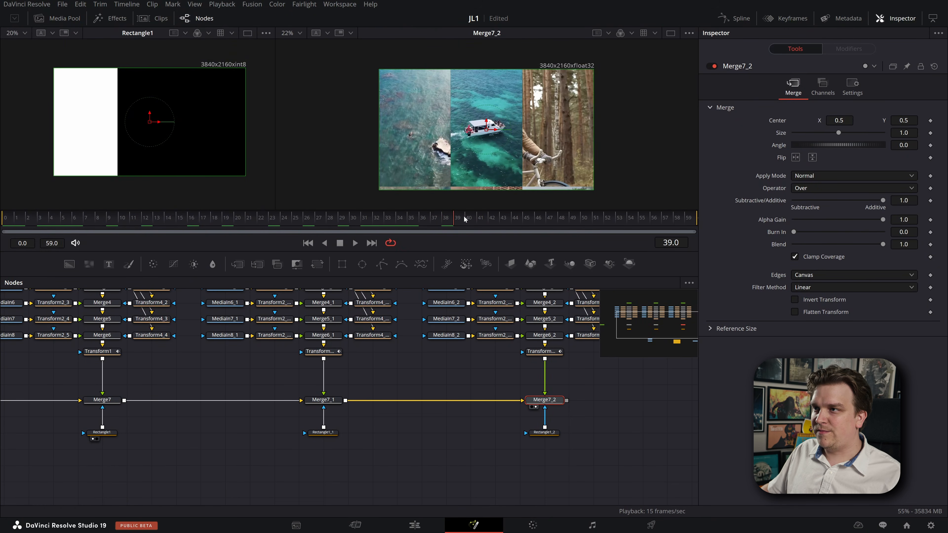
pyautogui.moveTo(598, 228); pyautogui.dragTo(451, 230)
# Reset the Size of Transform2_1_2 in the third column to 1.0.
pyautogui.scroll(5, 440, 424)
pyautogui.hscroll(4, 440, 423)
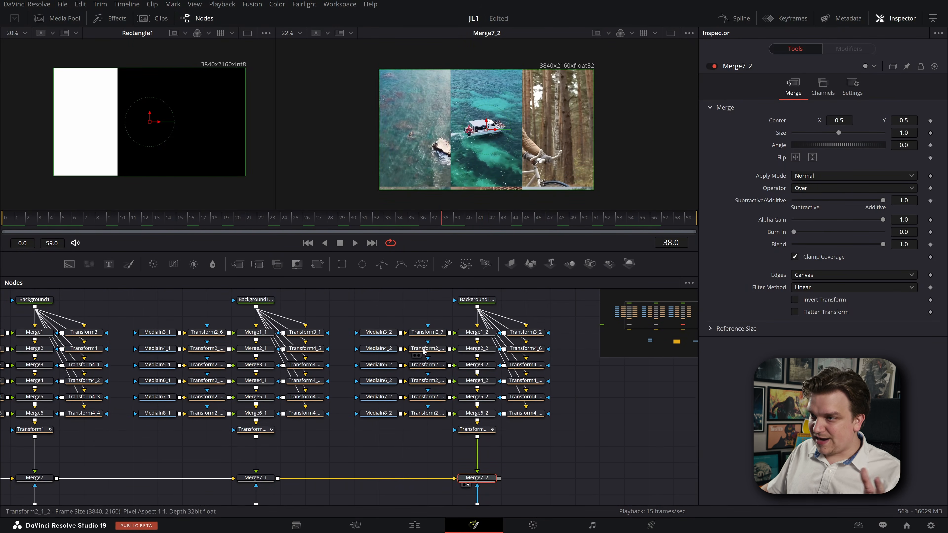
pyautogui.click(424, 349)
pyautogui.doubleClick(778, 158)
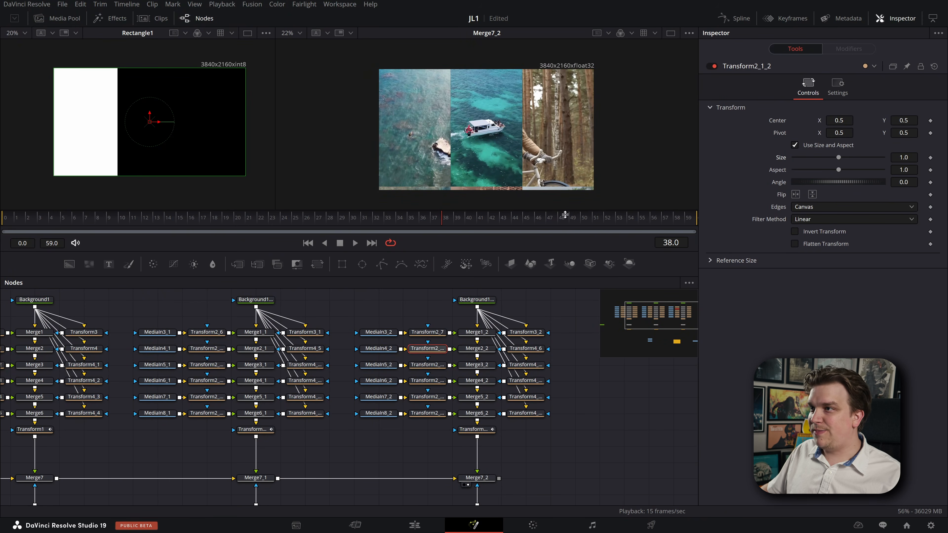
# Scrub to frame 12 and view MediaIn3_2 on its own to check the third column's first clip.
pyautogui.moveTo(109, 224); pyautogui.dragTo(141, 224)
pyautogui.scroll(1, 386, 290)
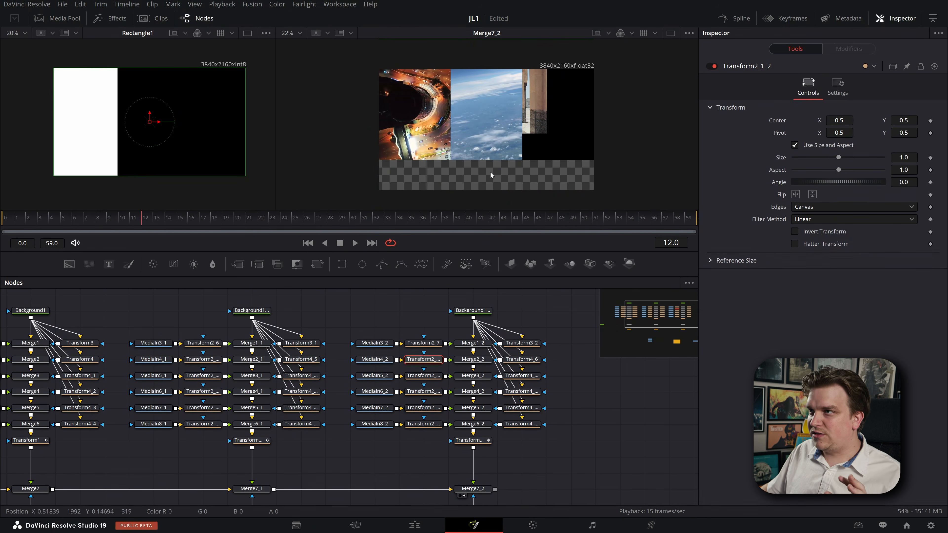
pyautogui.scroll(-3, 490, 172)
pyautogui.scroll(2, 483, 155)
pyautogui.click(375, 343)
pyautogui.press('2')
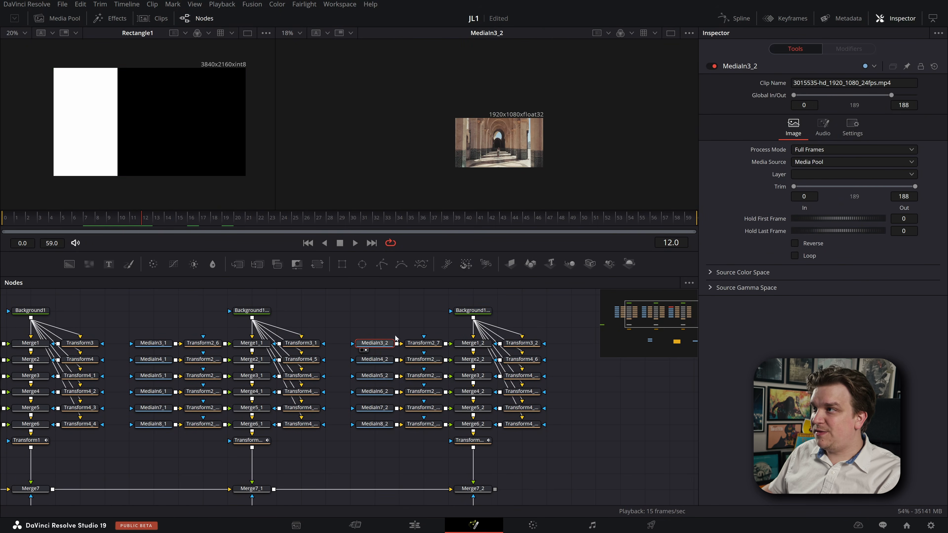
pyautogui.scroll(2, 429, 321)
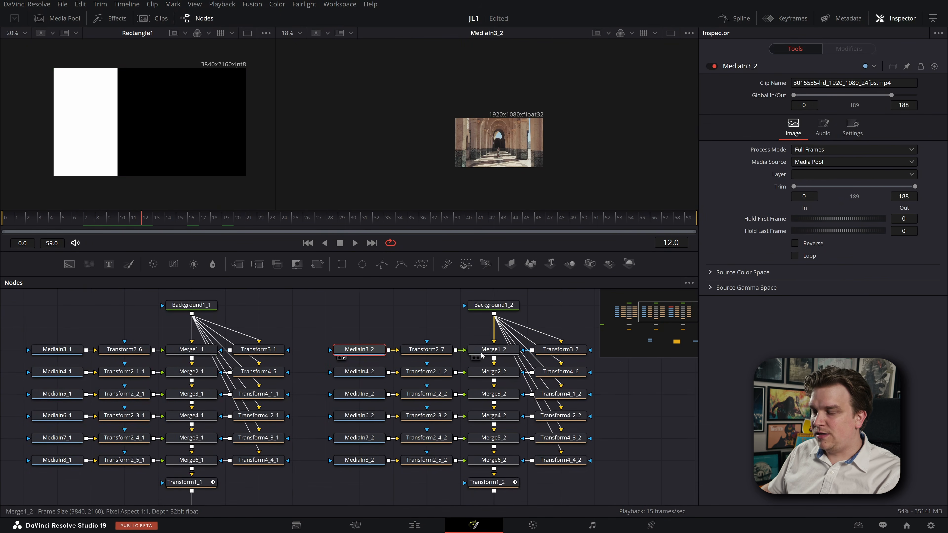
# View Merge1_2 and set the Size of Transform2_7 to 2.0 for the third column's first clip.
pyautogui.click(490, 352)
pyautogui.press('2')
pyautogui.moveTo(401, 318); pyautogui.dragTo(380, 298)
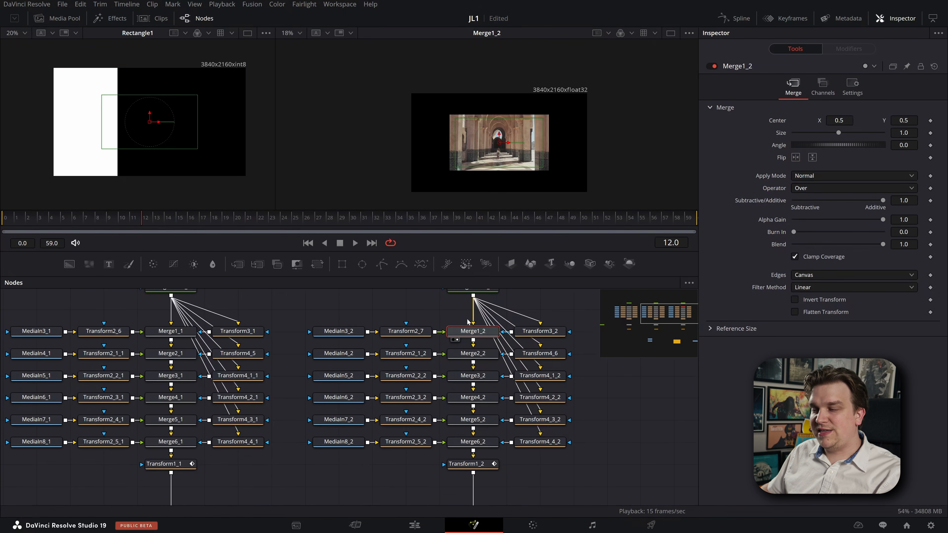
pyautogui.moveTo(420, 327); pyautogui.dragTo(413, 339)
pyautogui.click(413, 340)
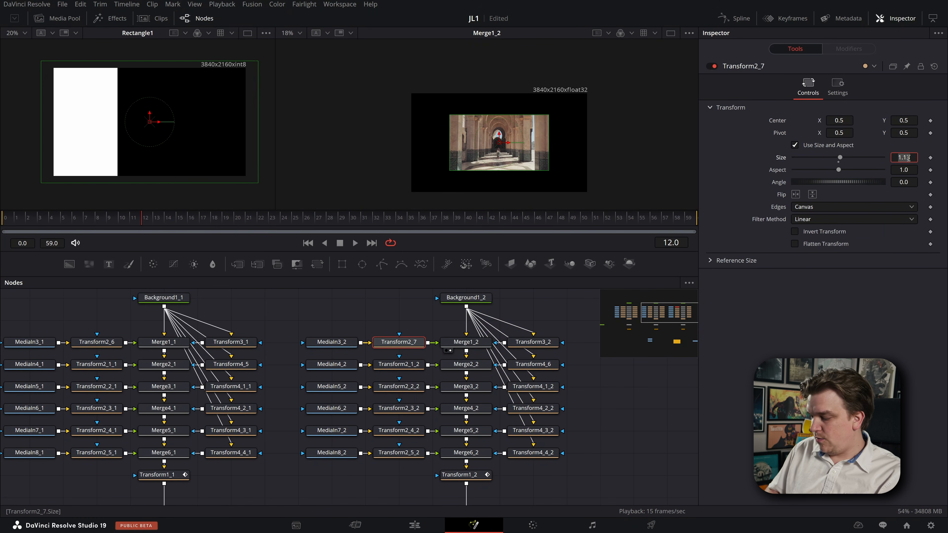
pyautogui.write('2')
pyautogui.press('Tab')
# Check MediaIn4_2 and MediaIn5_2 in the viewer and set the Size of Transform2_2_2 to 2.0.
pyautogui.click(342, 368)
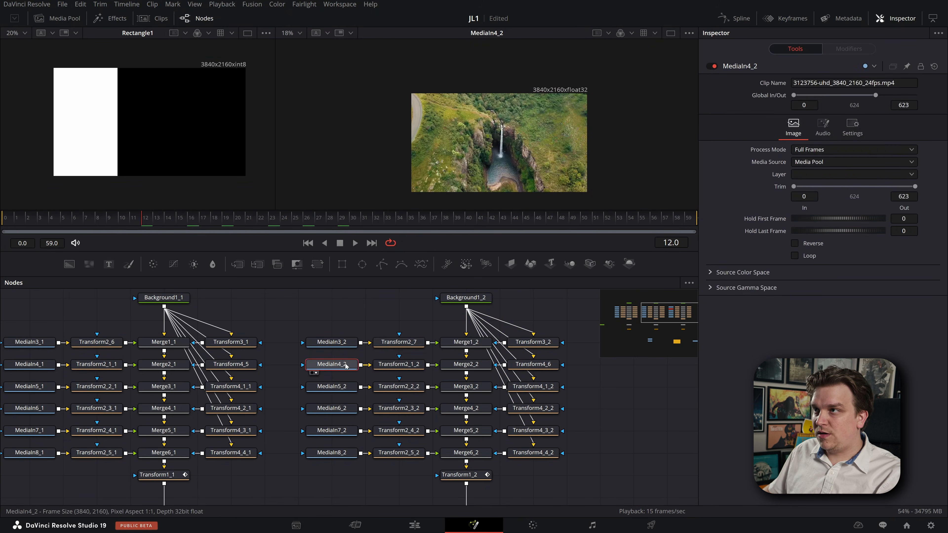
pyautogui.click(339, 387)
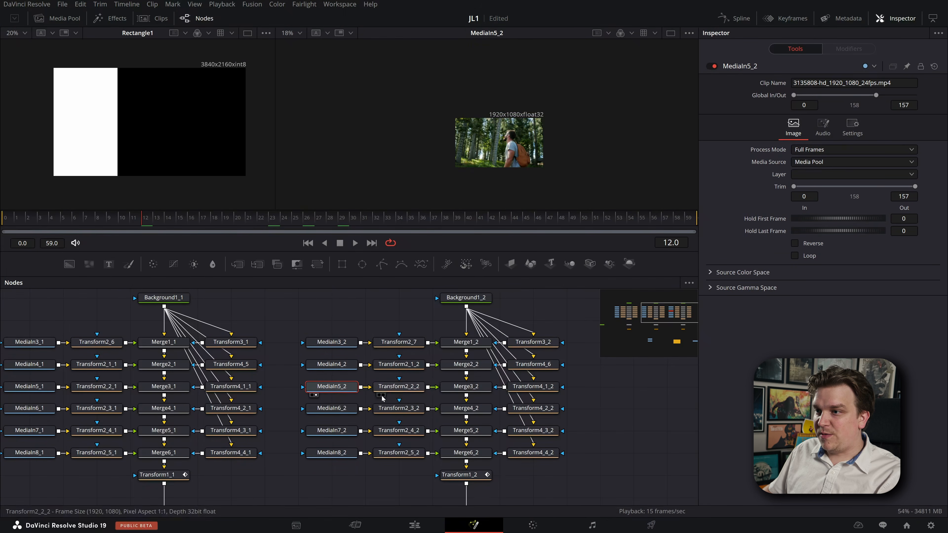
pyautogui.click(399, 386)
pyautogui.click(915, 155)
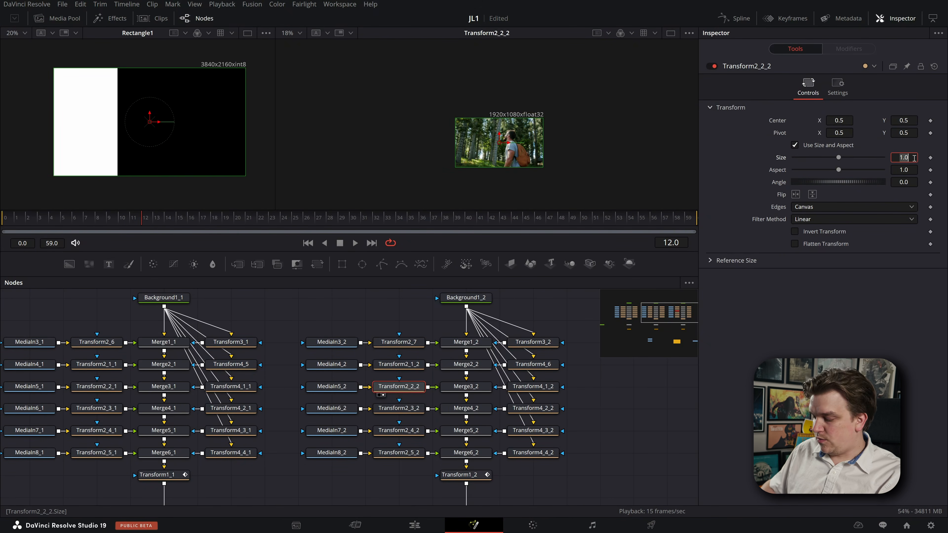
pyautogui.write('2')
pyautogui.press('Tab')
# Return Merge7_2 to the viewer and scrub the resized collage, stopping at frame 40.
pyautogui.click(467, 386)
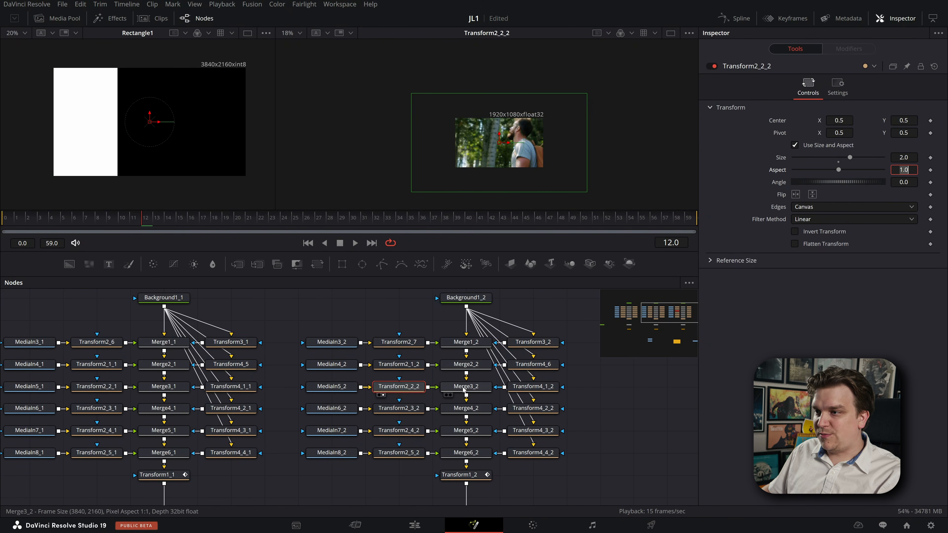
pyautogui.scroll(-3, 451, 144)
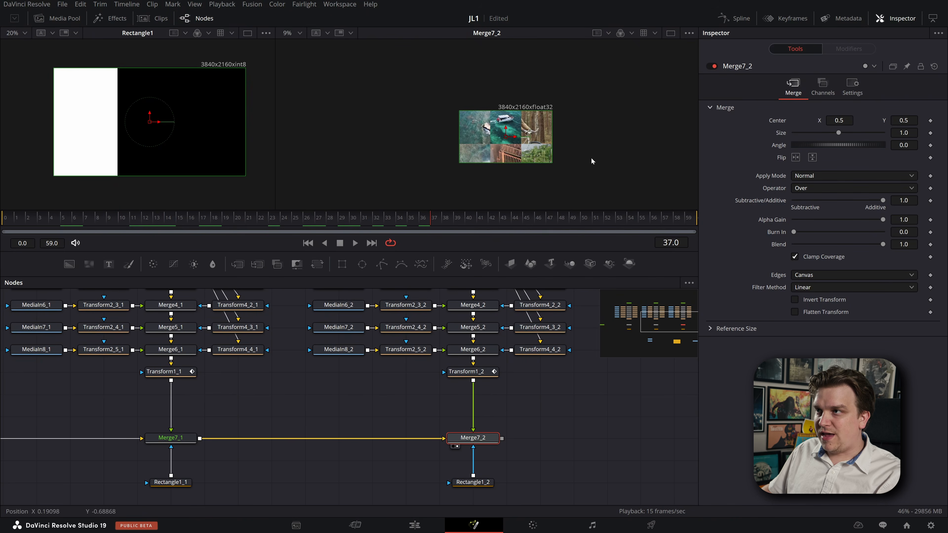
pyautogui.click(525, 219)
pyautogui.moveTo(525, 220); pyautogui.dragTo(481, 219)
pyautogui.scroll(3, 384, 392)
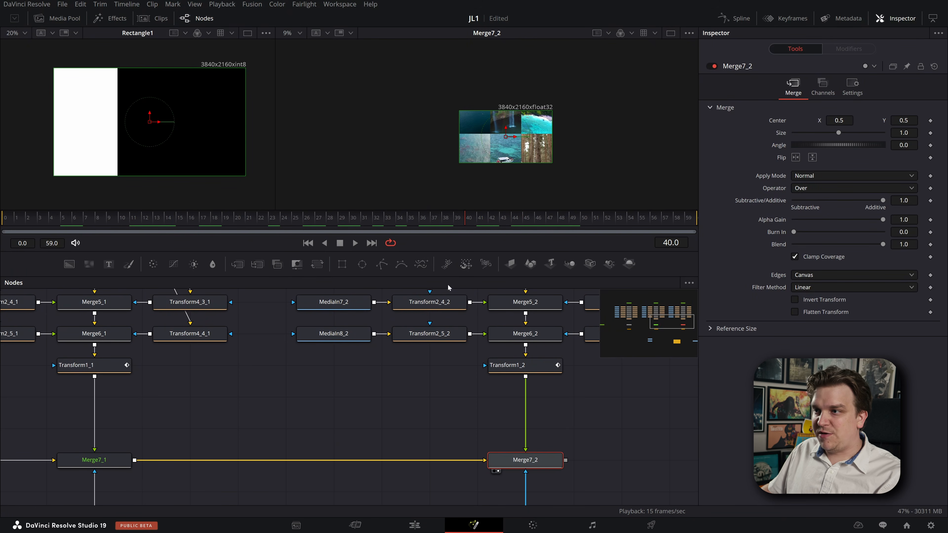
# Bring the ends of the column branches into view in the node graph and save the project.
pyautogui.scroll(3, 384, 375)
pyautogui.scroll(-1, 488, 176)
pyautogui.scroll(-4, 385, 396)
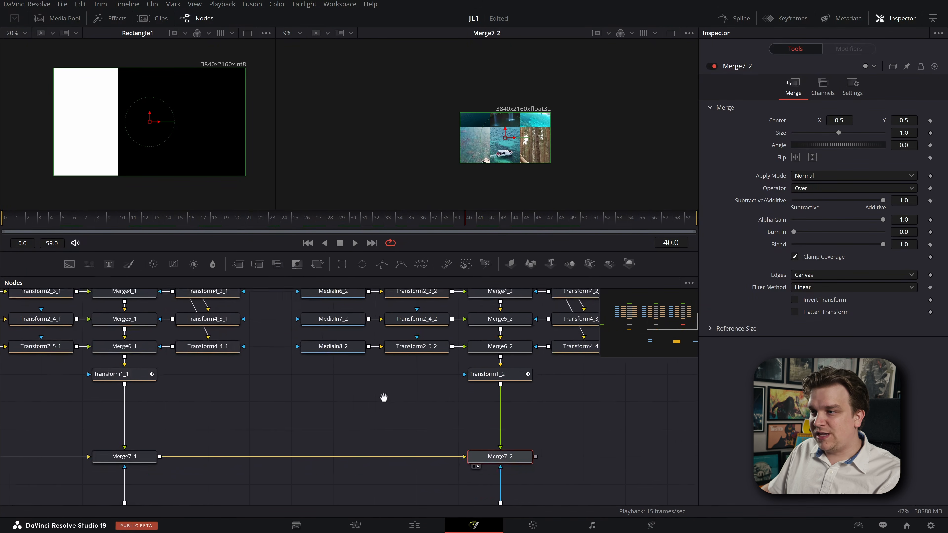
pyautogui.scroll(-6, 384, 397)
pyautogui.hotkey('ctrl', 's')
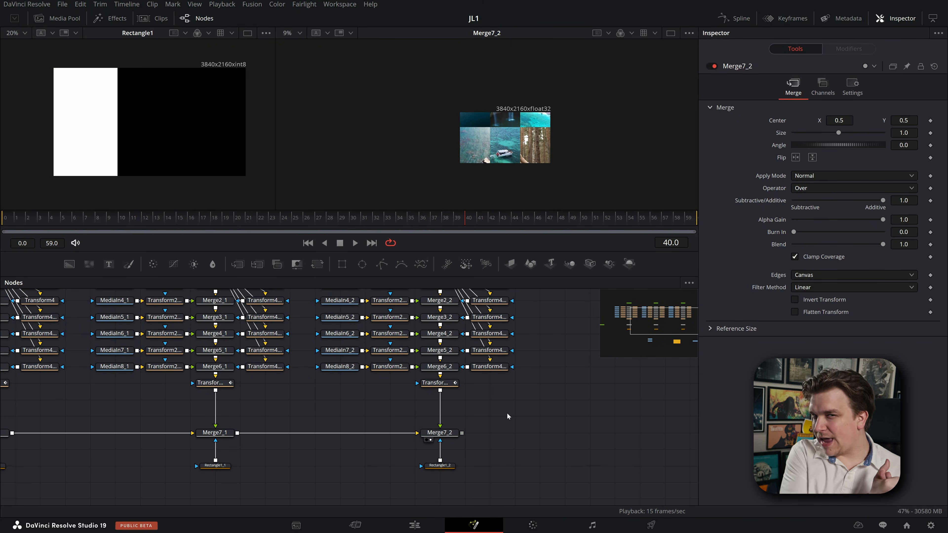
# Open the Anim Curves modifier of Transform1 in the first column and go to frame 0.
pyautogui.moveTo(241, 423); pyautogui.dragTo(410, 409)
pyautogui.scroll(4, 413, 405)
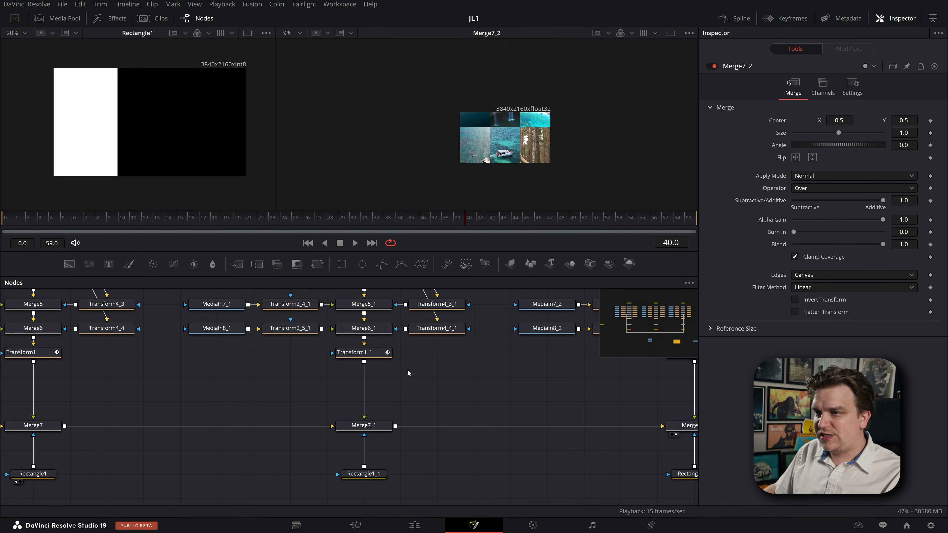
pyautogui.scroll(-4, 407, 374)
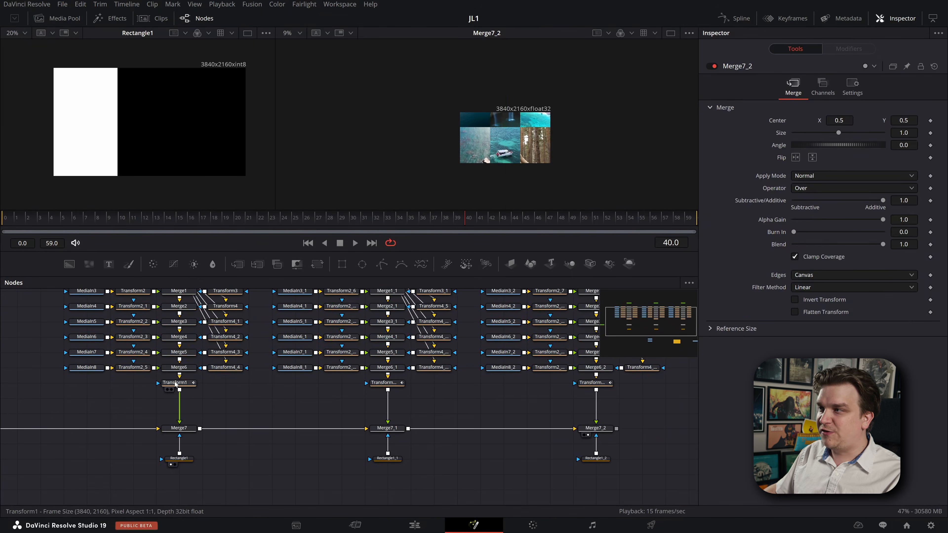
pyautogui.click(176, 384)
pyautogui.click(847, 48)
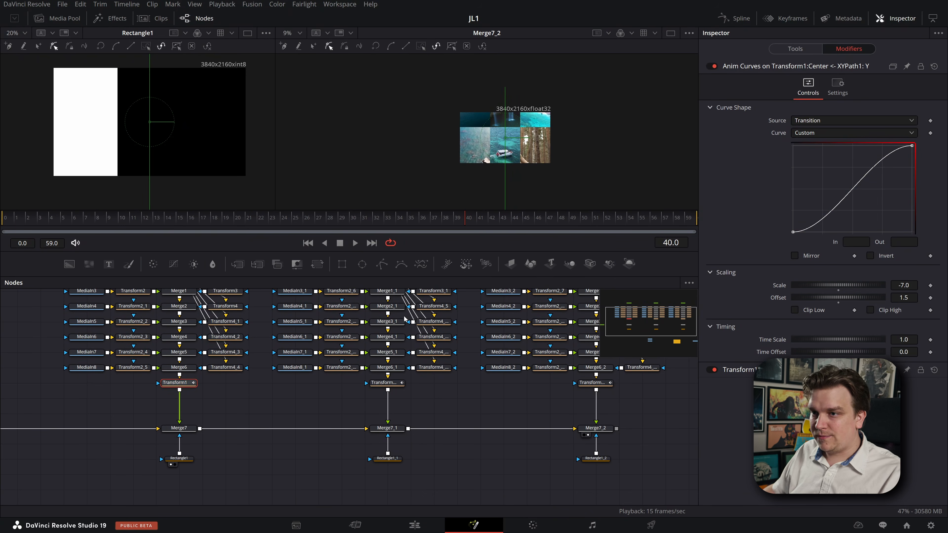
pyautogui.click(6, 221)
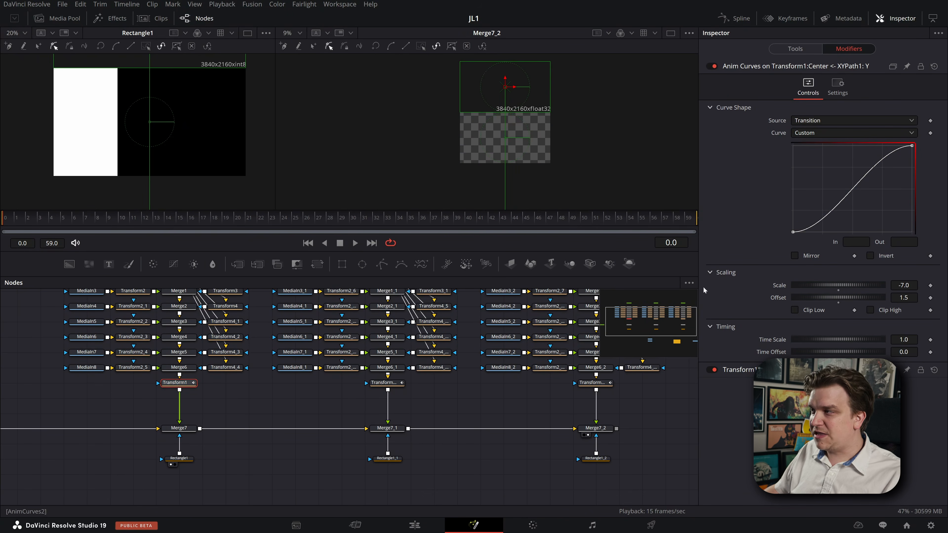
# Move the end point of Transform1's animation curve earlier by setting its In value to 0.8.
pyautogui.click(913, 145)
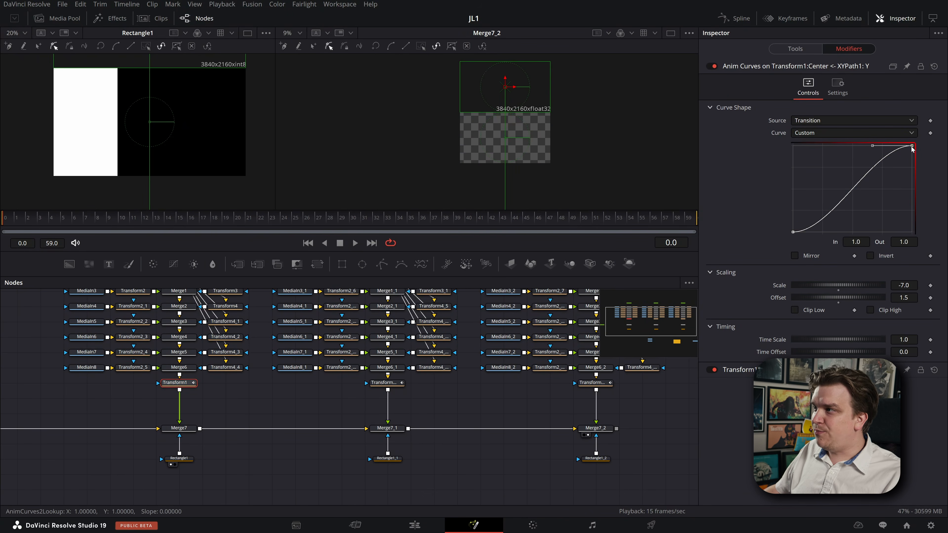
pyautogui.moveTo(913, 146); pyautogui.dragTo(906, 144)
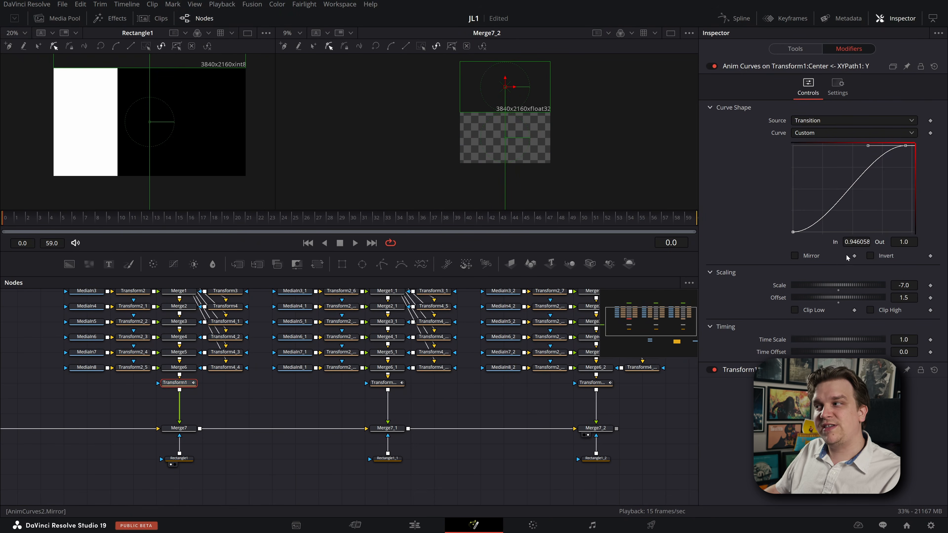
pyautogui.click(858, 242)
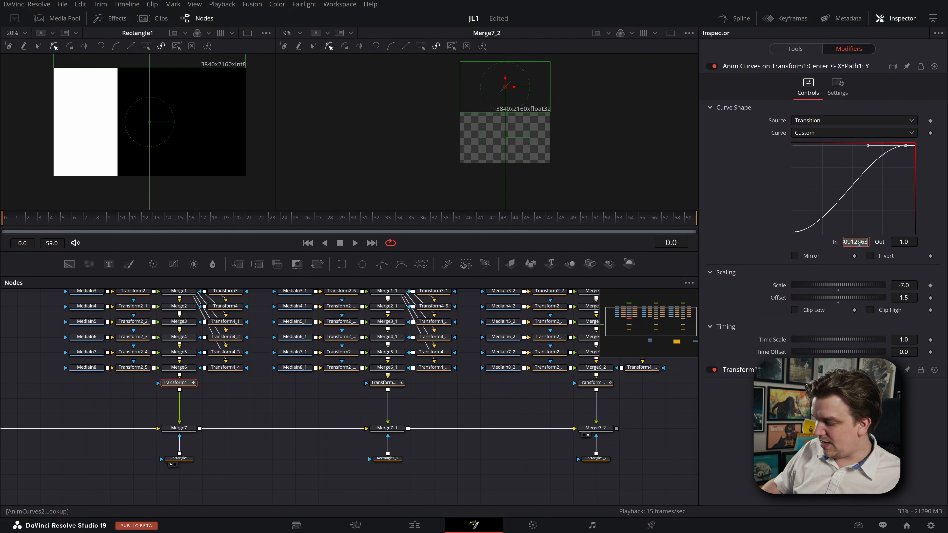
pyautogui.write('0.8')
pyautogui.press('Tab')
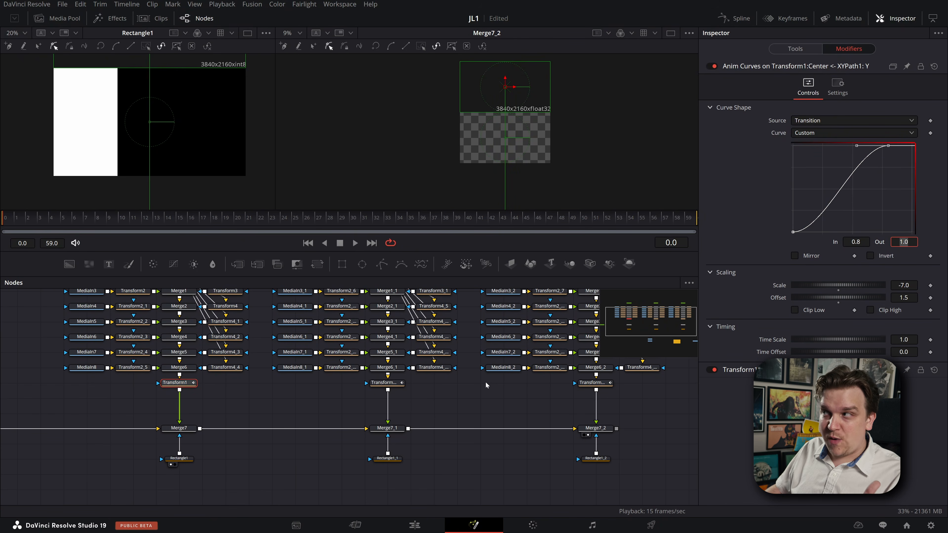
# Open the Anim Curves modifier of Transform1_1 and set the curve's start point In value to 0.1.
pyautogui.click(385, 382)
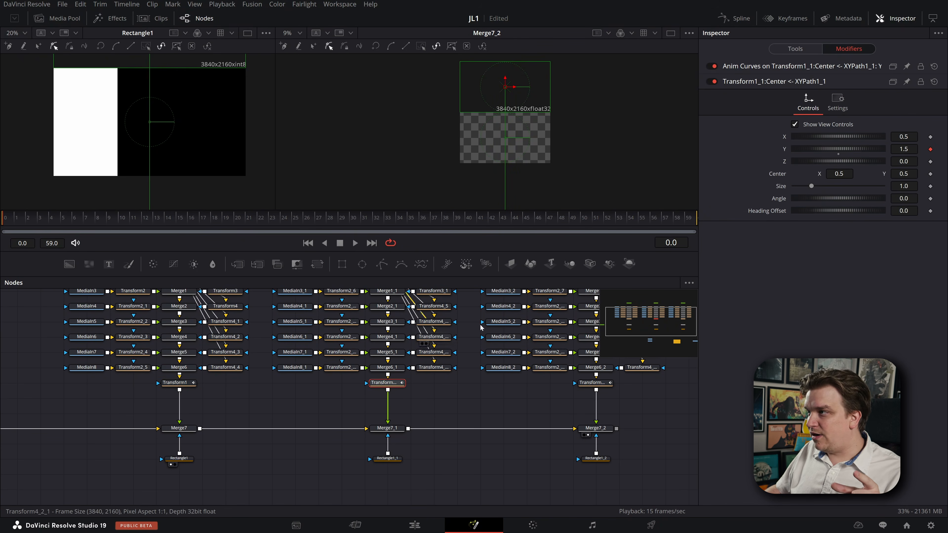
pyautogui.click(769, 66)
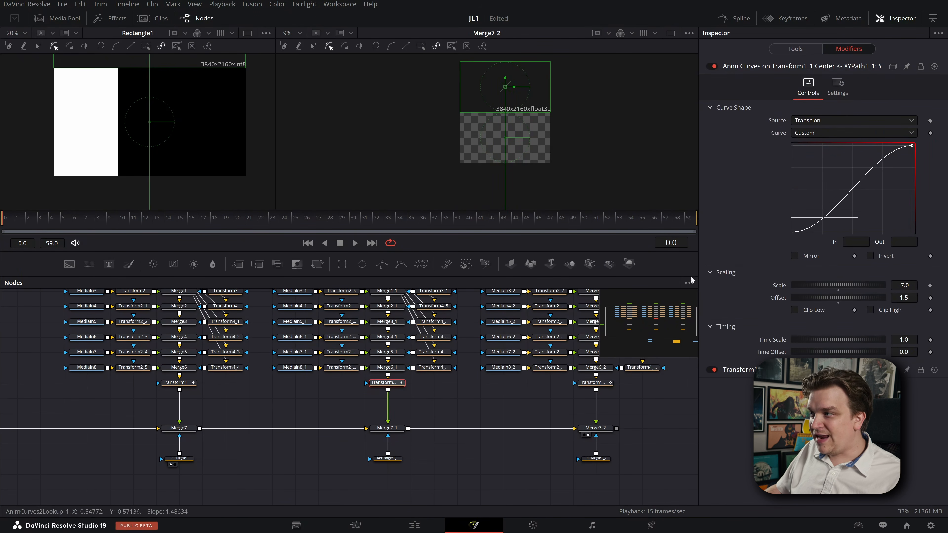
pyautogui.click(856, 242)
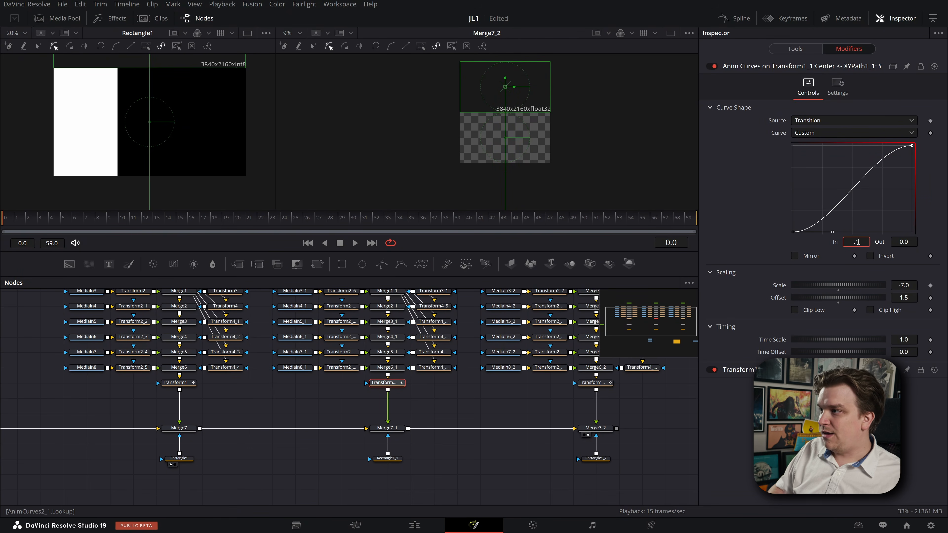
pyautogui.write('.1')
pyautogui.press('Tab')
# Set the In value of the end point on Transform1_1's animation curve to 0.9.
pyautogui.click(912, 145)
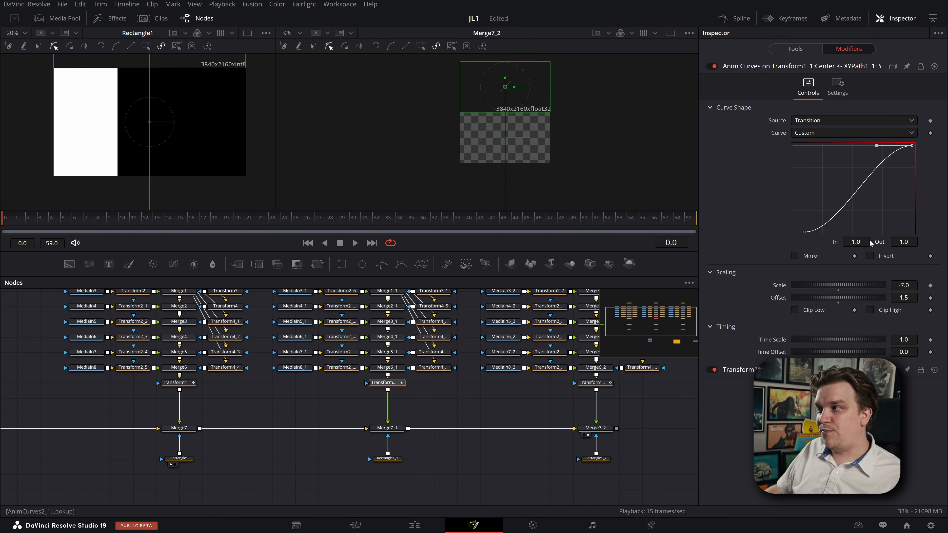
pyautogui.click(856, 242)
pyautogui.write('.9')
pyautogui.press('Tab')
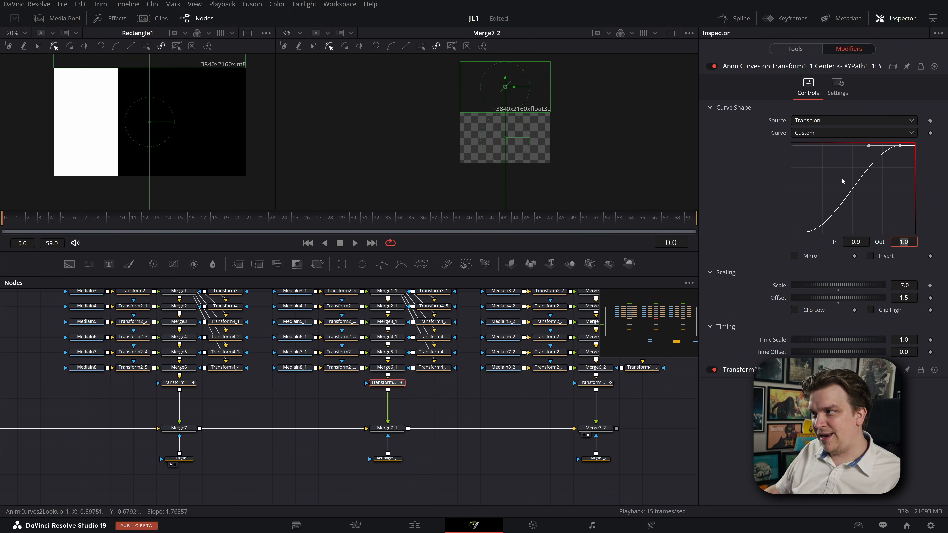
# Open the Anim Curves modifier of Transform1_2 in the third column and set the curve's start point In value to 0.2.
pyautogui.click(595, 383)
pyautogui.click(788, 69)
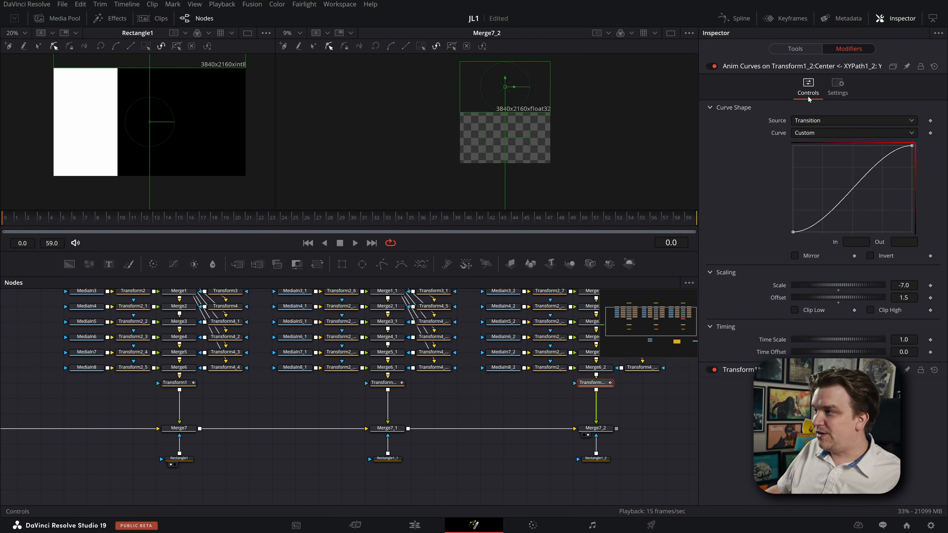
pyautogui.doubleClick(865, 242)
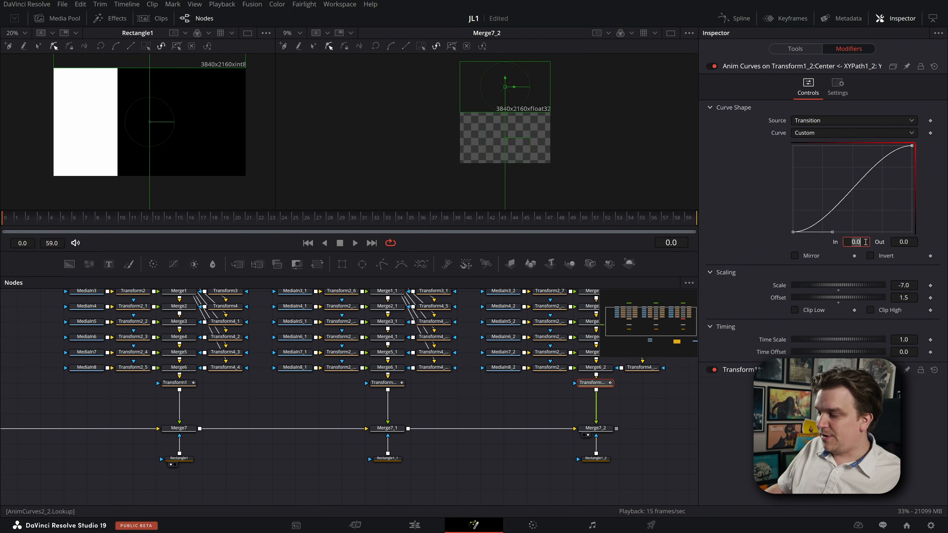
pyautogui.write('.5')
pyautogui.press('Tab')
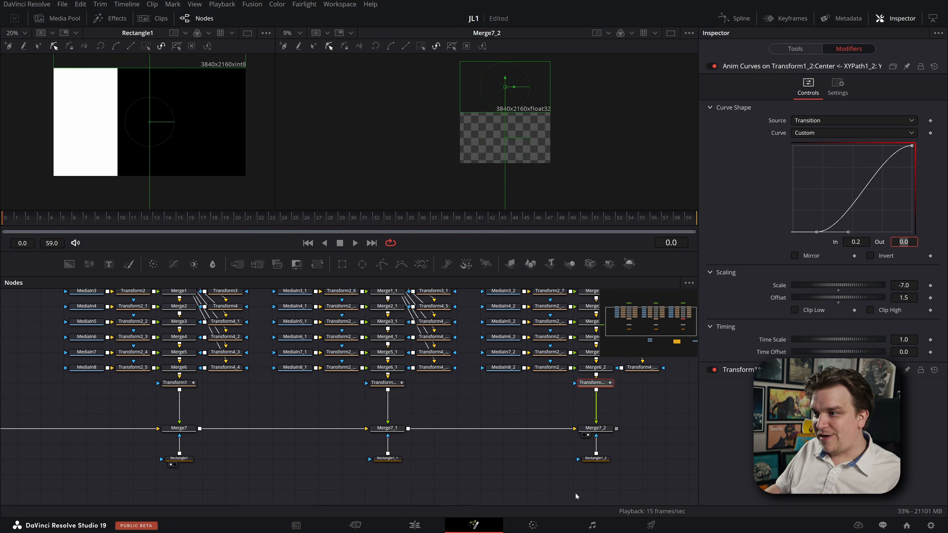
# Select Merge7_2 and scrub from the start to frame 55 to check the staggered scrolling of the three columns.
pyautogui.click(605, 430)
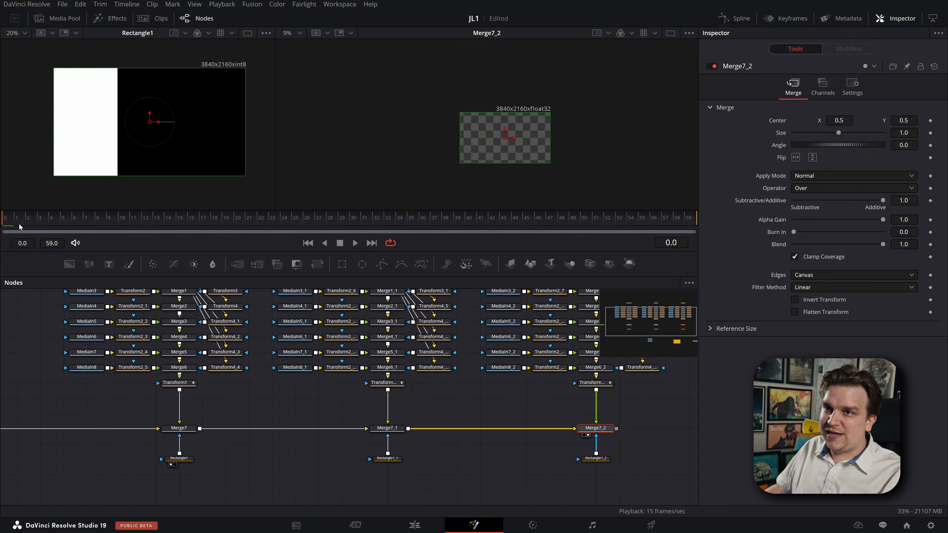
pyautogui.moveTo(38, 221); pyautogui.dragTo(640, 239)
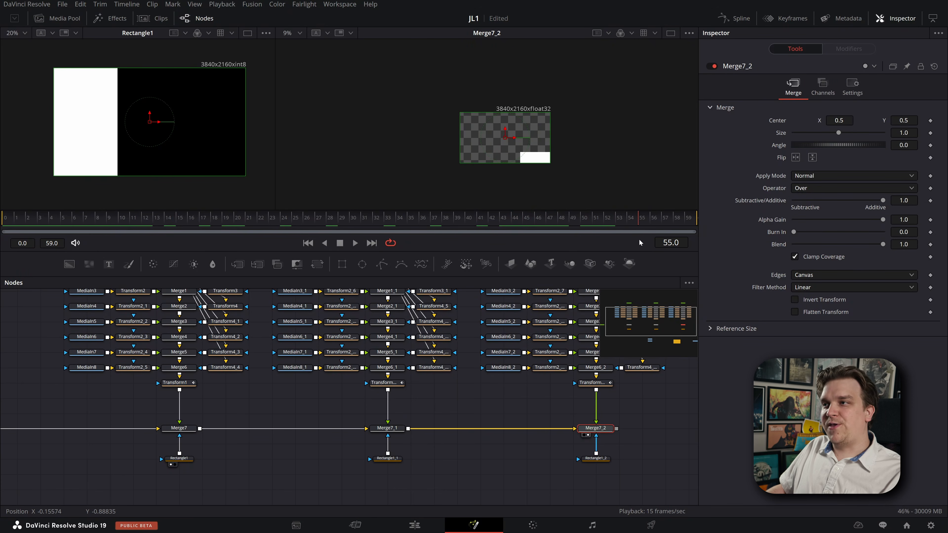
pyautogui.moveTo(643, 277)
pyautogui.mouseDown()
pyautogui.moveTo(583, 278)
pyautogui.moveTo(638, 278)
pyautogui.mouseUp()
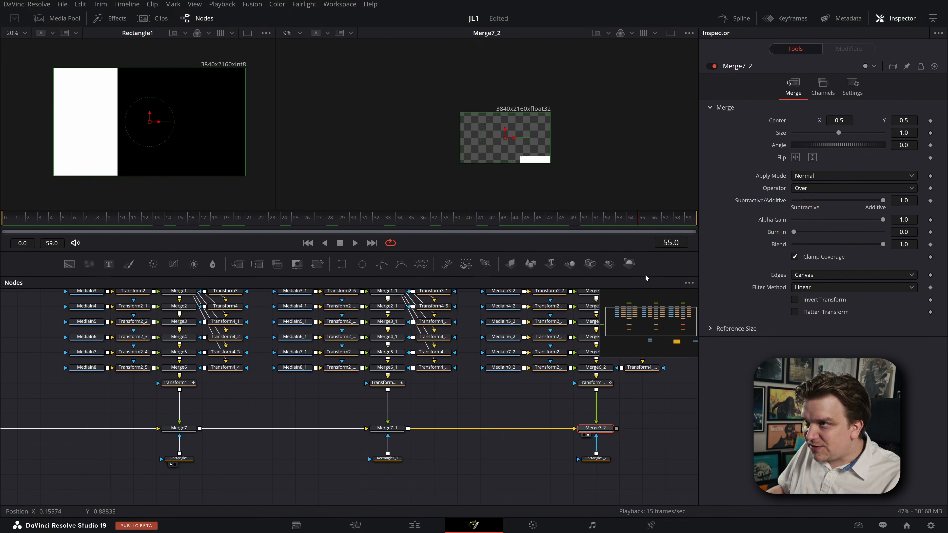
pyautogui.scroll(-2, 490, 397)
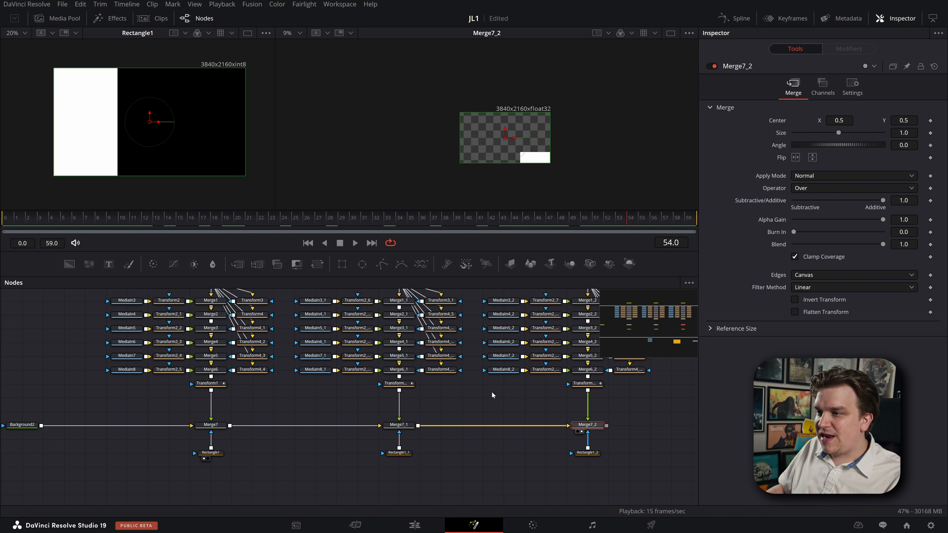
# Compare the animation curves of Transform1_1 and Transform1_2, examining where the end point of each curve lies.
pyautogui.click(503, 369)
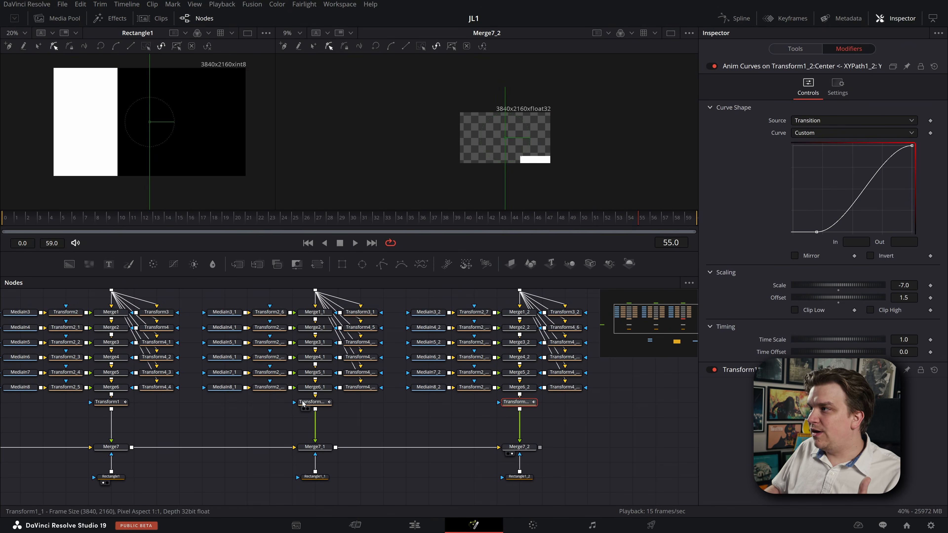
pyautogui.click(303, 402)
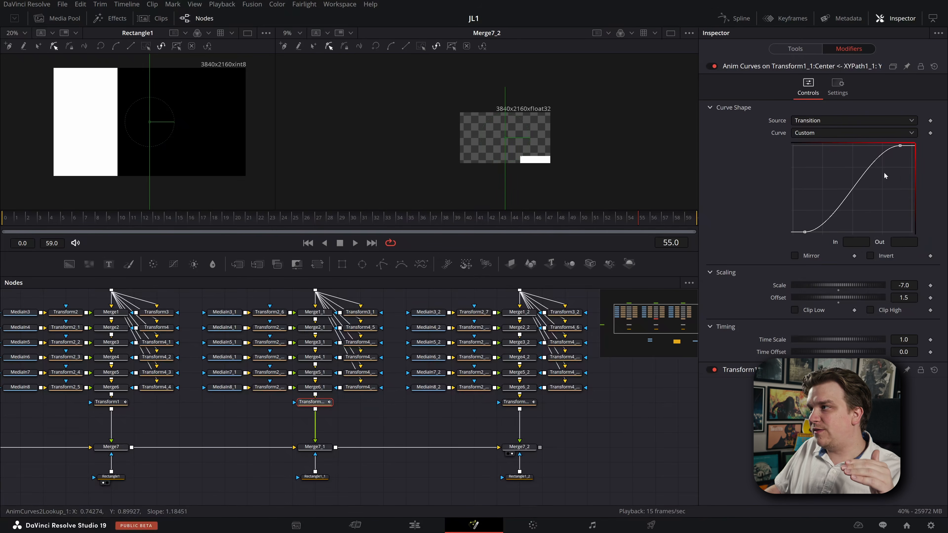
pyautogui.click(900, 146)
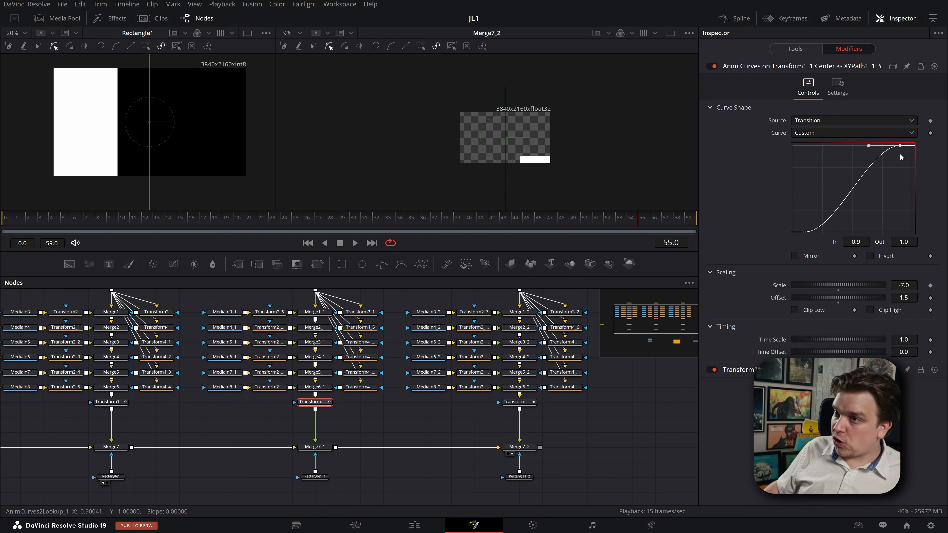
pyautogui.click(514, 407)
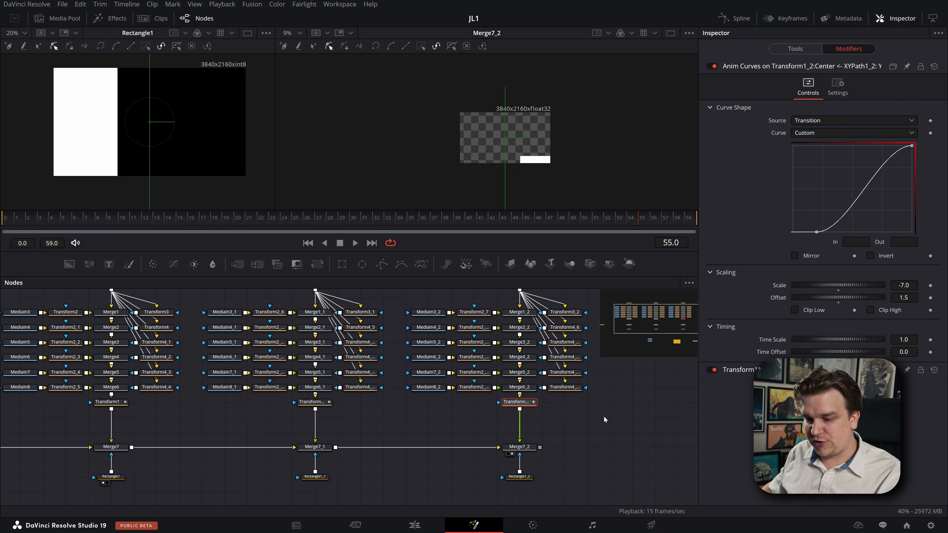
# Play the collage at Merge7_2 from near the start and stop at frame 44 to check the scroll timing.
pyautogui.scroll(-1, 599, 429)
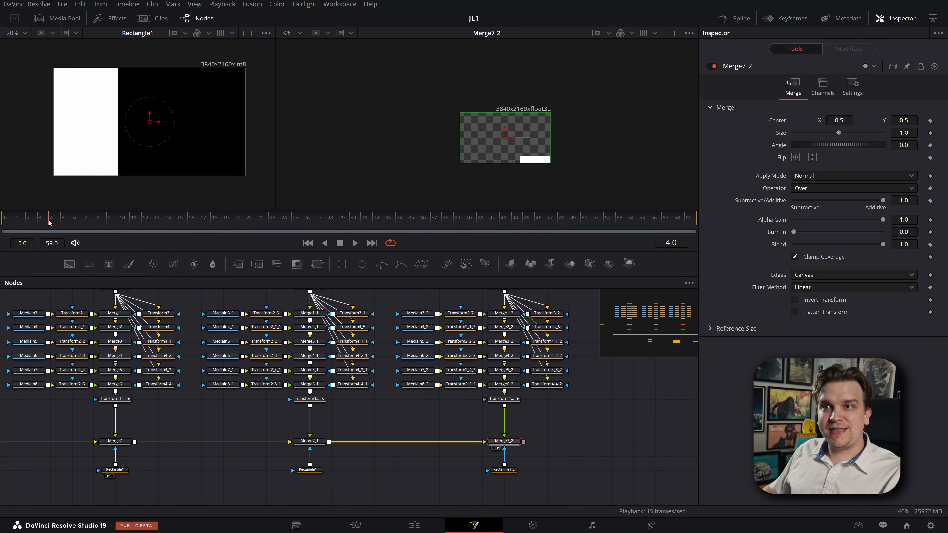
pyautogui.press('space')
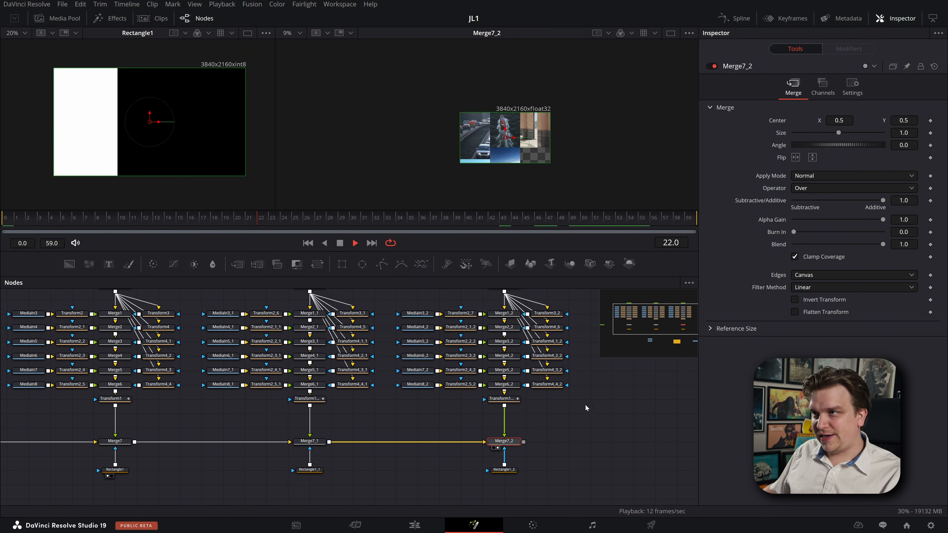
pyautogui.scroll(-5, 584, 404)
pyautogui.scroll(3, 542, 412)
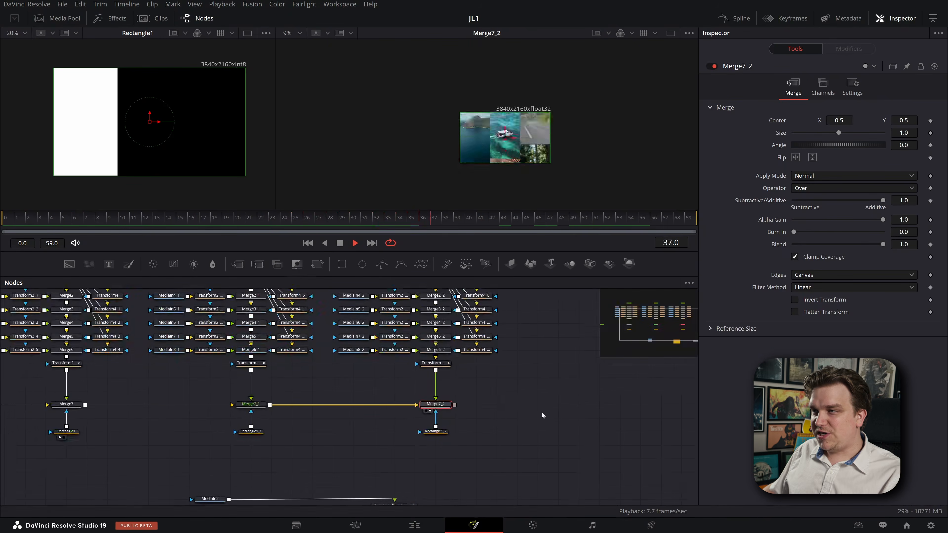
pyautogui.press('space')
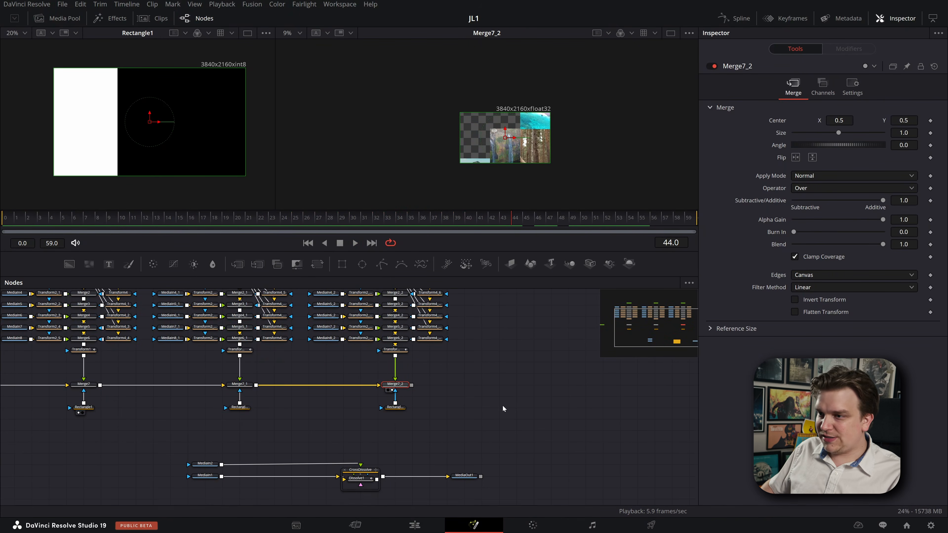
pyautogui.click(503, 408)
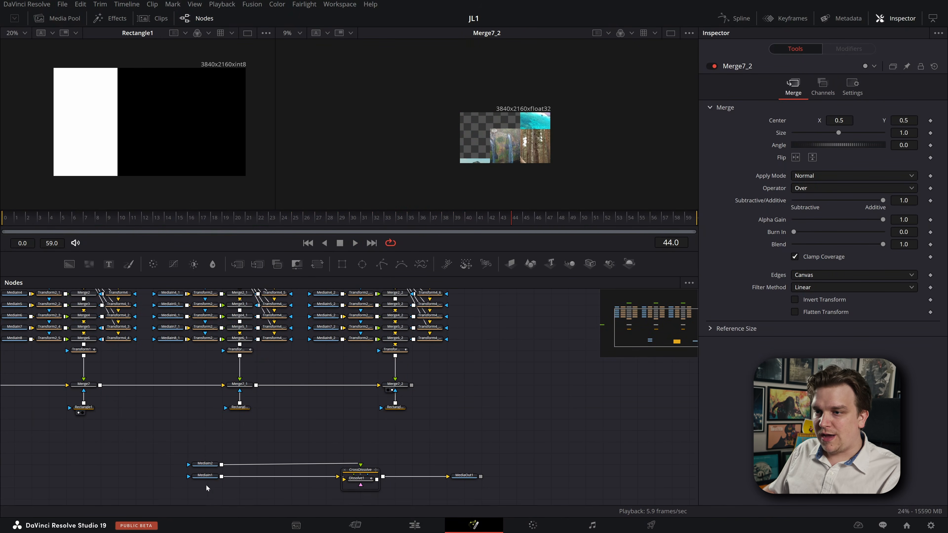
# View MediaIn1 and MediaIn2 in the second viewer to examine the two clips feeding the transition.
pyautogui.click(205, 477)
pyautogui.press('2')
pyautogui.click(210, 464)
pyautogui.press('2')
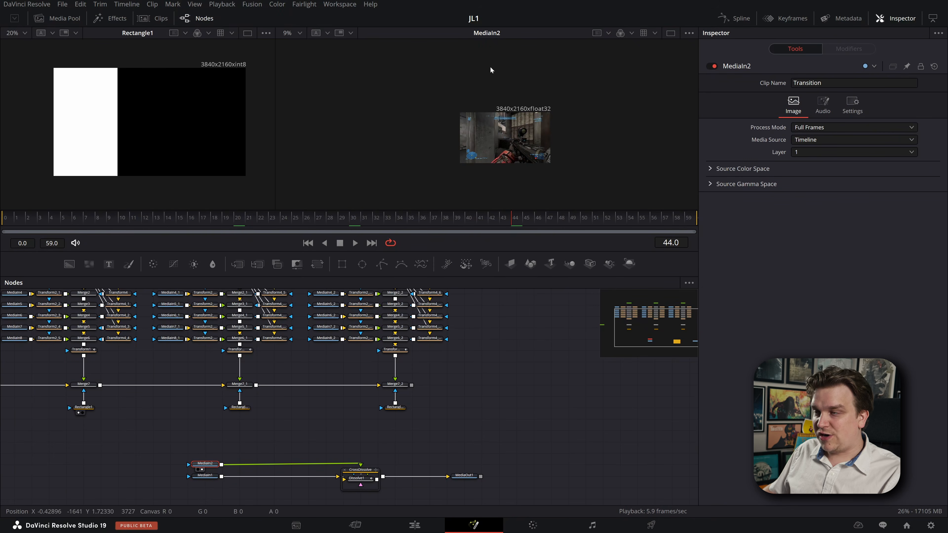
pyautogui.scroll(2, 392, 420)
pyautogui.moveTo(431, 449); pyautogui.dragTo(474, 392)
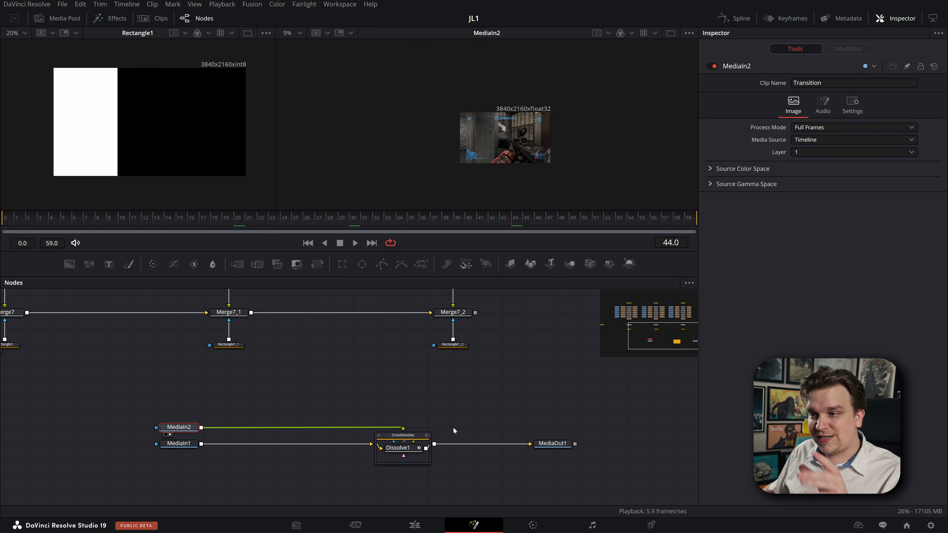
# Ungroup the CrossDissolve group so that its Dissolve1 node stands on its own in the node tree.
pyautogui.scroll(1, 411, 422)
pyautogui.click(396, 452)
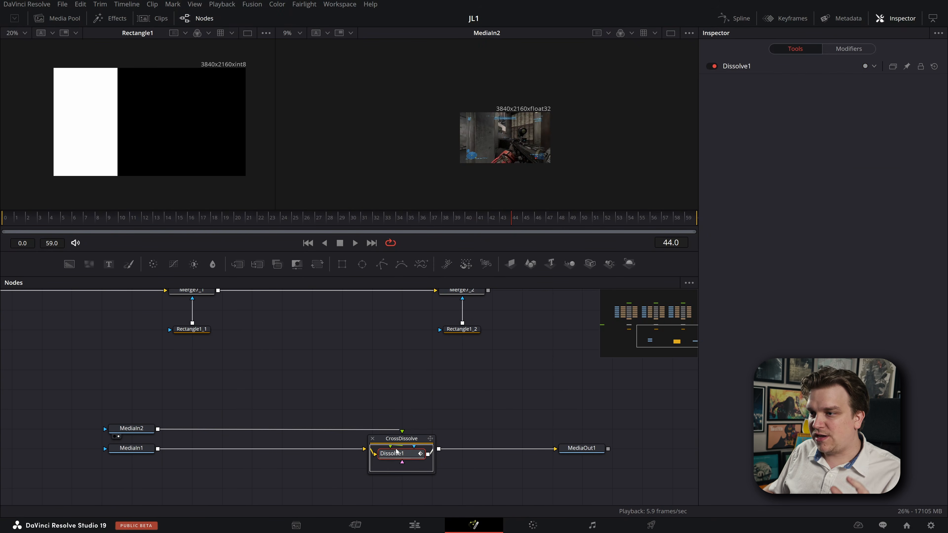
pyautogui.click(393, 440)
pyautogui.rightClick(393, 440)
pyautogui.click(486, 252)
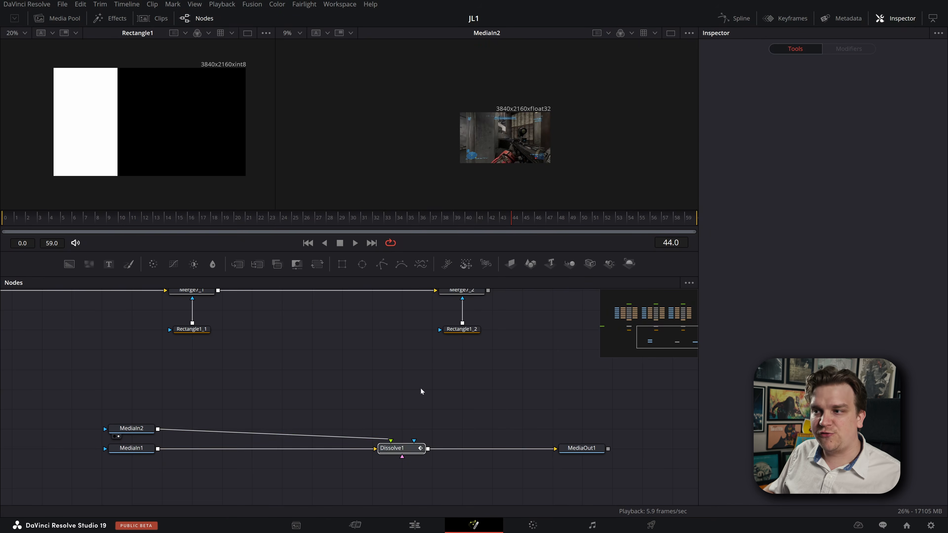
# Open the Anim Curves modifier of Dissolve1's Background/Foreground control and change its Source to Custom.
pyautogui.click(398, 451)
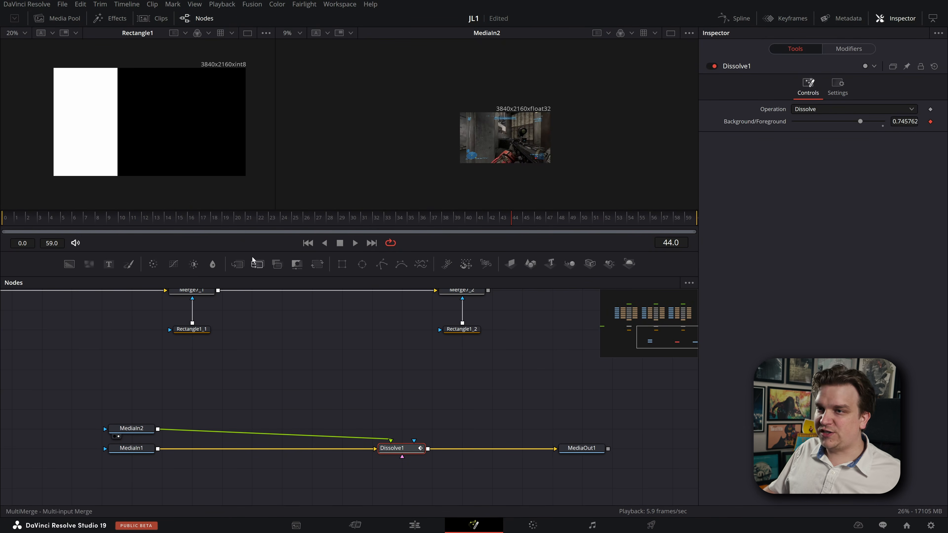
pyautogui.click(847, 50)
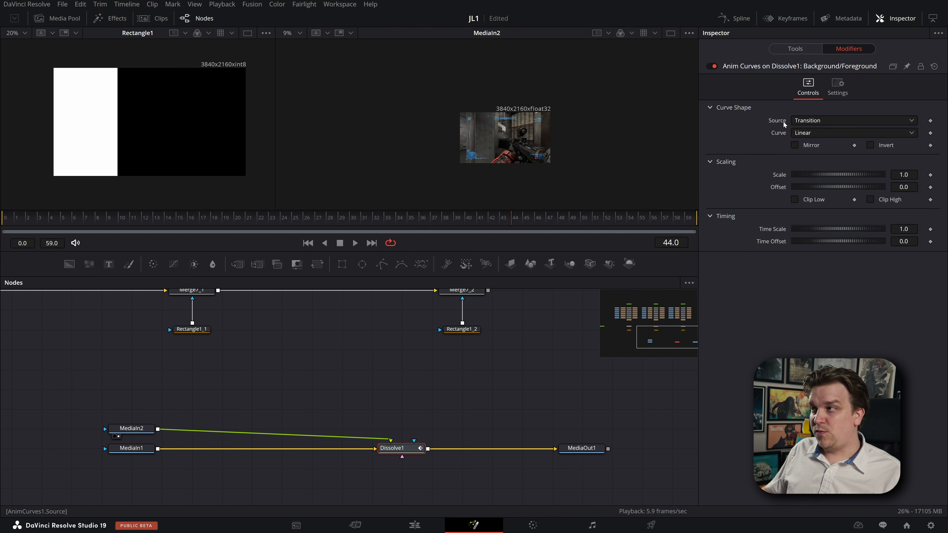
pyautogui.click(808, 123)
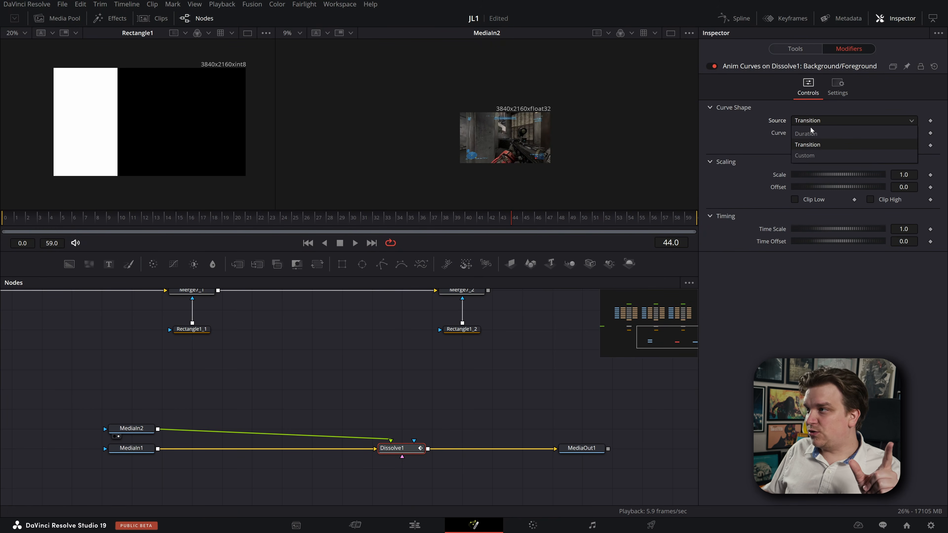
pyautogui.click(811, 157)
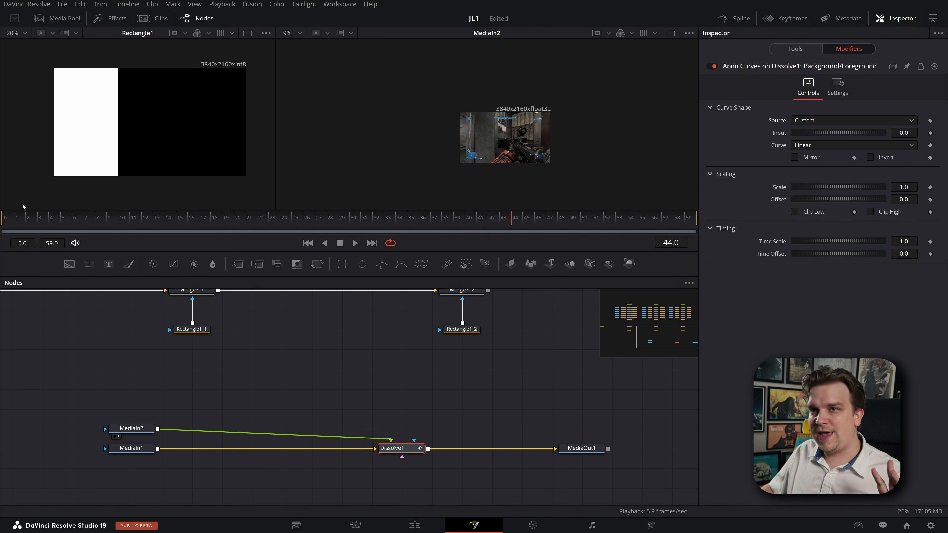
# Keyframe the curve's Input at 0.0 on frame 0 and set it to 1.0 on frame 1.
pyautogui.click(19, 225)
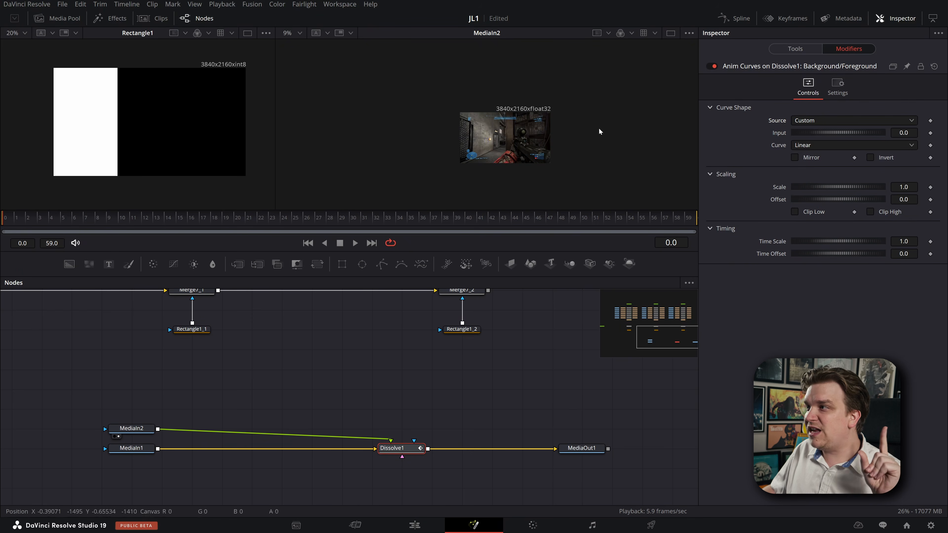
pyautogui.click(931, 132)
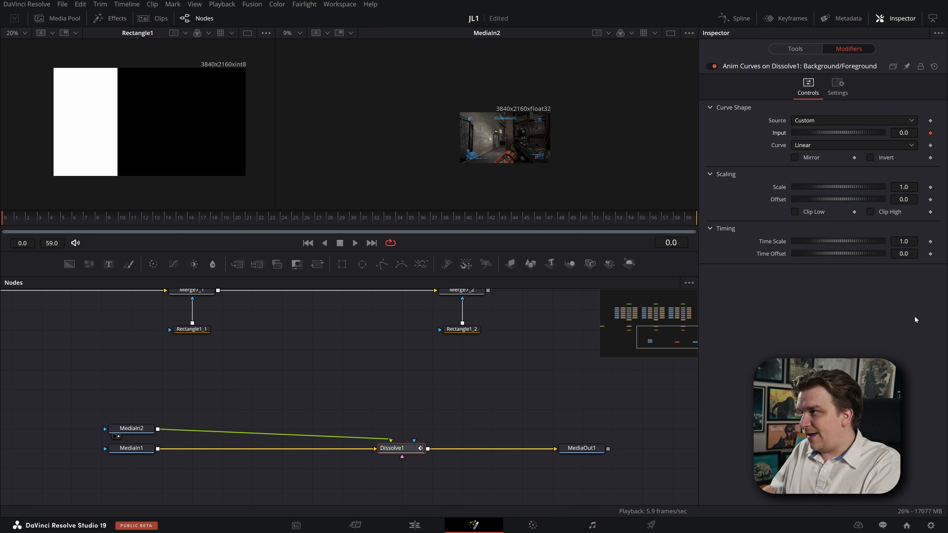
pyautogui.press('Right')
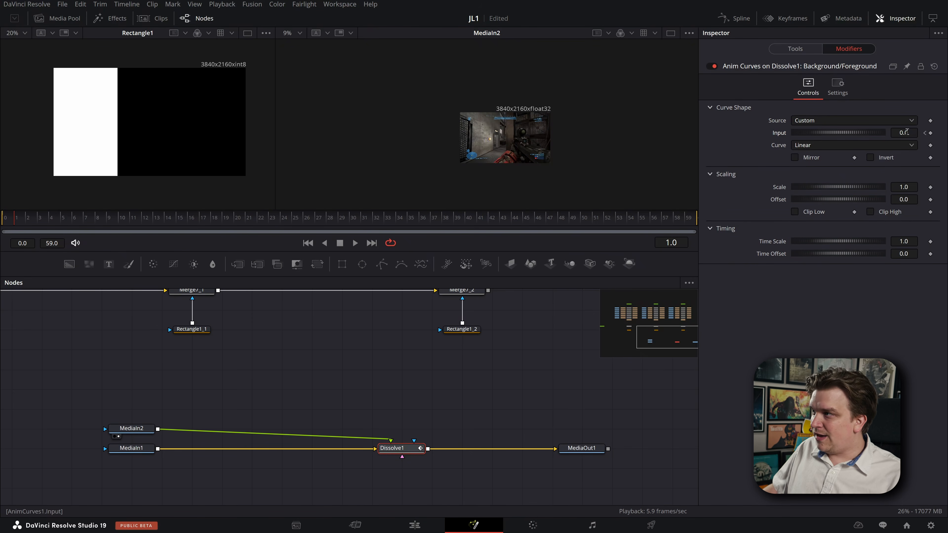
pyautogui.click(907, 132)
pyautogui.write('1')
pyautogui.press('Tab')
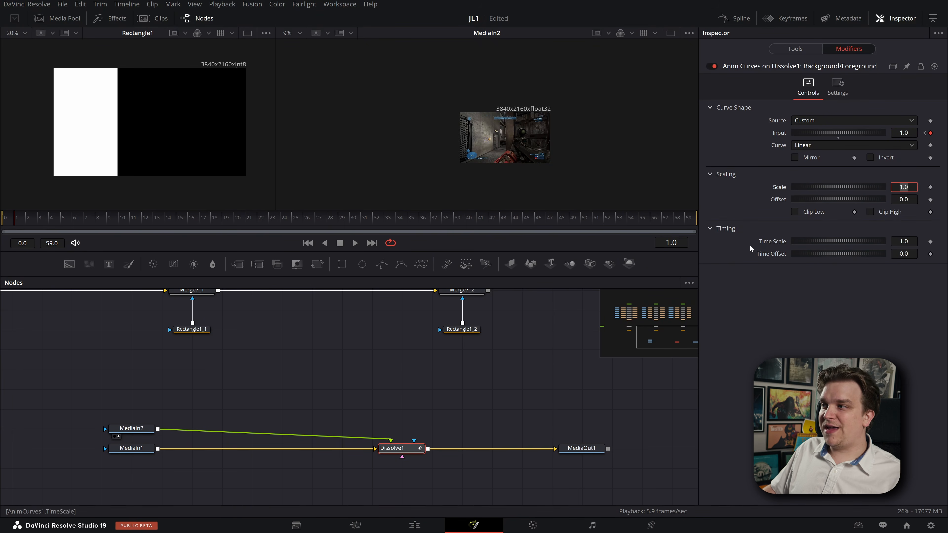
# Set the curve's Time Offset to 0.5 and scrub Dissolve1 to frame 35 to check the cut between the clips.
pyautogui.click(908, 254)
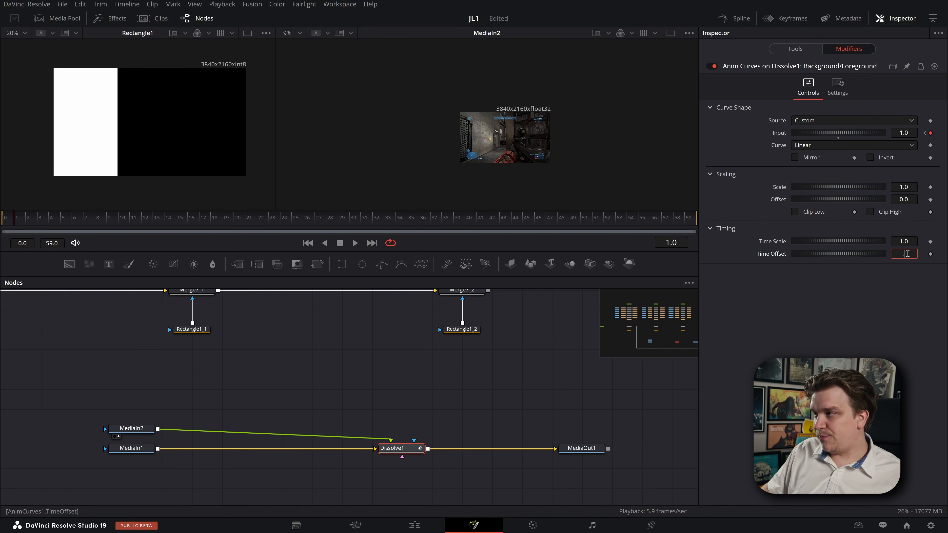
pyautogui.write('.5')
pyautogui.press('Tab')
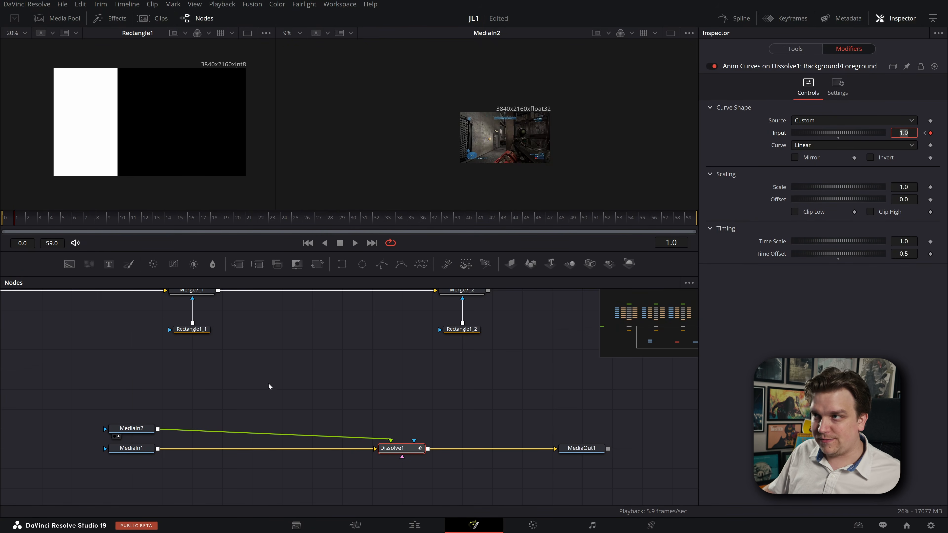
pyautogui.click(389, 456)
pyautogui.moveTo(94, 225); pyautogui.dragTo(411, 231)
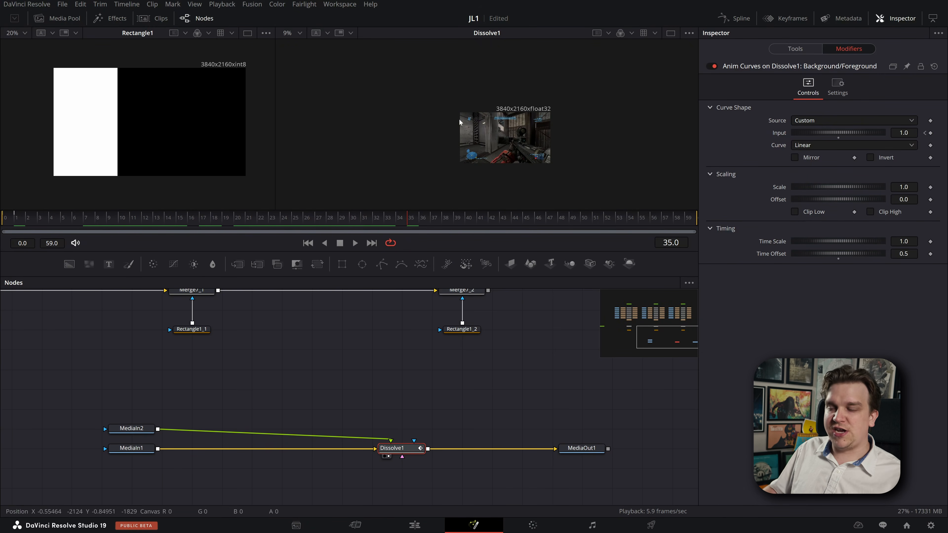
# Move the Dissolve1 node close to MediaIn1 and MediaIn2 and save the project.
pyautogui.hotkey('ctrl', 's')
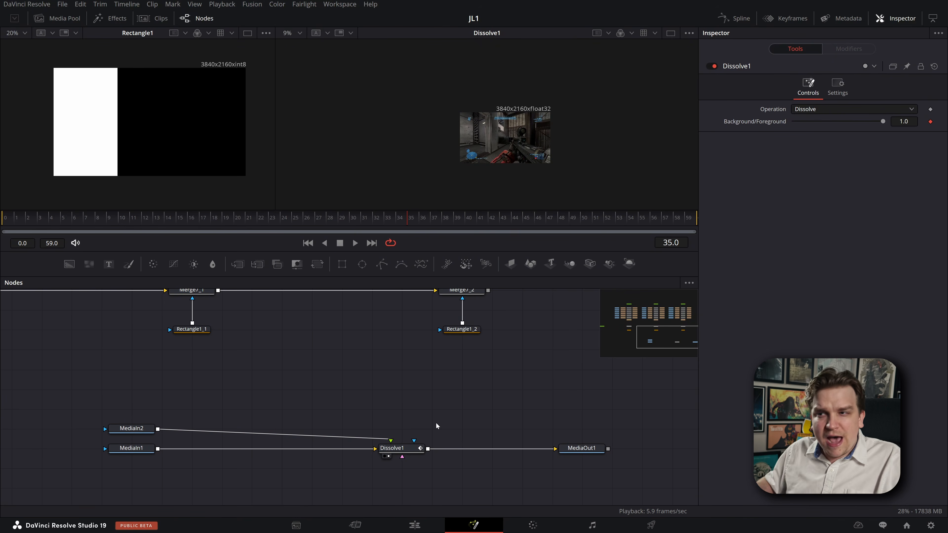
pyautogui.moveTo(400, 445); pyautogui.dragTo(249, 444)
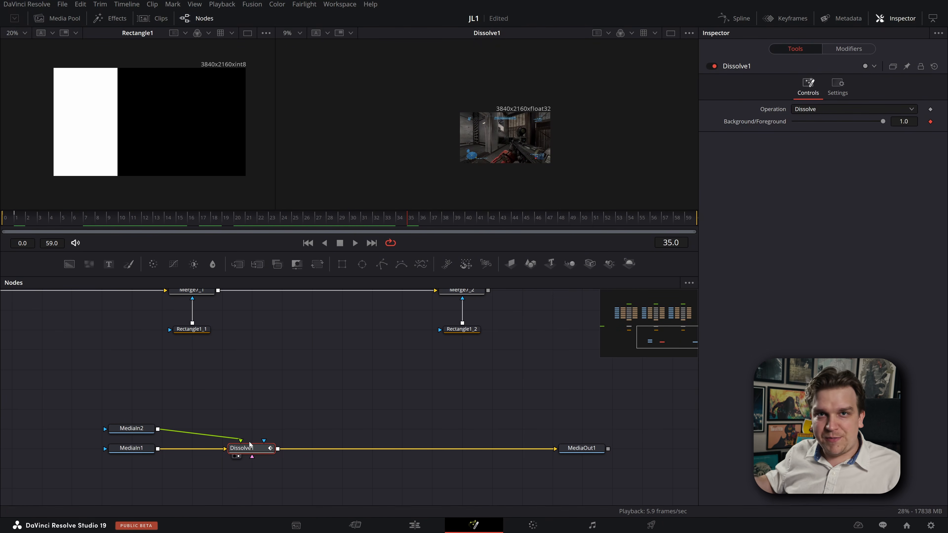
pyautogui.hotkey('ctrl', 's')
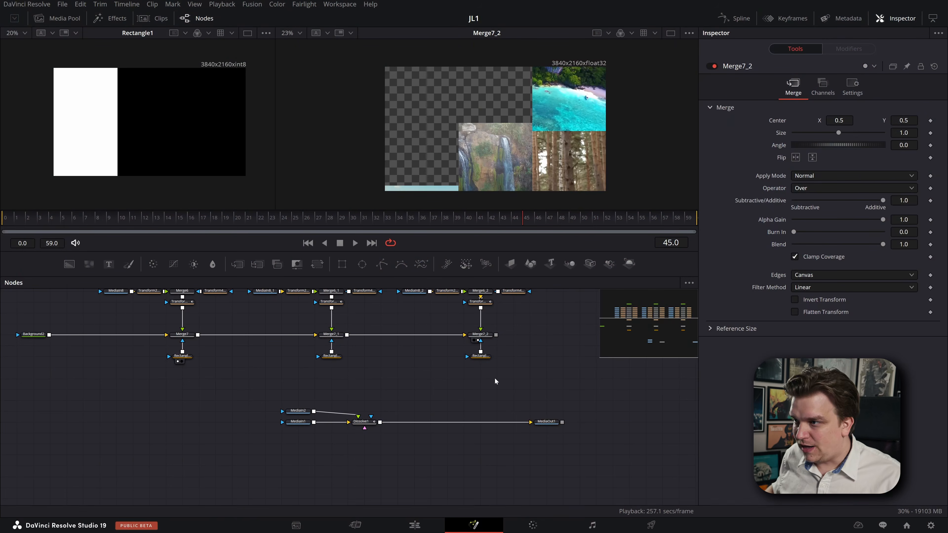
# Merge the Merge7_2 collage output over Dissolve1 with a new Merge node feeding MediaOut1.
pyautogui.click(546, 422)
pyautogui.scroll(3, 524, 391)
pyautogui.scroll(-1, 426, 359)
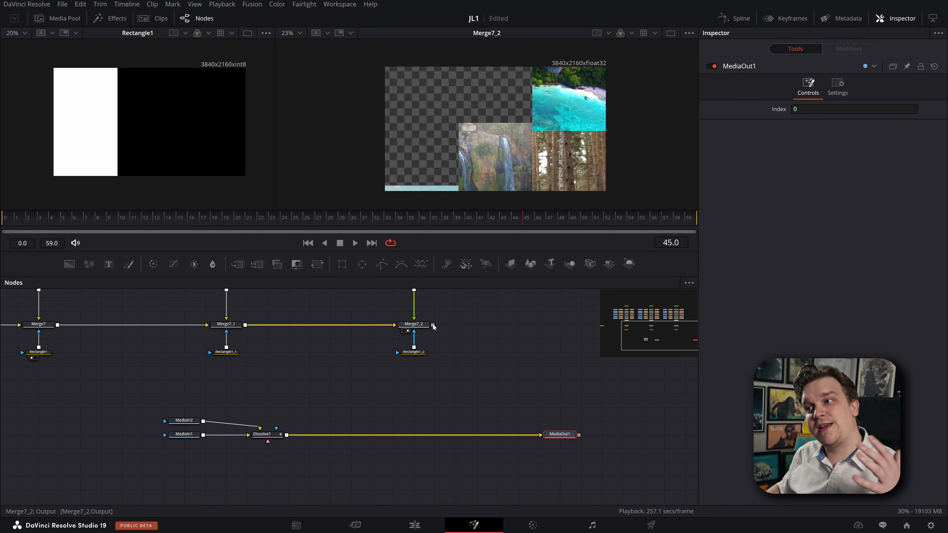
pyautogui.moveTo(433, 325); pyautogui.dragTo(286, 435)
pyautogui.click(409, 440)
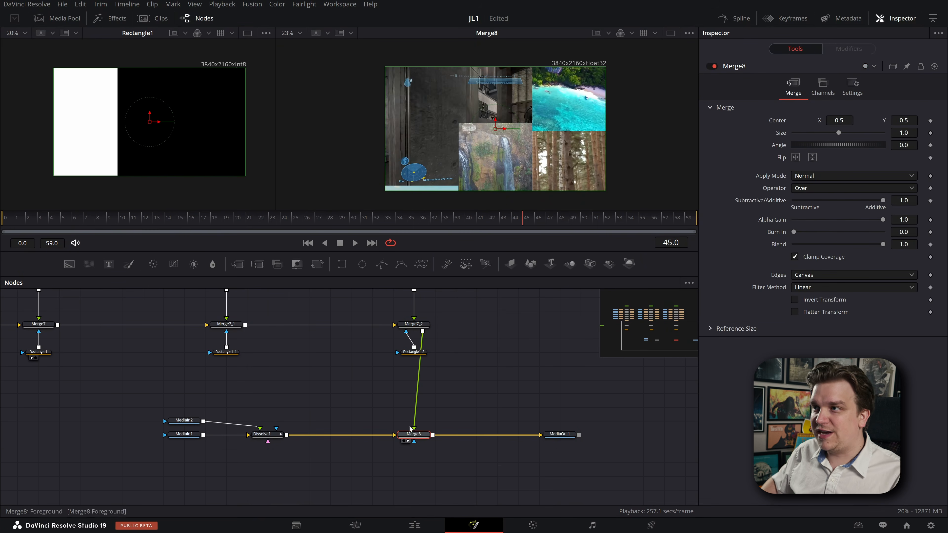
# Scrub the composite through to frame 59 to check the collage over the clips, and save the project.
pyautogui.moveTo(90, 227)
pyautogui.mouseDown()
pyautogui.moveTo(18, 223)
pyautogui.moveTo(75, 219)
pyautogui.mouseUp()
pyautogui.moveTo(157, 211); pyautogui.dragTo(689, 239)
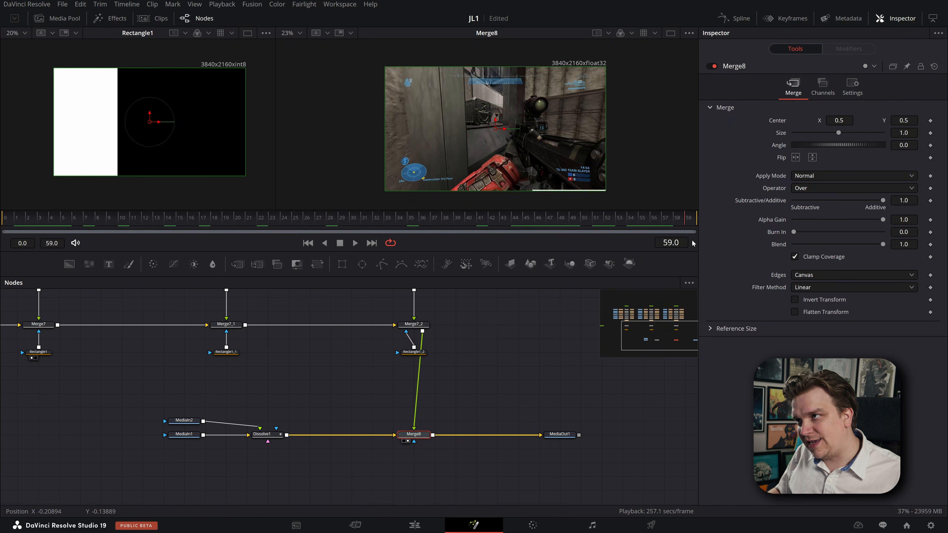
pyautogui.click(514, 318)
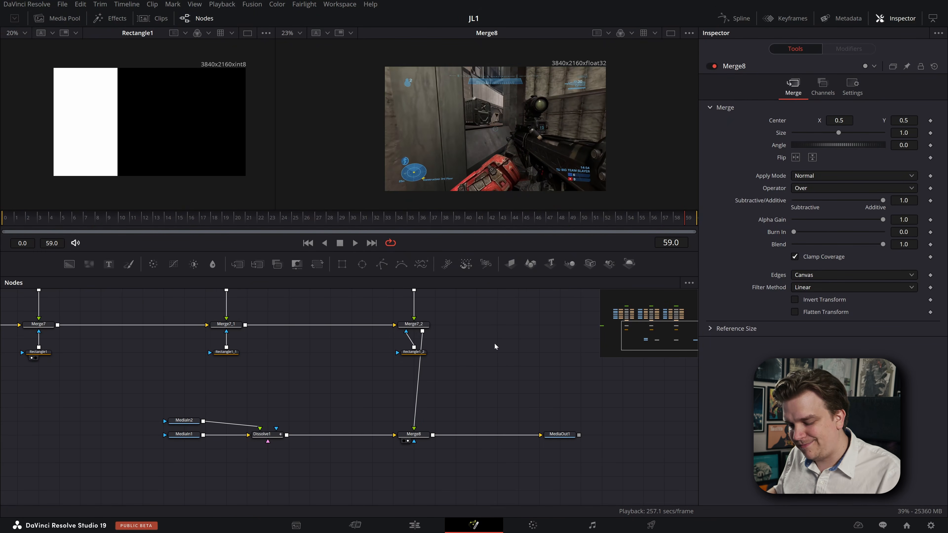
# Add a Merge node and insert it on the connection between Merge7_2 and Merge8.
pyautogui.scroll(2, 485, 373)
pyautogui.hotkey('shift', 'space')
pyautogui.write('merge')
pyautogui.press('Return')
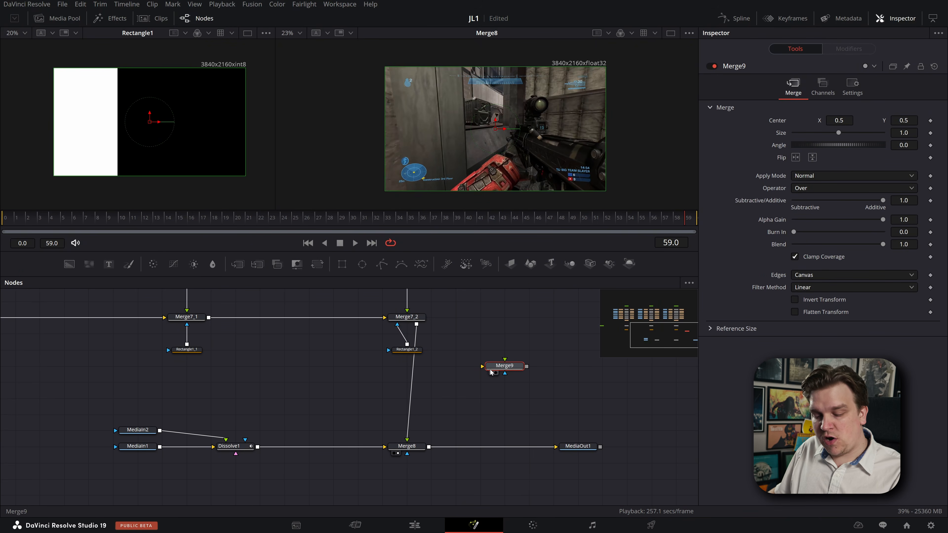
pyautogui.moveTo(491, 375); pyautogui.dragTo(476, 318)
pyautogui.moveTo(481, 353); pyautogui.dragTo(381, 406)
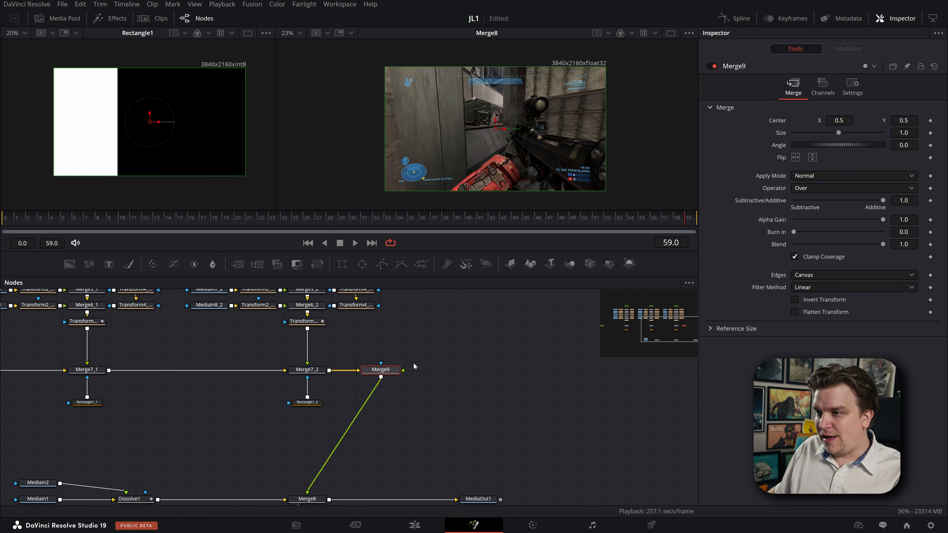
# Add a Background node, connect it to Merge9's foreground, and place Merge9 directly beneath it.
pyautogui.click(462, 357)
pyautogui.hotkey('shift', 'space')
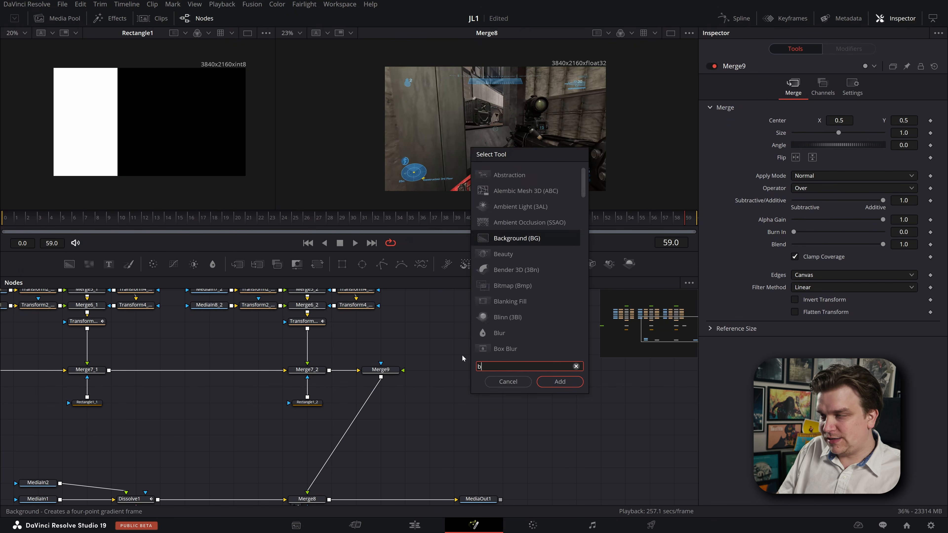
pyautogui.write('bg')
pyautogui.press('Return')
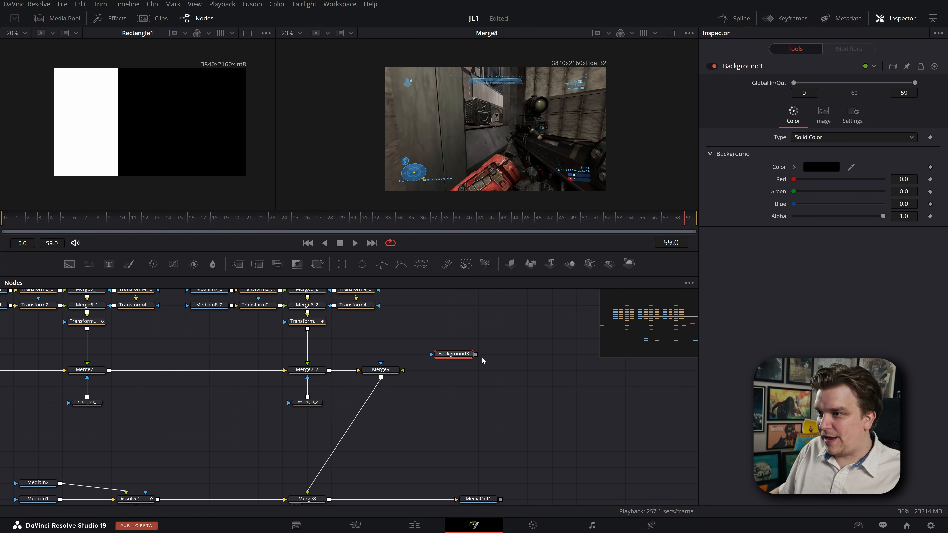
pyautogui.moveTo(475, 354); pyautogui.dragTo(463, 374)
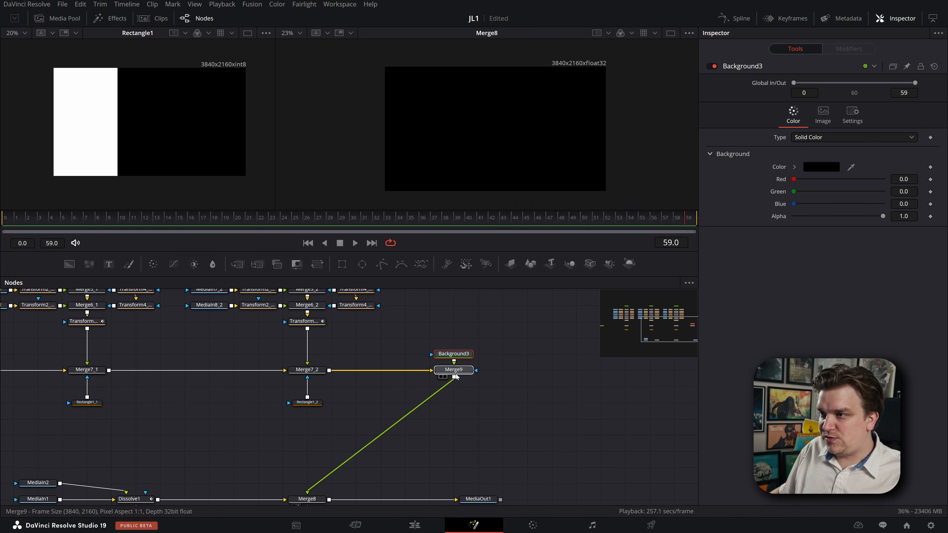
pyautogui.click(453, 355)
pyautogui.moveTo(446, 331); pyautogui.dragTo(411, 362)
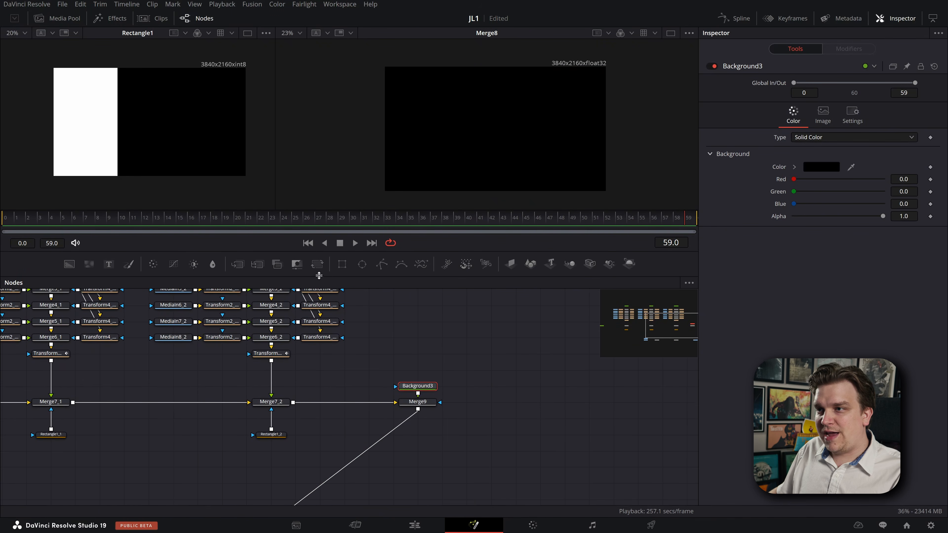
# Mask Background3 with a Rectangle node and delete the surplus Rectangle2 mask.
pyautogui.click(341, 264)
pyautogui.click(341, 263)
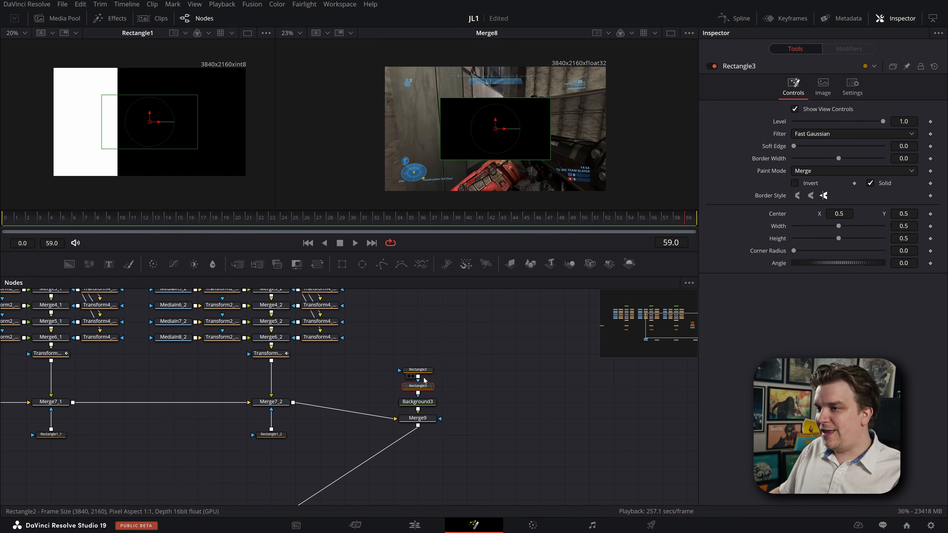
pyautogui.click(418, 371)
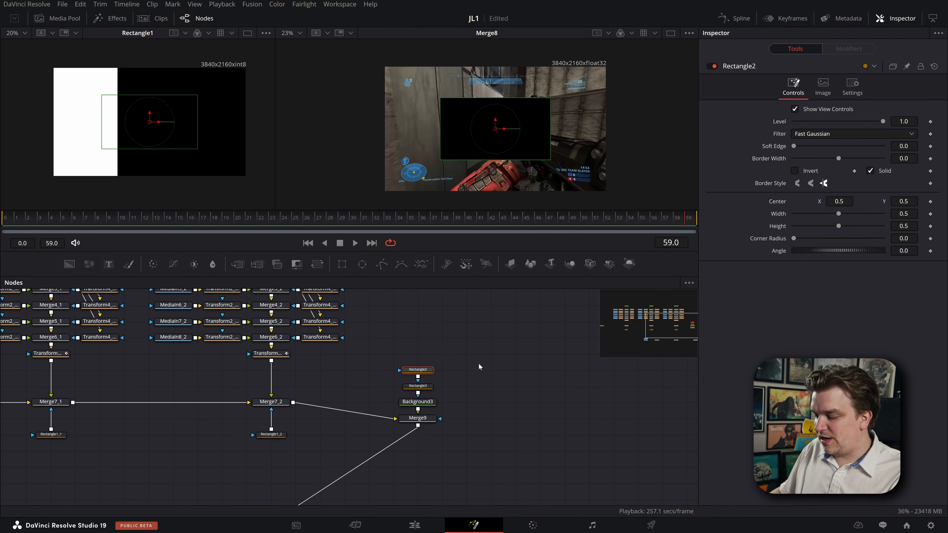
pyautogui.press('Delete')
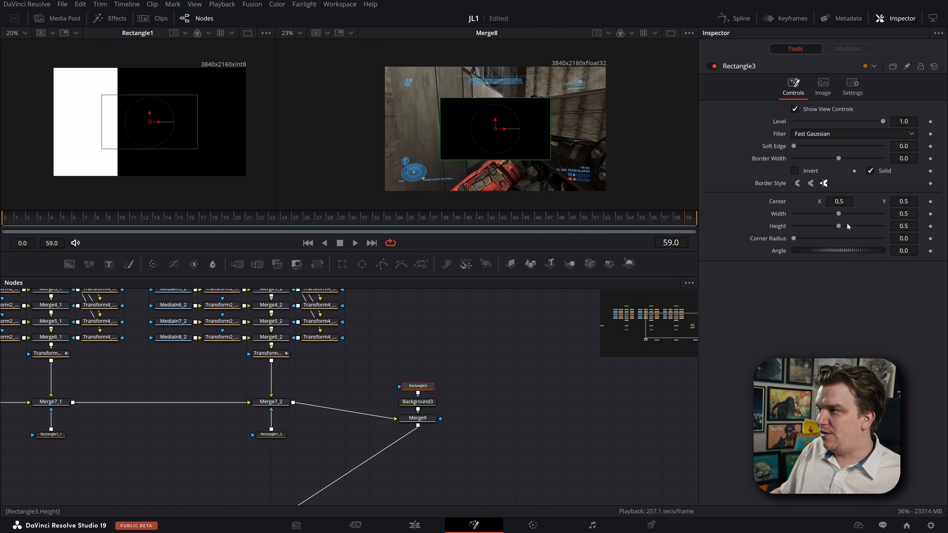
# Shape Rectangle3 into a thin vertical divider with height 1.0, width 0.016 and Center X 0.333.
pyautogui.moveTo(838, 227); pyautogui.dragTo(796, 213)
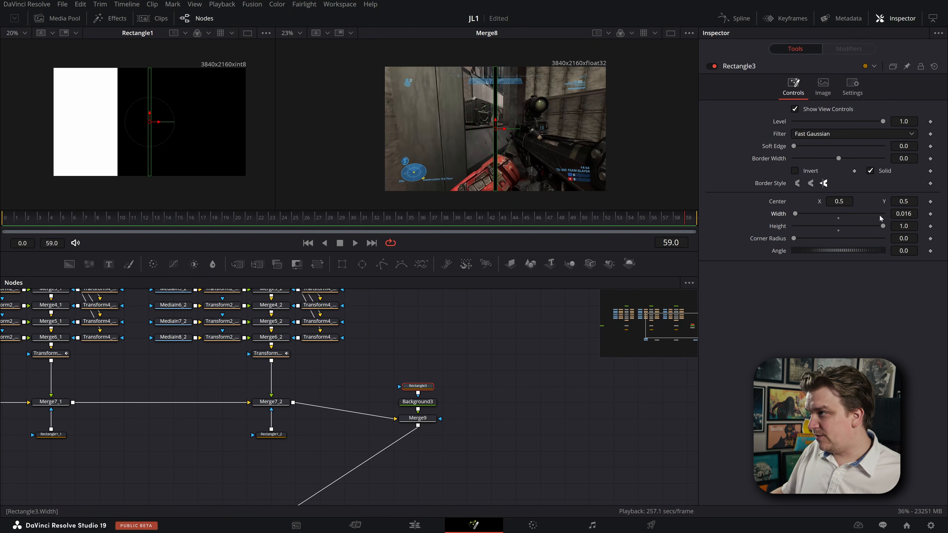
pyautogui.click(839, 201)
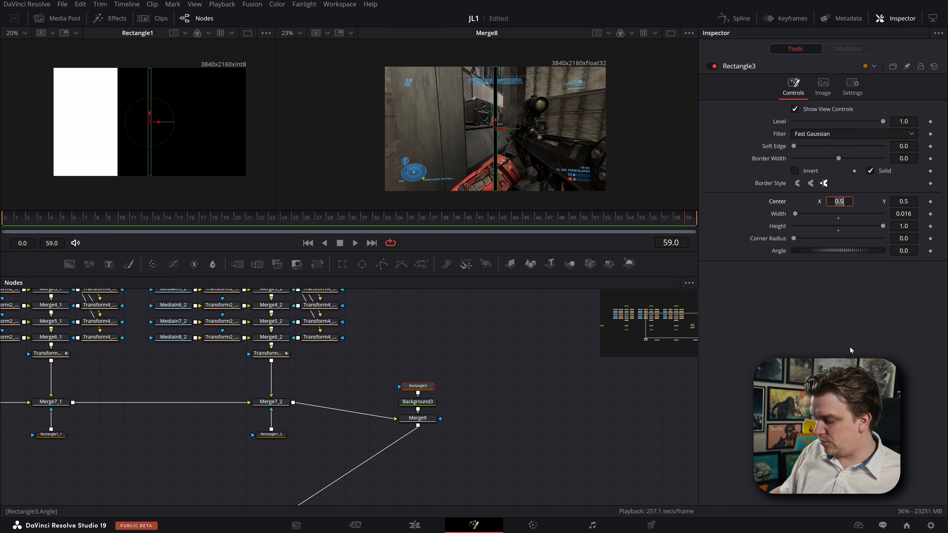
pyautogui.write('.333')
pyautogui.press('Return')
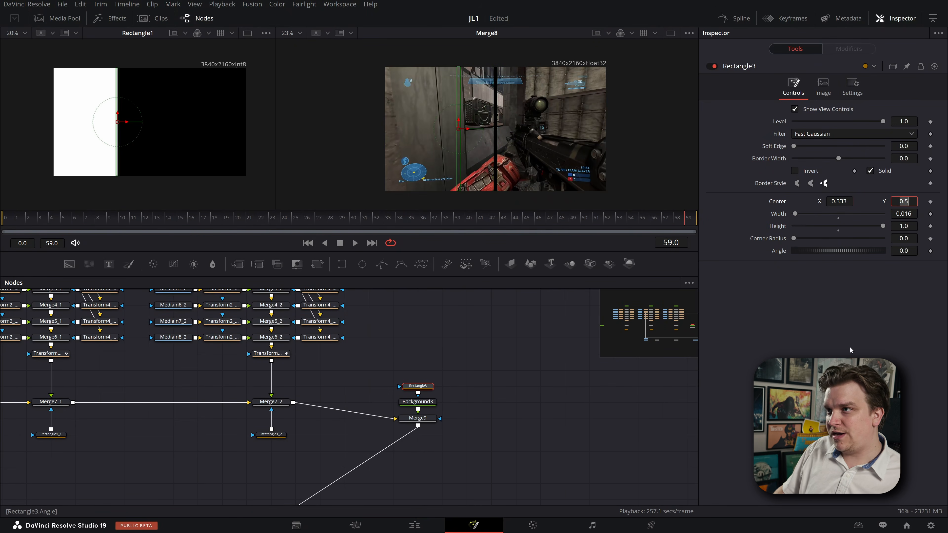
# View Merge9 at frame 30 to check the divider over the collage, and align its node group with Merge7_2.
pyautogui.scroll(-3, 532, 370)
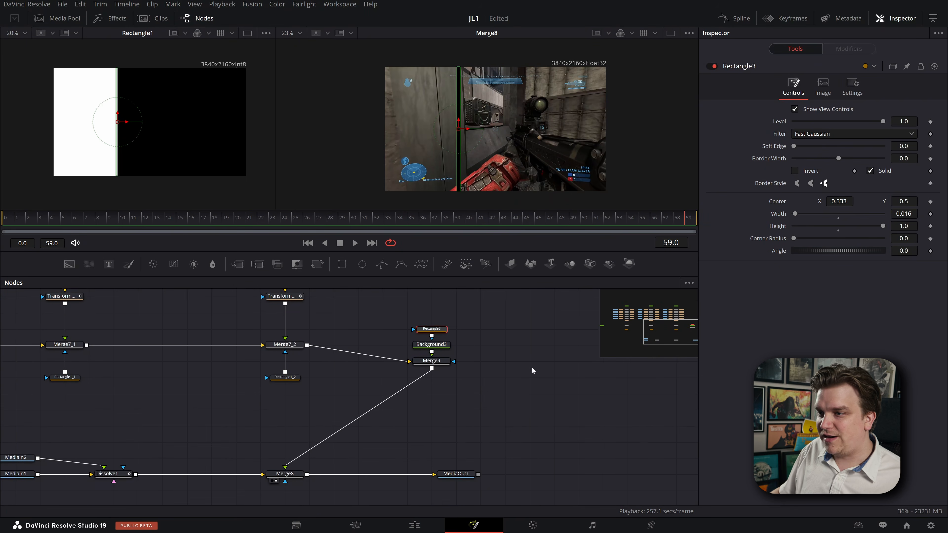
pyautogui.click(432, 362)
pyautogui.press('2')
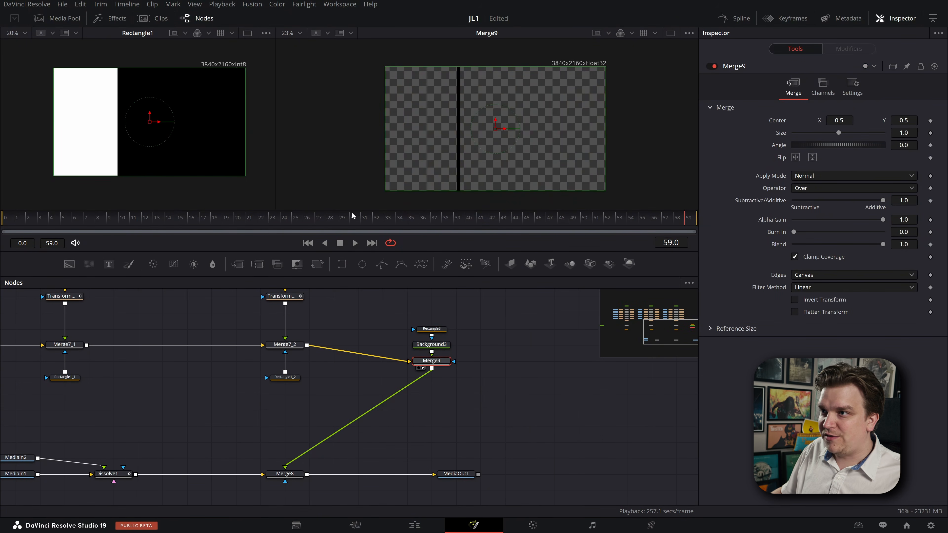
pyautogui.click(353, 215)
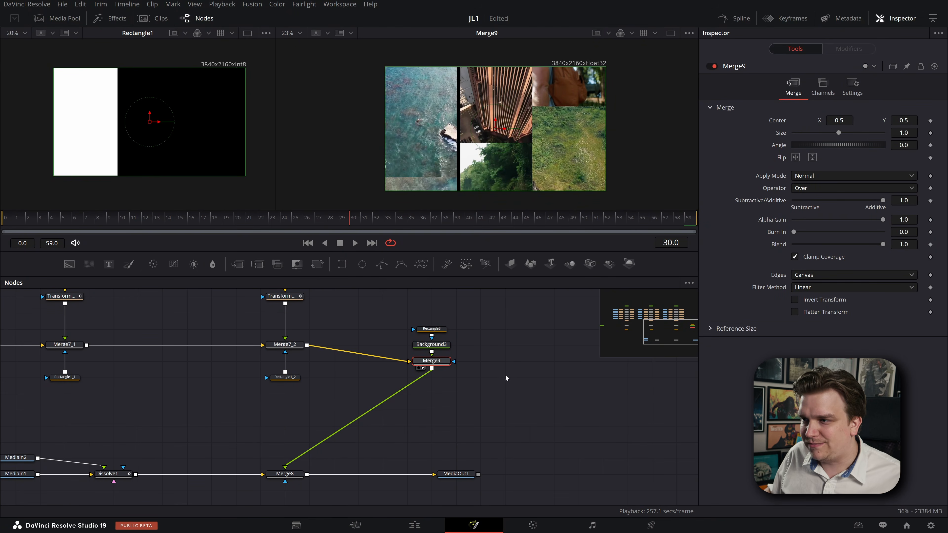
pyautogui.moveTo(490, 352); pyautogui.dragTo(493, 392)
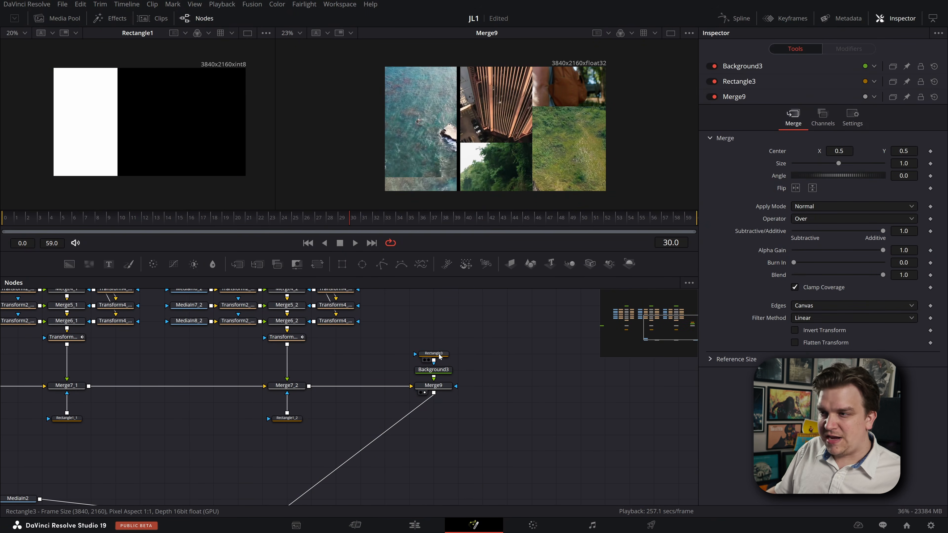
# Modify Rectangle3's Center with an XY Path and open the modifier's controls.
pyautogui.click(438, 354)
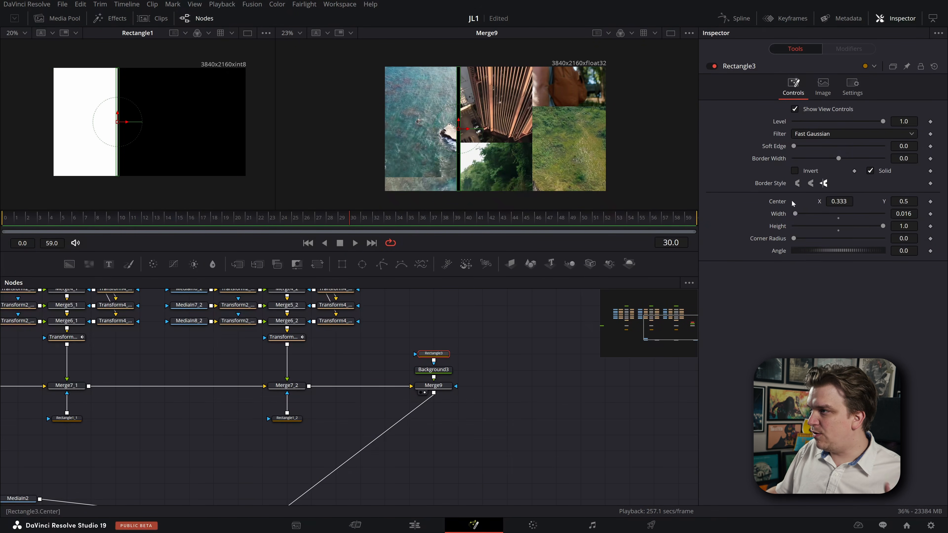
pyautogui.rightClick(779, 202)
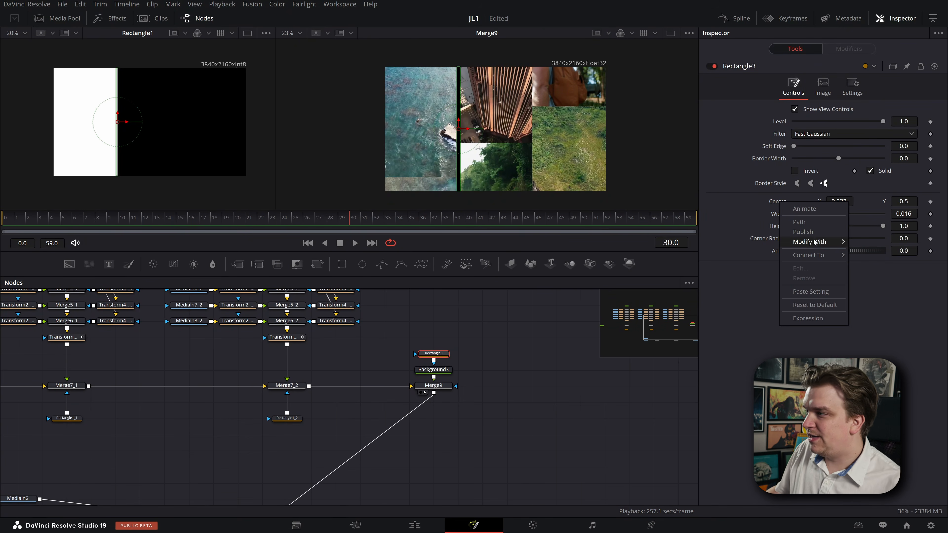
pyautogui.moveTo(810, 242)
pyautogui.click(872, 331)
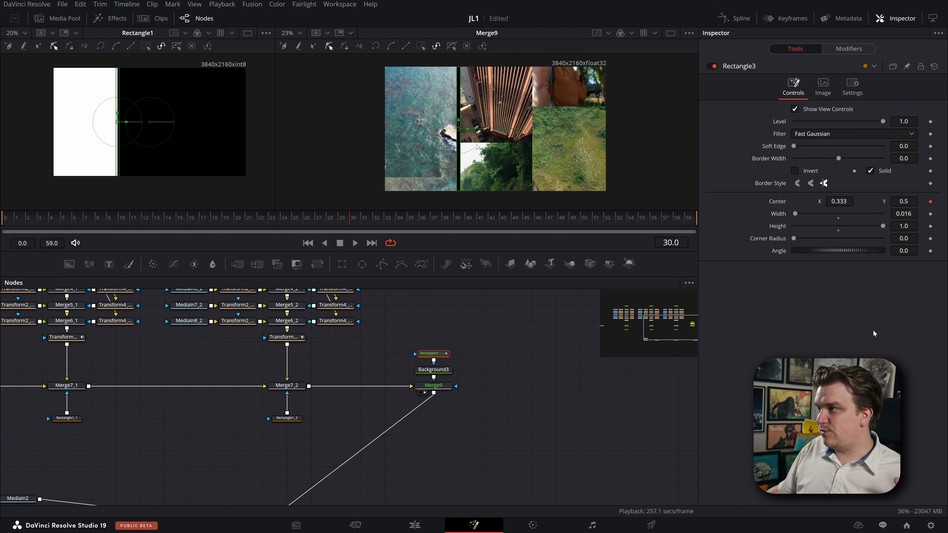
pyautogui.click(846, 50)
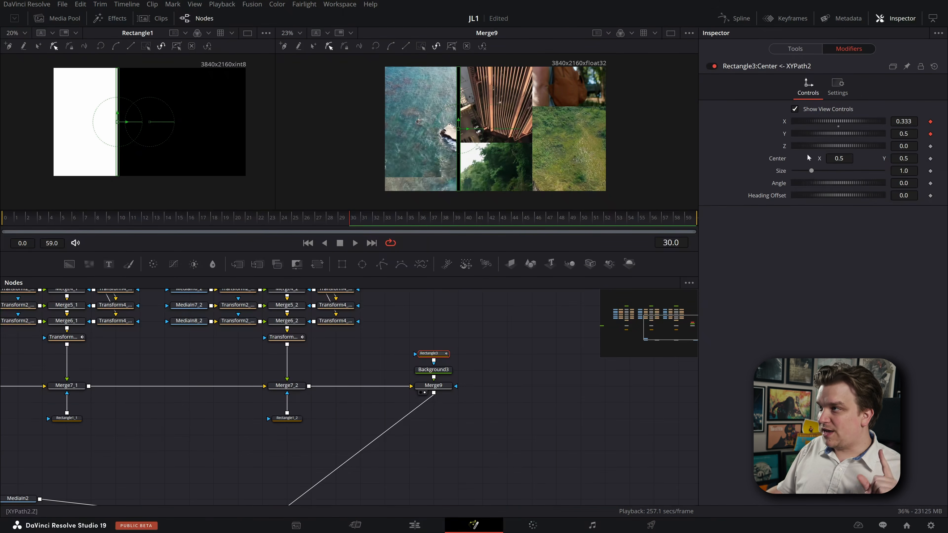
# Remove the XYPath2X and XYPath2Y animation from the X and Y values of Rectangle3's path modifier.
pyautogui.rightClick(784, 134)
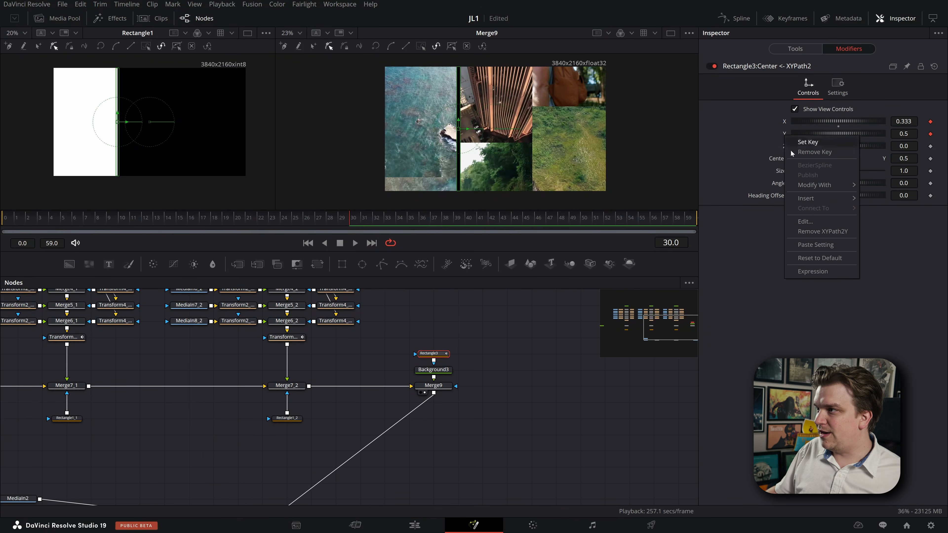
pyautogui.click(814, 235)
pyautogui.rightClick(785, 122)
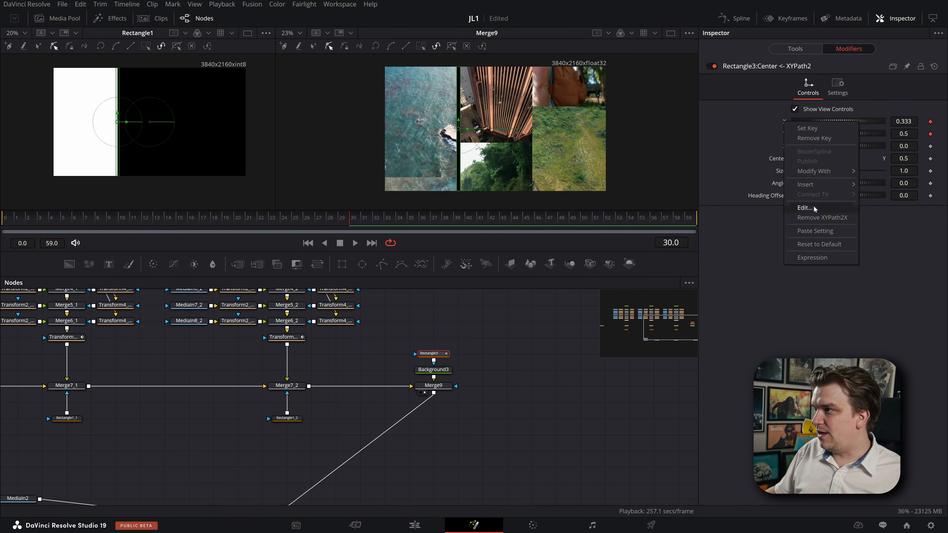
pyautogui.click(821, 216)
pyautogui.rightClick(786, 134)
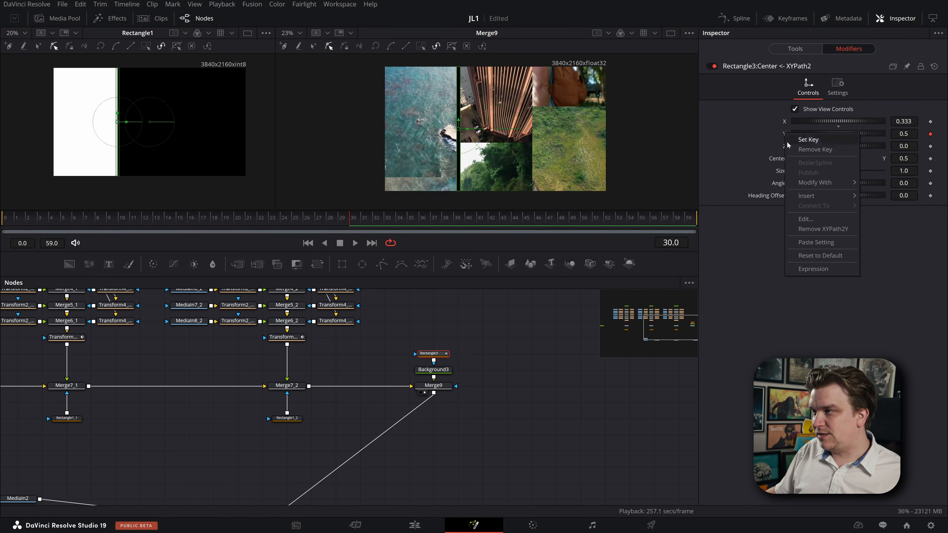
pyautogui.click(817, 229)
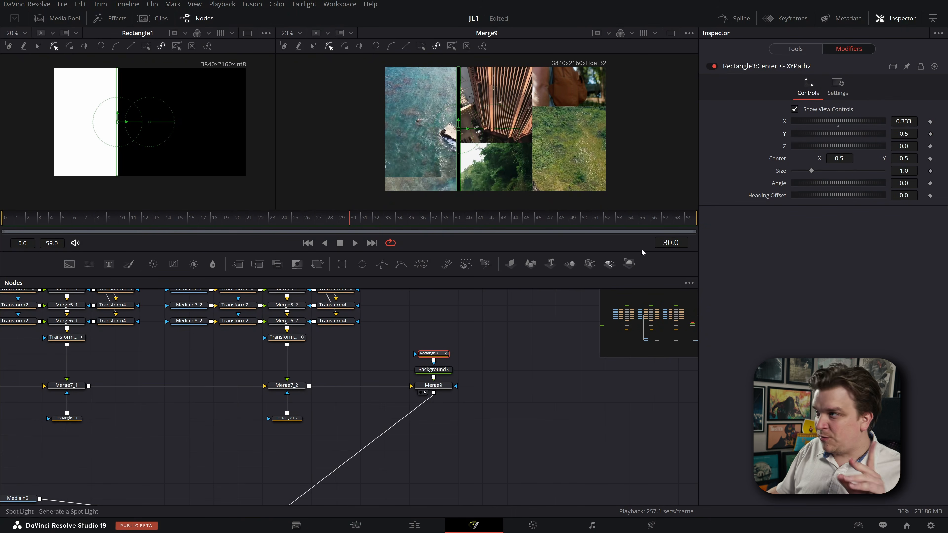
# Modify the path's Y value with Anim Curves and set its Curve to Custom.
pyautogui.rightClick(785, 134)
pyautogui.moveTo(807, 174)
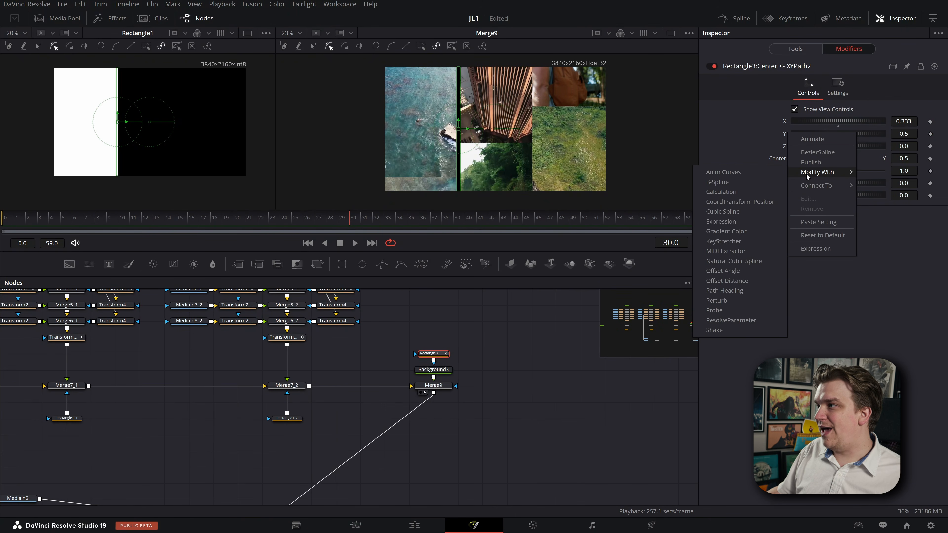
pyautogui.click(734, 172)
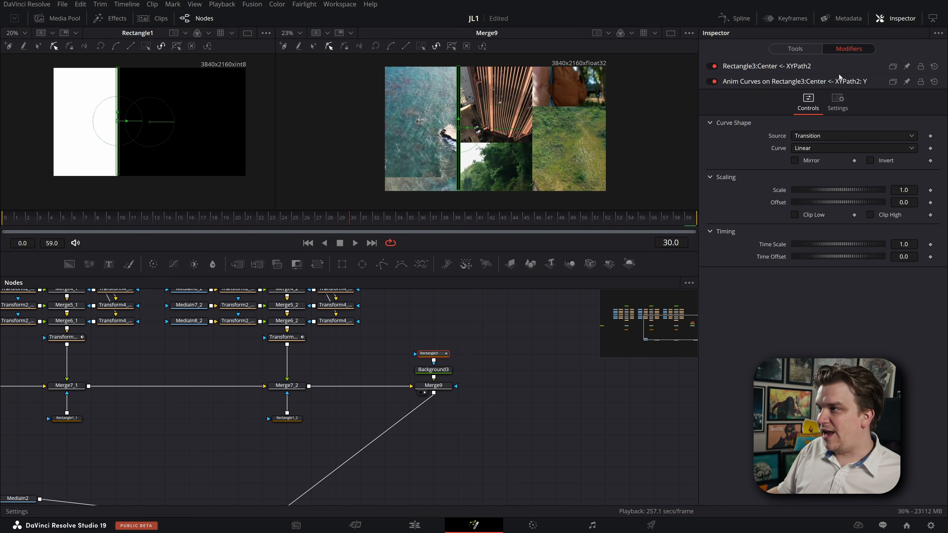
pyautogui.click(811, 147)
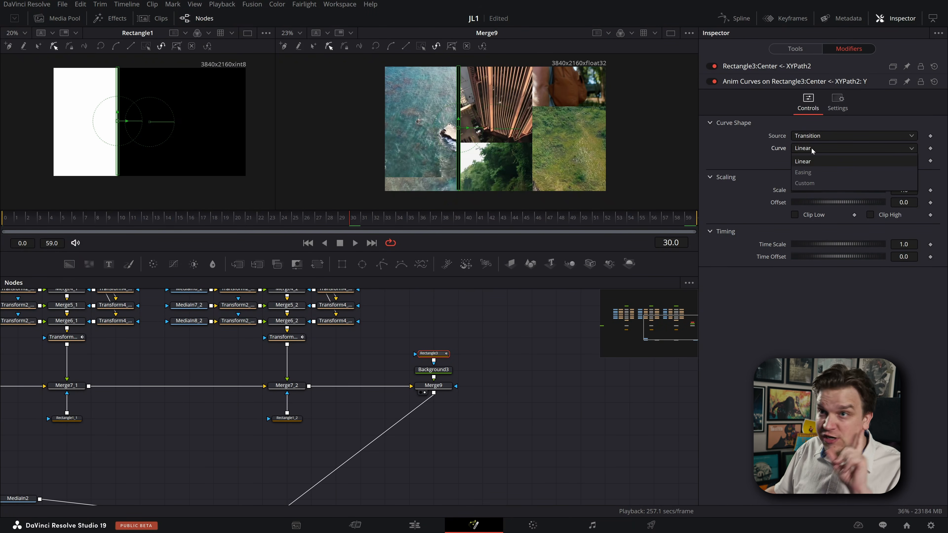
pyautogui.click(801, 183)
# At frame 0, set the Anim Curves scaling Offset to 1.5 so the divider starts above the frame.
pyautogui.press('Home')
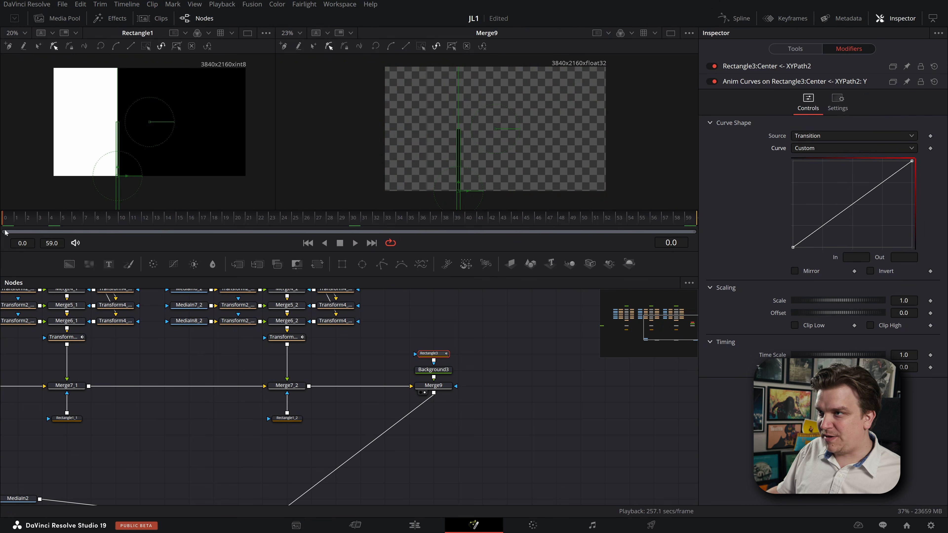
pyautogui.moveTo(902, 315); pyautogui.dragTo(947, 314)
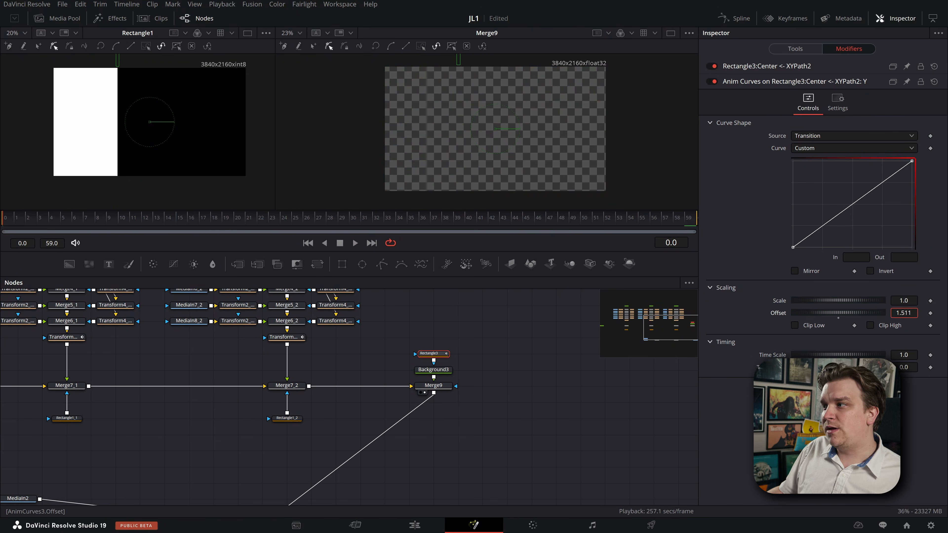
pyautogui.click(903, 314)
pyautogui.write('1.5')
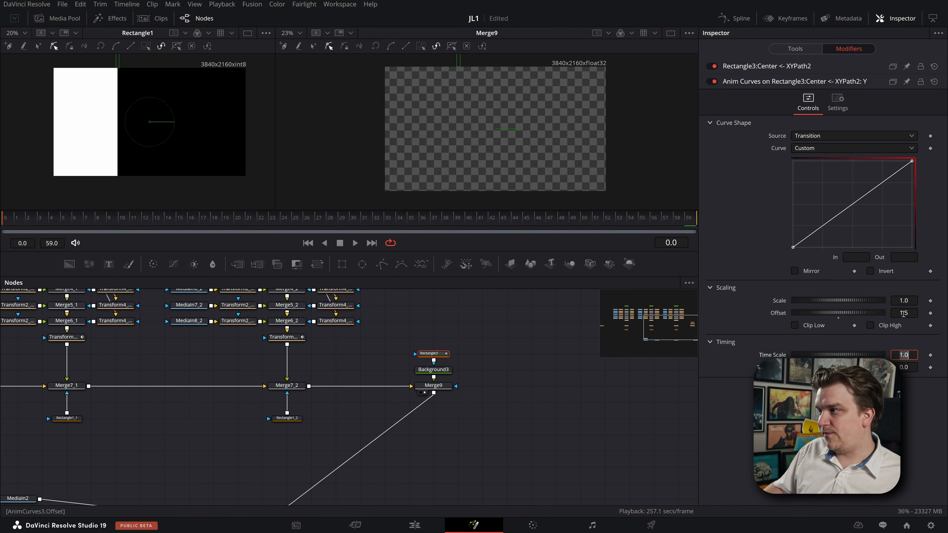
pyautogui.press('Tab')
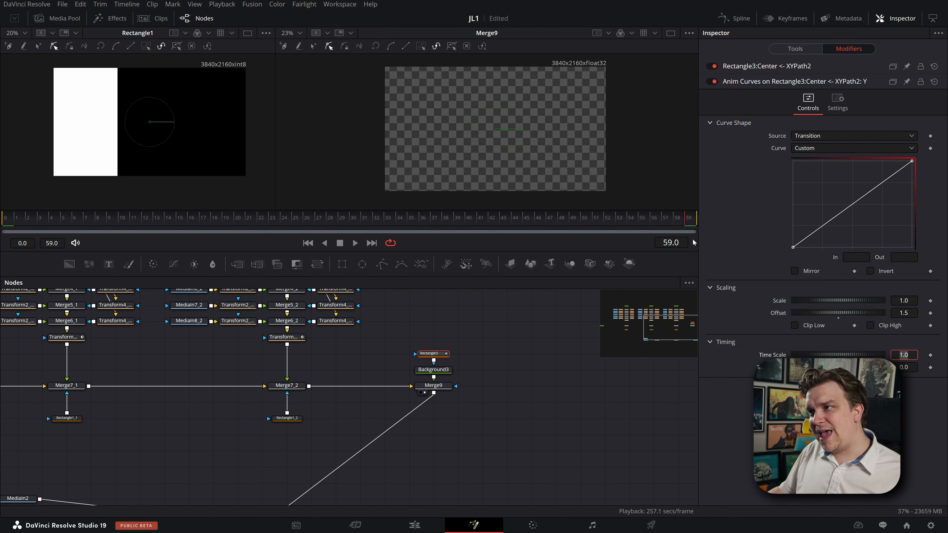
# At frame 59, set the Anim Curves scaling Scale to -2.0 so the divider ends below the frame, and scrub through its movement.
pyautogui.moveTo(904, 301); pyautogui.dragTo(808, 301)
pyautogui.click(914, 300)
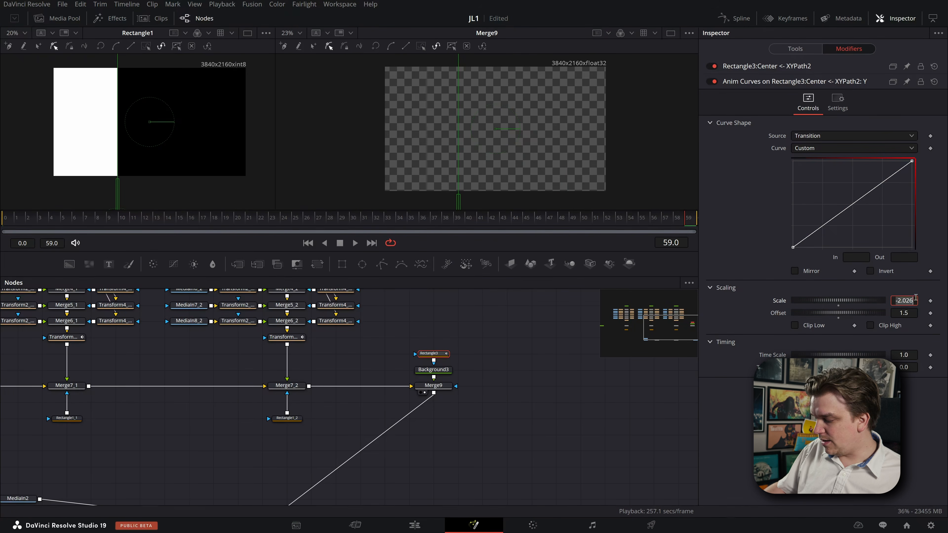
pyautogui.press('Return')
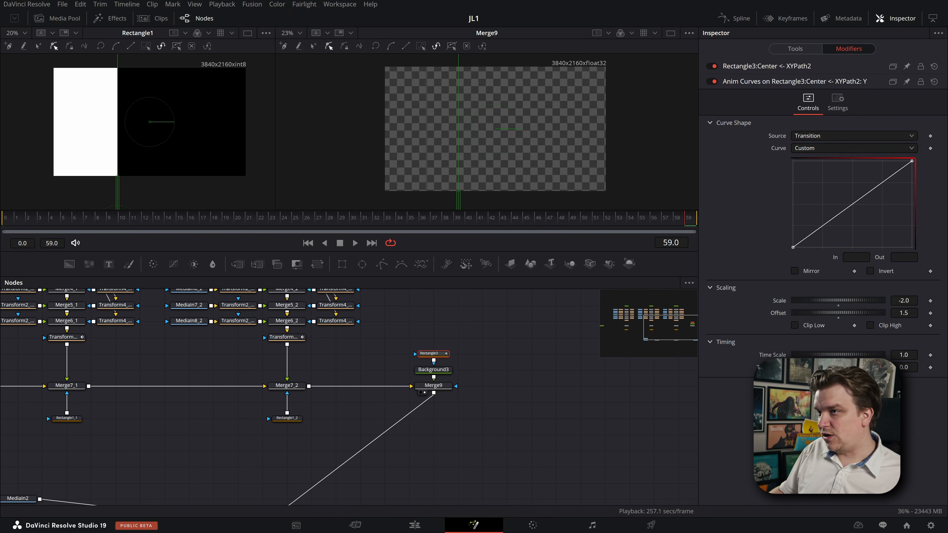
pyautogui.moveTo(76, 223); pyautogui.dragTo(274, 220)
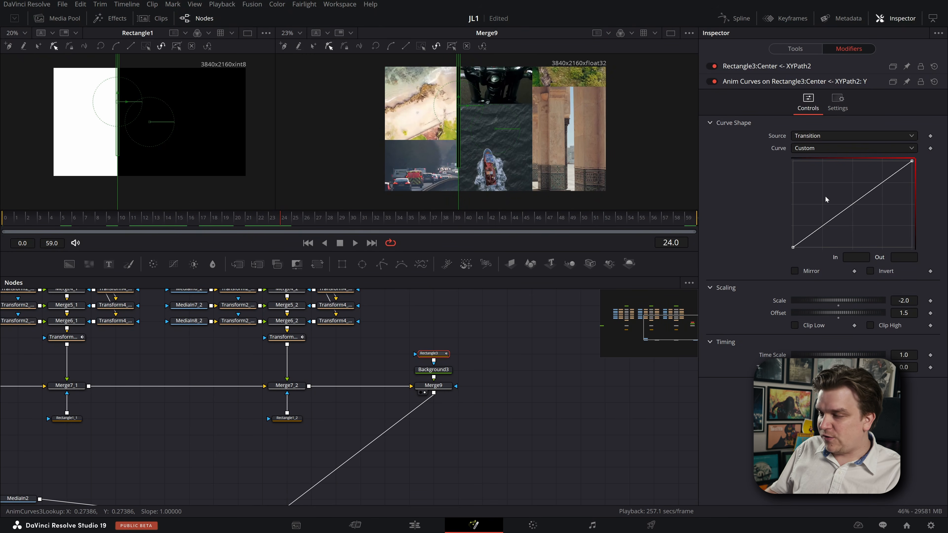
# Smooth the custom Anim Curves line into an S-shaped ease and check the divider's movement up to frame 12.
pyautogui.press('s')
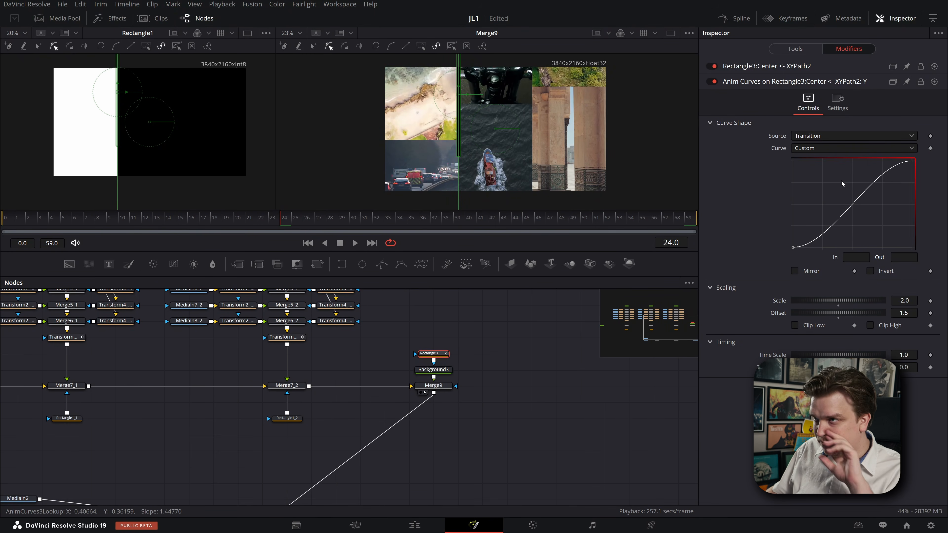
pyautogui.moveTo(28, 220); pyautogui.dragTo(121, 227)
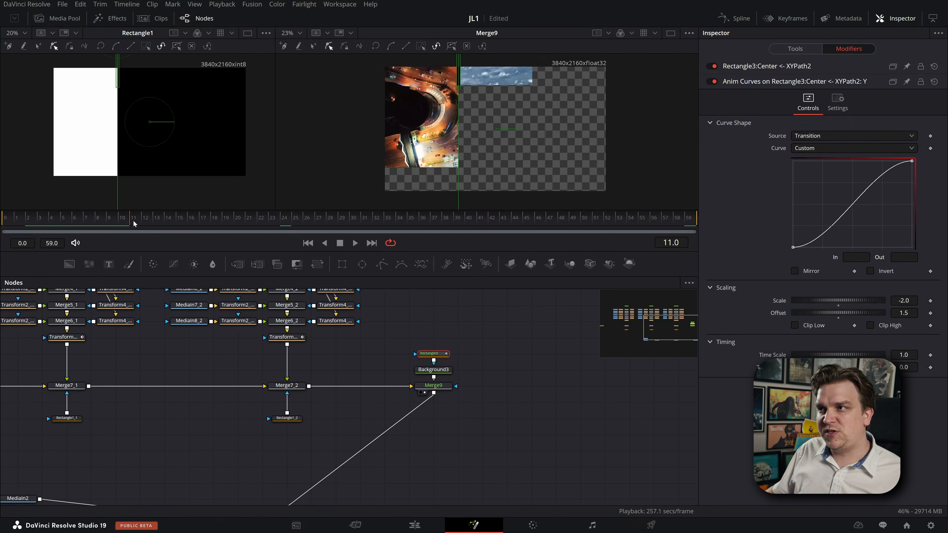
pyautogui.moveTo(133, 220); pyautogui.dragTo(142, 220)
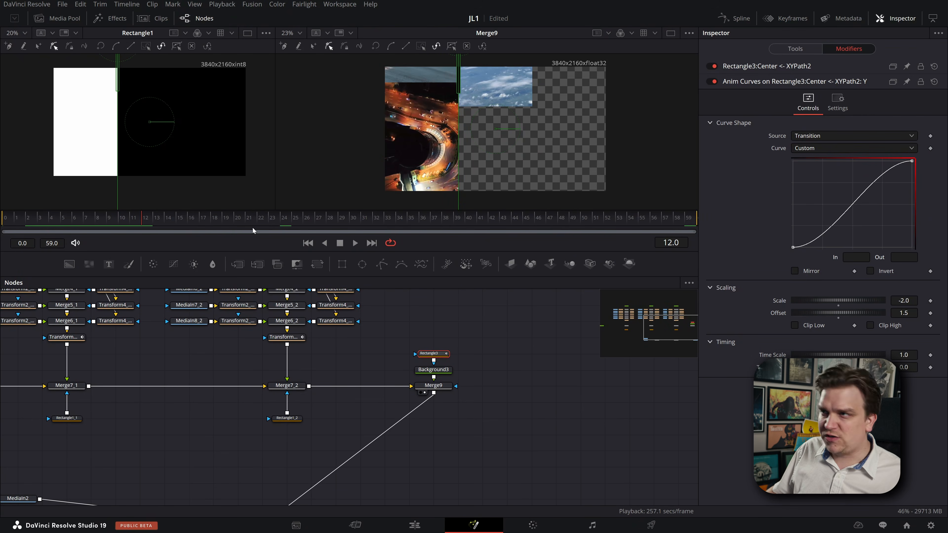
# Add a point early on the custom curve at In about 0.186 and set its Out value to 0.5.
pyautogui.click(817, 238)
pyautogui.moveTo(817, 239); pyautogui.dragTo(815, 207)
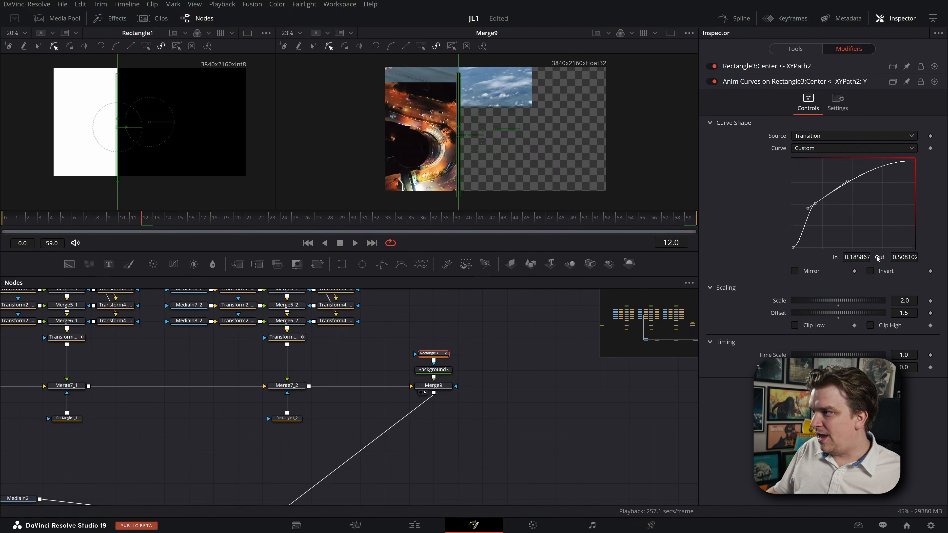
pyautogui.click(904, 257)
pyautogui.press('BackSpace')
pyautogui.write('0.5')
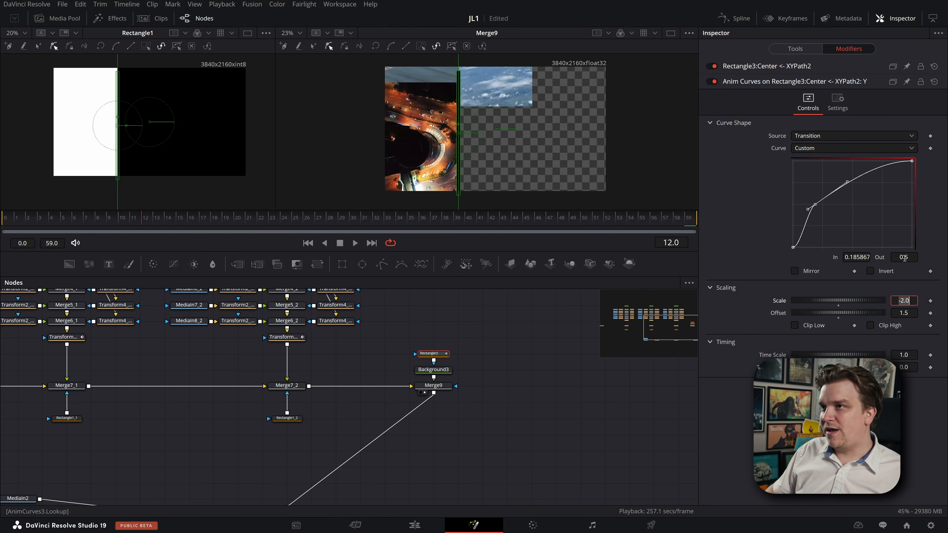
pyautogui.press('Tab')
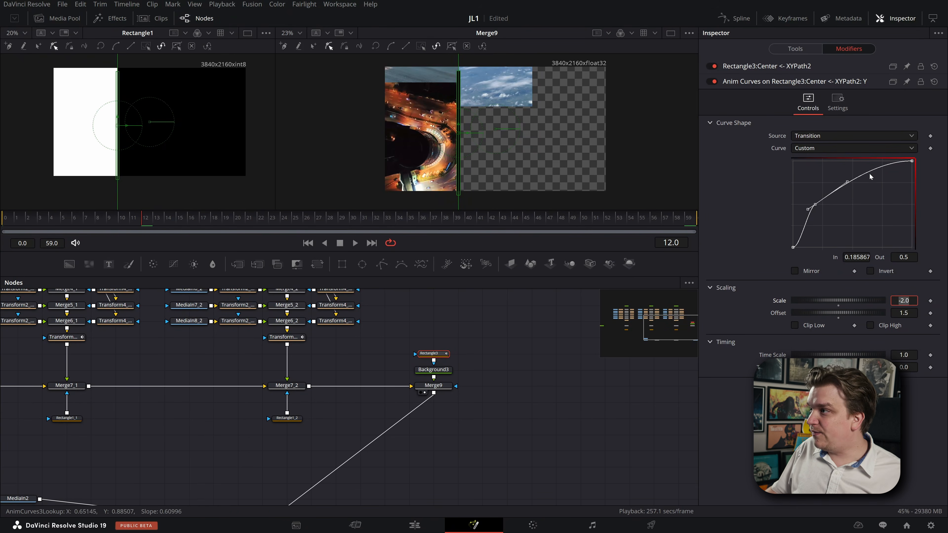
# Add a second curve point at In about 0.848 with Out 0.5, and flatten the curve into a level plateau between the points.
pyautogui.moveTo(869, 174); pyautogui.dragTo(894, 208)
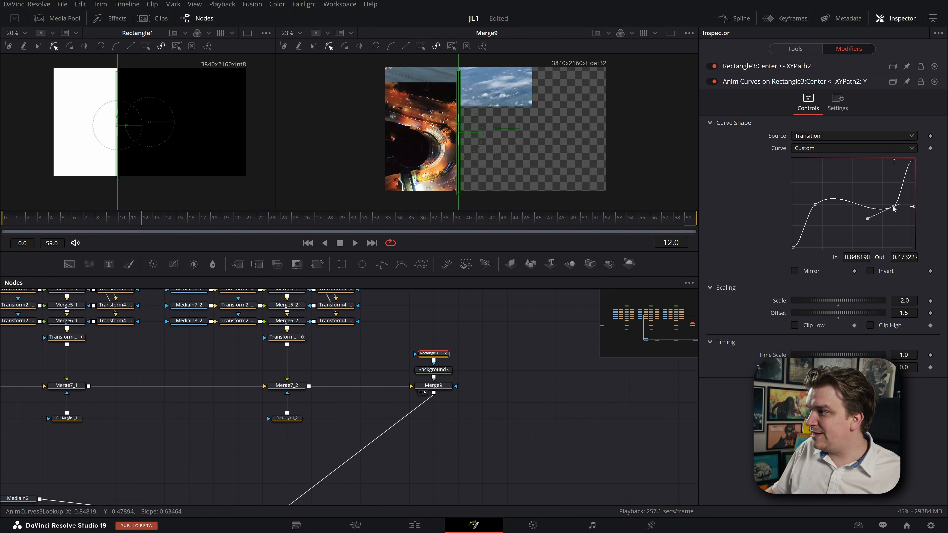
pyautogui.click(908, 257)
pyautogui.press('Return')
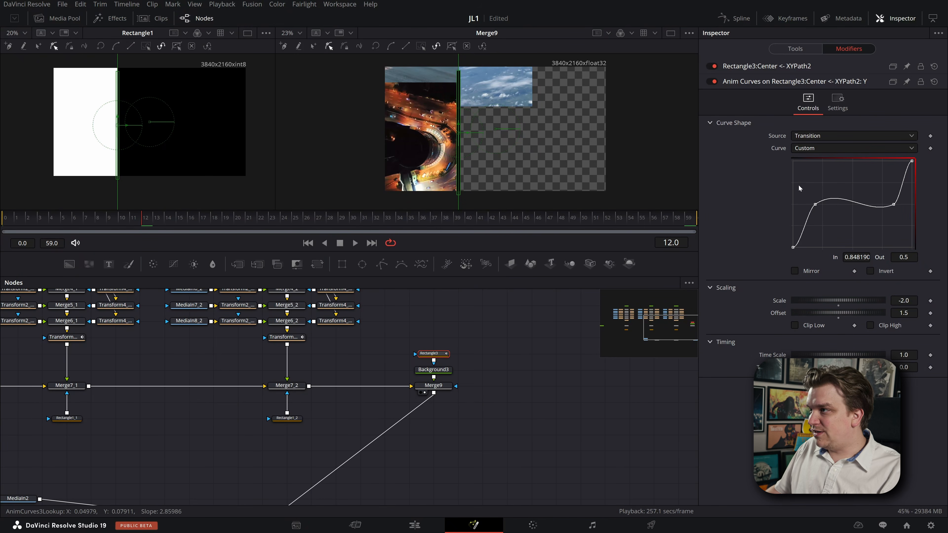
pyautogui.moveTo(798, 184); pyautogui.dragTo(915, 217)
pyautogui.hotkey('shift', 'f')
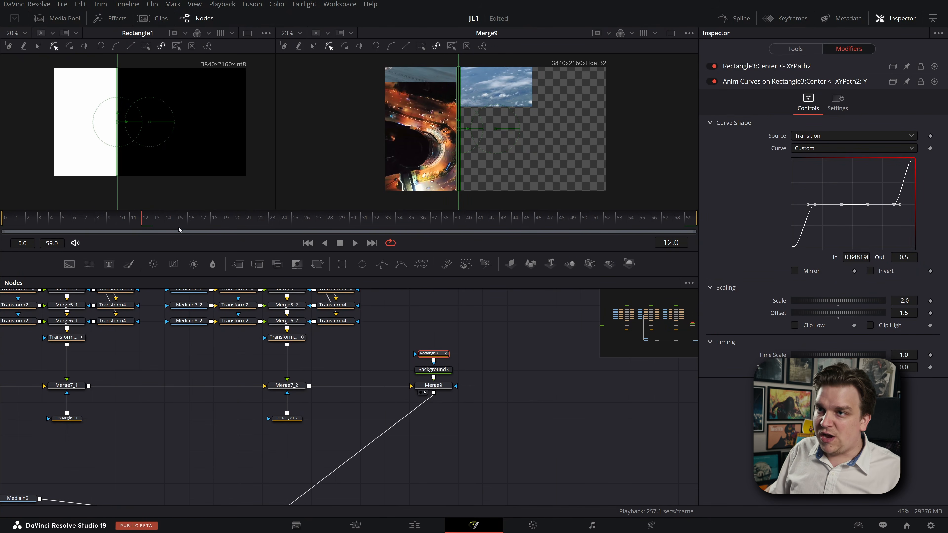
# Enlarge the viewers, then move the curve's start point to In about 0.033 and the first plateau point to In about 0.254.
pyautogui.click(326, 218)
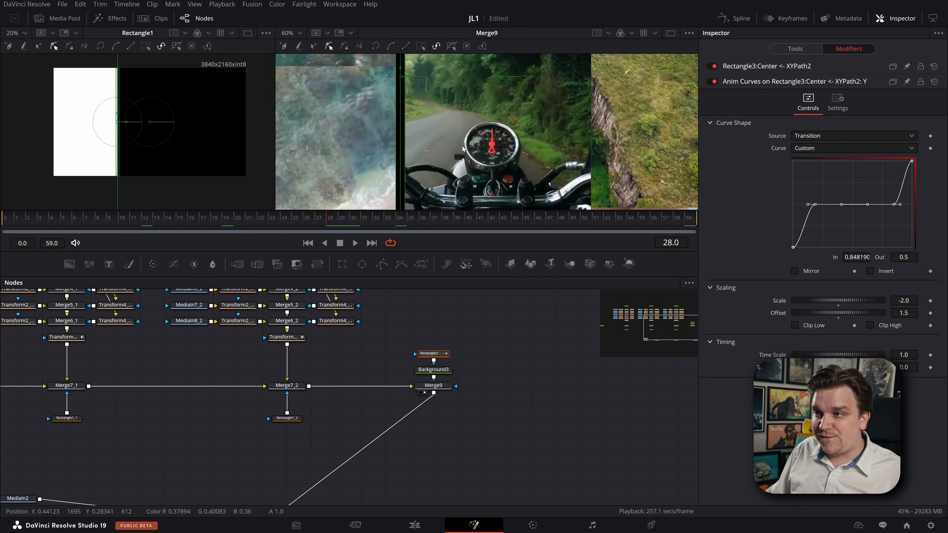
pyautogui.scroll(-3, 456, 157)
pyautogui.moveTo(388, 252); pyautogui.dragTo(370, 381)
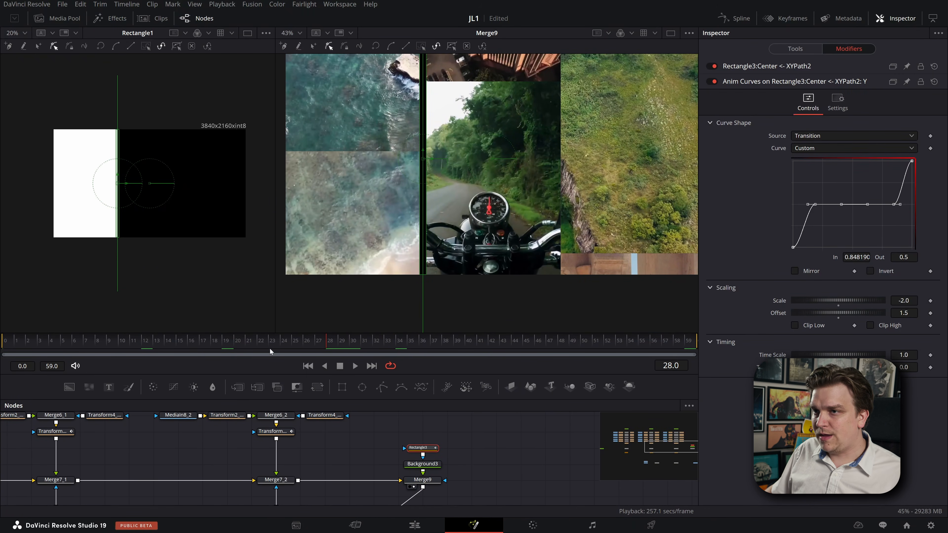
pyautogui.moveTo(34, 350); pyautogui.dragTo(95, 345)
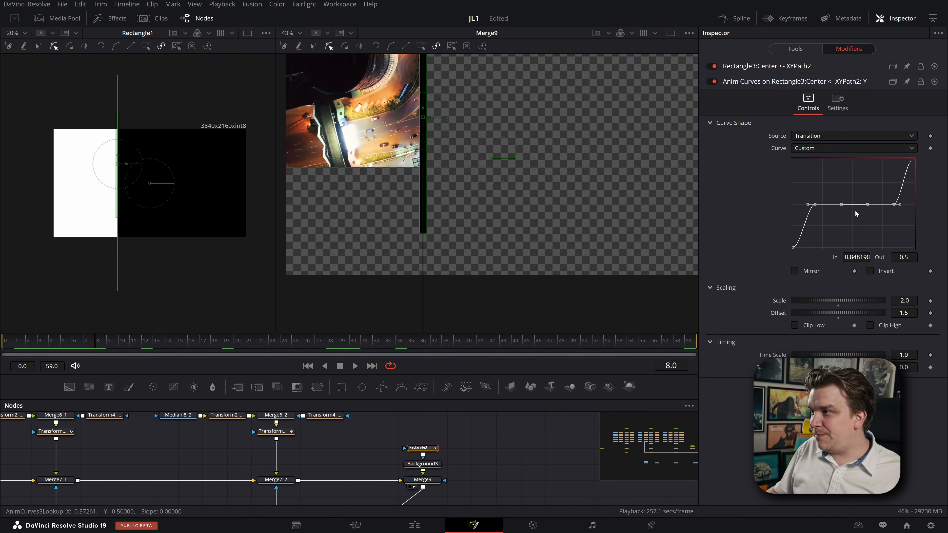
pyautogui.click(792, 247)
pyautogui.moveTo(793, 247); pyautogui.dragTo(797, 249)
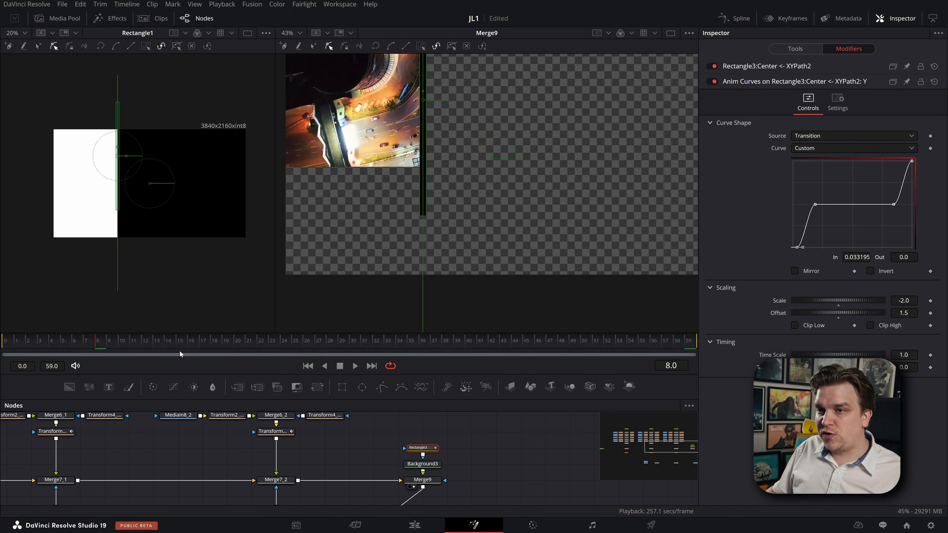
pyautogui.moveTo(100, 342); pyautogui.dragTo(130, 349)
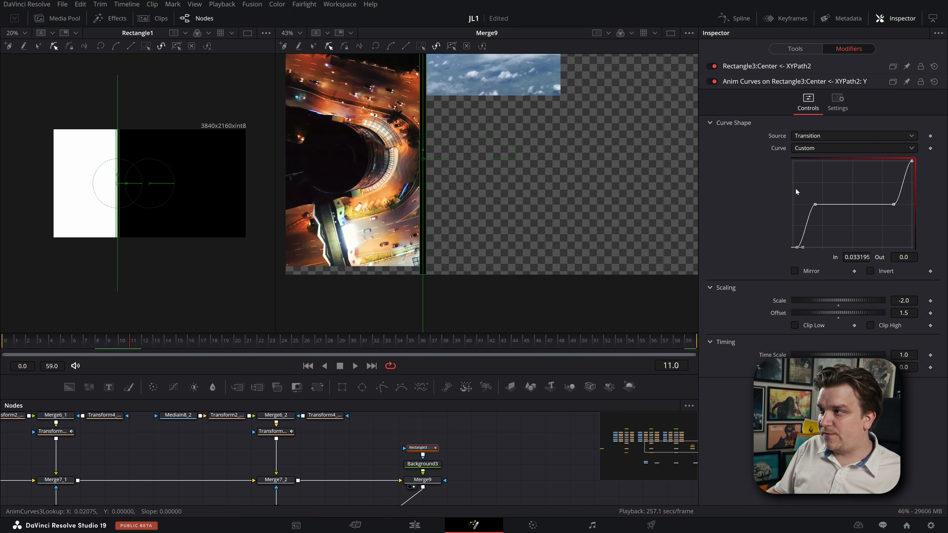
pyautogui.moveTo(815, 207); pyautogui.dragTo(823, 207)
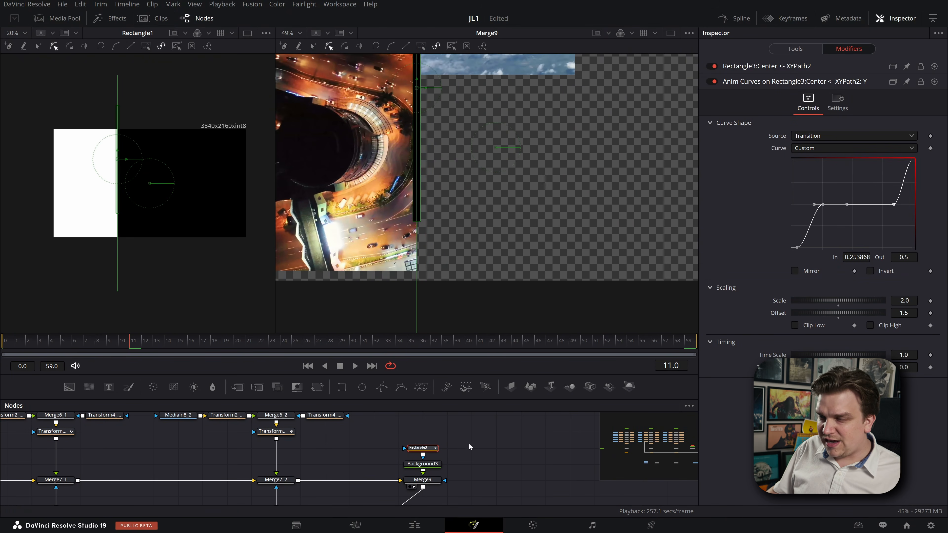
# Show only Merge9 in a single viewer and scrub to frame 51 to examine the divider's timing against the columns.
pyautogui.click(419, 447)
pyautogui.scroll(2, 438, 243)
pyautogui.click(670, 34)
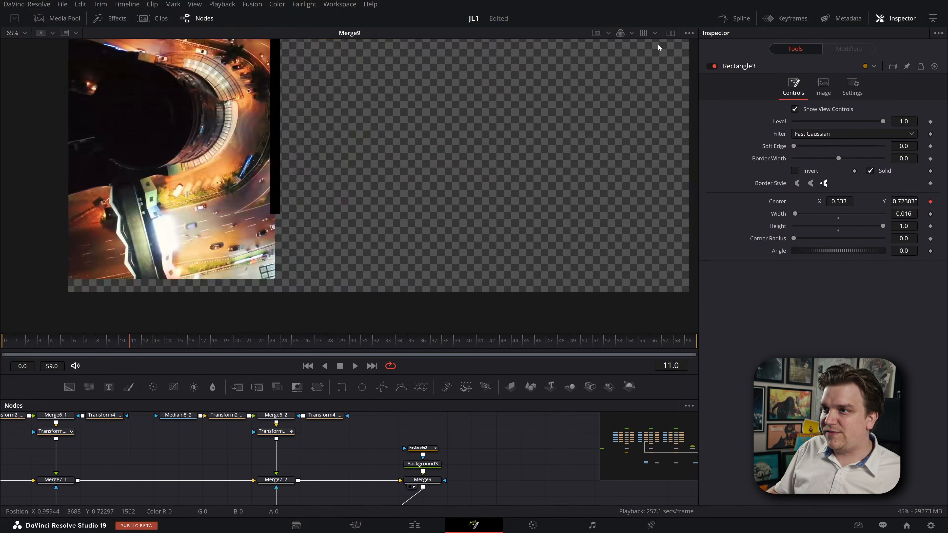
pyautogui.scroll(-3, 426, 209)
pyautogui.moveTo(425, 194); pyautogui.dragTo(381, 223)
pyautogui.scroll(2, 383, 221)
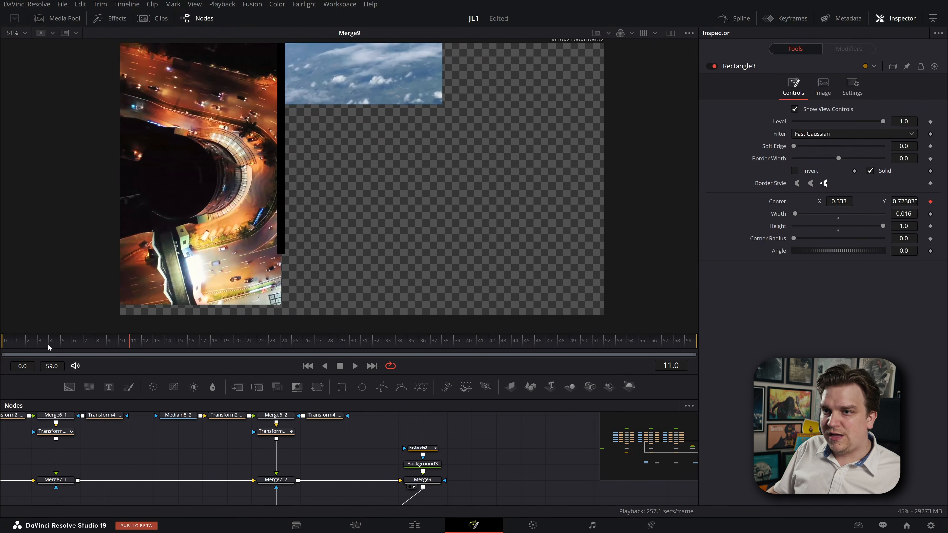
pyautogui.moveTo(22, 340); pyautogui.dragTo(593, 358)
pyautogui.scroll(-5, 324, 182)
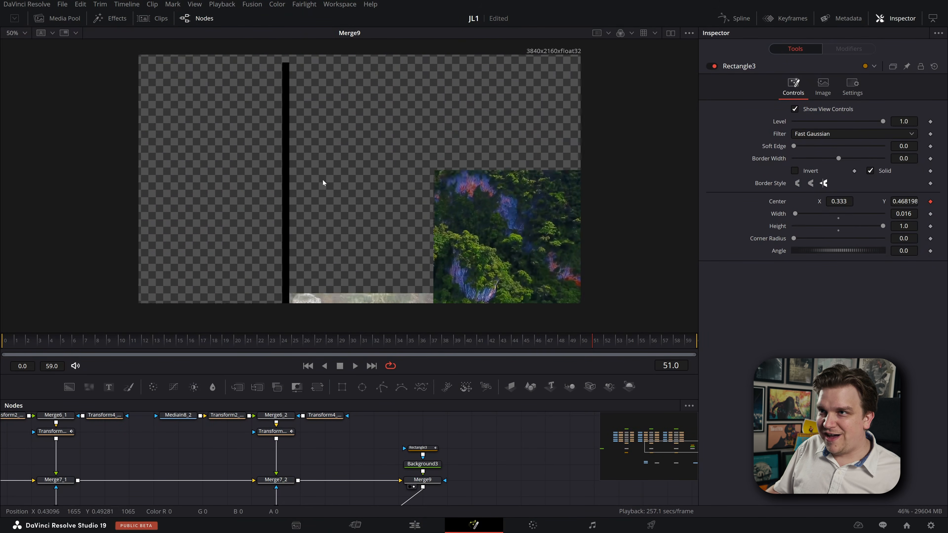
# Shift the last two points of Rectangle3's Anim Curves earlier so the divider leaves sooner, and check the exit around frame 44.
pyautogui.click(422, 448)
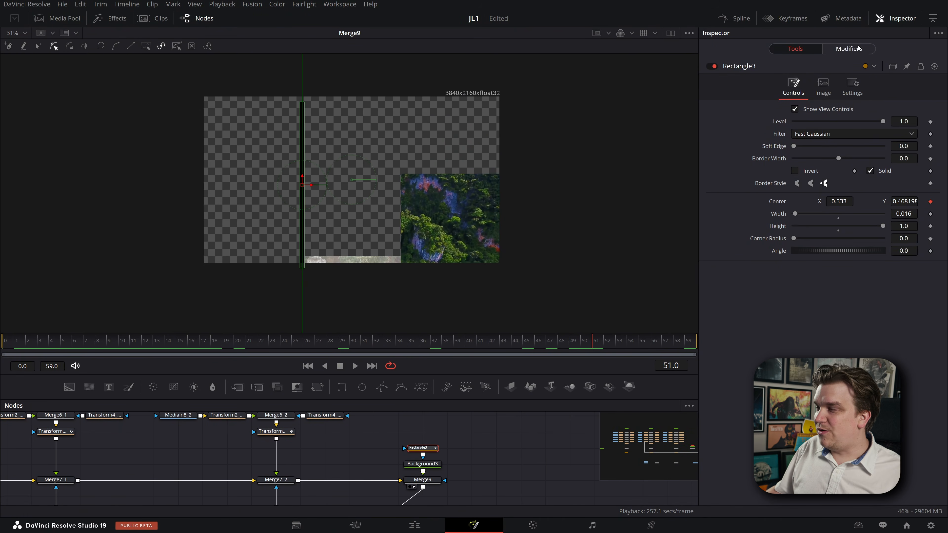
pyautogui.click(849, 49)
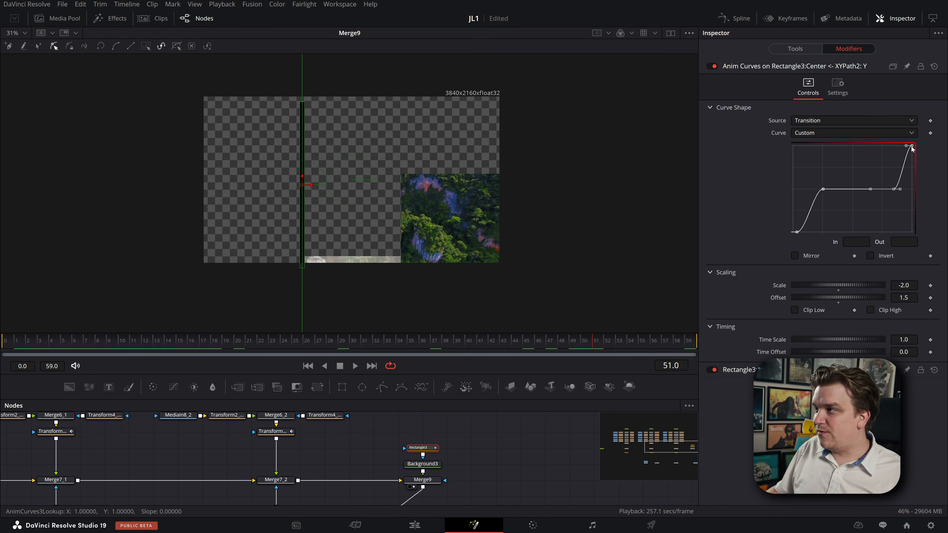
pyautogui.moveTo(908, 146); pyautogui.dragTo(897, 144)
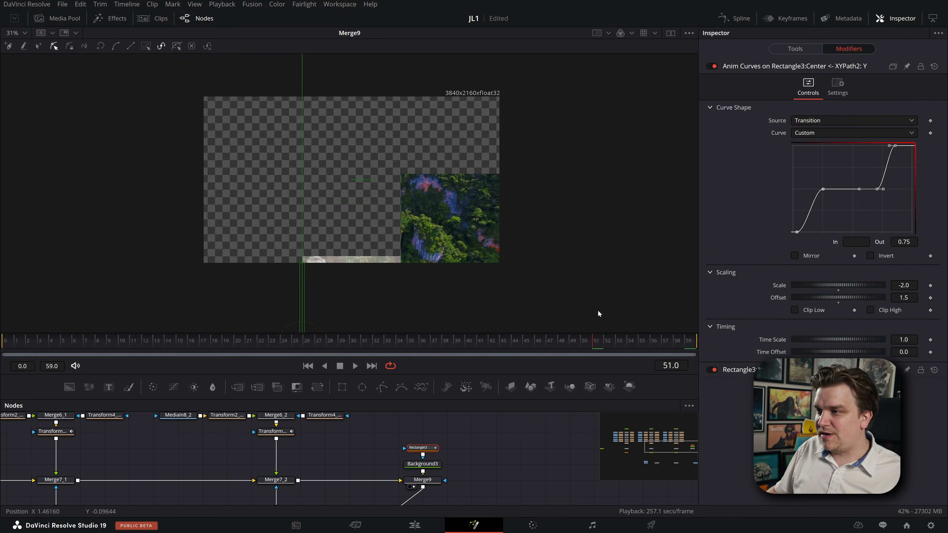
pyautogui.click(483, 342)
pyautogui.click(492, 343)
pyautogui.click(514, 344)
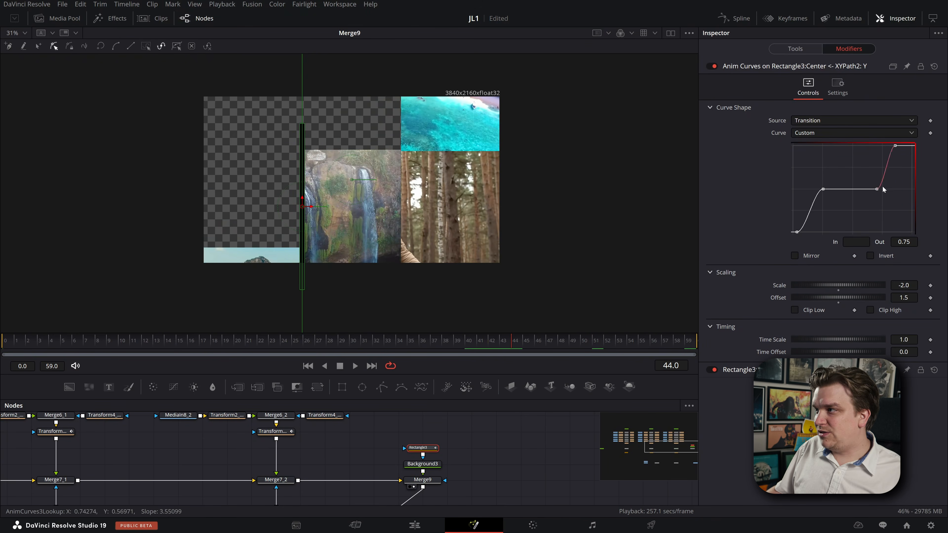
# Move the curve's end point to In about 0.838 and the second plateau point to about 0.659, and review the motion through frame 50.
pyautogui.moveTo(896, 145); pyautogui.dragTo(892, 146)
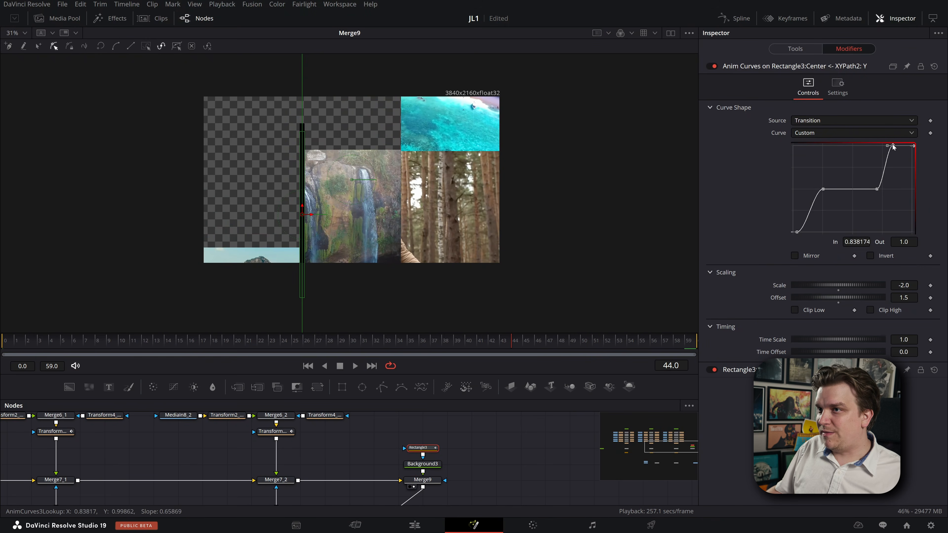
pyautogui.moveTo(890, 183); pyautogui.dragTo(871, 202)
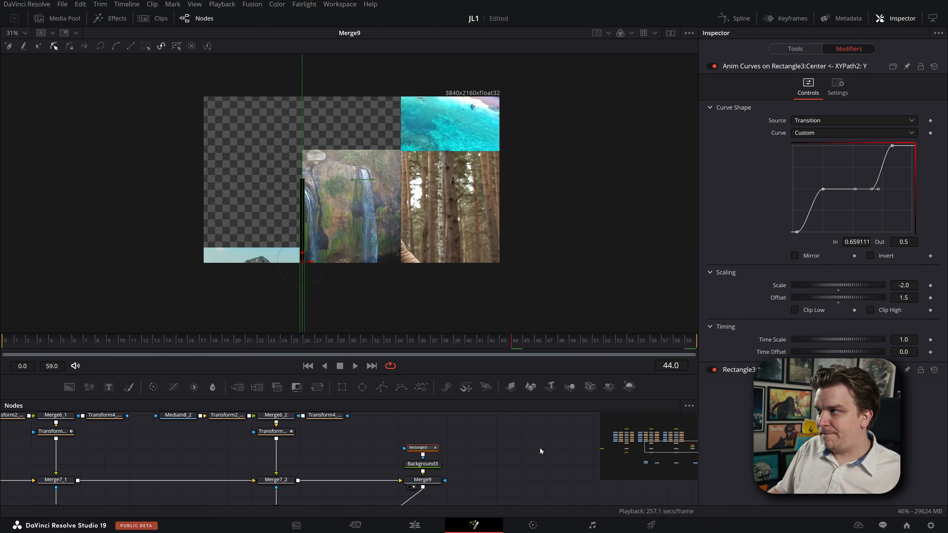
pyautogui.click(420, 448)
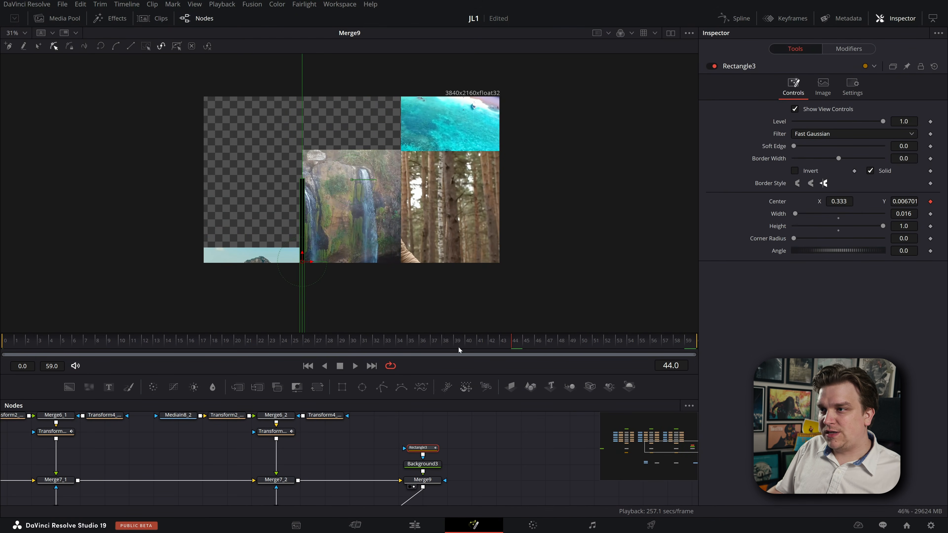
pyautogui.click(442, 341)
pyautogui.click(485, 467)
pyautogui.click(248, 341)
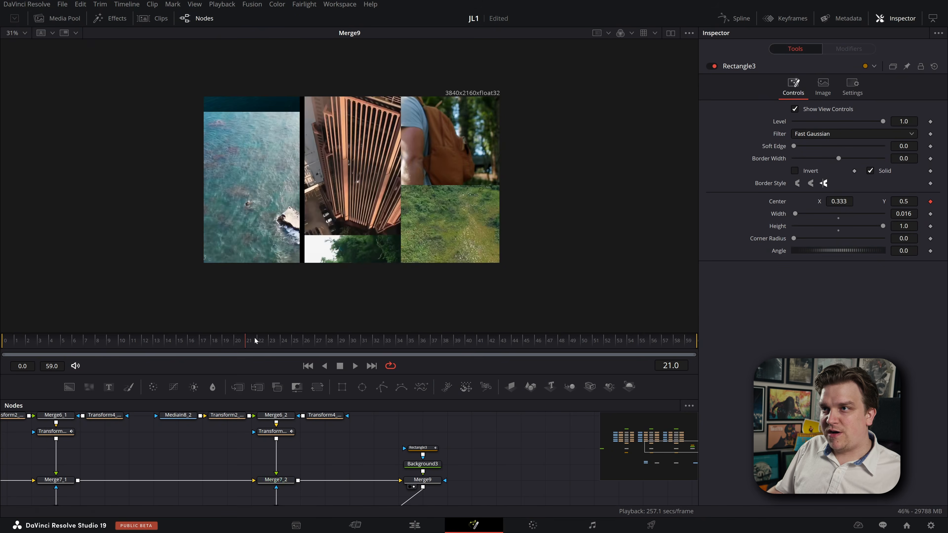
pyautogui.moveTo(285, 332); pyautogui.dragTo(581, 333)
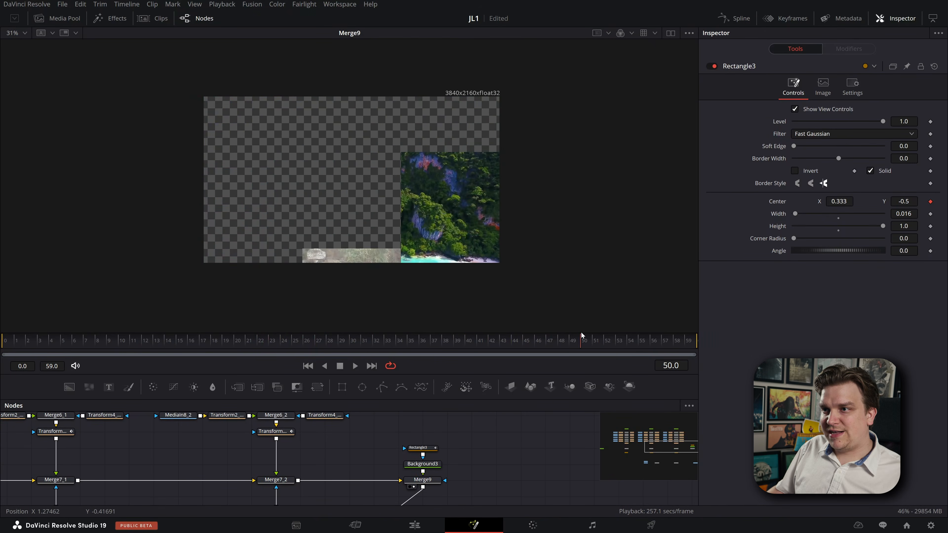
# Duplicate Rectangle3 and insert the copy between Rectangle3 and Background3.
pyautogui.click(420, 450)
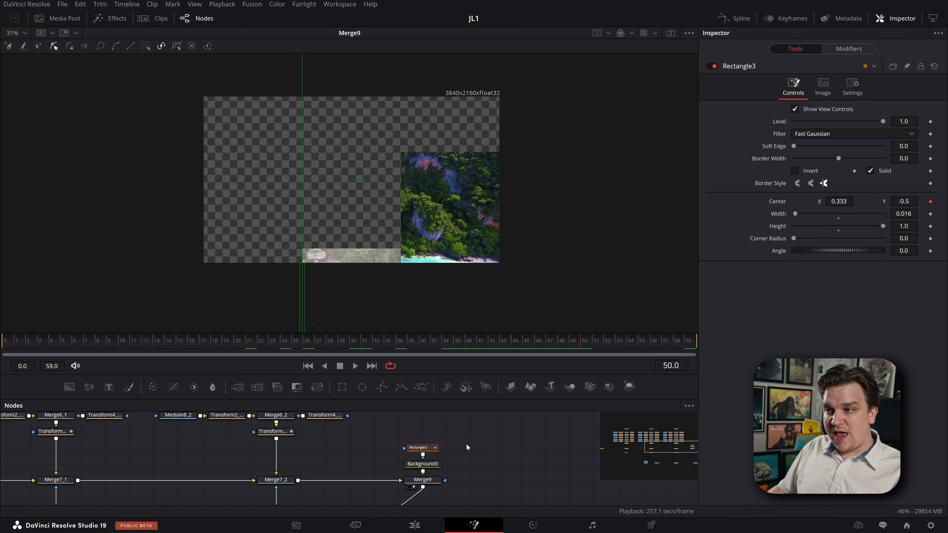
pyautogui.hotkey('ctrl', 'v')
pyautogui.scroll(1, 480, 465)
pyautogui.scroll(4, 463, 464)
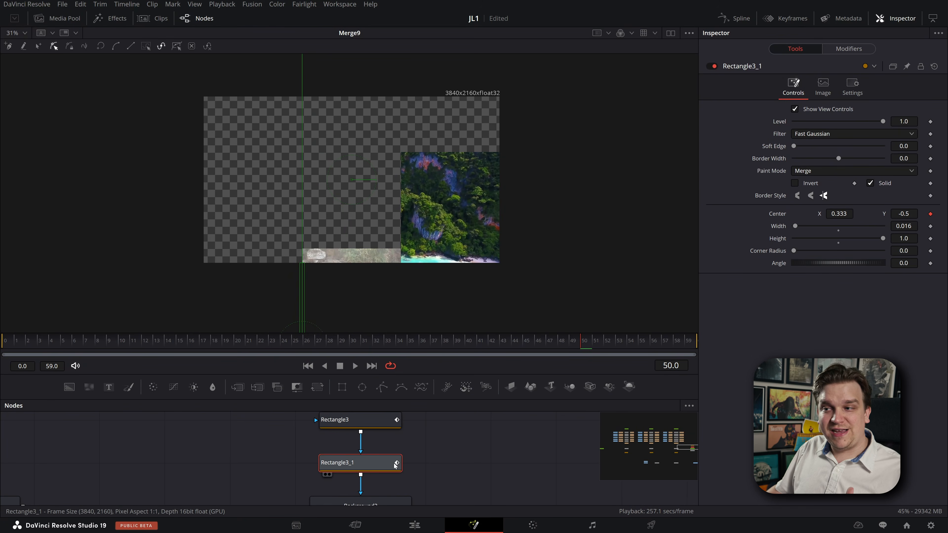
# Set the X value of the duplicated rectangle's XY Path modifier to 0.666 to place the second divider.
pyautogui.click(847, 49)
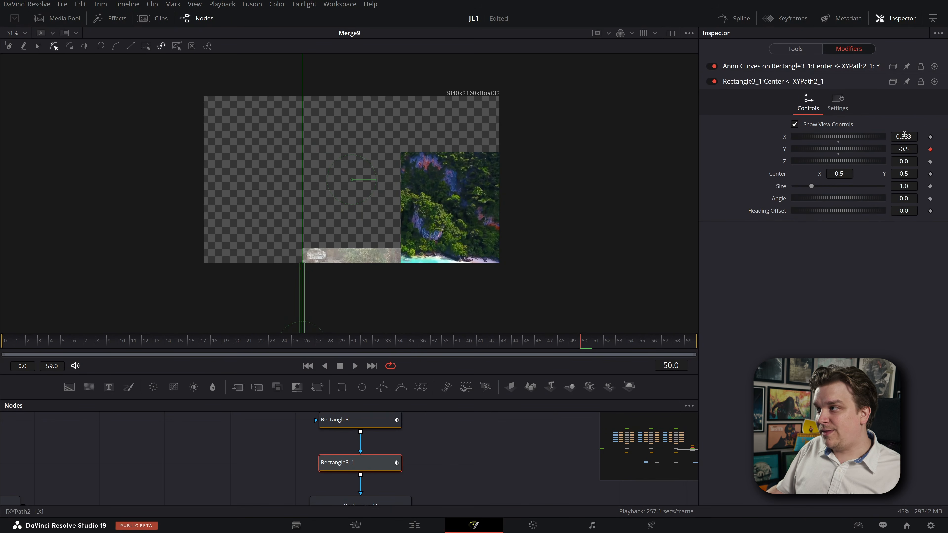
pyautogui.click(904, 136)
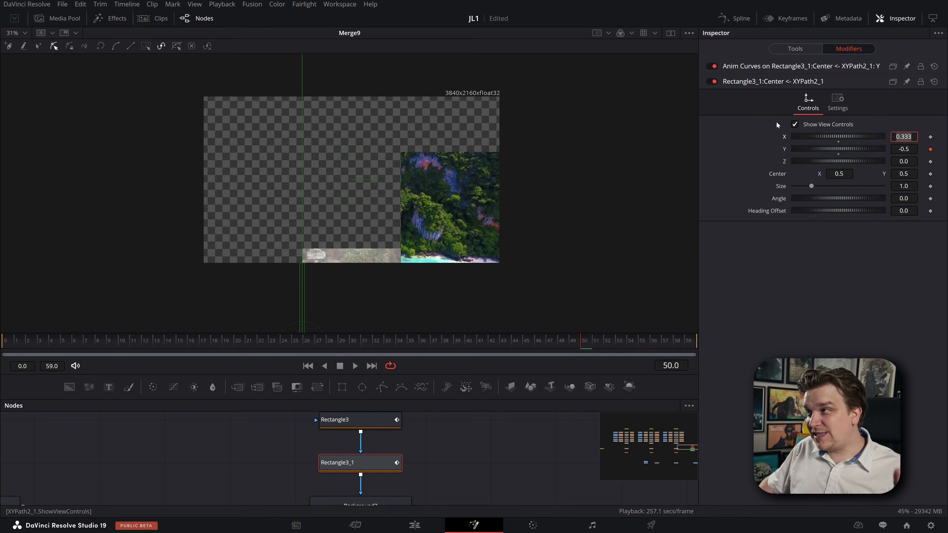
pyautogui.press('BackSpace')
pyautogui.write('.666')
pyautogui.press('Tab')
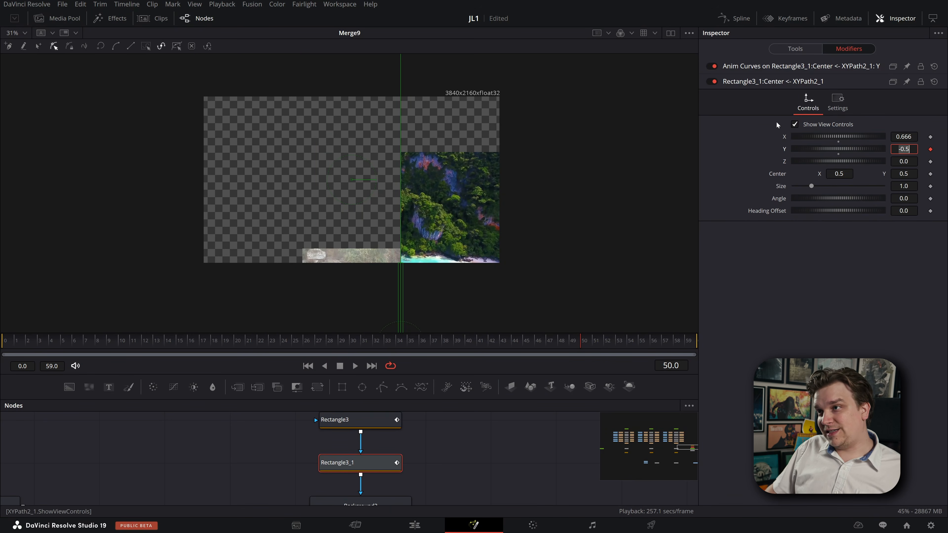
# Review the second divider's motion by scrubbing back to frame 41.
pyautogui.click(472, 444)
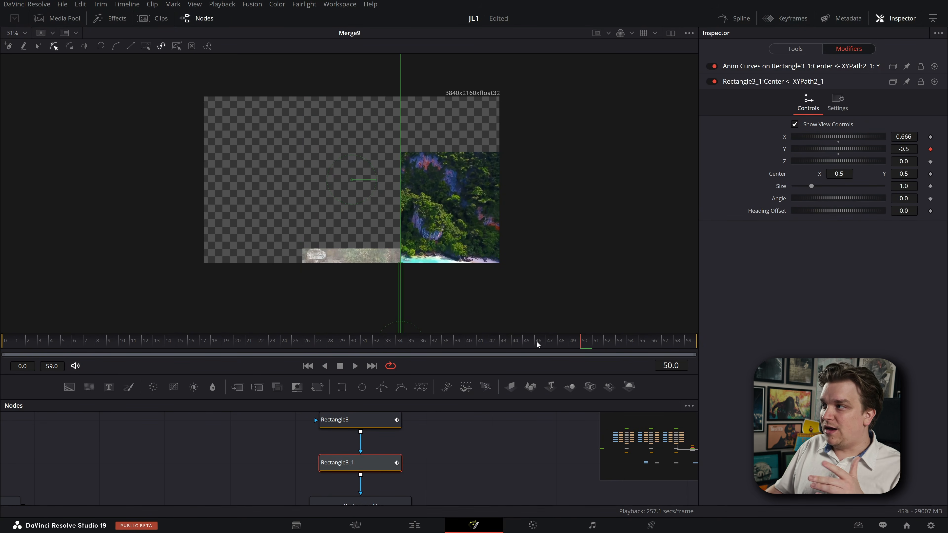
pyautogui.moveTo(538, 344); pyautogui.dragTo(485, 343)
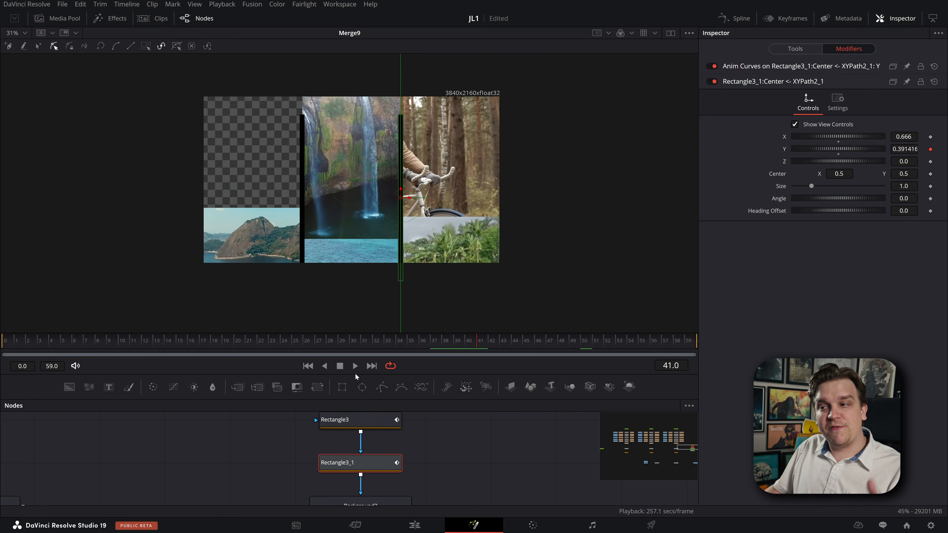
pyautogui.click(512, 450)
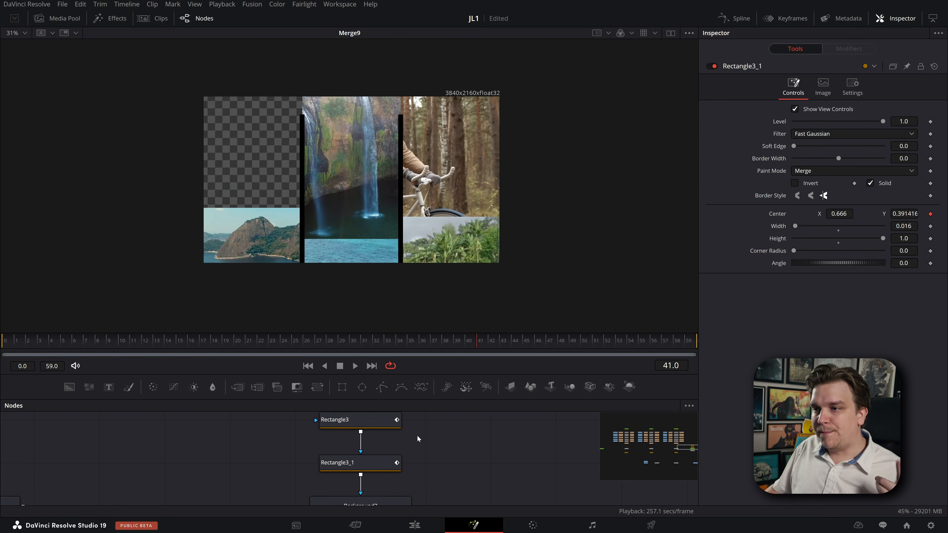
# Shift the whole motion curve of Rectangle3_1's Anim Curves modifier later in time, and check the divider's entry at frame 10.
pyautogui.click(350, 463)
pyautogui.click(845, 48)
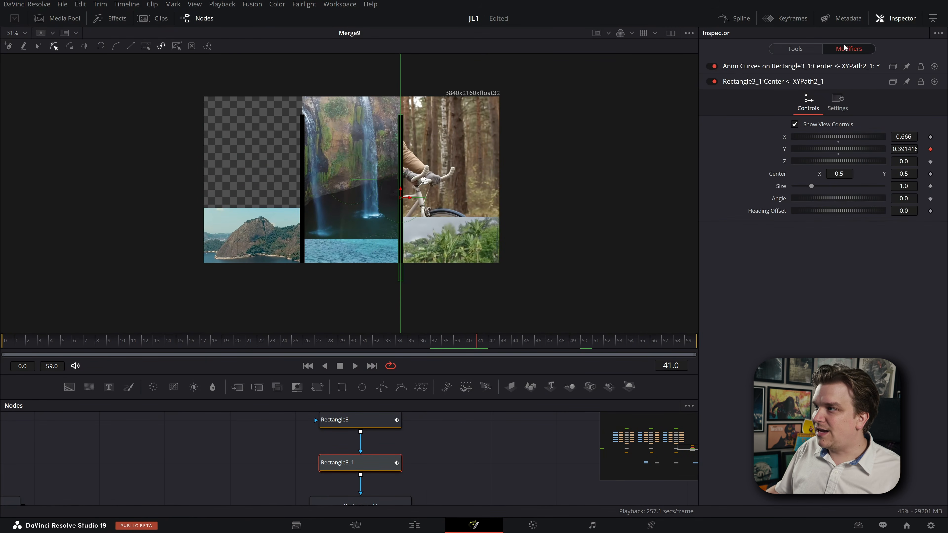
pyautogui.click(744, 67)
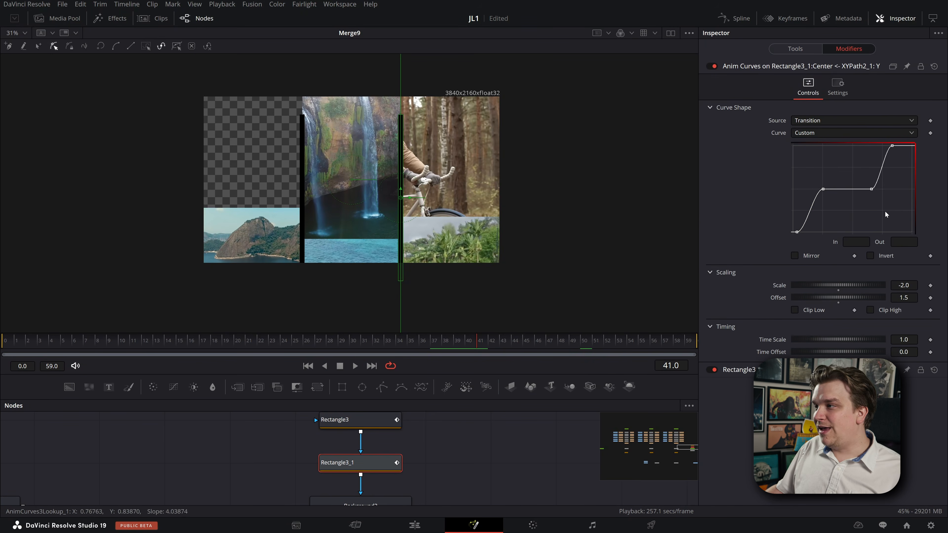
pyautogui.click(802, 231)
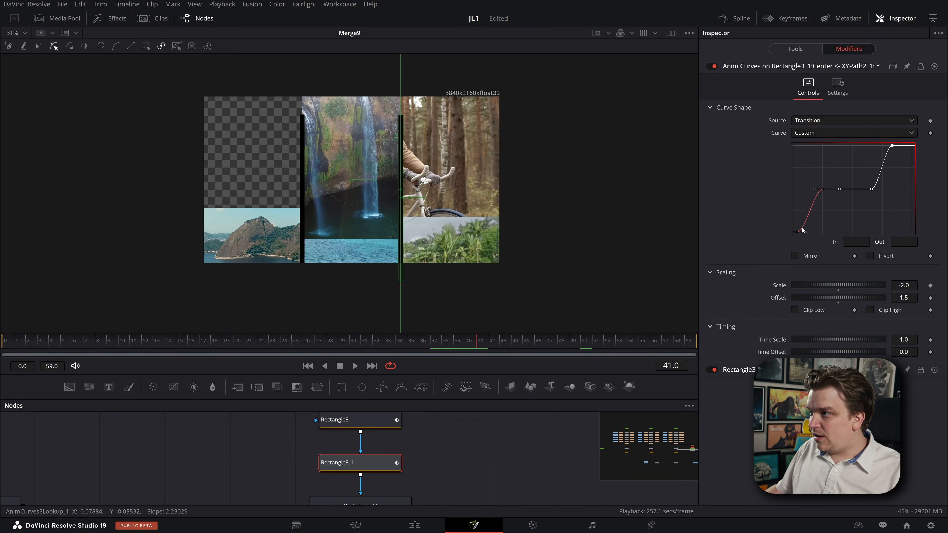
pyautogui.click(797, 233)
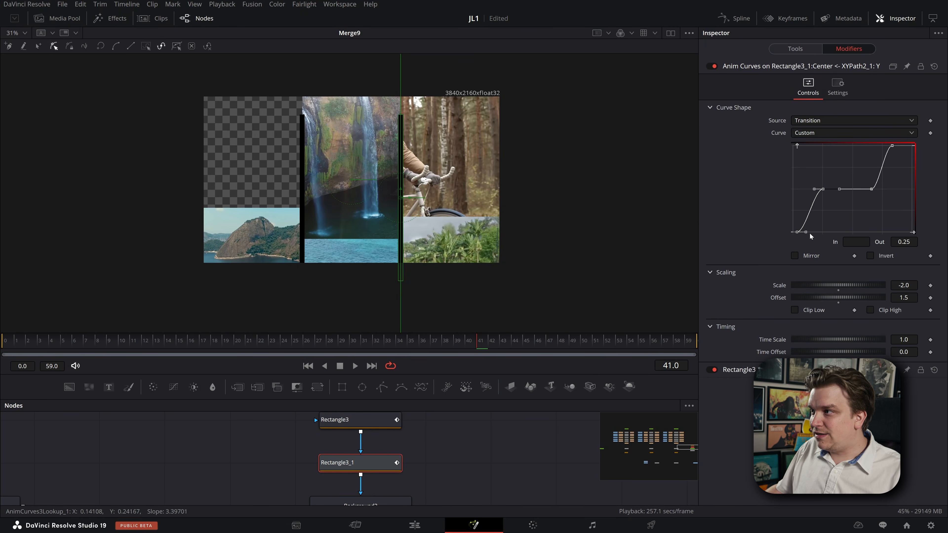
pyautogui.moveTo(894, 150); pyautogui.dragTo(896, 148)
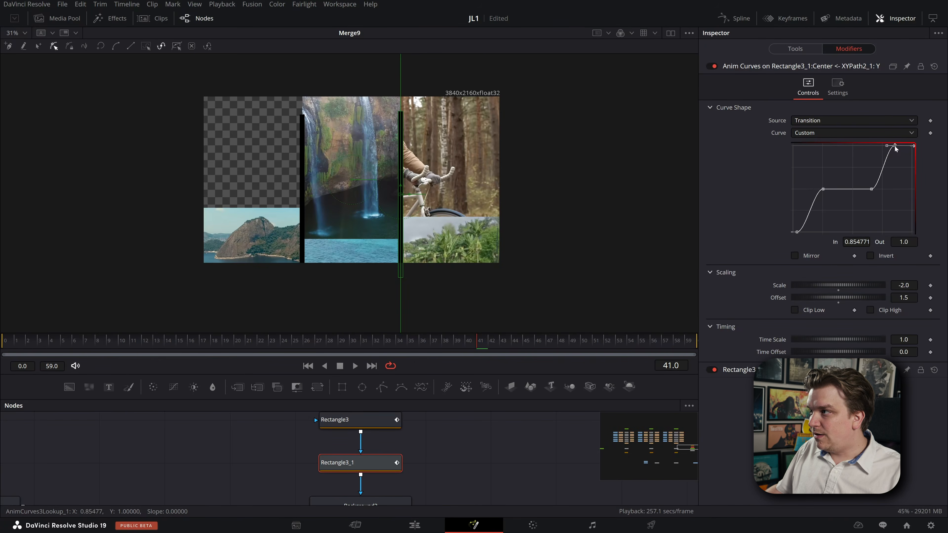
pyautogui.hotkey('ctrl', 'z')
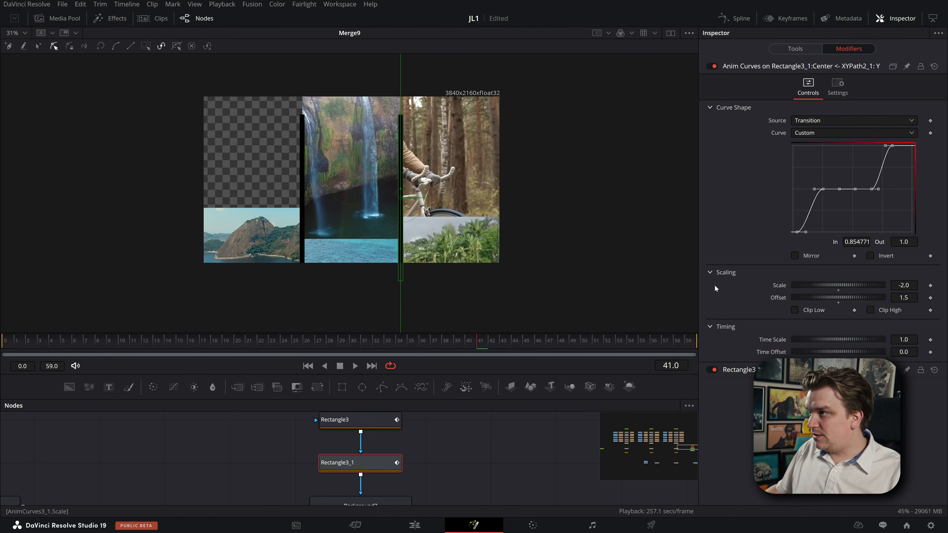
pyautogui.moveTo(895, 151); pyautogui.dragTo(902, 146)
pyautogui.moveTo(9, 345); pyautogui.dragTo(130, 351)
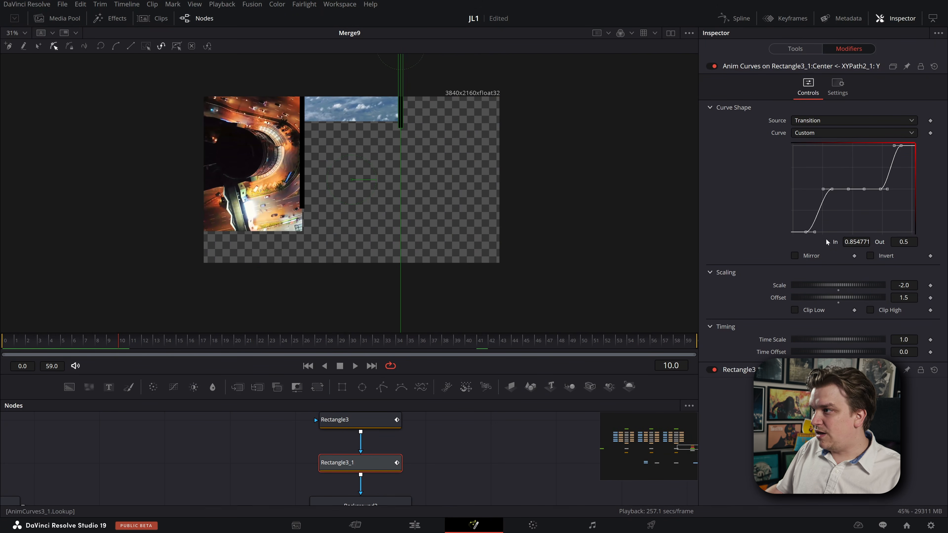
# Shift all points of the second divider's curve slightly later again, starting at about 0.141, and save the project.
pyautogui.hotkey('ctrl', 'a')
pyautogui.moveTo(806, 233); pyautogui.dragTo(811, 233)
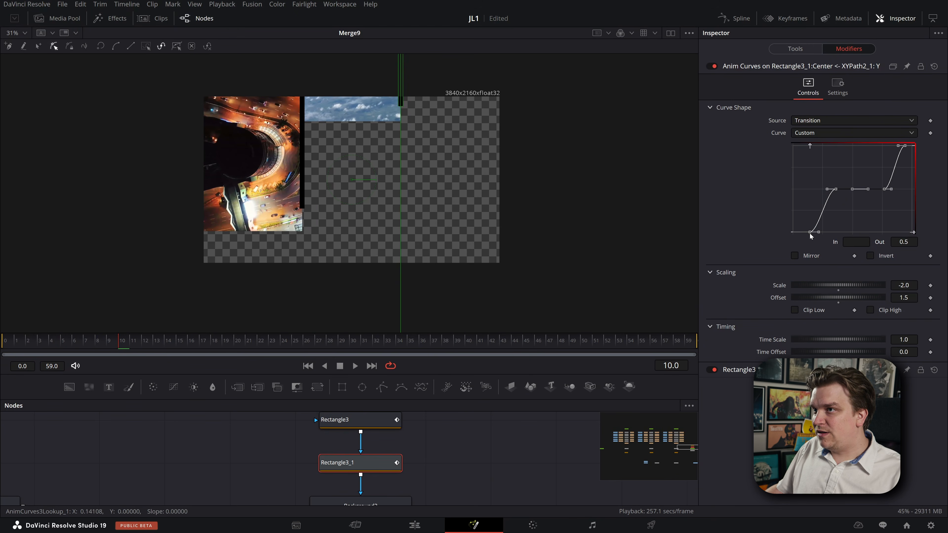
pyautogui.moveTo(139, 344); pyautogui.dragTo(689, 377)
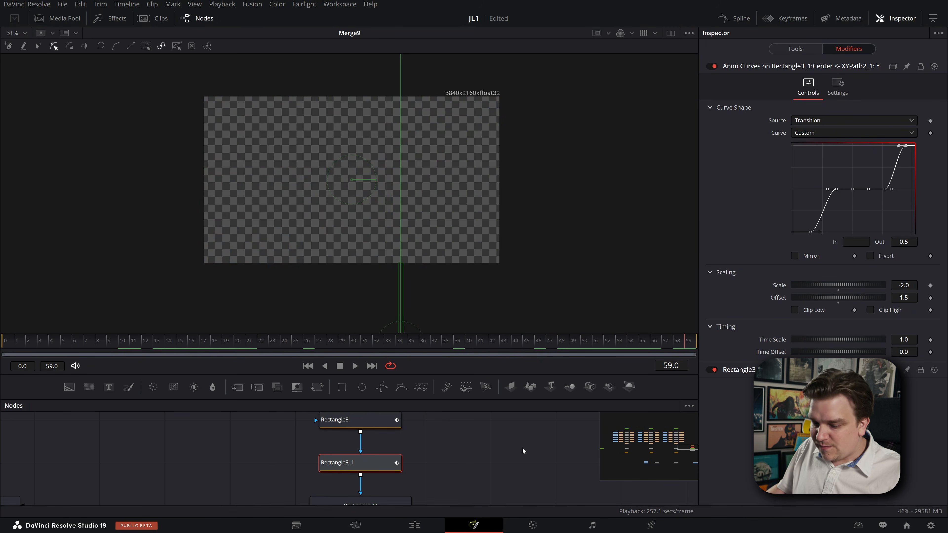
pyautogui.click(522, 451)
pyautogui.hotkey('ctrl', 's')
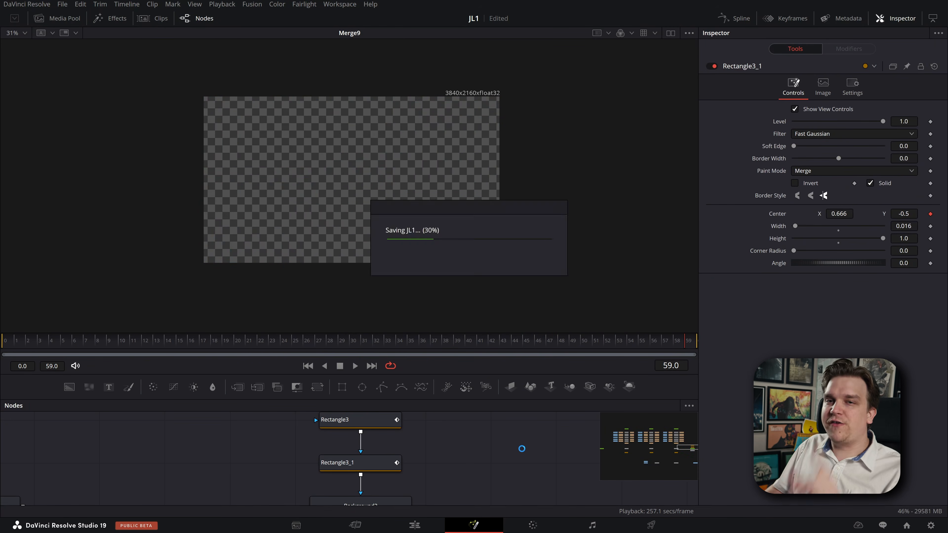
# Show MediaOut1 in the viewer to review the full transition through frame 59, and move that node further from Merge8.
pyautogui.scroll(-2, 444, 470)
pyautogui.scroll(-3, 380, 226)
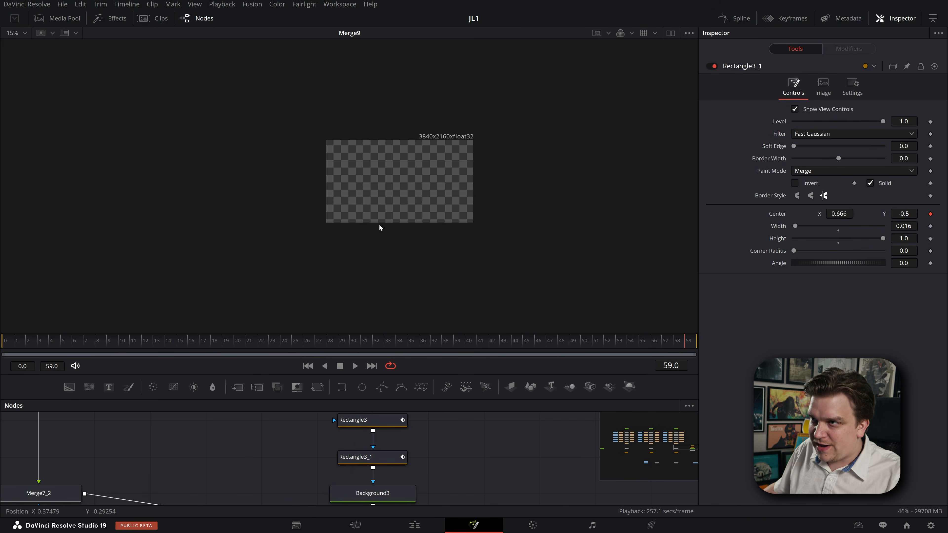
pyautogui.scroll(-3, 447, 489)
pyautogui.scroll(-1, 448, 490)
pyautogui.moveTo(403, 501); pyautogui.dragTo(415, 414)
pyautogui.scroll(-2, 375, 464)
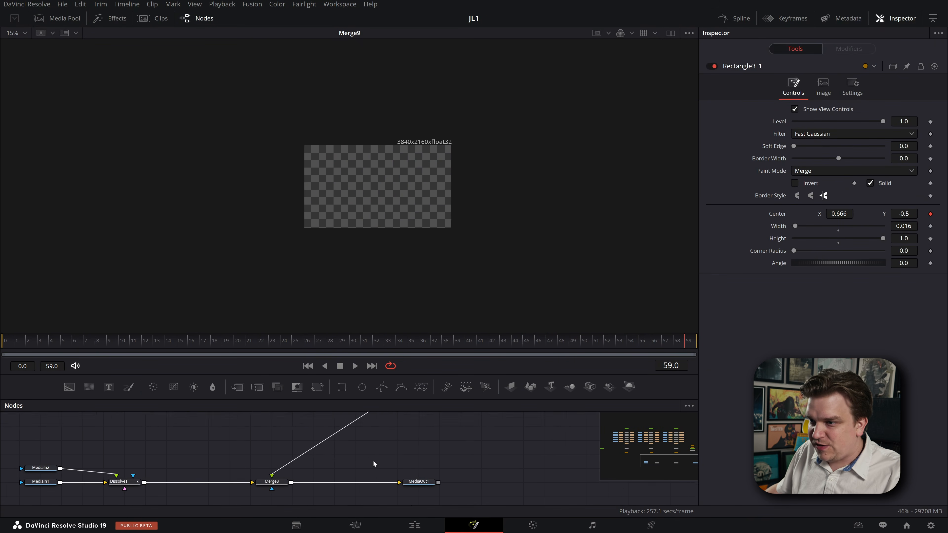
pyautogui.moveTo(375, 463); pyautogui.dragTo(396, 445)
pyautogui.scroll(2, 396, 446)
pyautogui.click(461, 475)
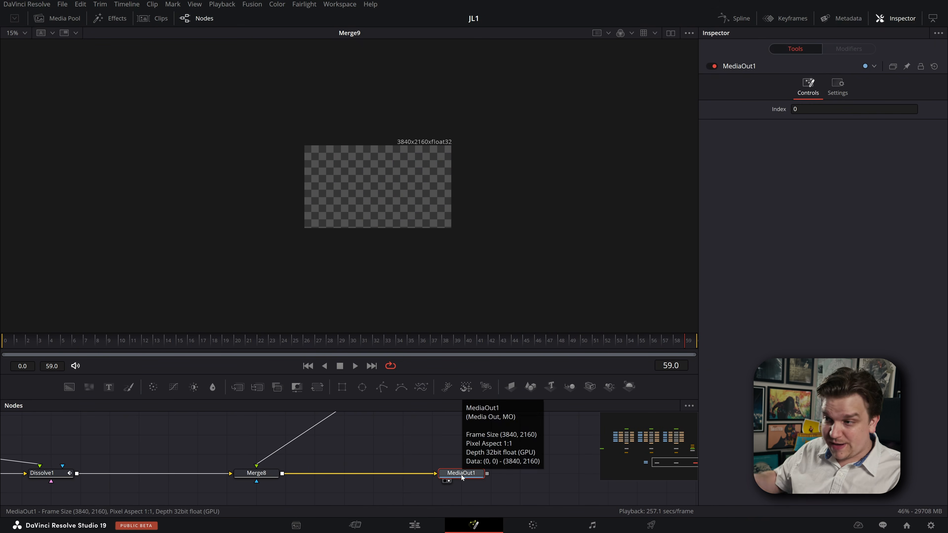
pyautogui.press('2')
pyautogui.moveTo(49, 341); pyautogui.dragTo(687, 342)
pyautogui.scroll(1, 182, 313)
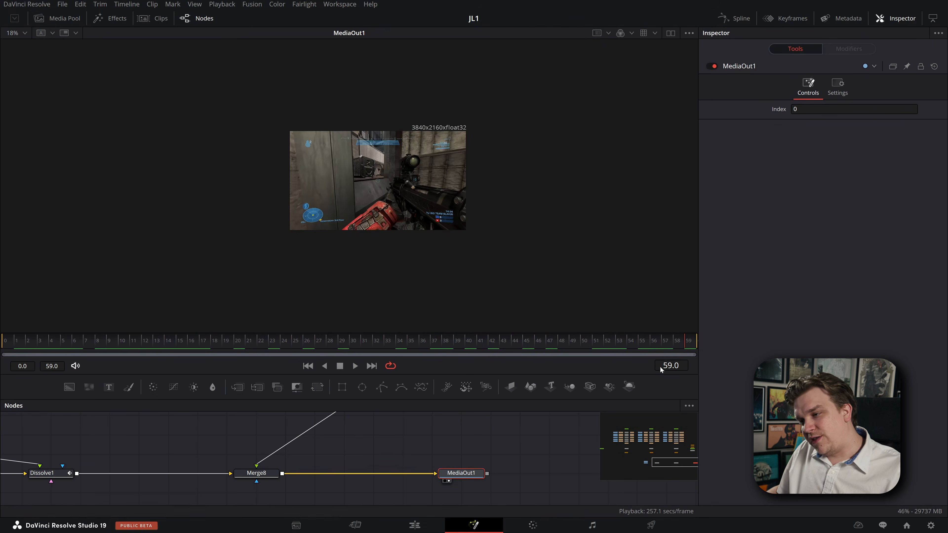
pyautogui.moveTo(469, 474); pyautogui.dragTo(499, 474)
pyautogui.click(489, 446)
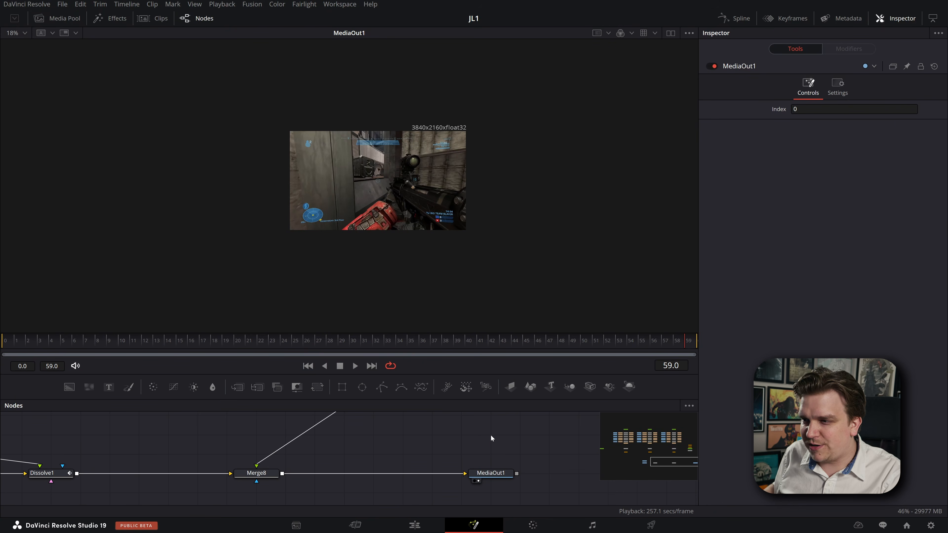
# Try motion blur on the middle column's Transform1_1 node with frame 30 displayed.
pyautogui.scroll(-3, 450, 450)
pyautogui.moveTo(385, 457); pyautogui.dragTo(406, 496)
pyautogui.moveTo(317, 451); pyautogui.dragTo(337, 481)
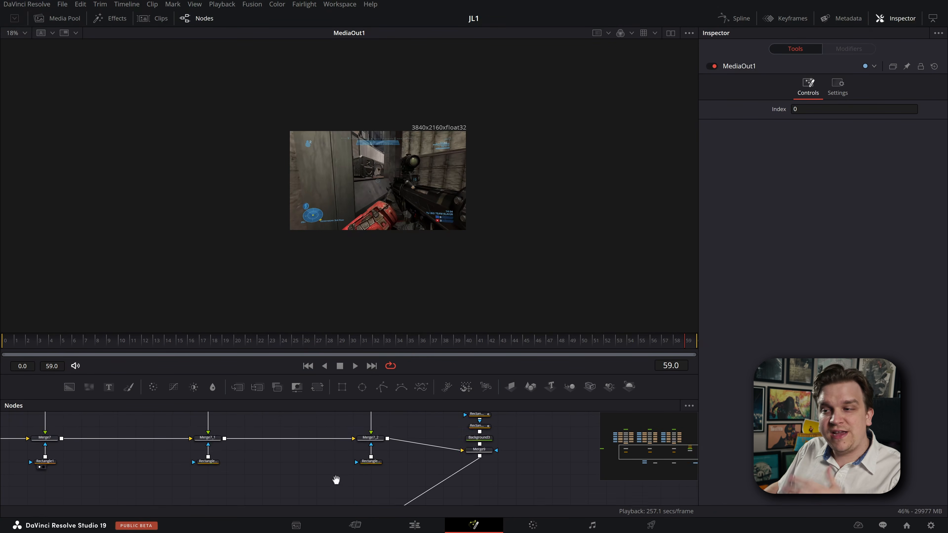
pyautogui.moveTo(279, 467); pyautogui.dragTo(313, 496)
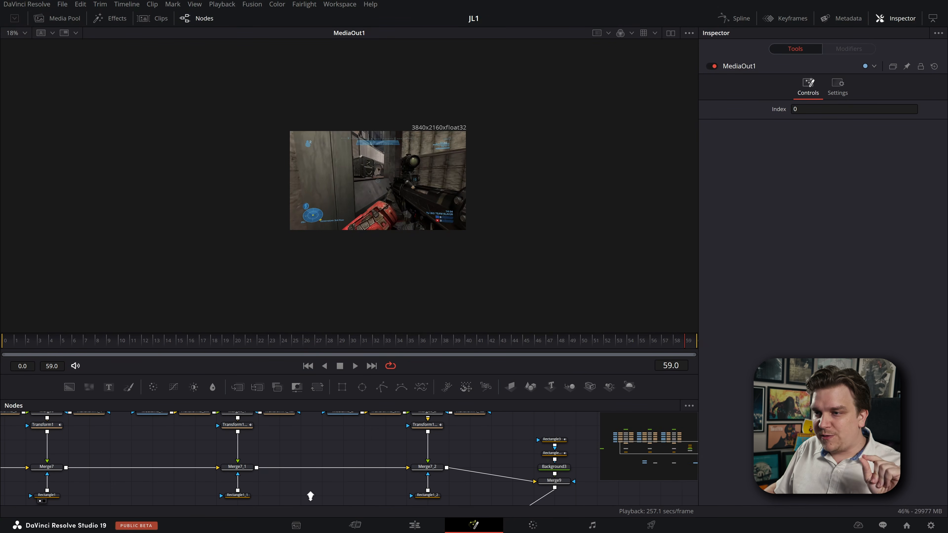
pyautogui.moveTo(260, 418); pyautogui.dragTo(304, 448)
pyautogui.scroll(2, 304, 448)
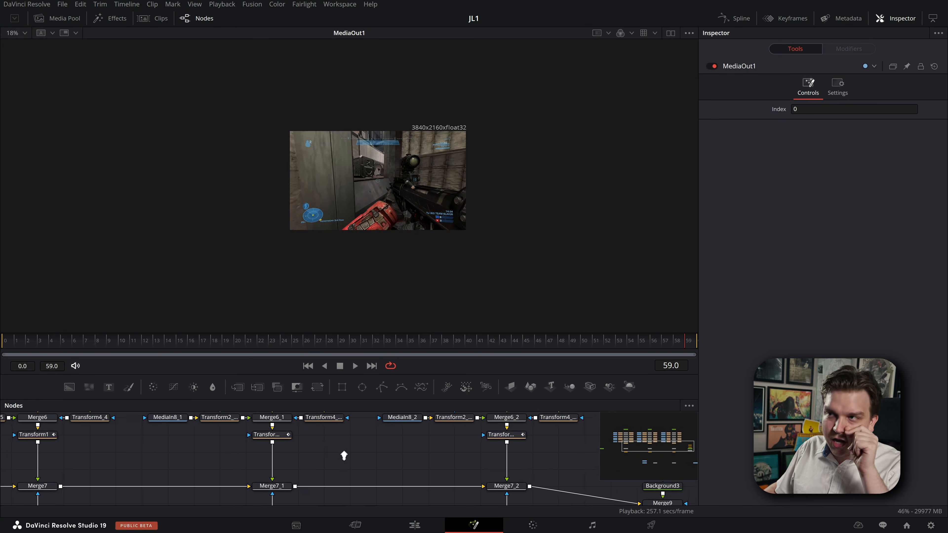
pyautogui.click(356, 340)
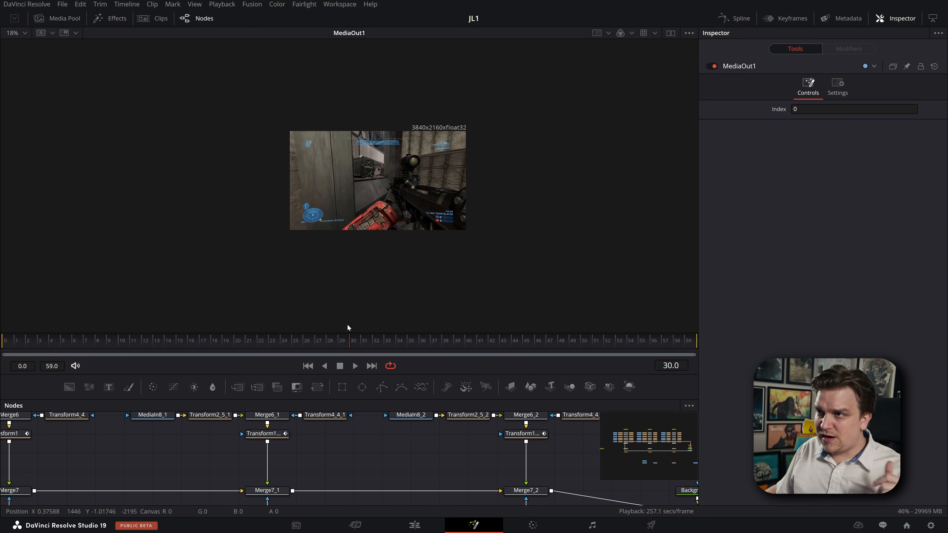
pyautogui.click(267, 435)
pyautogui.scroll(2, 305, 442)
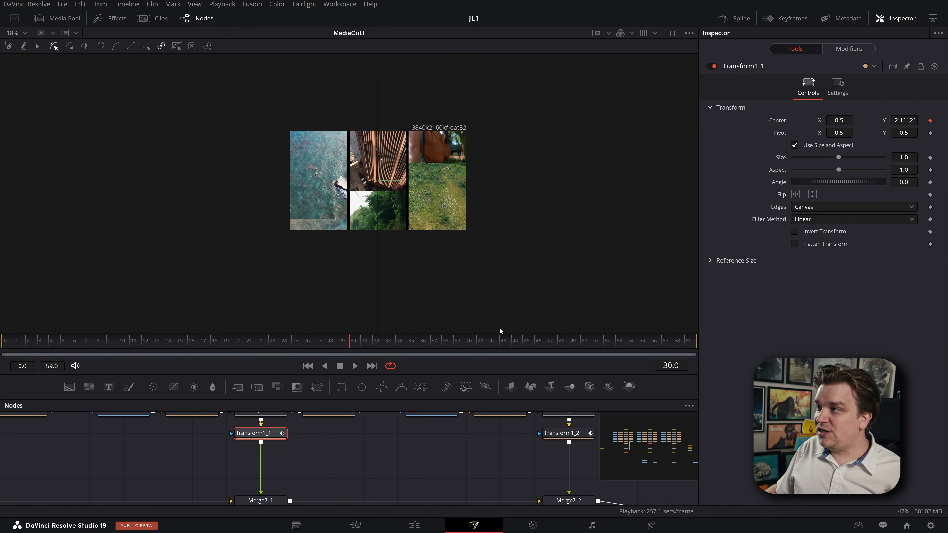
pyautogui.click(857, 51)
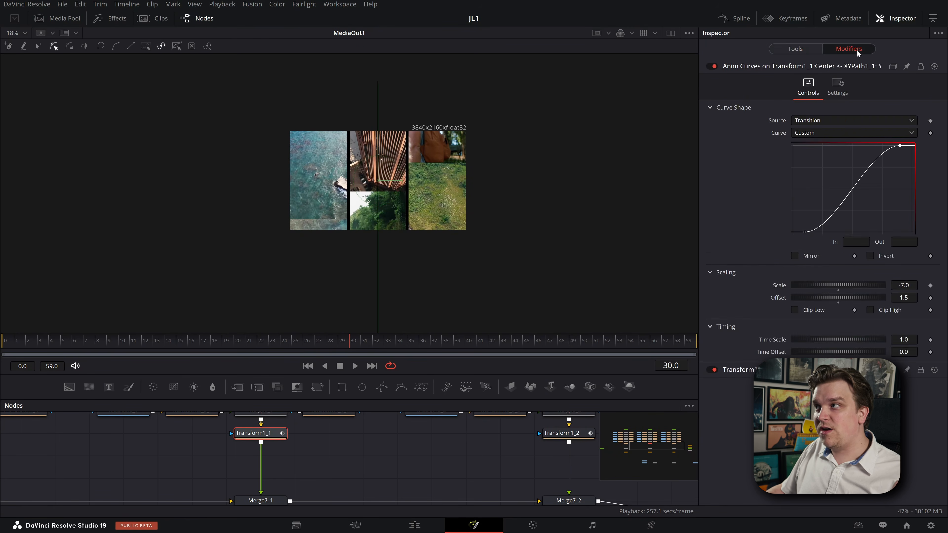
pyautogui.click(801, 48)
pyautogui.click(840, 89)
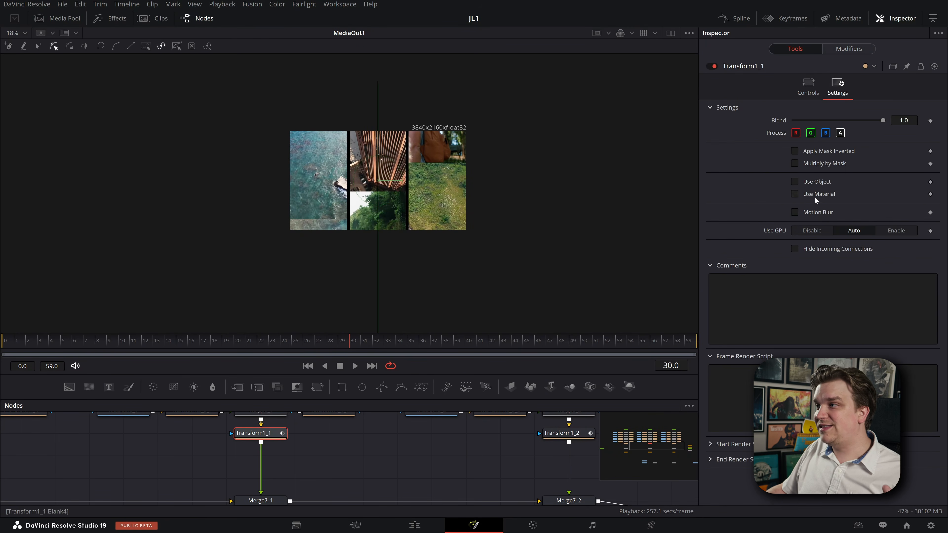
pyautogui.click(817, 211)
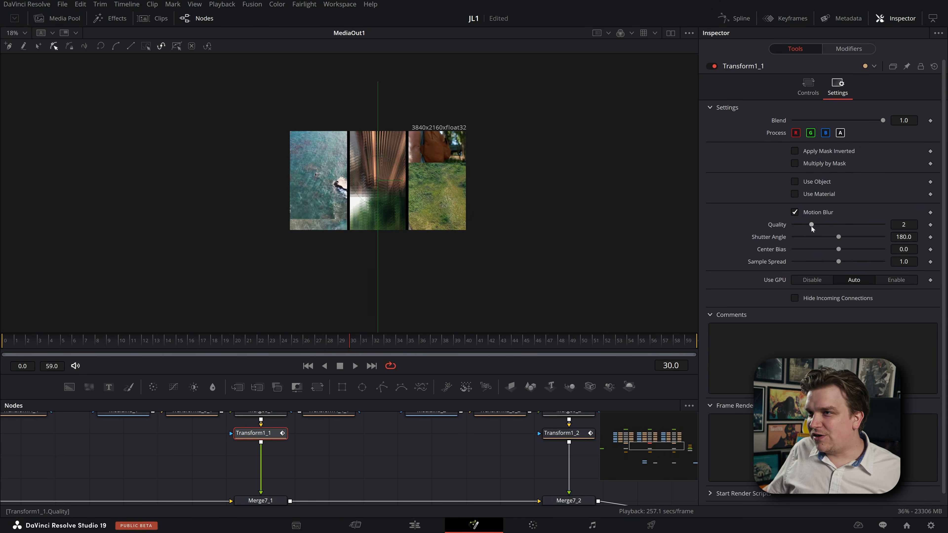
# Inspect the motion-blurred middle column up close, and turn motion blur on Transform1_1 back off.
pyautogui.scroll(5, 351, 183)
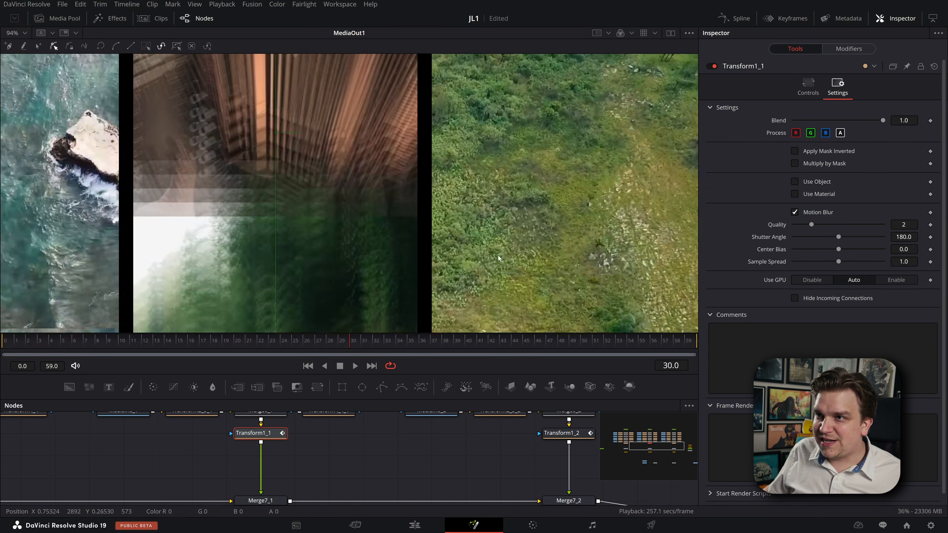
pyautogui.scroll(4, 387, 216)
pyautogui.moveTo(278, 190); pyautogui.dragTo(492, 217)
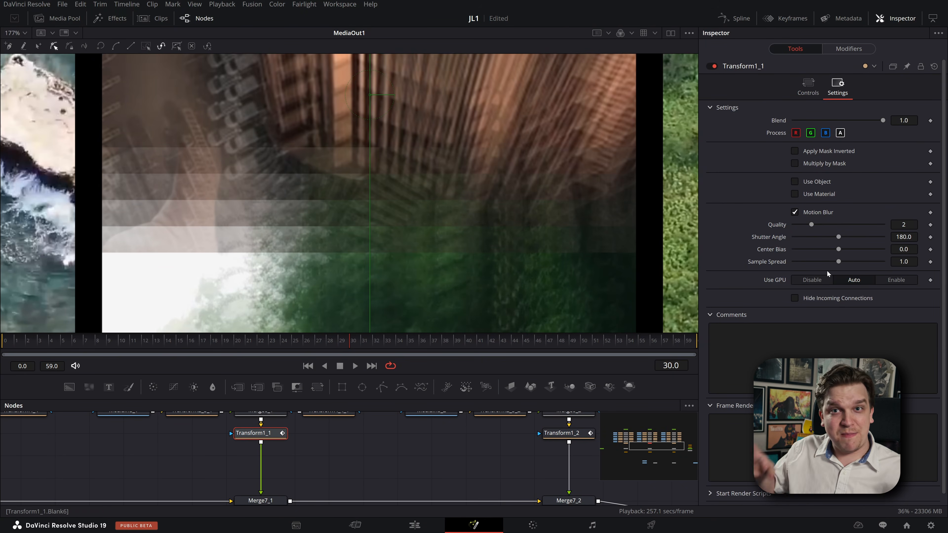
pyautogui.click(794, 212)
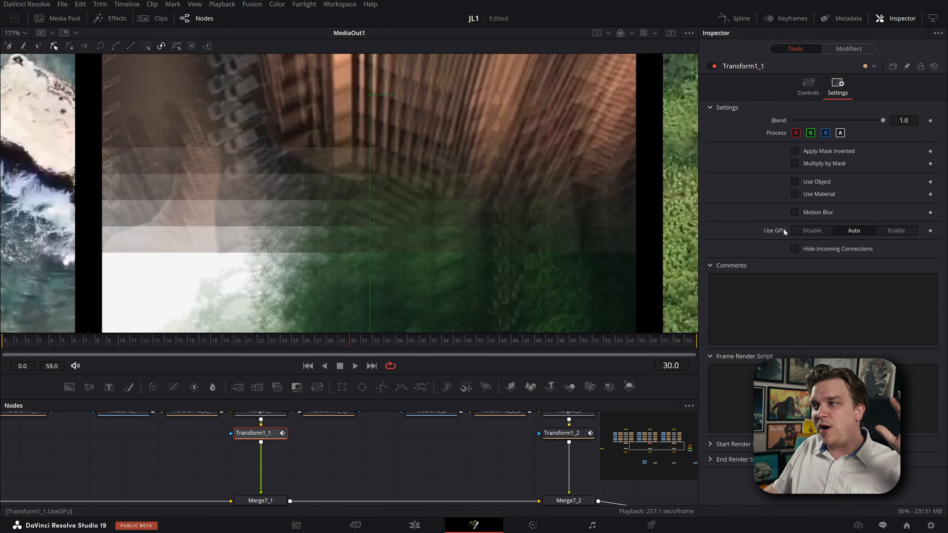
# Move the divider group of Merge9, Background3, Rectangle3_1 and Rectangle3 level with the row of column merges.
pyautogui.scroll(-3, 511, 463)
pyautogui.scroll(-5, 515, 473)
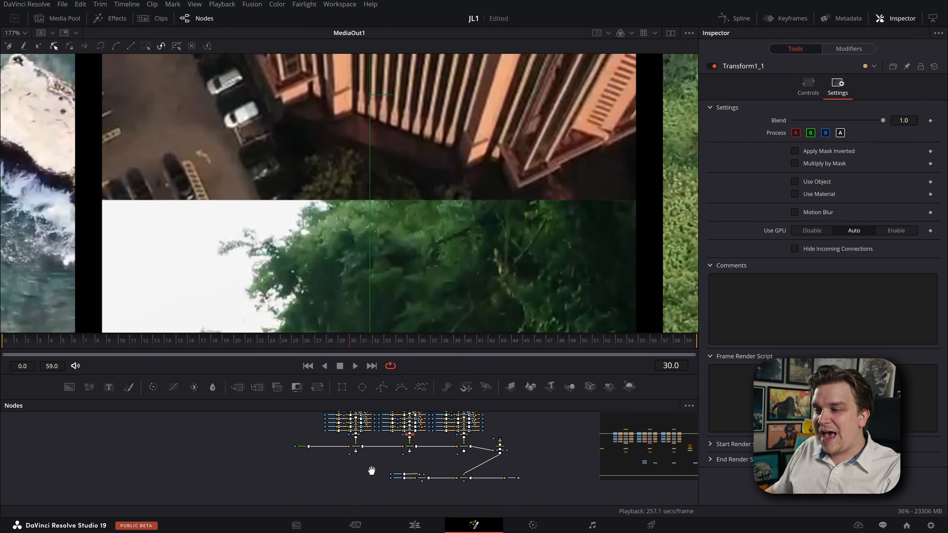
pyautogui.scroll(2, 513, 462)
pyautogui.moveTo(562, 456); pyautogui.dragTo(496, 422)
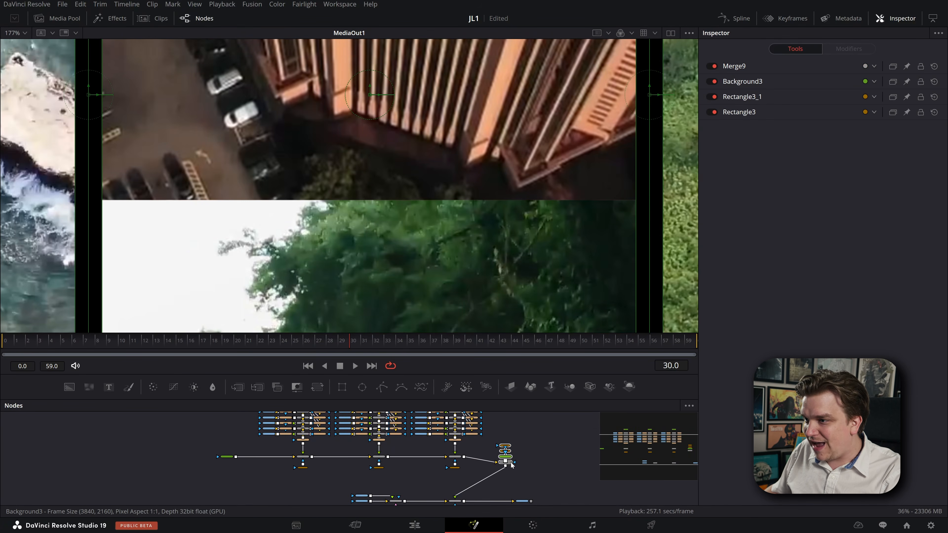
pyautogui.click(504, 455)
pyautogui.scroll(3, 536, 475)
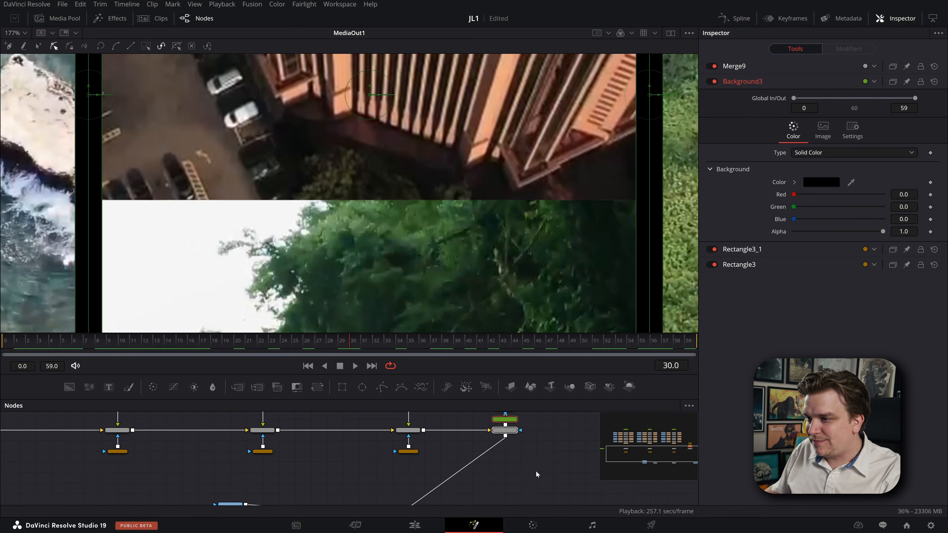
# Add a Directional Blur (DrBl) node after Merge9 and place it directly below that merge.
pyautogui.click(505, 431)
pyautogui.hotkey('shift', 'space')
pyautogui.write('dir')
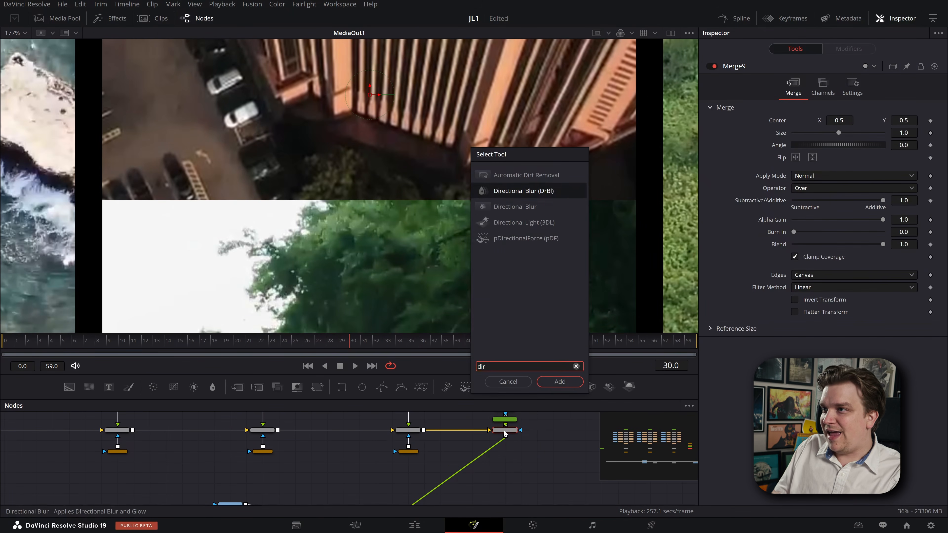
pyautogui.press('Return')
pyautogui.moveTo(472, 432); pyautogui.dragTo(501, 472)
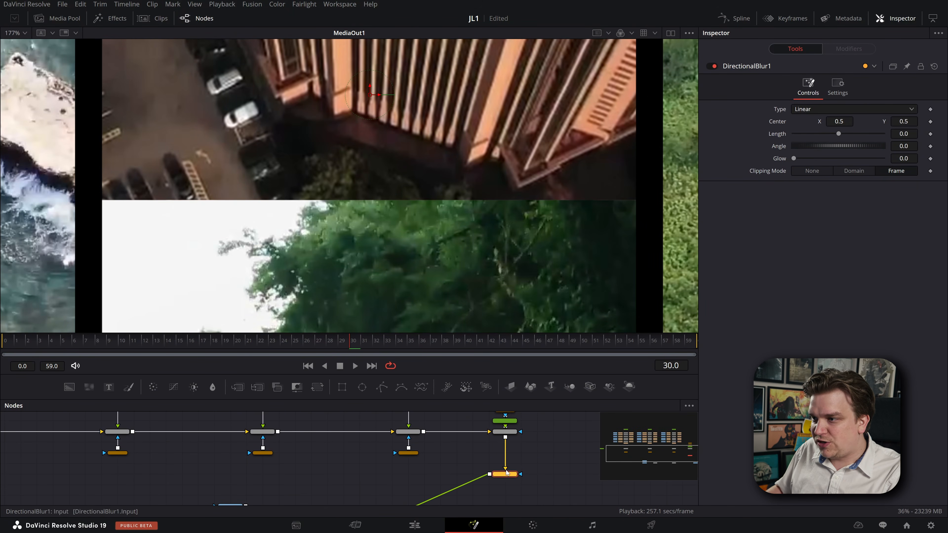
pyautogui.scroll(-3, 515, 474)
pyautogui.scroll(-5, 399, 252)
pyautogui.scroll(5, 265, 193)
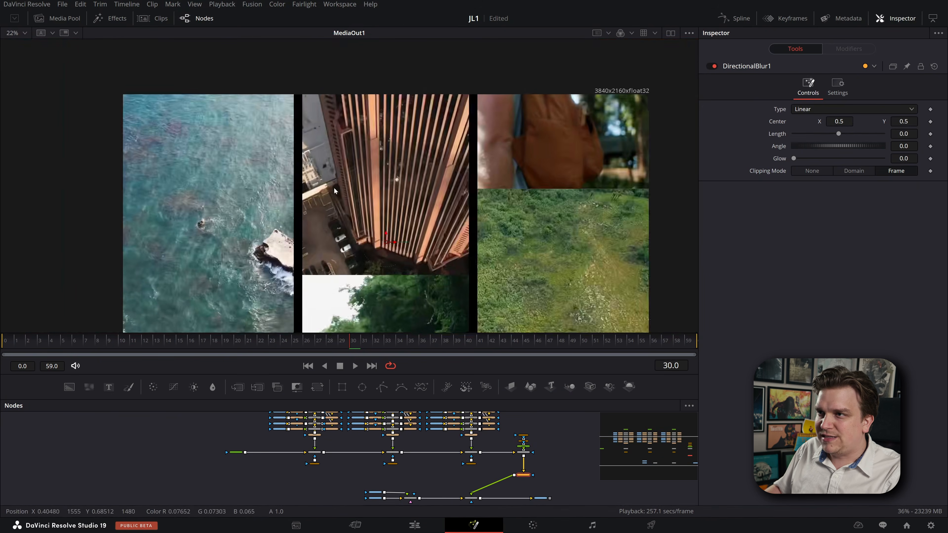
# Place Merge8 directly below the Directional Blur node with MediaOut1 beyond it, and show Merge8 in the viewer.
pyautogui.scroll(-1, 327, 194)
pyautogui.scroll(2, 467, 467)
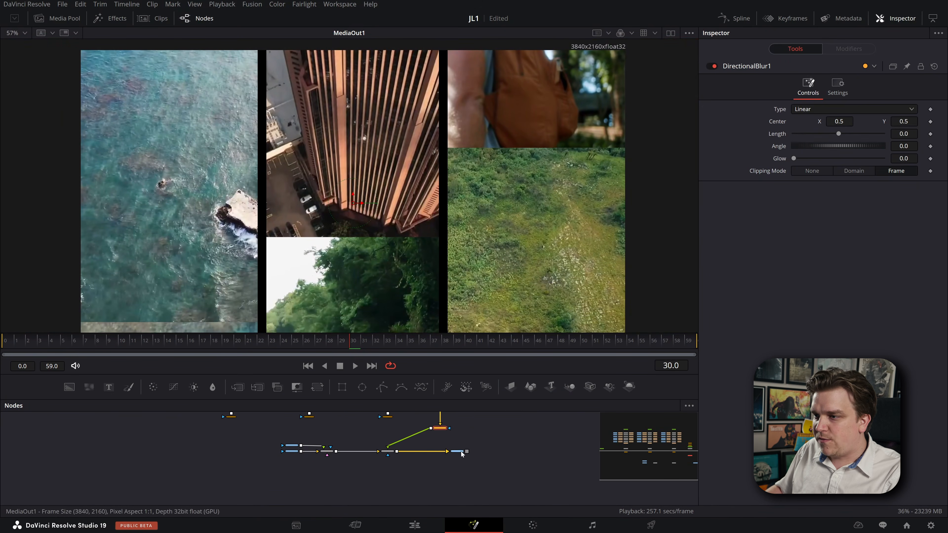
pyautogui.click(483, 451)
pyautogui.moveTo(388, 451); pyautogui.dragTo(441, 447)
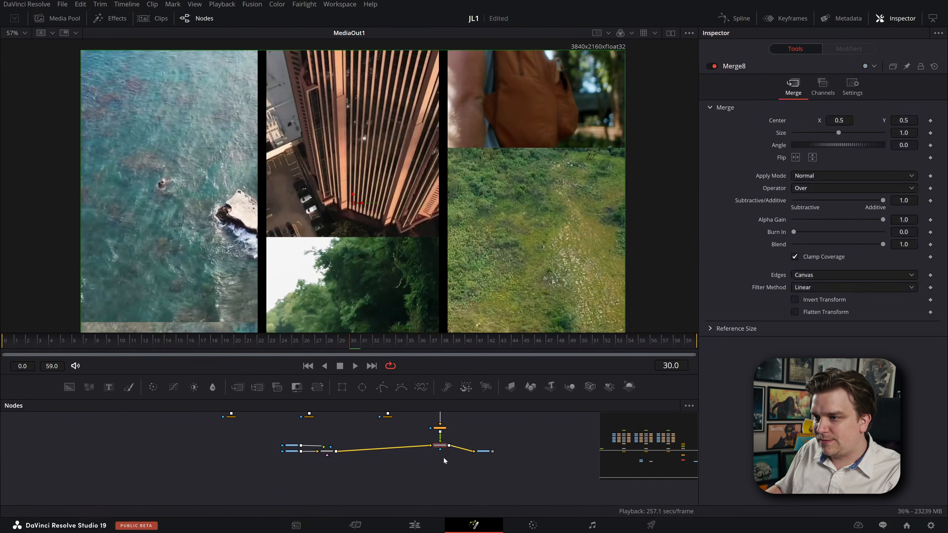
pyautogui.scroll(2, 448, 472)
pyautogui.press('2')
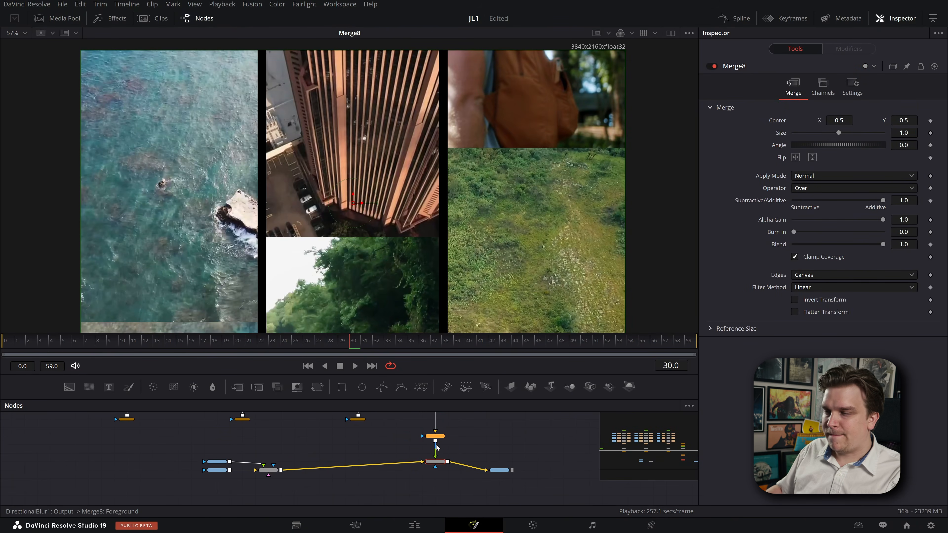
# Try a length of about 0.032 and an angle of 90 on the DirectionalBlur1 node.
pyautogui.scroll(2, 465, 445)
pyautogui.click(428, 432)
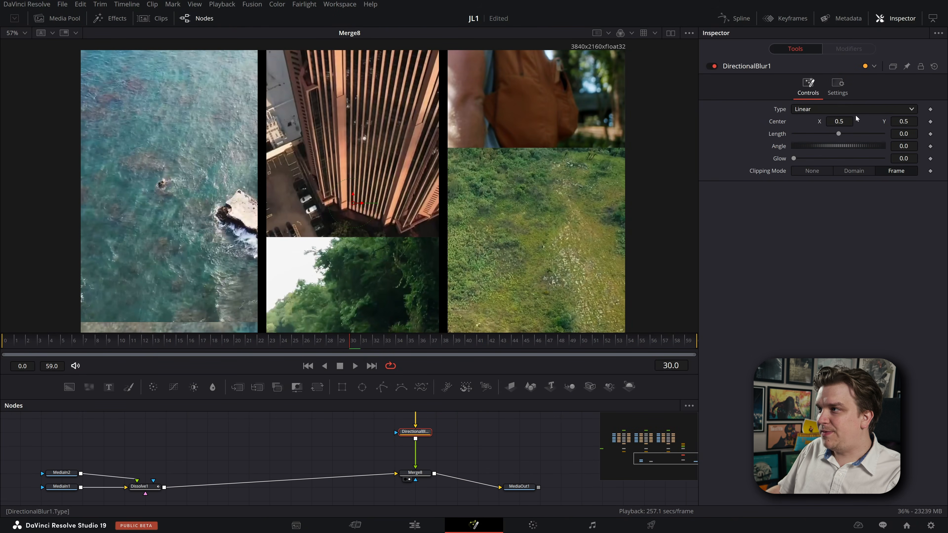
pyautogui.moveTo(838, 134); pyautogui.dragTo(854, 129)
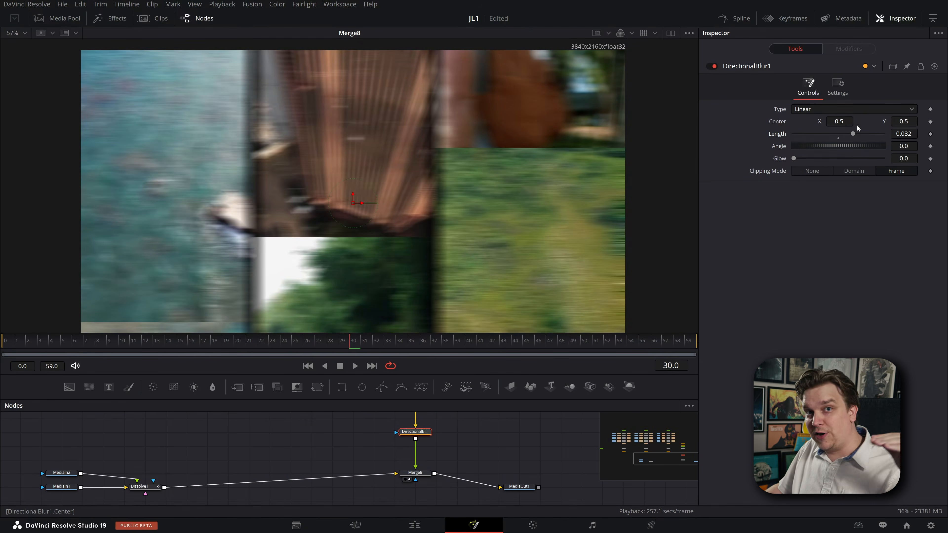
pyautogui.click(915, 146)
pyautogui.write('9')
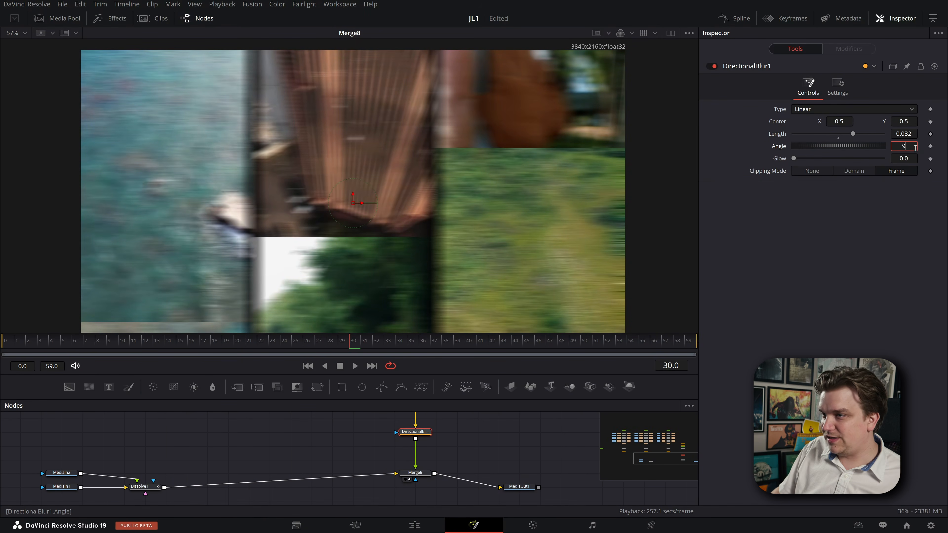
pyautogui.write('0')
pyautogui.press('Return')
pyautogui.scroll(-3, 402, 256)
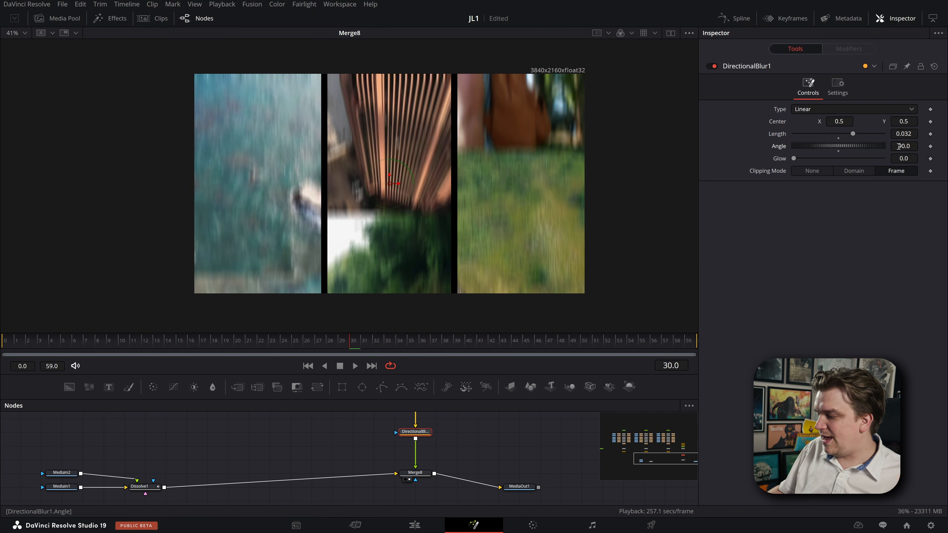
# Set DirectionalBlur1's angle to -90 and its length to 0.02.
pyautogui.click(907, 146)
pyautogui.write('-90')
pyautogui.press('Tab')
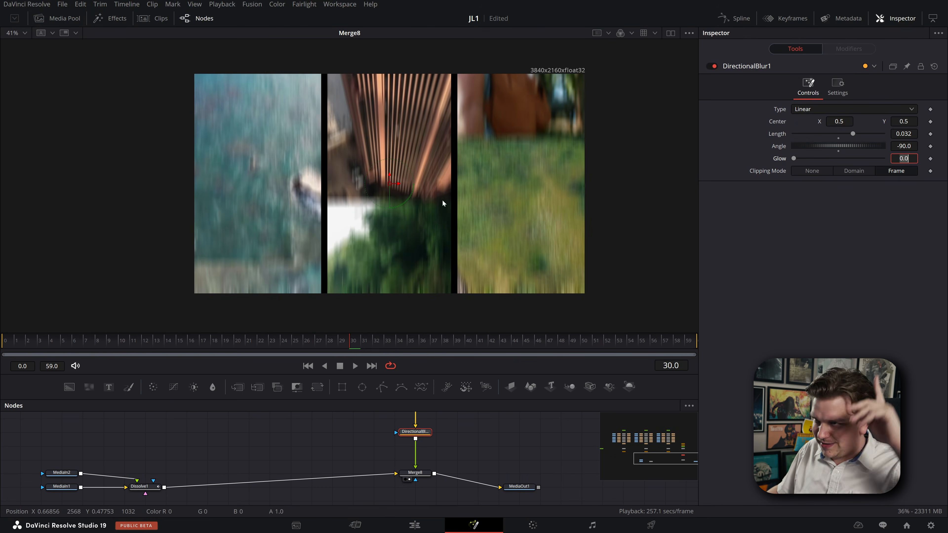
pyautogui.moveTo(852, 134); pyautogui.dragTo(847, 134)
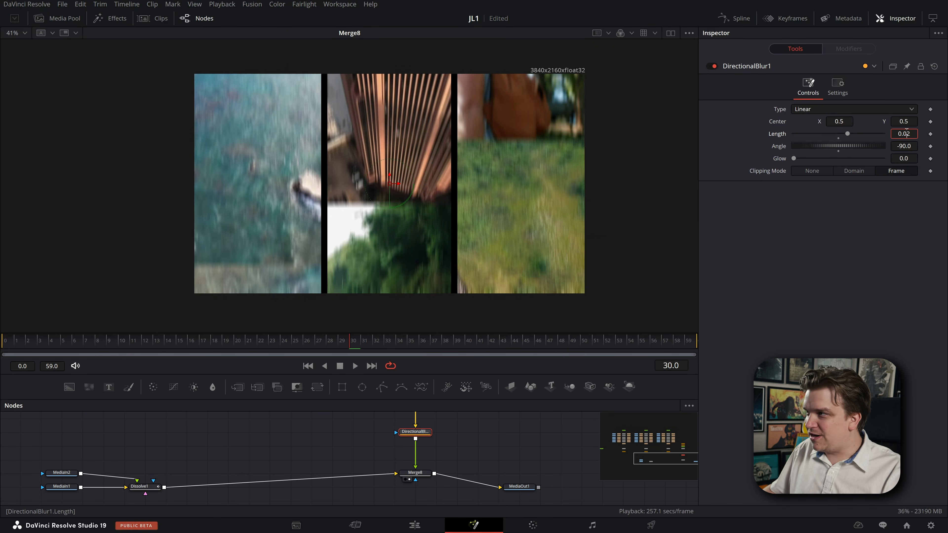
# Add an Anim Curves modifier to DirectionalBlur1's Length and set the modifier's scale to 0.02.
pyautogui.rightClick(776, 133)
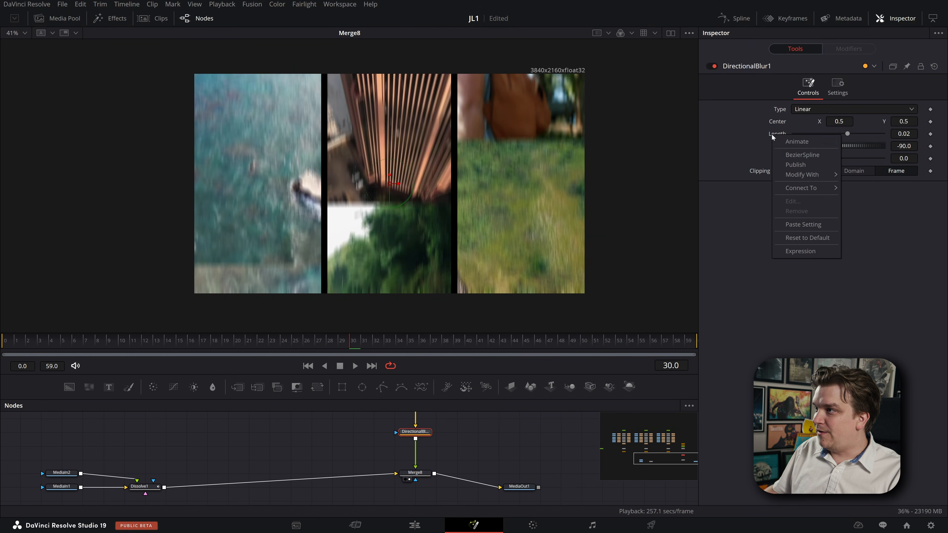
pyautogui.moveTo(805, 174)
pyautogui.click(857, 178)
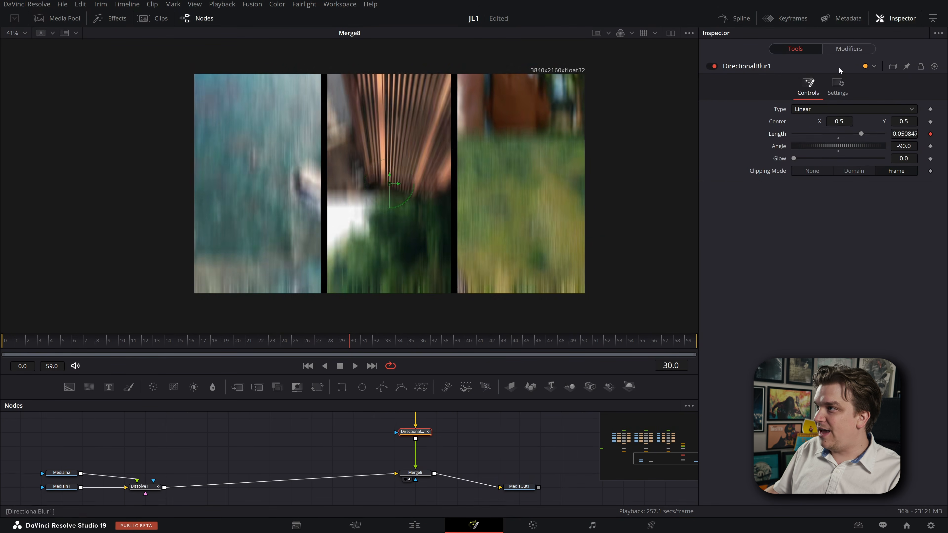
pyautogui.click(848, 50)
pyautogui.click(903, 174)
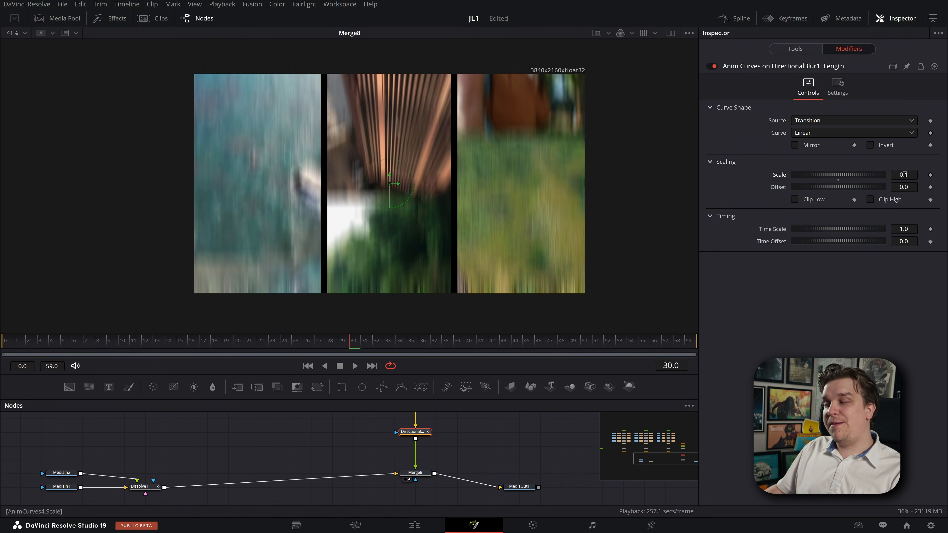
pyautogui.write('0.02')
pyautogui.press('Return')
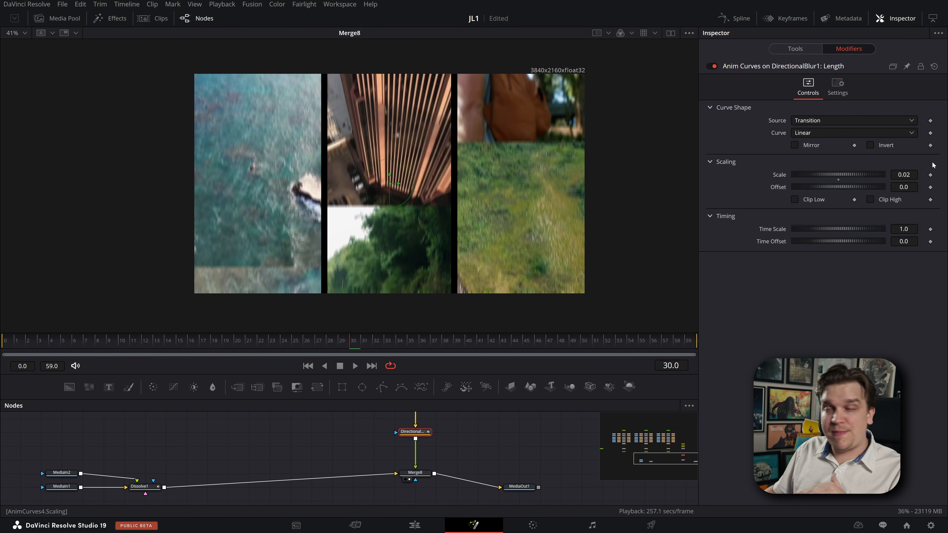
# Give the blur Length modifier a custom smoothed curve that rises early from 0 to 1, holds, and falls back to 0 at the end.
pyautogui.click(800, 132)
pyautogui.click(797, 168)
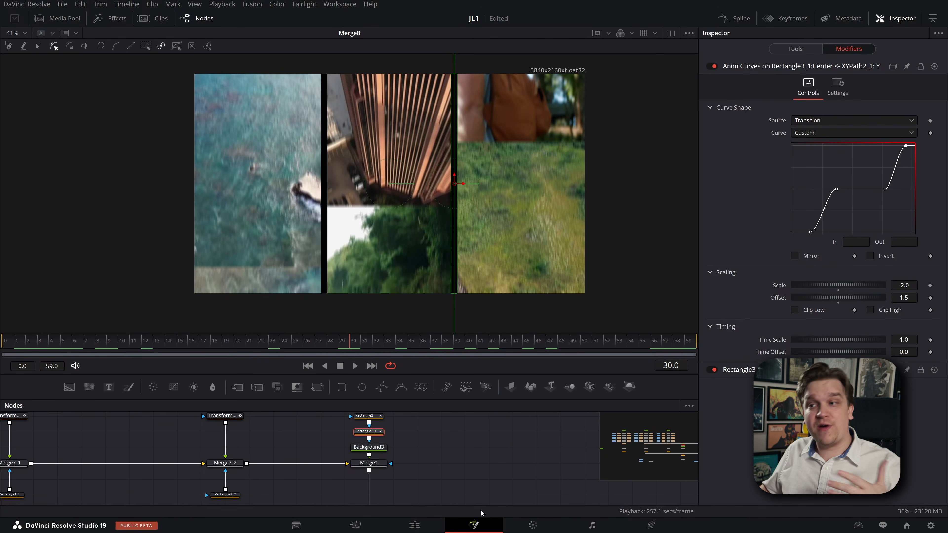
pyautogui.scroll(-1, 419, 464)
pyautogui.moveTo(447, 465); pyautogui.dragTo(416, 435)
pyautogui.scroll(-1, 440, 449)
pyautogui.scroll(2, 378, 443)
pyautogui.click(371, 467)
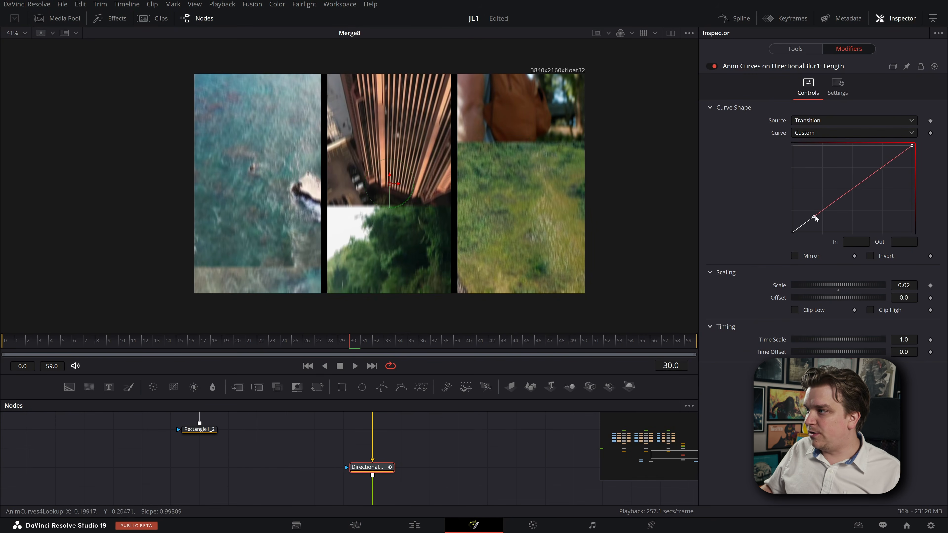
pyautogui.moveTo(813, 219); pyautogui.dragTo(814, 145)
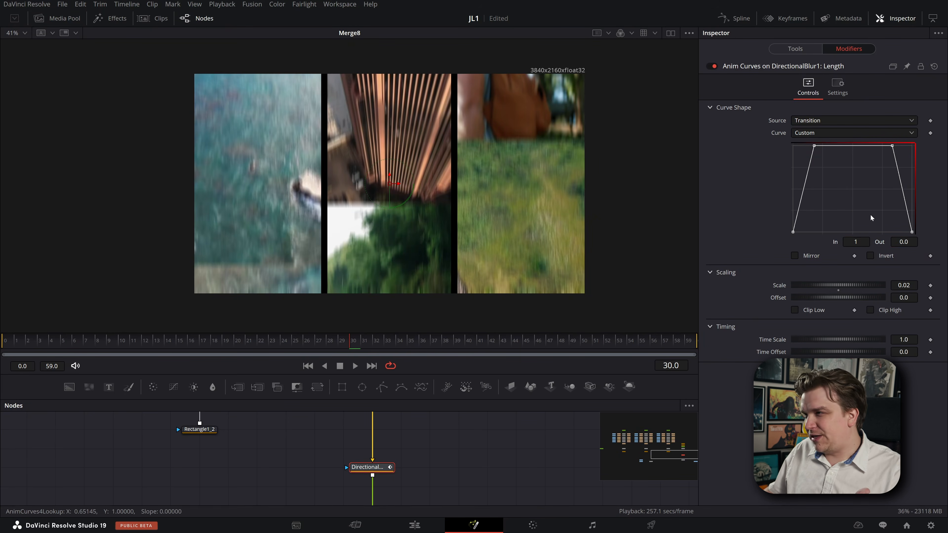
pyautogui.hotkey('shift', 's')
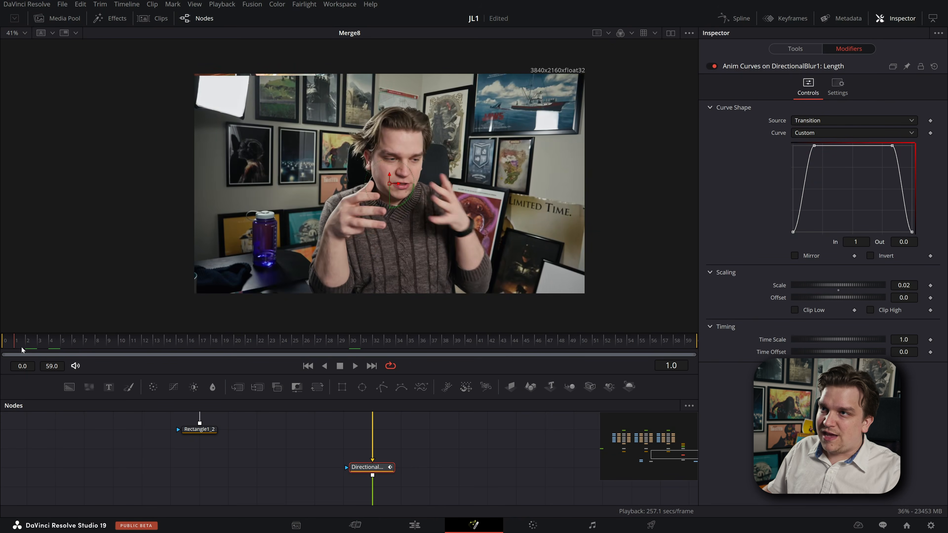
# Scrub through the Merge8 result and check the third column's source clips, including MediaIn3_2, from frame 51 to the end.
pyautogui.moveTo(53, 348); pyautogui.dragTo(587, 355)
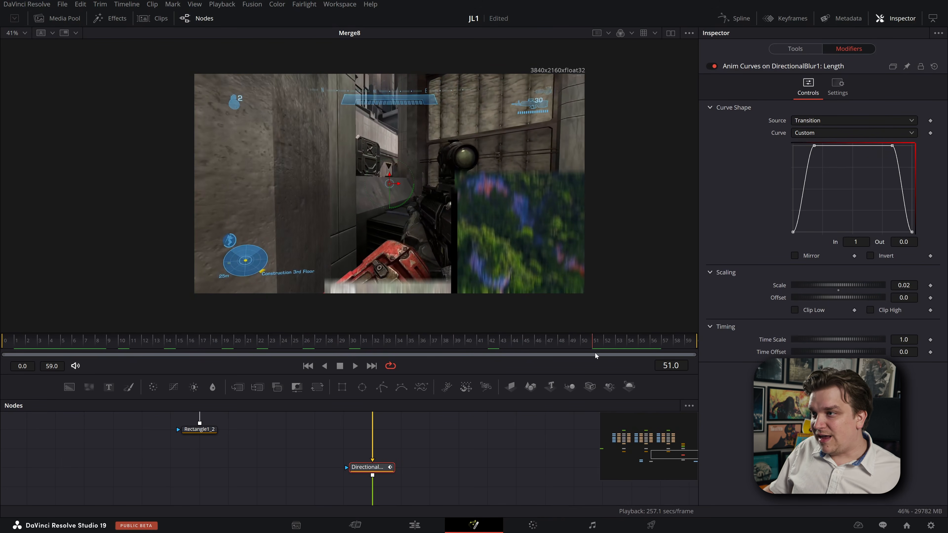
pyautogui.scroll(-3, 398, 468)
pyautogui.scroll(5, 397, 468)
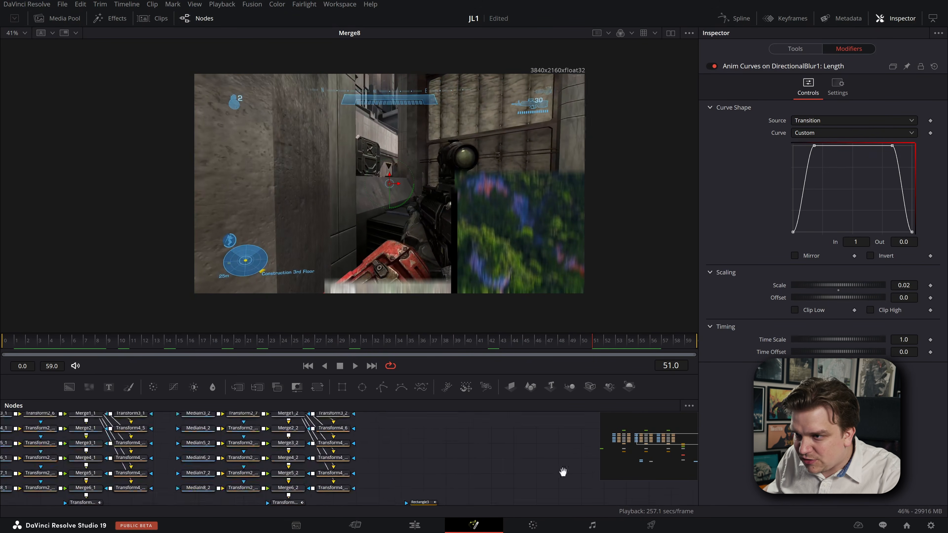
pyautogui.click(320, 421)
pyautogui.press('2')
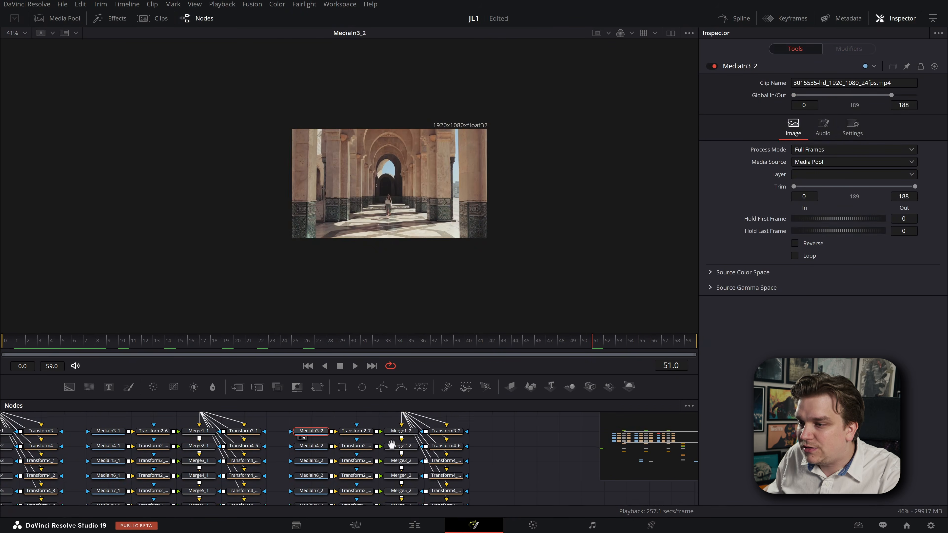
pyautogui.moveTo(597, 343); pyautogui.dragTo(697, 354)
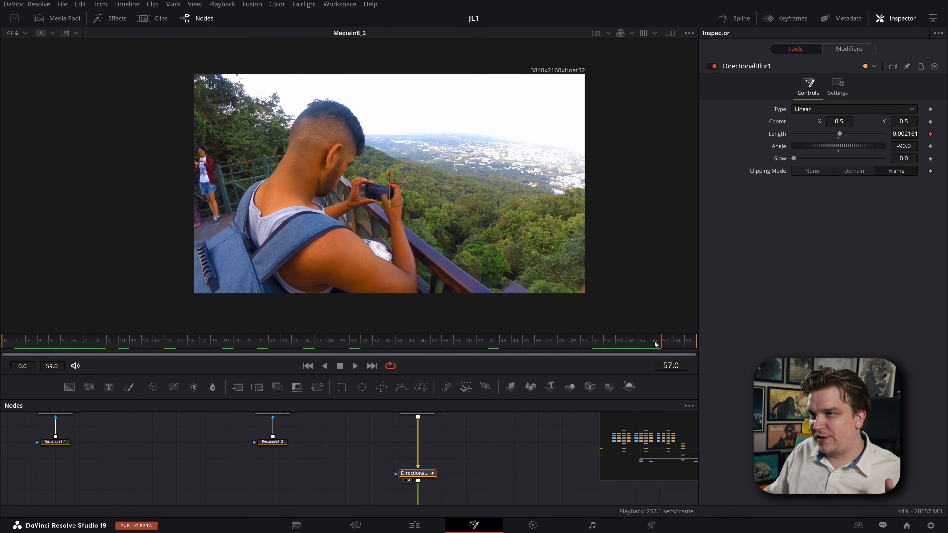
# Show DirectionalBlur1 in the viewer and check its output between frame 51 and the last frame.
pyautogui.press('1')
pyautogui.moveTo(656, 345); pyautogui.dragTo(601, 348)
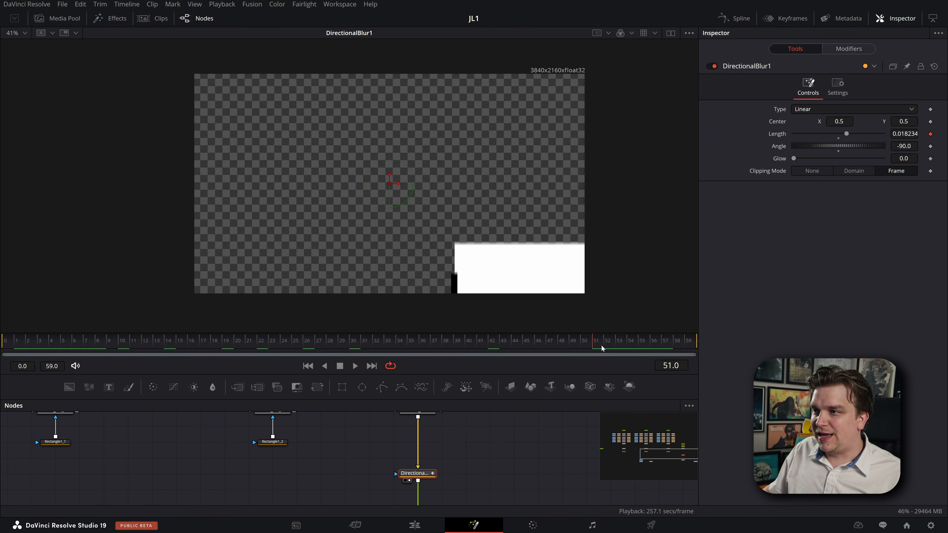
pyautogui.click(628, 341)
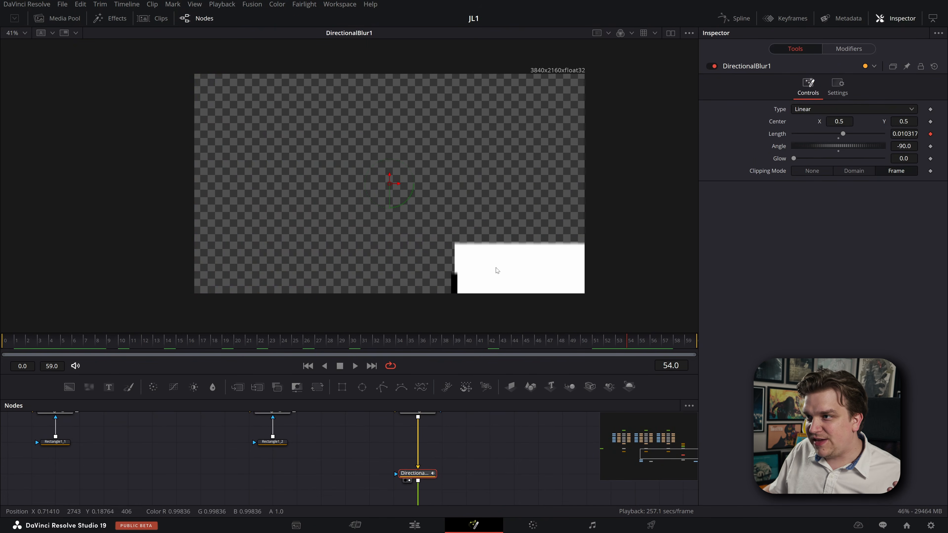
pyautogui.moveTo(633, 347); pyautogui.dragTo(710, 353)
# Show MediaOut1 in the viewer and play the finished composition from frame 0.
pyautogui.scroll(-5, 533, 464)
pyautogui.moveTo(523, 465); pyautogui.dragTo(474, 442)
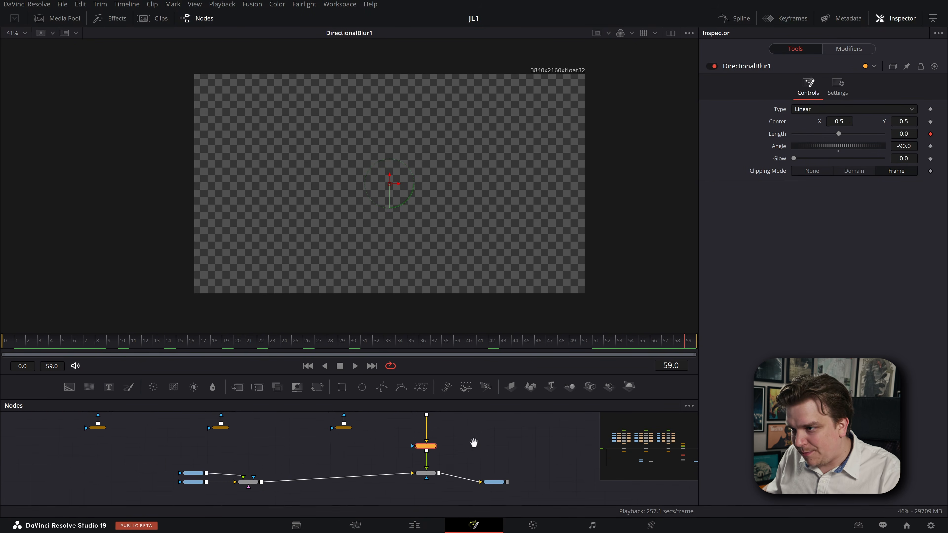
pyautogui.scroll(-1, 475, 448)
pyautogui.moveTo(507, 477); pyautogui.dragTo(478, 457)
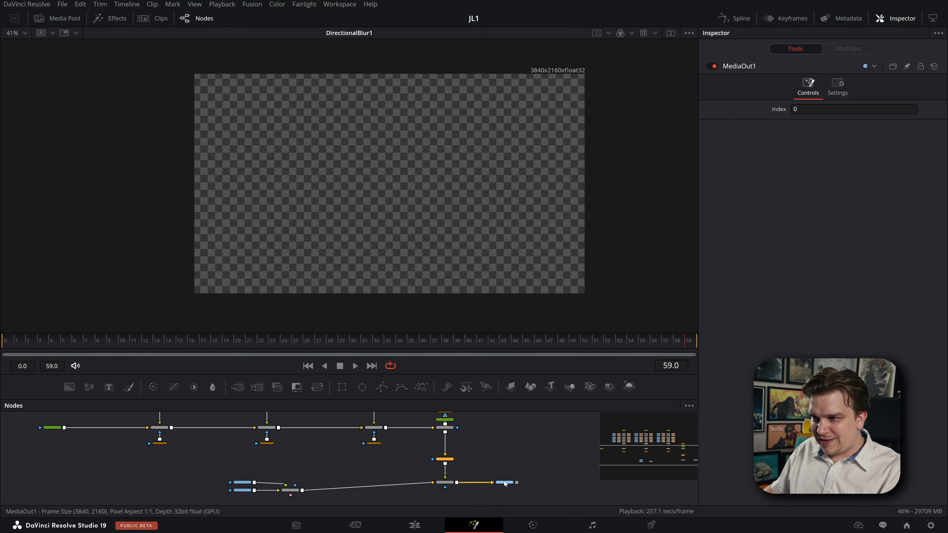
pyautogui.press('1')
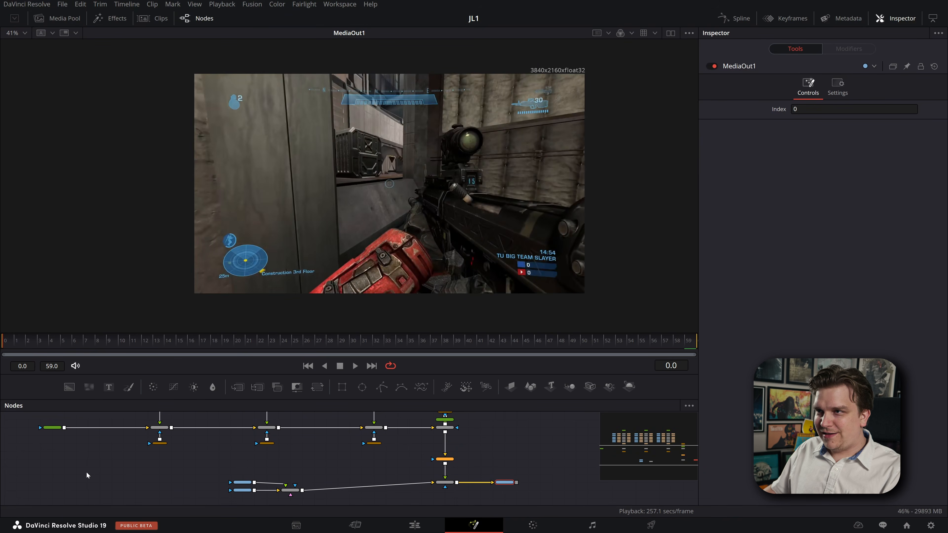
pyautogui.press('space')
# Switch to the Edit page and play the timeline across the Cross Dissolve transition from shortly before it.
pyautogui.click(414, 526)
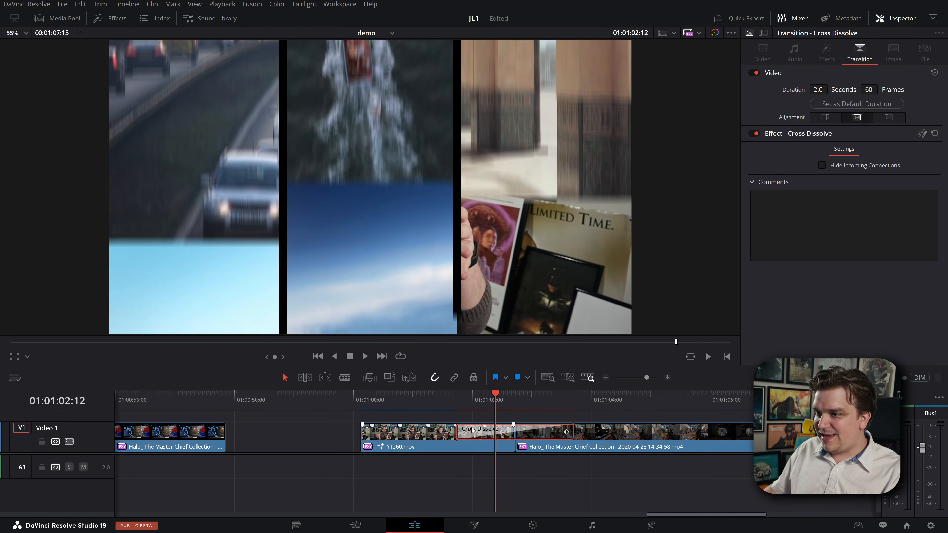
pyautogui.click(434, 404)
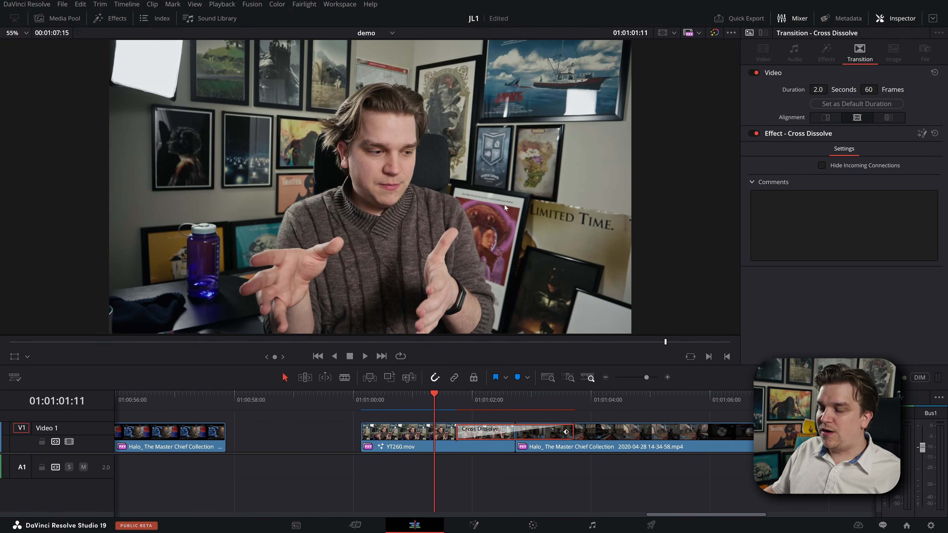
pyautogui.click(731, 33)
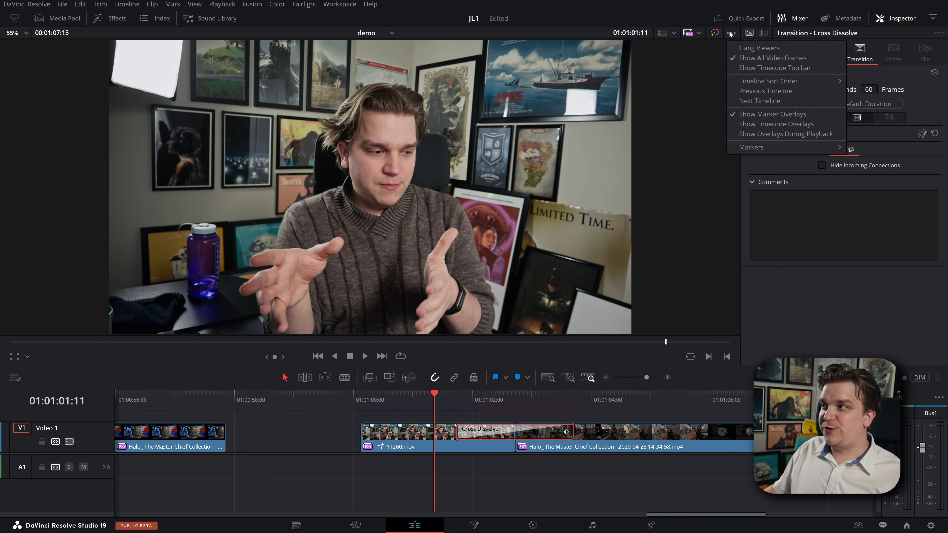
pyautogui.click(528, 491)
pyautogui.press('space')
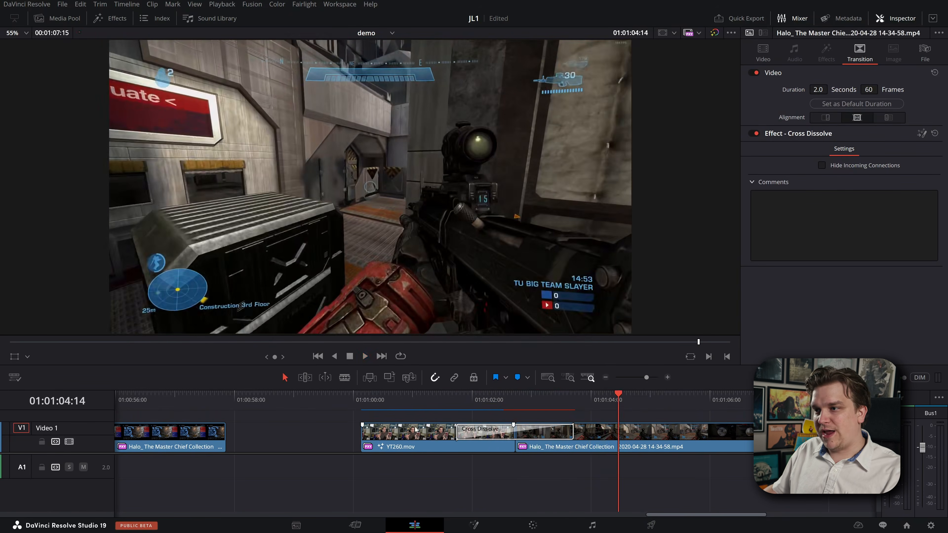
# Replay the cached transition between YT260.mov and the Halo clip several times from points ahead of the cut.
pyautogui.click(421, 396)
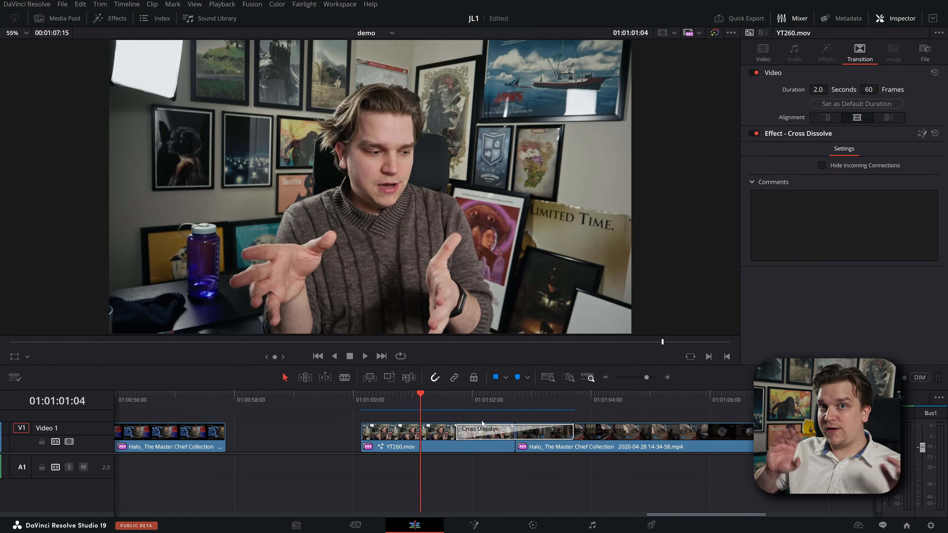
pyautogui.click(483, 429)
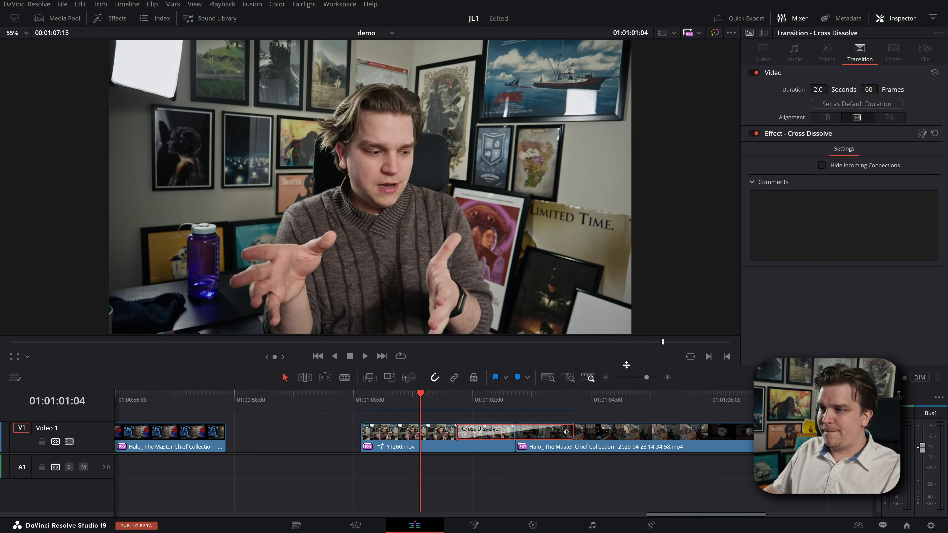
pyautogui.moveTo(409, 394); pyautogui.dragTo(373, 404)
pyautogui.press('space')
pyautogui.click(321, 440)
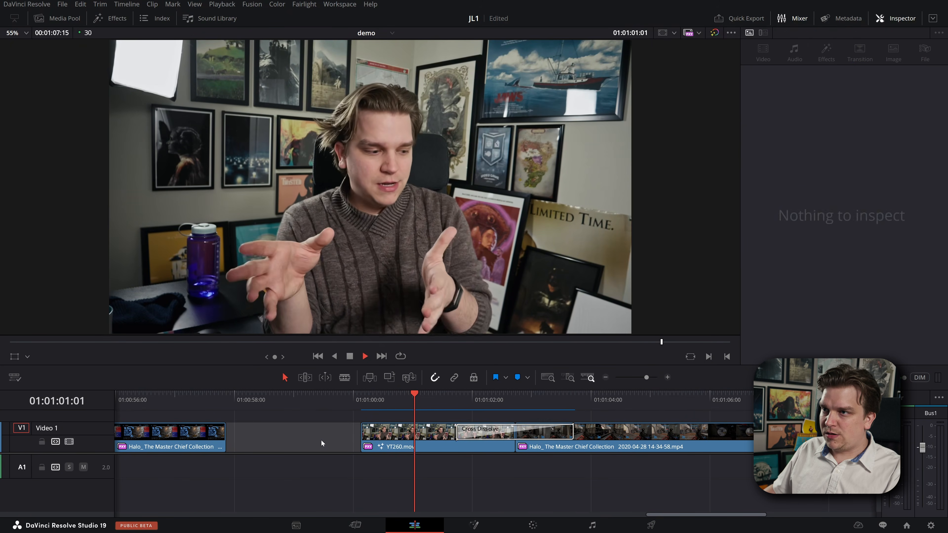
pyautogui.press('space')
pyautogui.click(357, 398)
pyautogui.press('space')
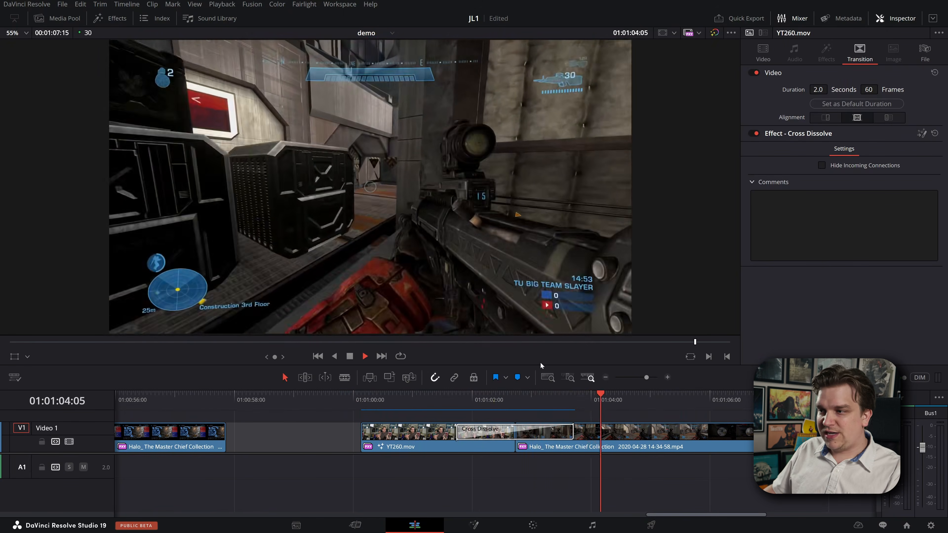
pyautogui.click(473, 399)
pyautogui.press('space')
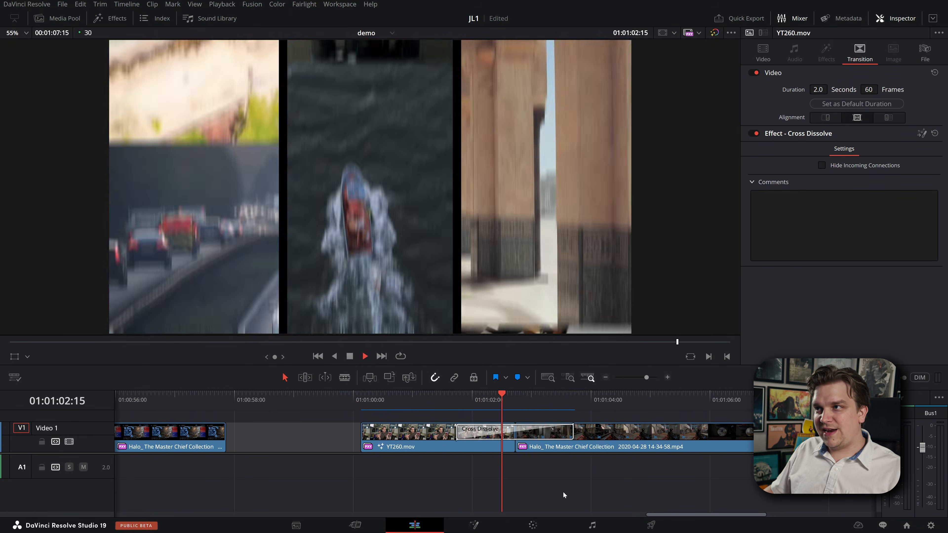
# Replay the transition between YT260.mov and the Halo clip, then check its frames at 01:01:03:01 and 01:01:02:18.
pyautogui.press('space')
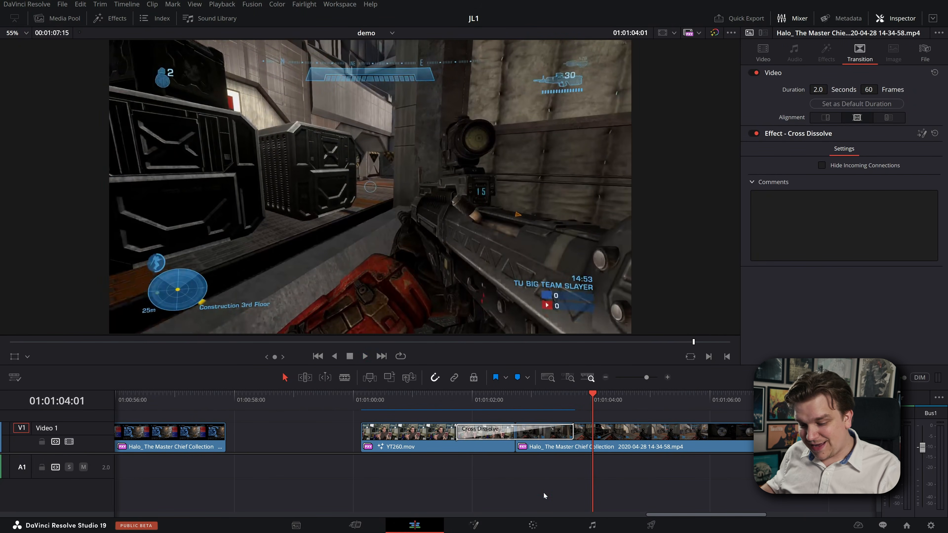
pyautogui.click(450, 398)
pyautogui.press('space')
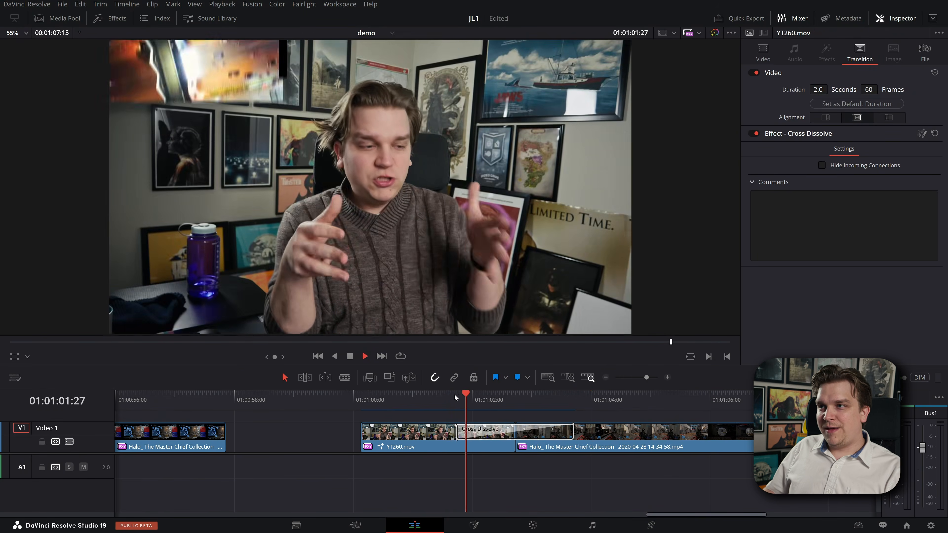
pyautogui.press('space')
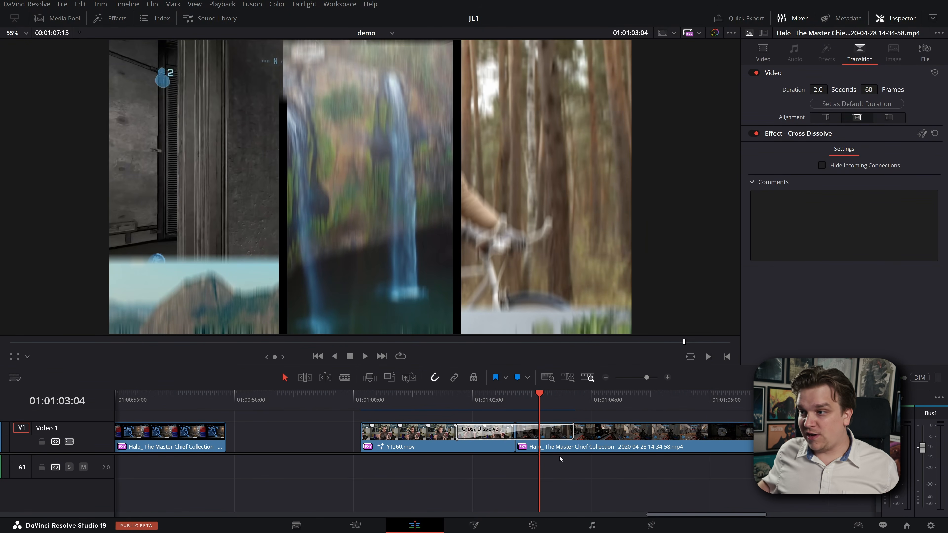
pyautogui.moveTo(536, 414)
pyautogui.mouseDown()
pyautogui.moveTo(467, 416)
pyautogui.moveTo(533, 414)
pyautogui.mouseUp()
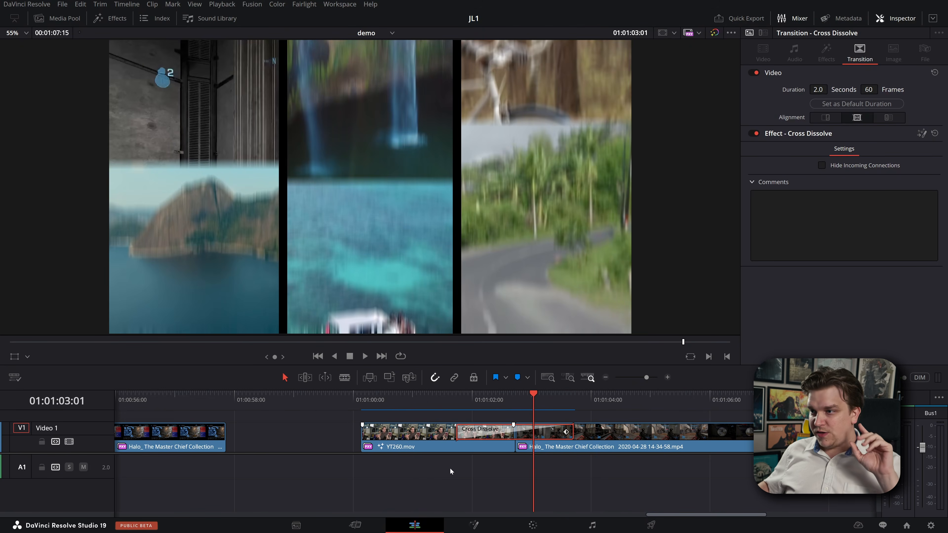
pyautogui.click(451, 472)
pyautogui.click(507, 399)
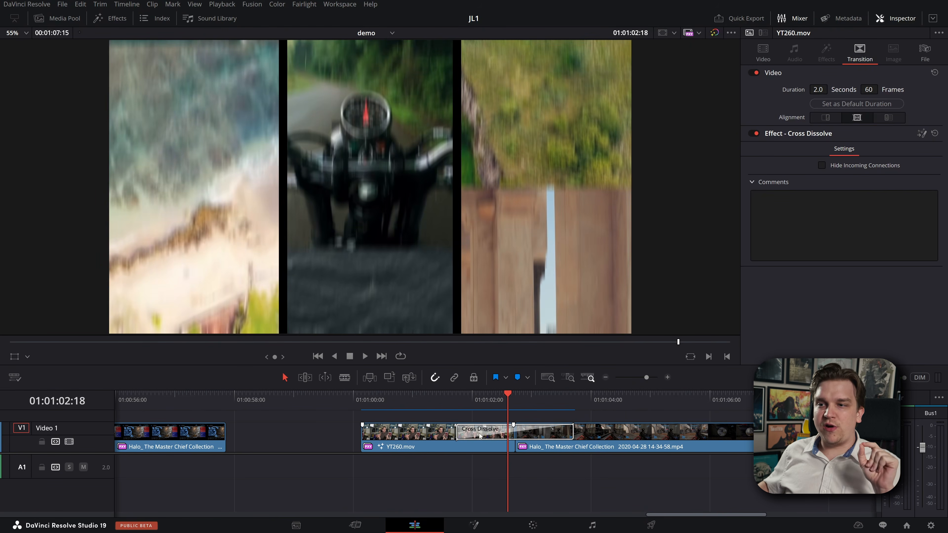
# Scrub the earlier JL_SlotsTransition to 01:00:54:15, select it and review its exposed column controls.
pyautogui.scroll(-3, 479, 433)
pyautogui.click(197, 399)
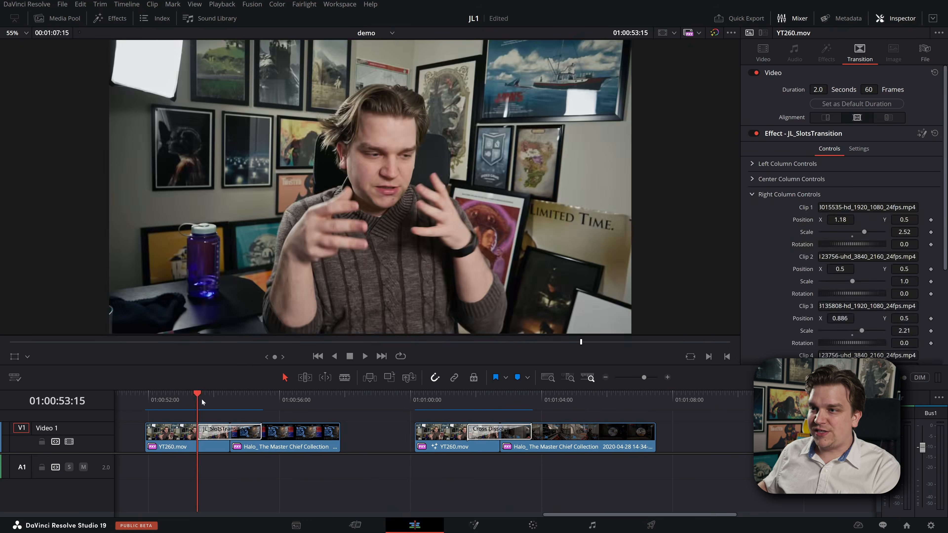
pyautogui.moveTo(202, 399); pyautogui.dragTo(231, 401)
pyautogui.click(242, 433)
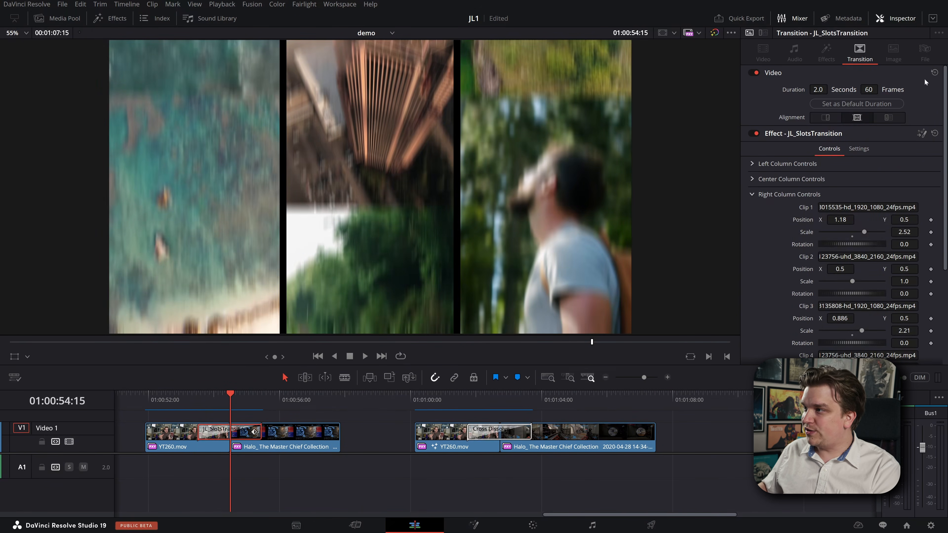
pyautogui.scroll(-5, 834, 224)
pyautogui.scroll(2, 860, 227)
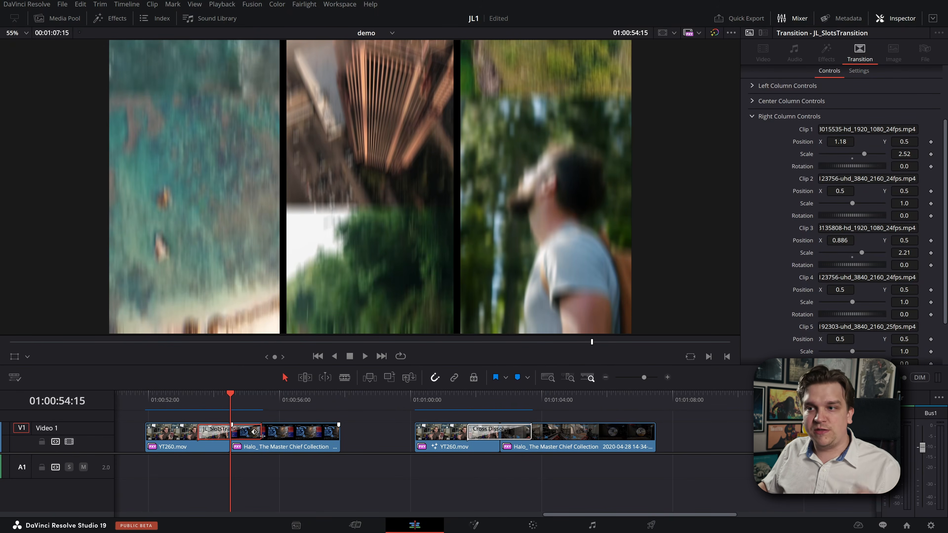
# Show the stock media bin and, at 01:00:53:24, assign the 3123756 clip to Clip 1 of JL_SlotsTransition's left column.
pyautogui.click(60, 20)
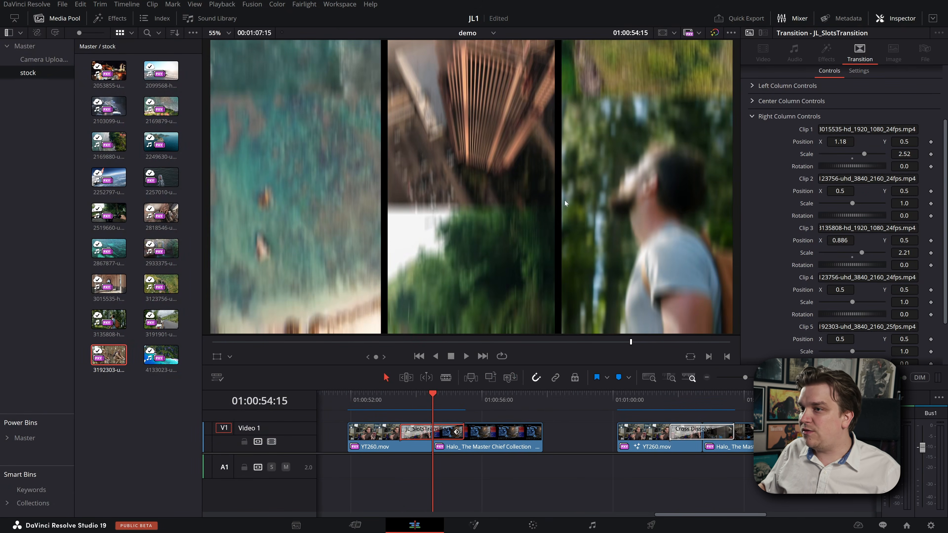
pyautogui.moveTo(400, 401); pyautogui.dragTo(409, 401)
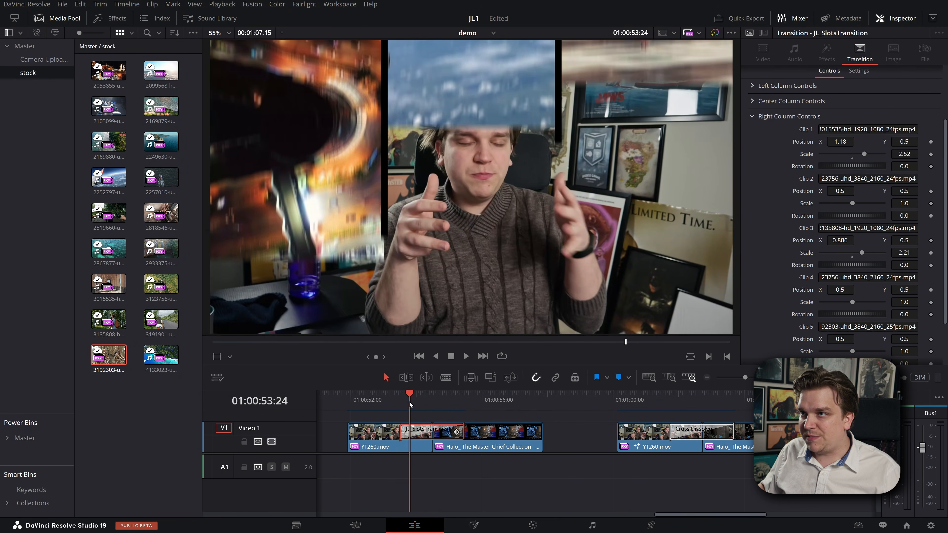
pyautogui.scroll(4, 767, 179)
pyautogui.click(751, 195)
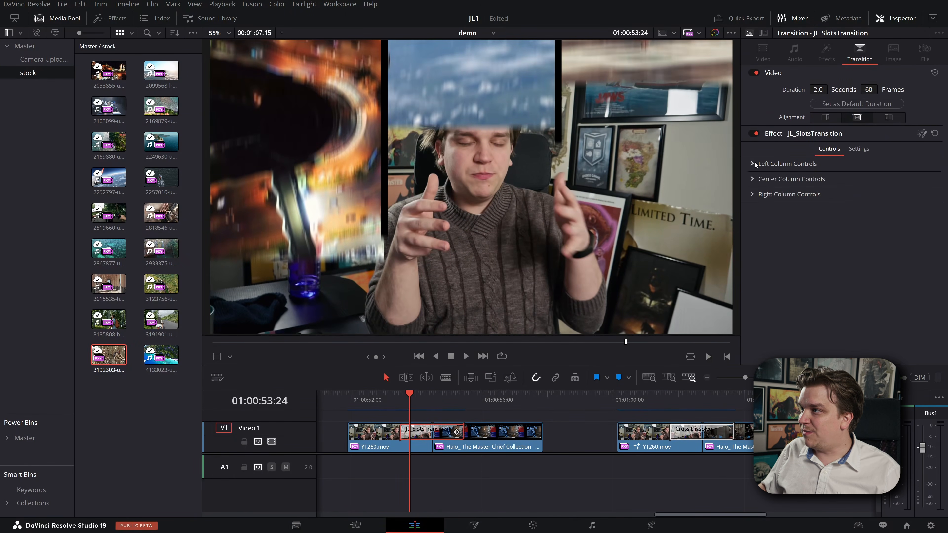
pyautogui.click(758, 165)
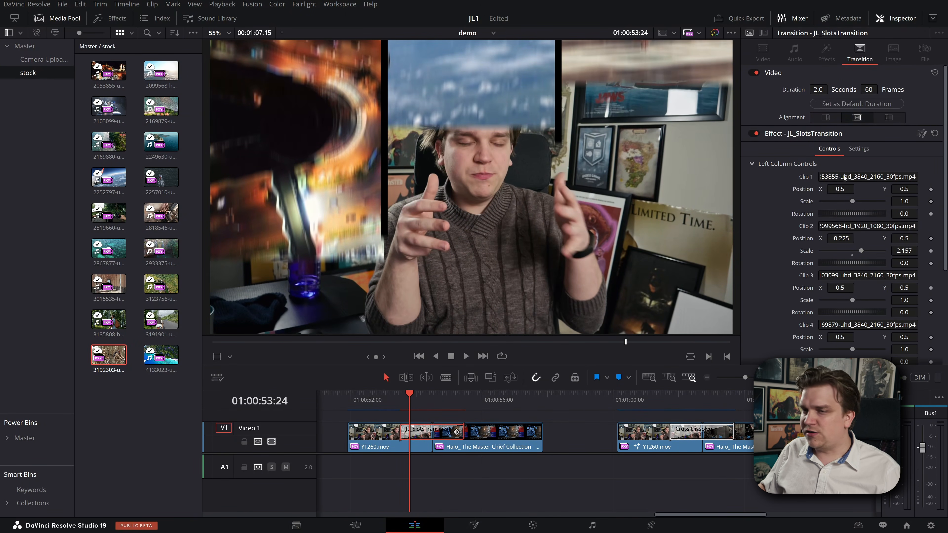
pyautogui.moveTo(164, 286); pyautogui.dragTo(858, 176)
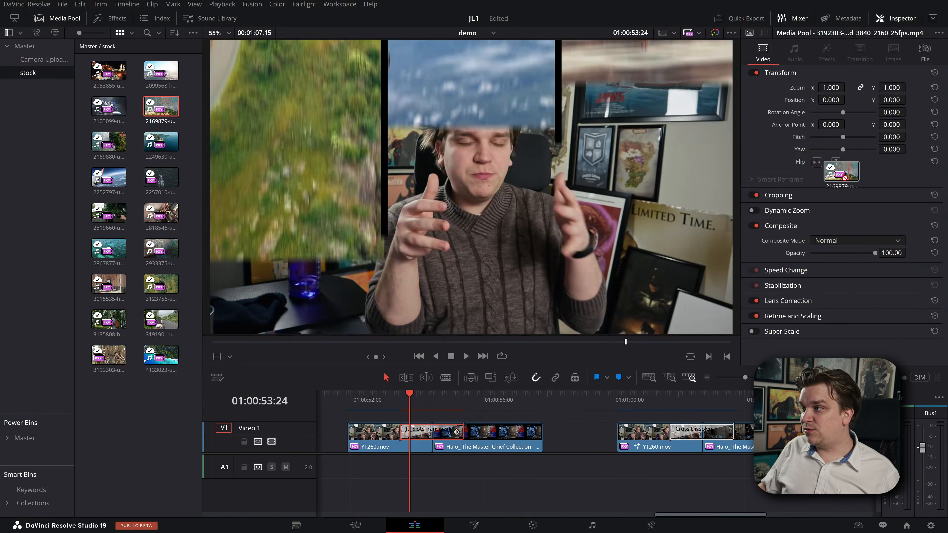
# Replace the left column's Clip 1 with the 2933375 clip, using position X 0.392 and scale 1.7.
pyautogui.moveTo(161, 106); pyautogui.dragTo(337, 390)
pyautogui.click(412, 437)
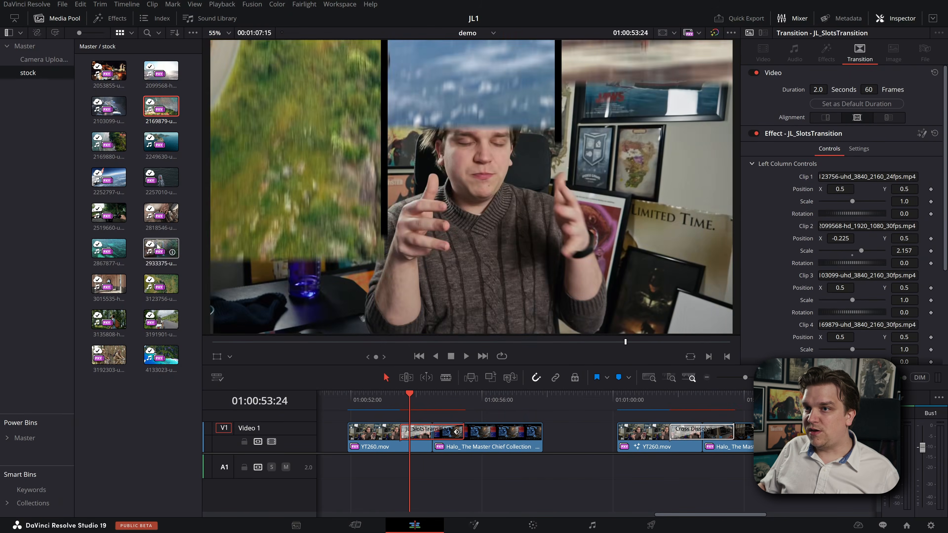
pyautogui.moveTo(156, 246); pyautogui.dragTo(893, 143)
pyautogui.moveTo(875, 180); pyautogui.dragTo(847, 191)
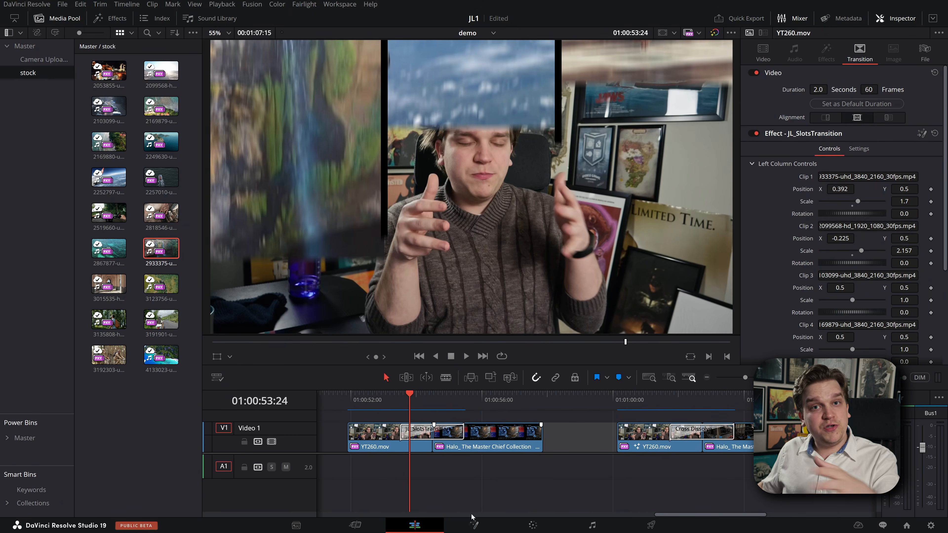
# Compare the inspector controls of the Cross Dissolve transition with those of JL_SlotsTransition.
pyautogui.click(718, 399)
pyautogui.click(695, 433)
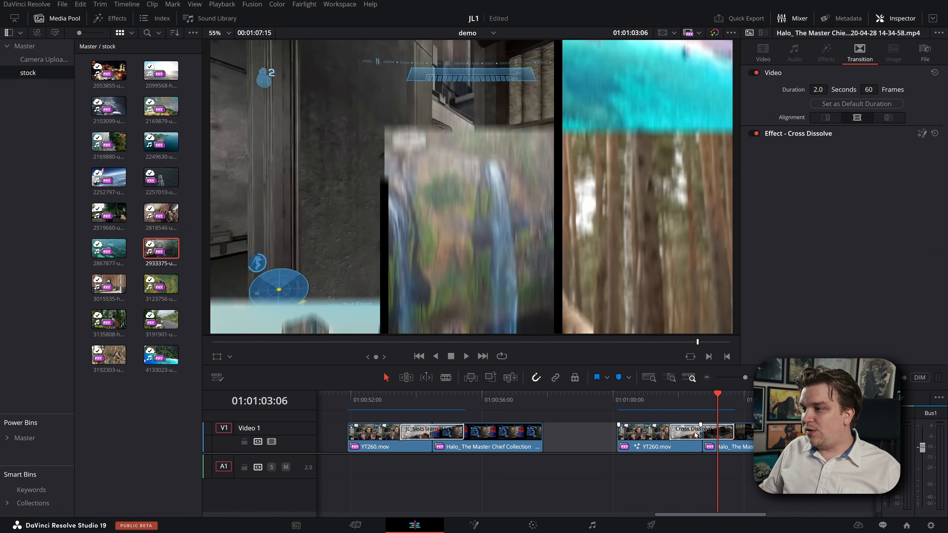
pyautogui.click(432, 396)
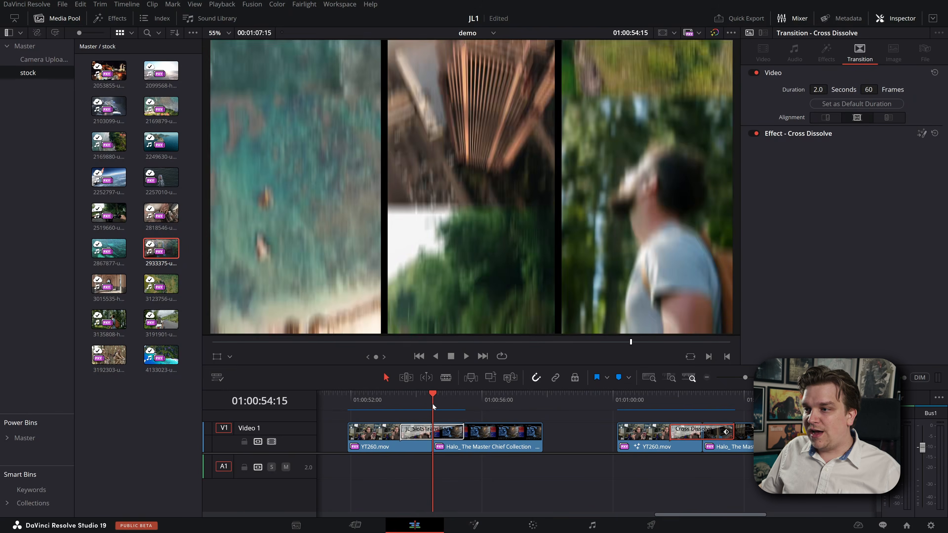
pyautogui.click(444, 434)
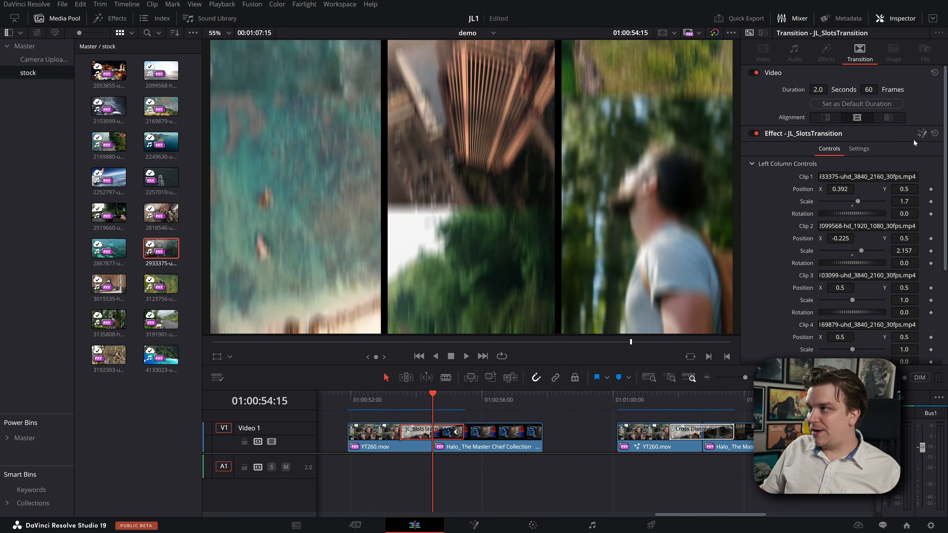
# Select the Cross Dissolve transition at 01:01:02:22 and open its composition on the Fusion page.
pyautogui.click(702, 398)
pyautogui.click(697, 433)
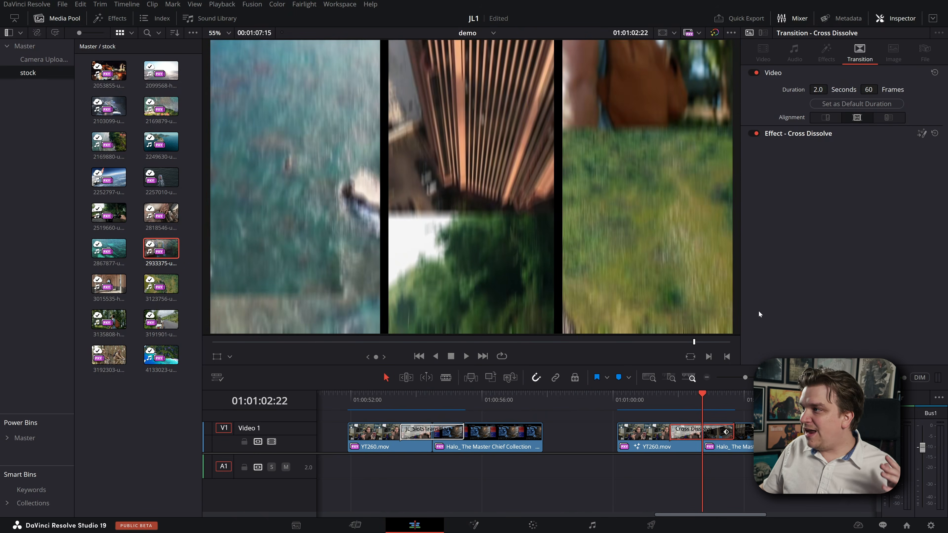
pyautogui.click(923, 134)
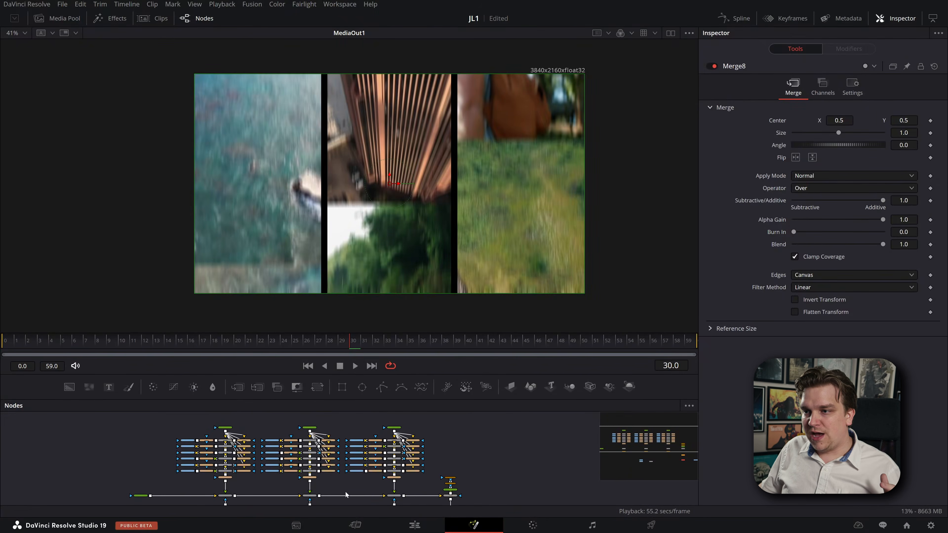
# Select the MediaIn3_1 node to inspect its clip name, and show the stock media bin alongside the node graph.
pyautogui.scroll(3, 215, 434)
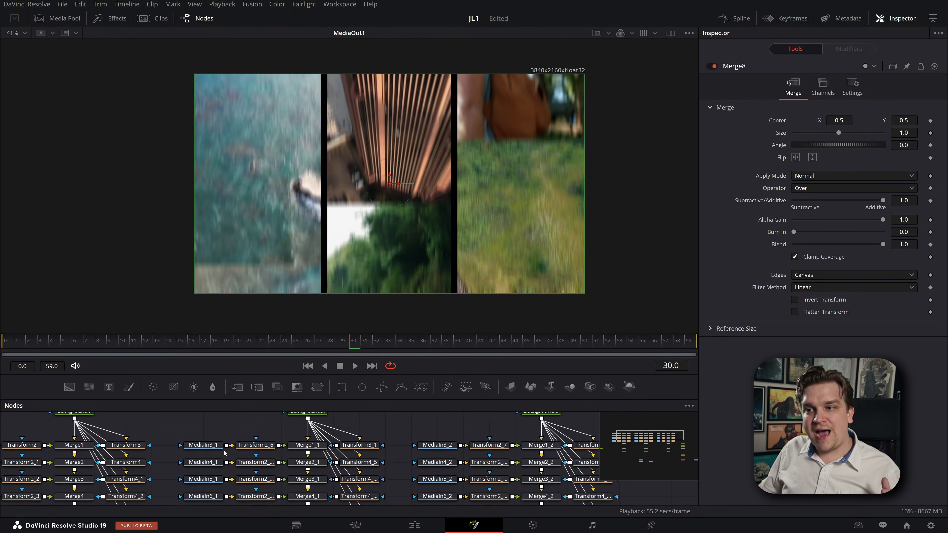
pyautogui.click(211, 443)
pyautogui.scroll(-1, 210, 436)
pyautogui.moveTo(210, 435); pyautogui.dragTo(238, 424)
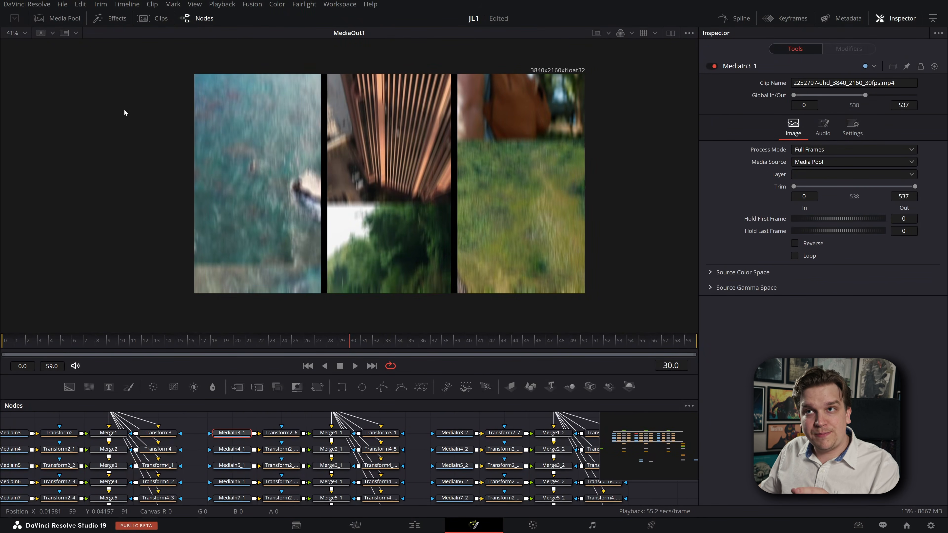
pyautogui.click(62, 18)
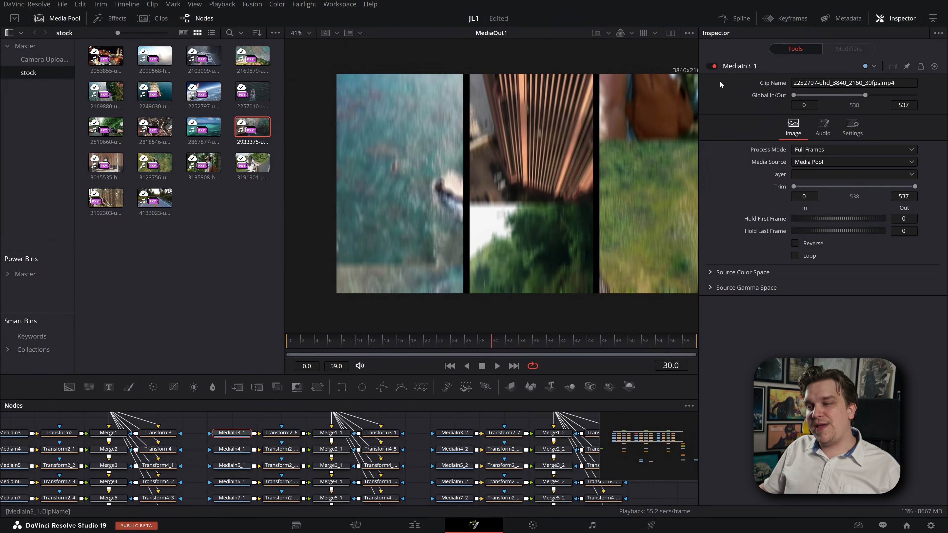
# Select the center column's node rows from MediaIn3_1 through MediaIn6_1 and create a macro from them.
pyautogui.scroll(-2, 407, 426)
pyautogui.moveTo(413, 420); pyautogui.dragTo(250, 471)
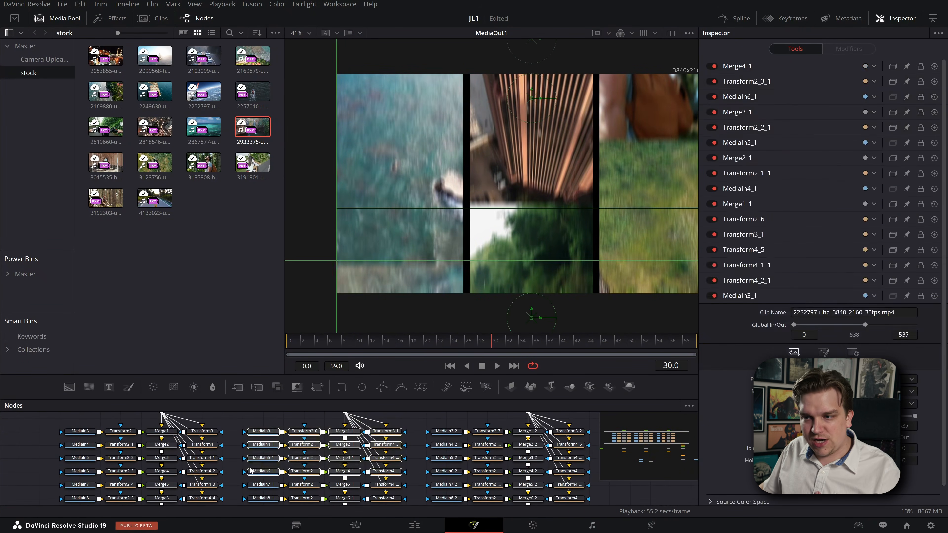
pyautogui.rightClick(260, 462)
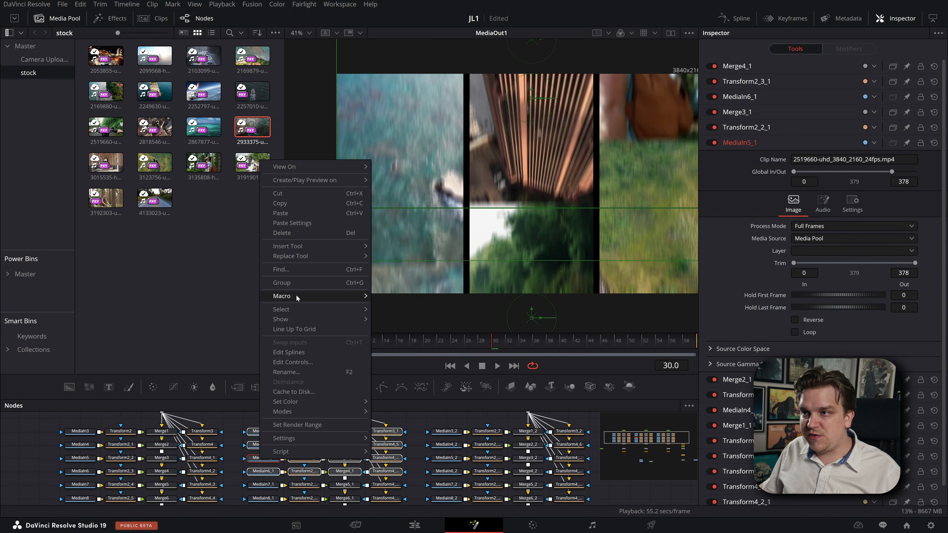
pyautogui.moveTo(297, 298)
pyautogui.click(403, 298)
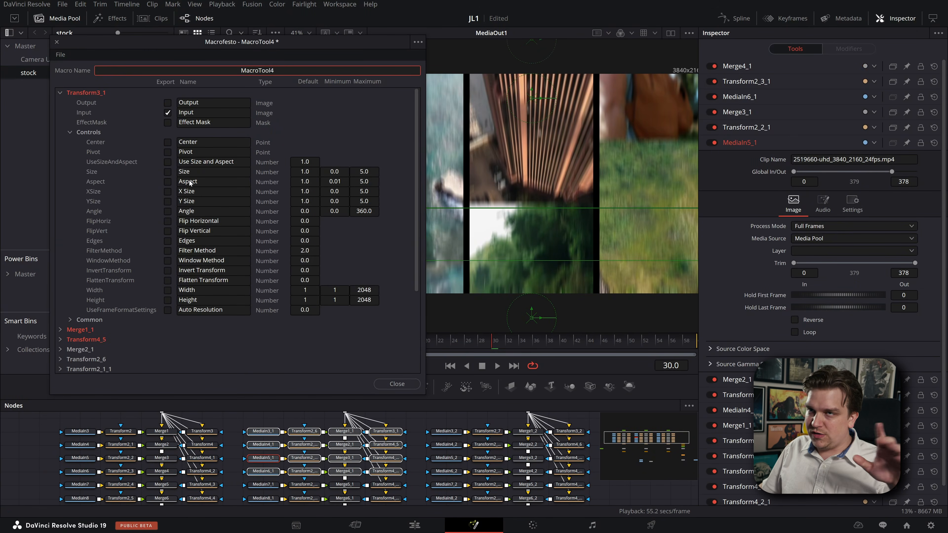
# Collapse Transform3_1 in the macro editor and export the ClipName control of MediaIn3_1.
pyautogui.moveTo(83, 47); pyautogui.dragTo(92, 44)
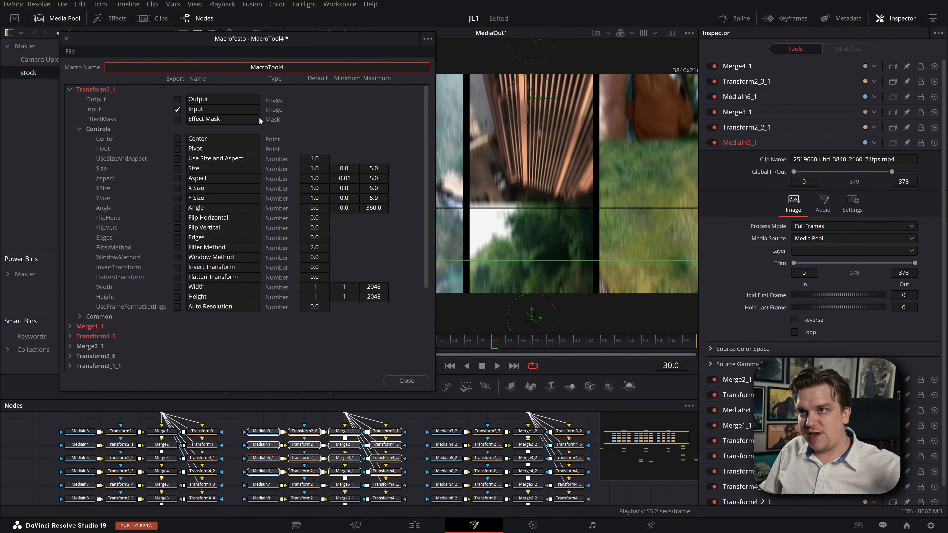
pyautogui.click(68, 91)
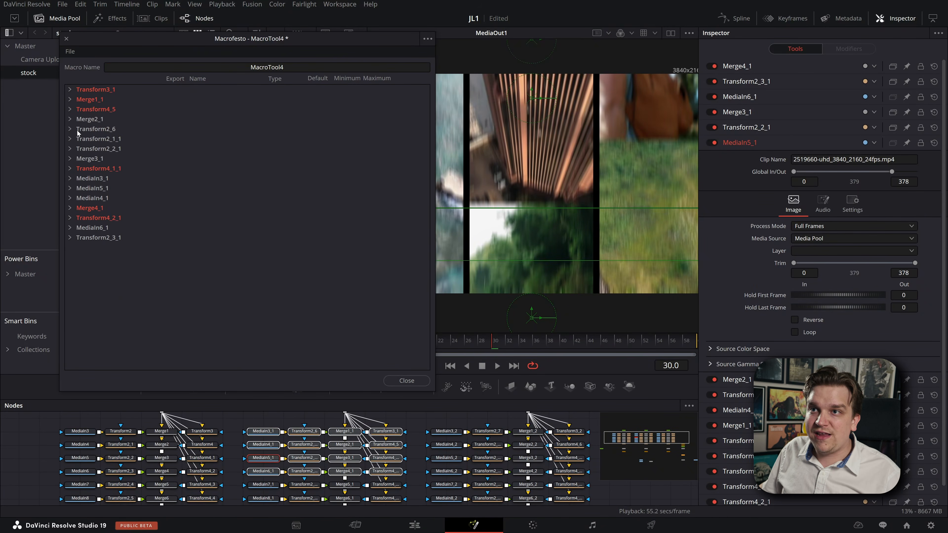
pyautogui.click(69, 178)
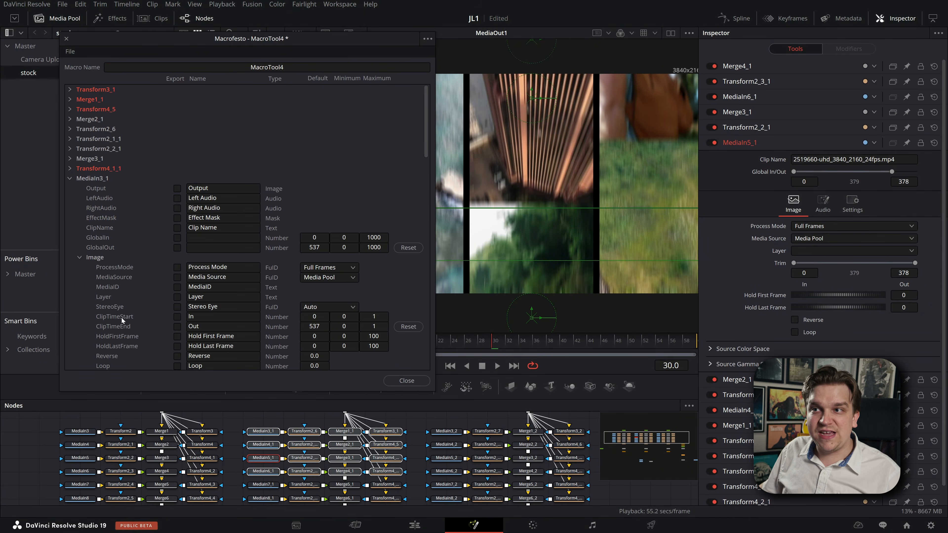
pyautogui.click(78, 257)
pyautogui.click(177, 228)
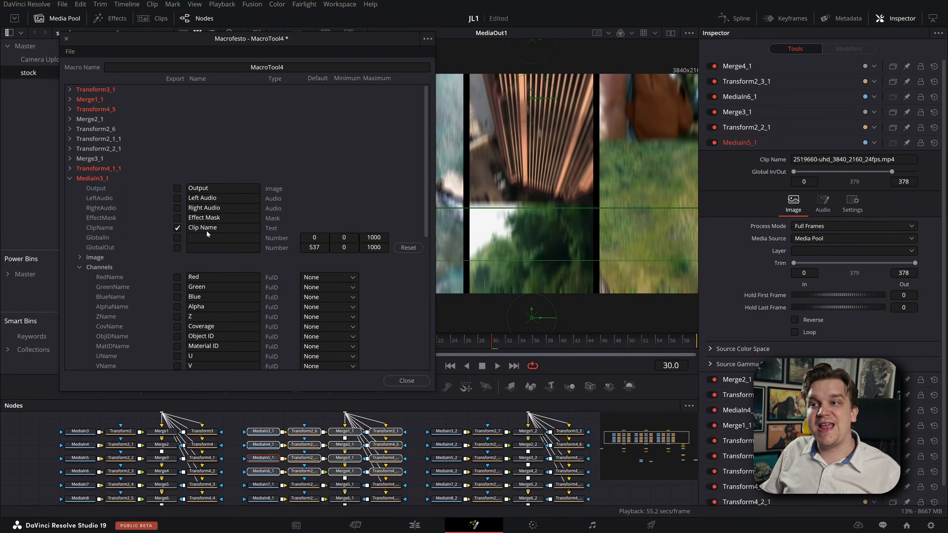